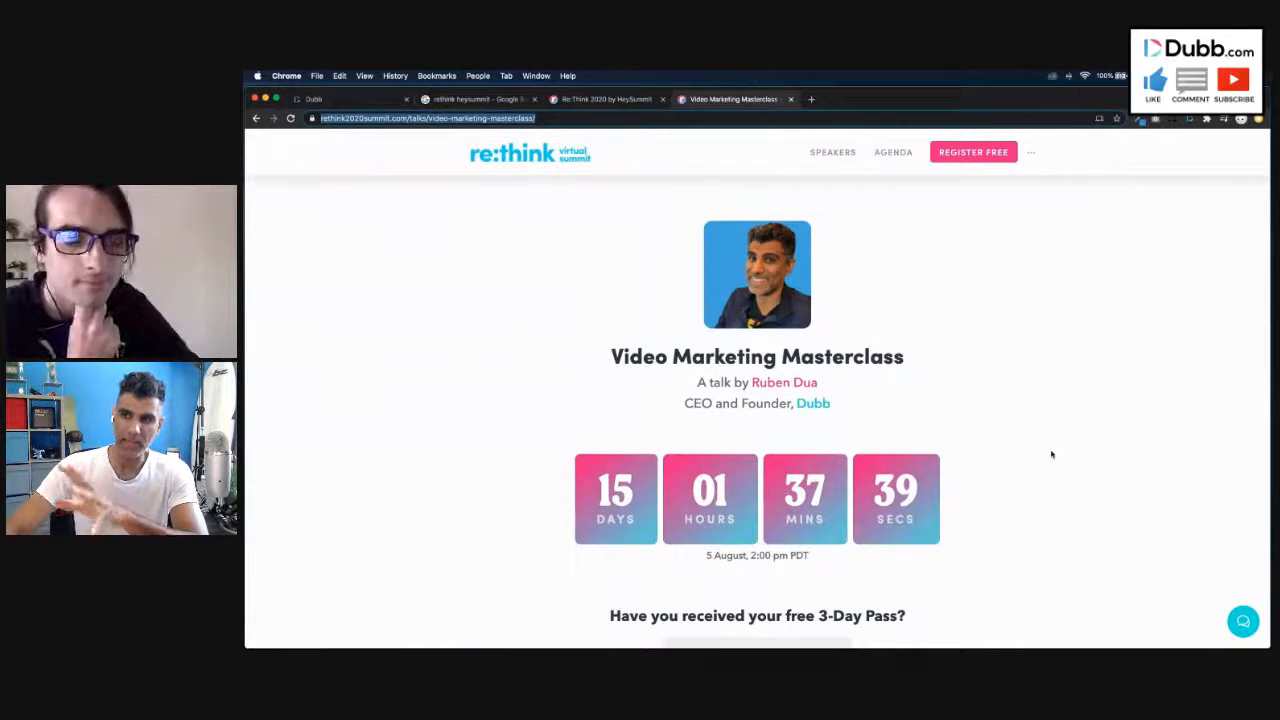
scroll(1051, 455, "down", 1)
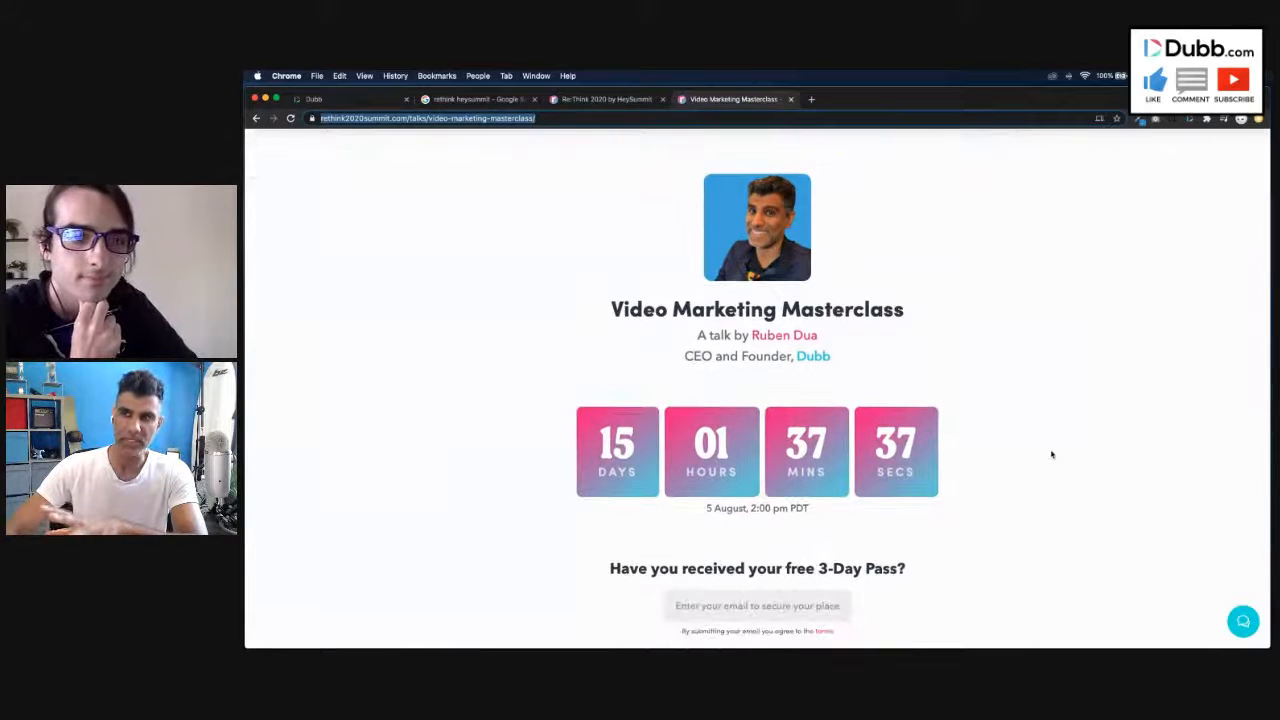
scroll(1051, 455, "up", 1)
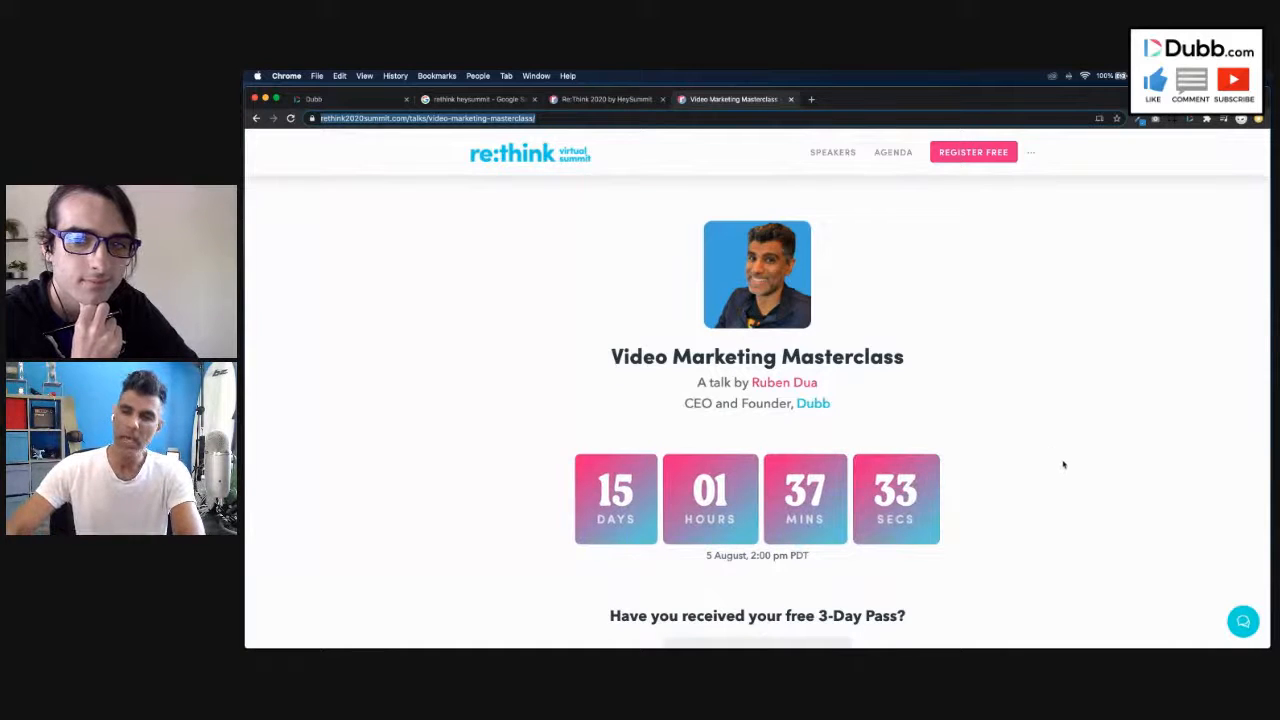
scroll(1063, 478, "down", 5)
scroll(1064, 480, "up", 5)
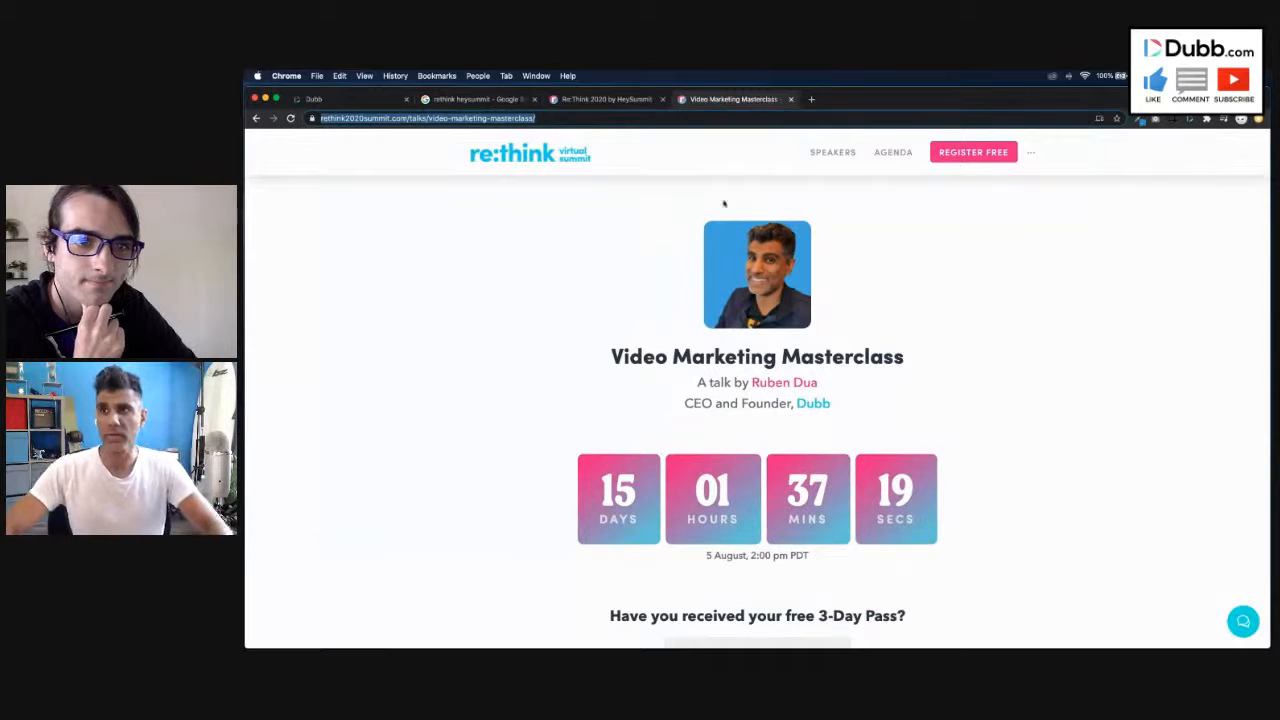
- Switch to the Re:Think 2020 summit home page and look through it down to the Your Experts section
left_click(631, 100)
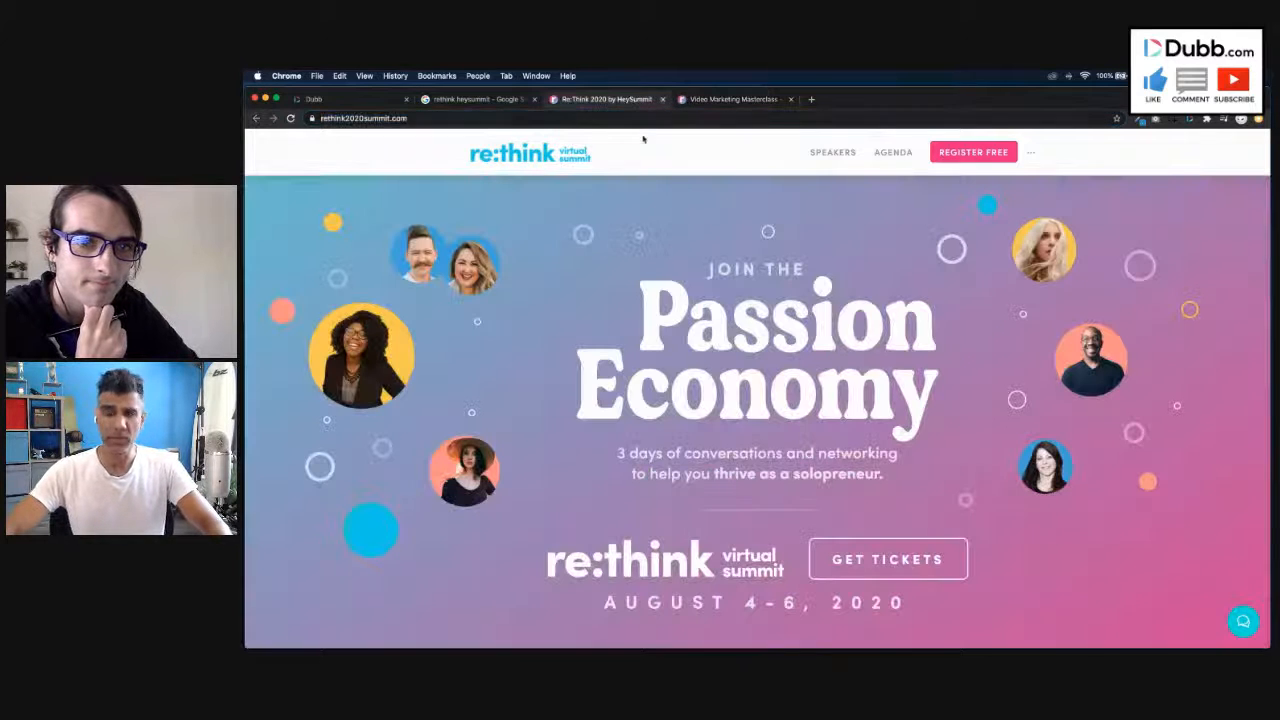
scroll(867, 443, "down", 5)
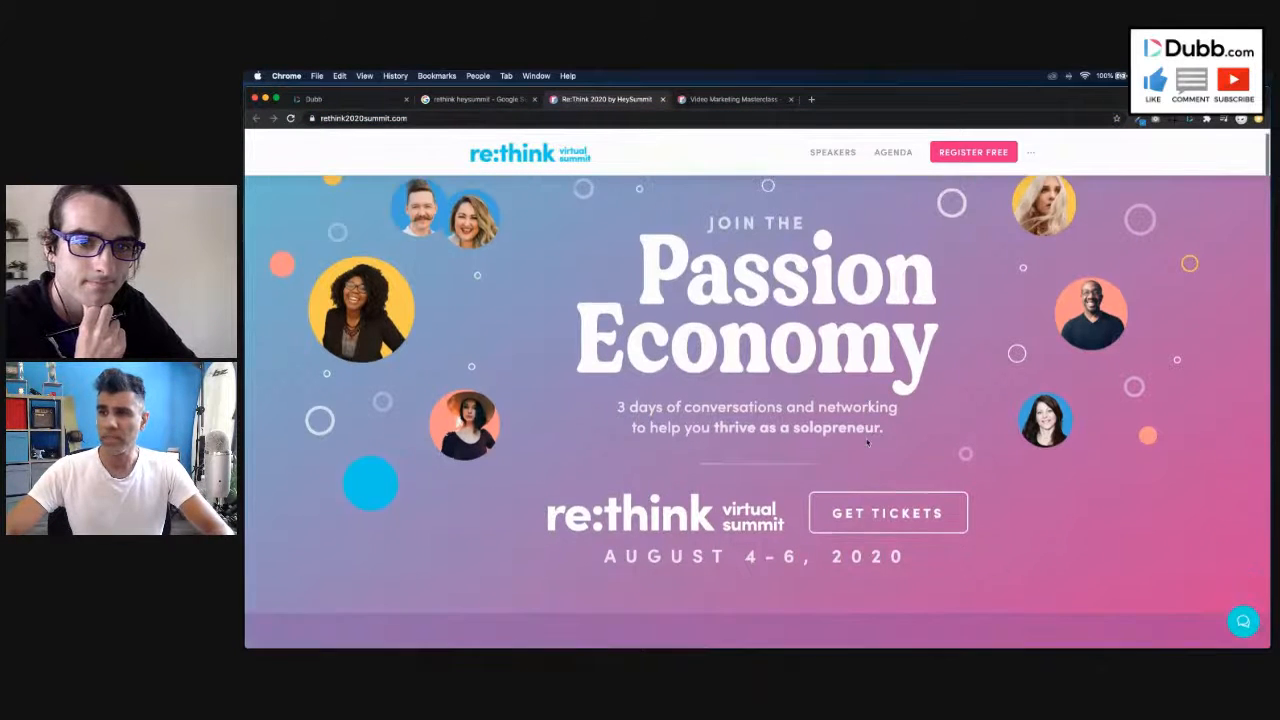
scroll(867, 443, "down", 5)
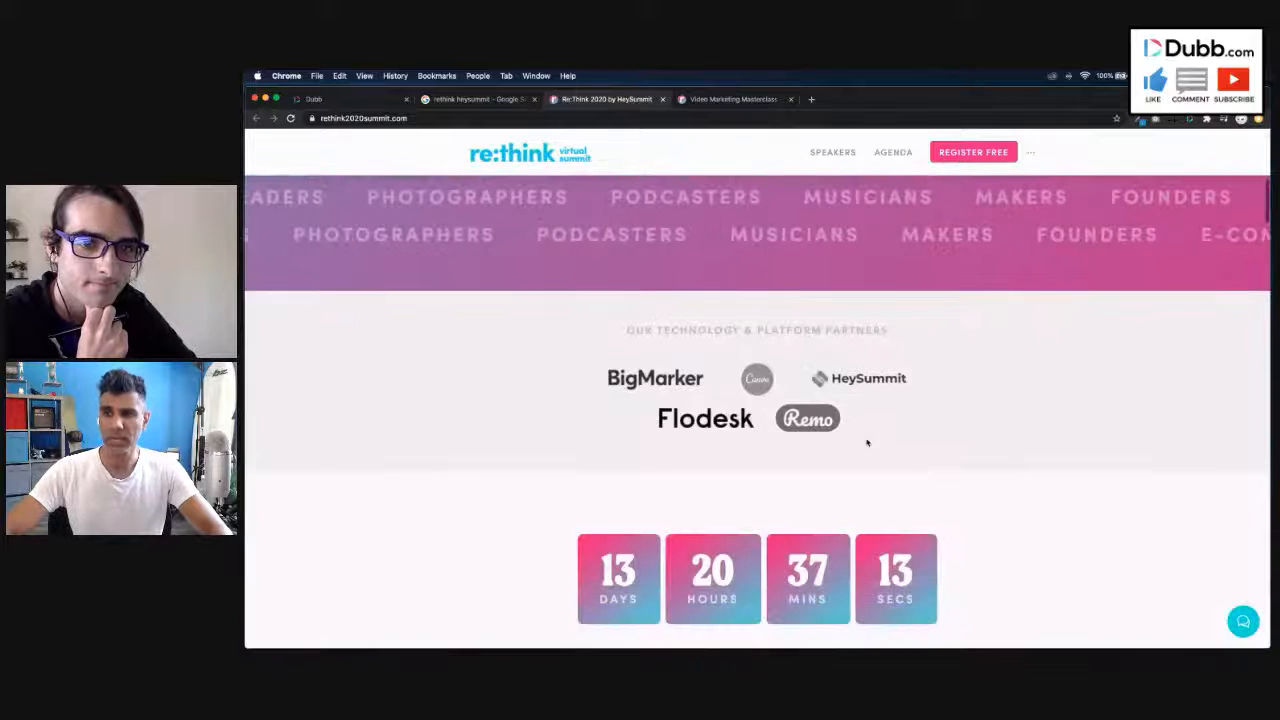
scroll(982, 521, "down", 2)
scroll(982, 521, "down", 9)
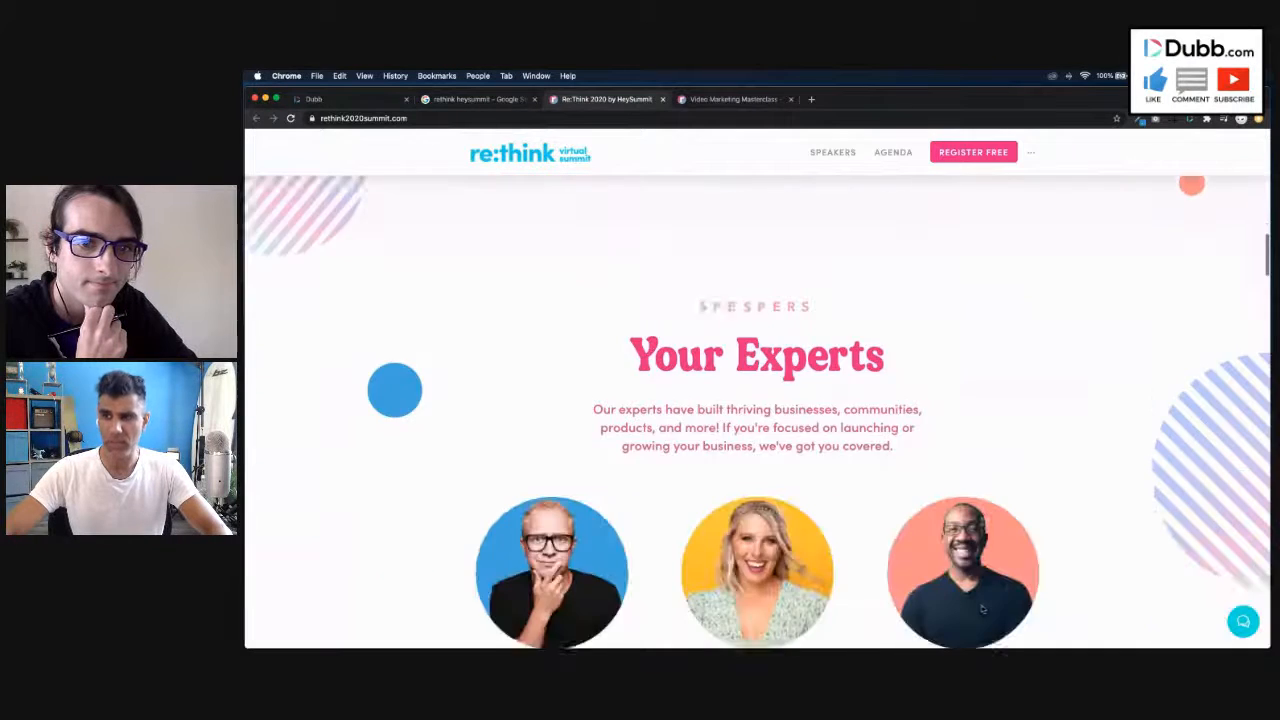
scroll(969, 540, "down", 5)
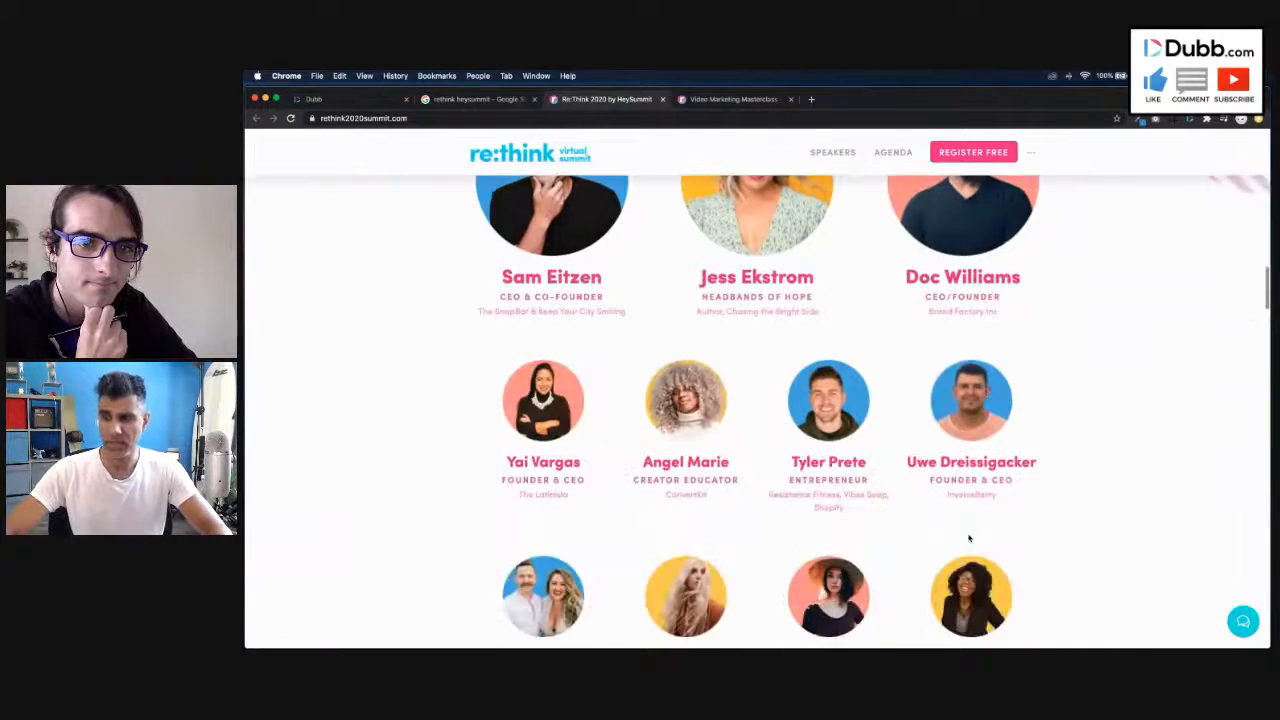
- Open the summit's full speakers page and look through the list of speaker entries
left_click(787, 615)
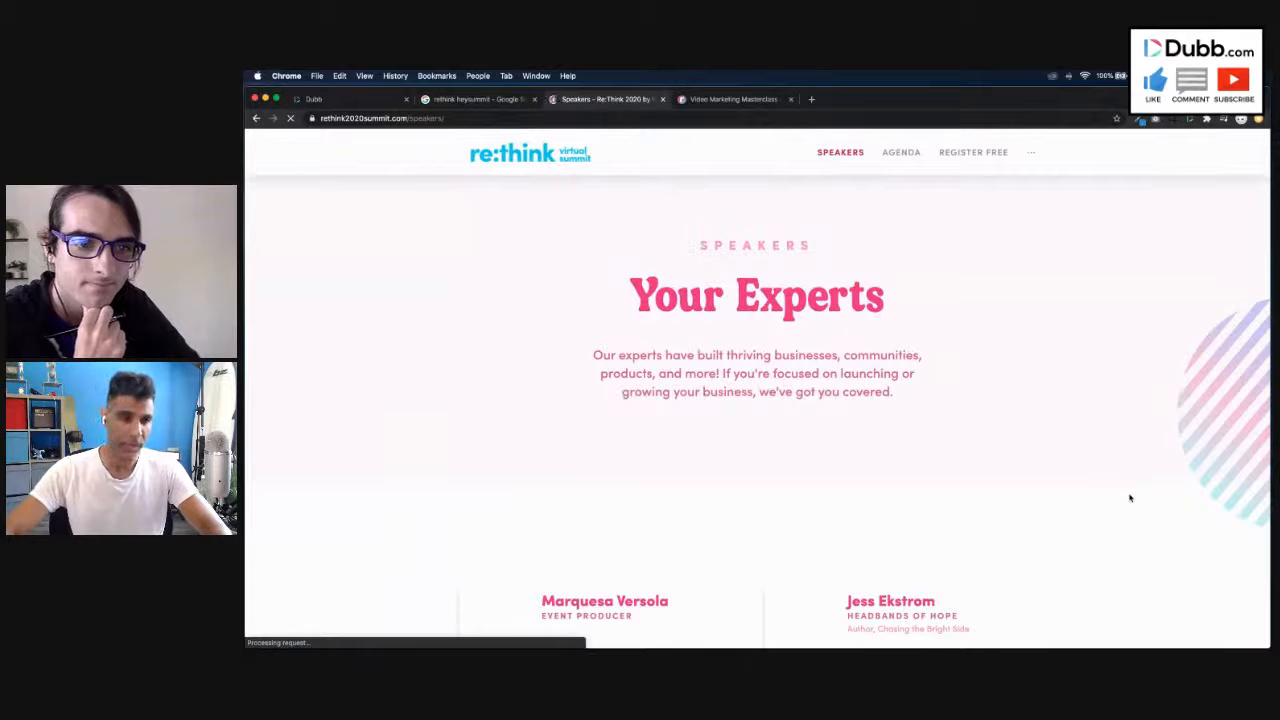
scroll(1142, 504, "down", 5)
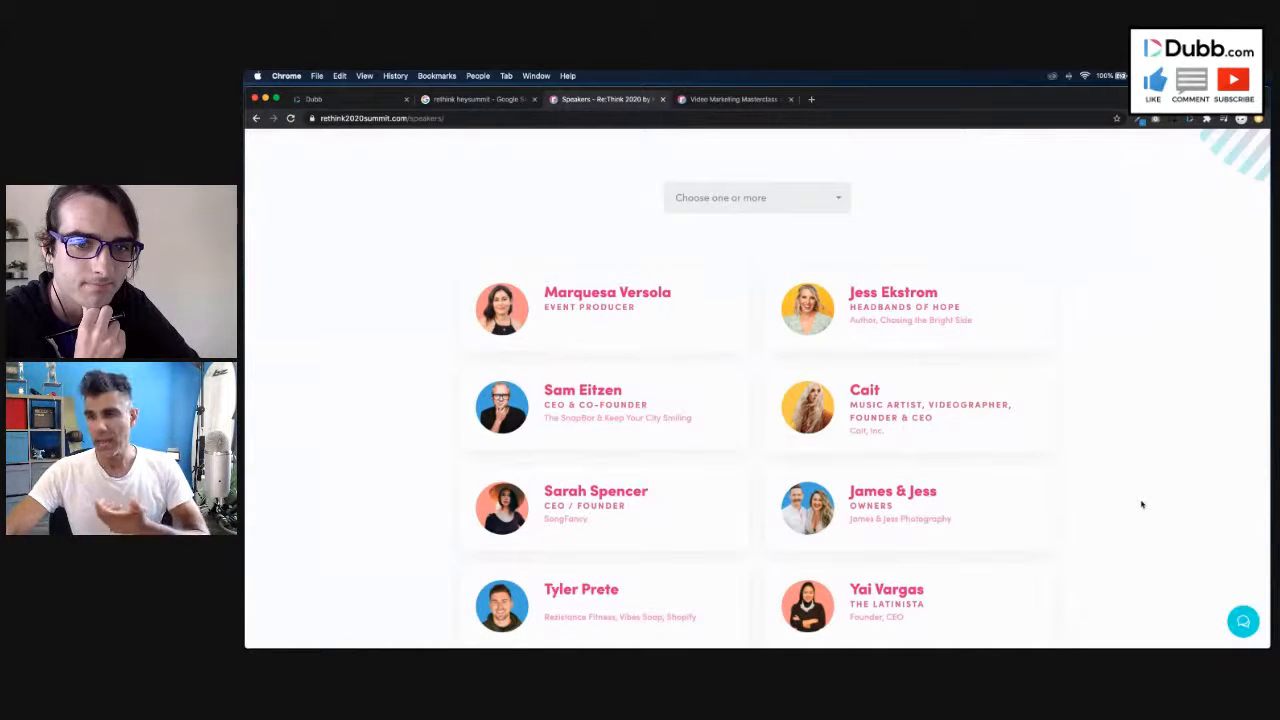
scroll(1167, 517, "down", 3)
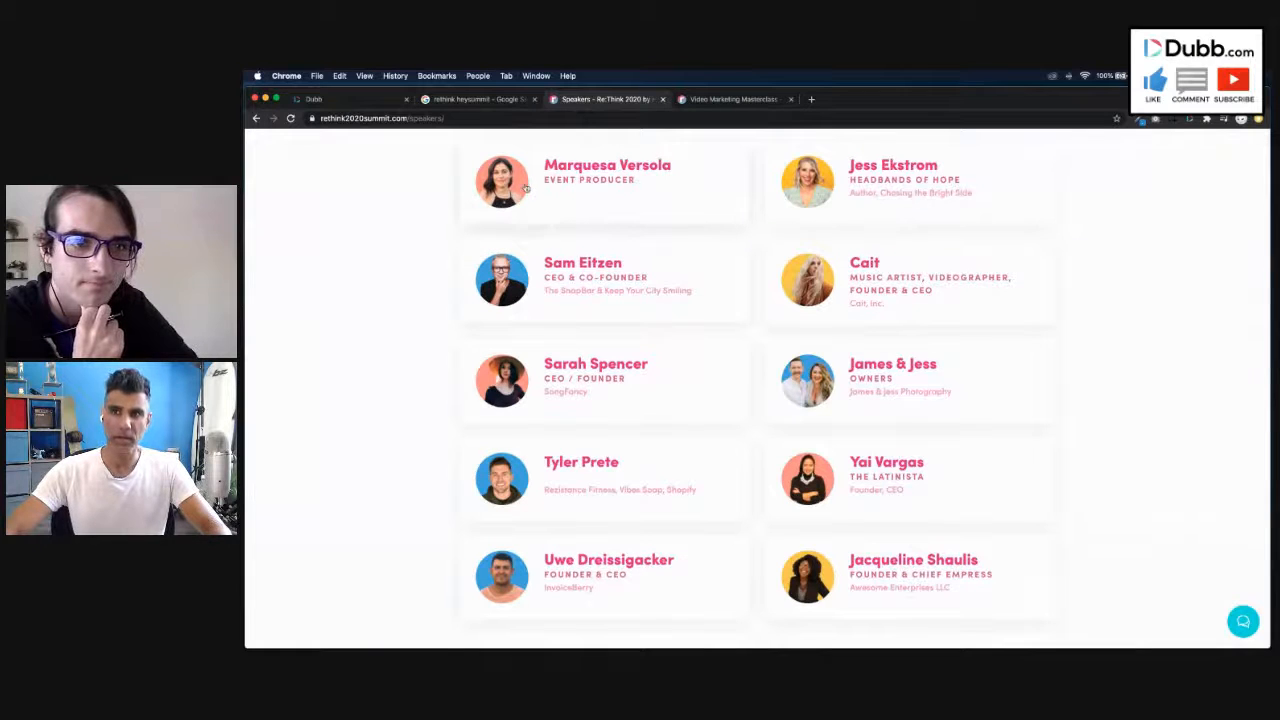
scroll(1043, 486, "down", 3)
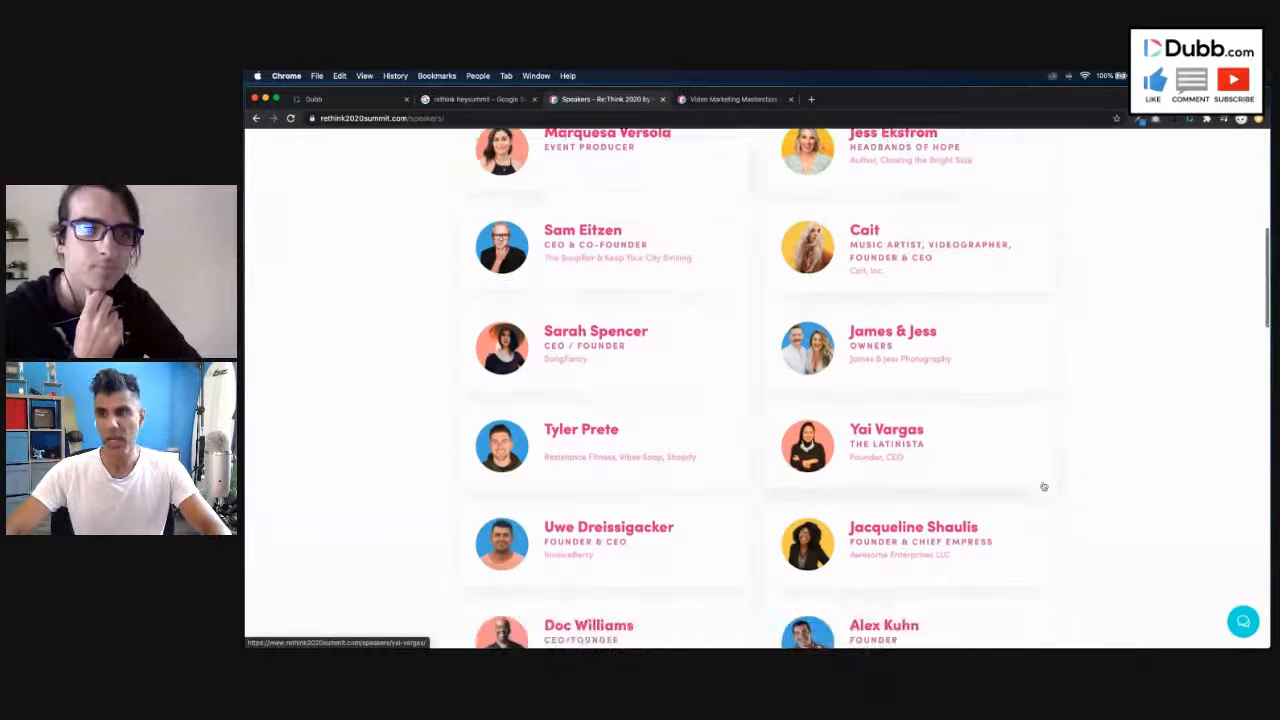
scroll(1050, 486, "down", 2)
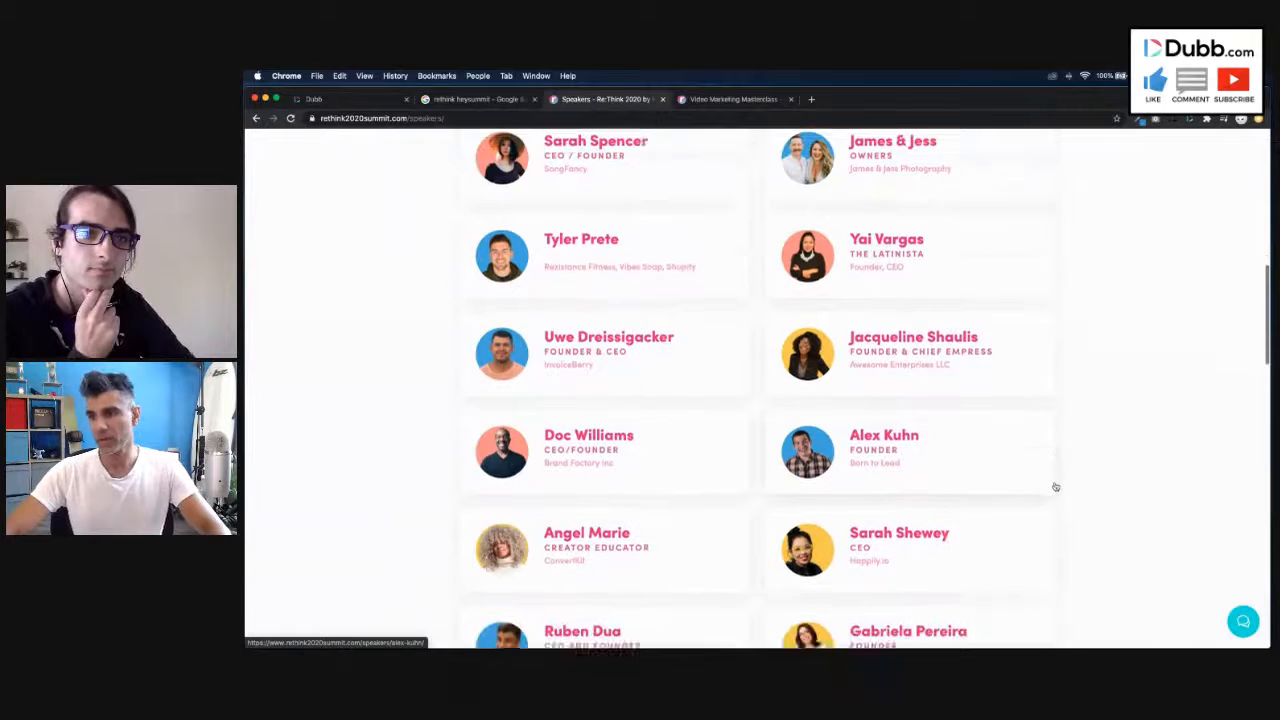
scroll(1055, 487, "down", 1)
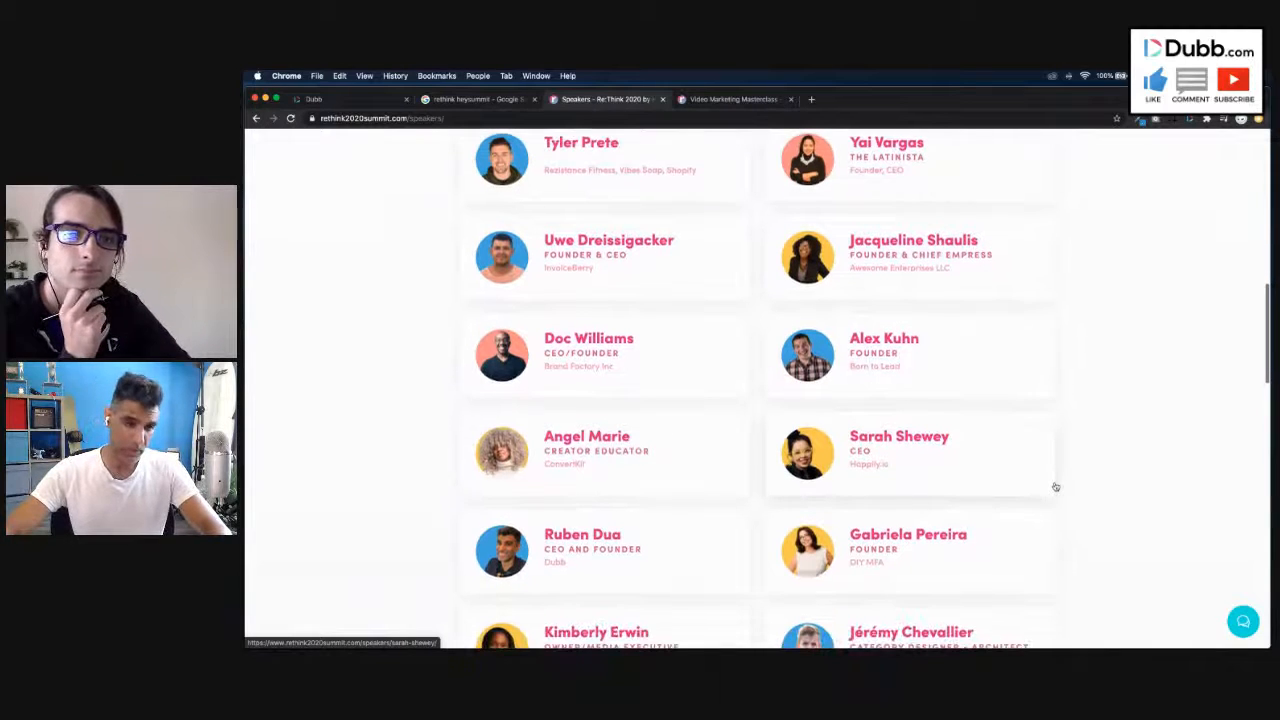
scroll(1055, 487, "down", 1)
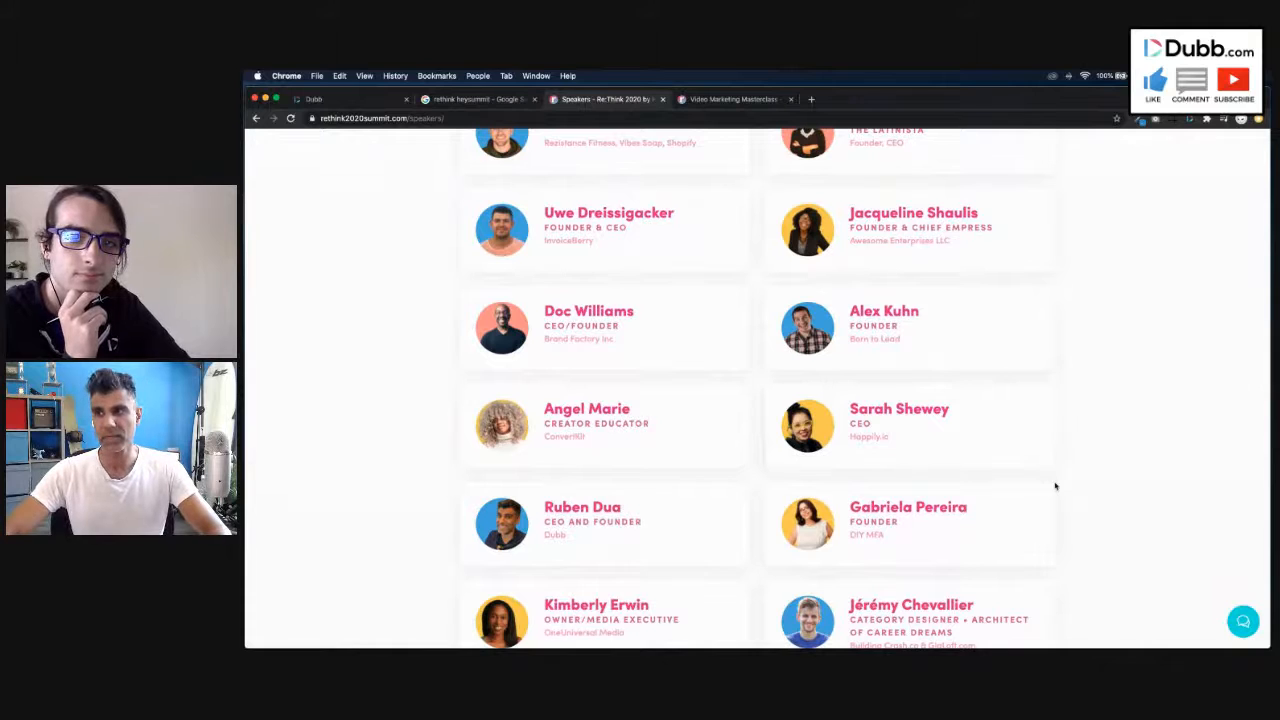
scroll(1055, 487, "down", 1)
scroll(1055, 487, "down", 1)
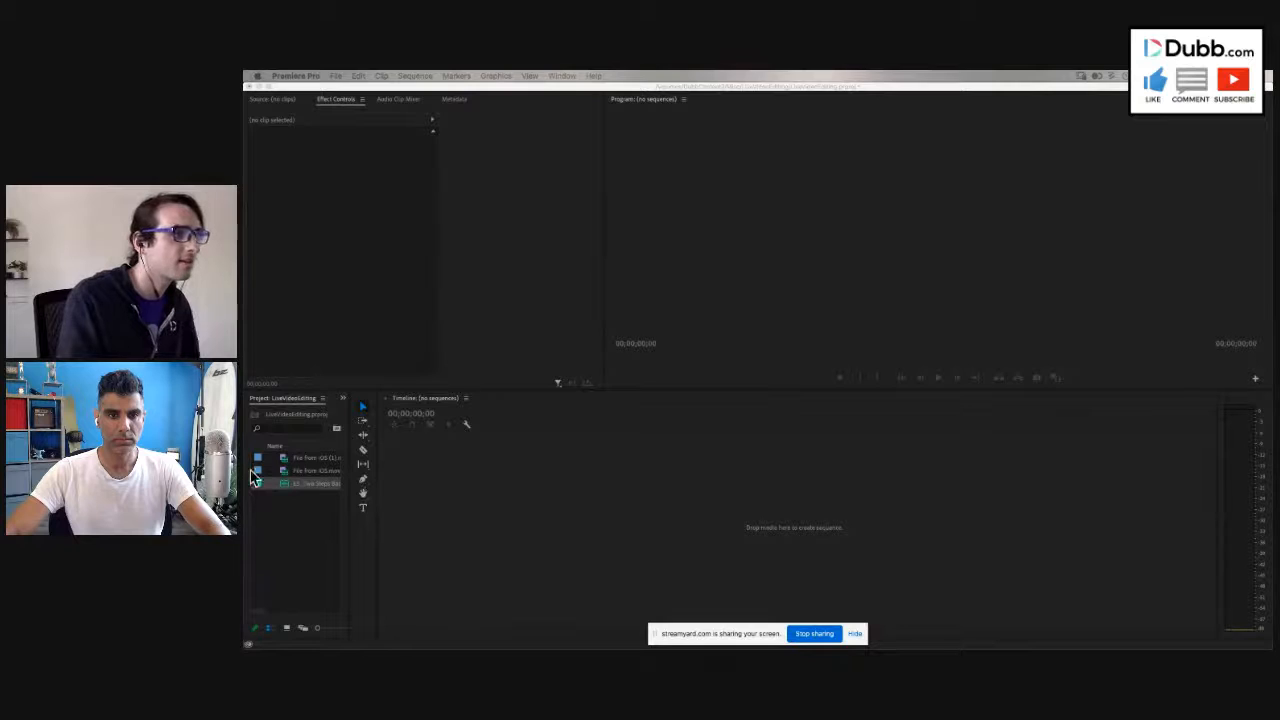
- In Premiere Pro, create a new sequence from both File from iOS clips in the empty timeline
left_click(283, 471)
left_click(286, 471)
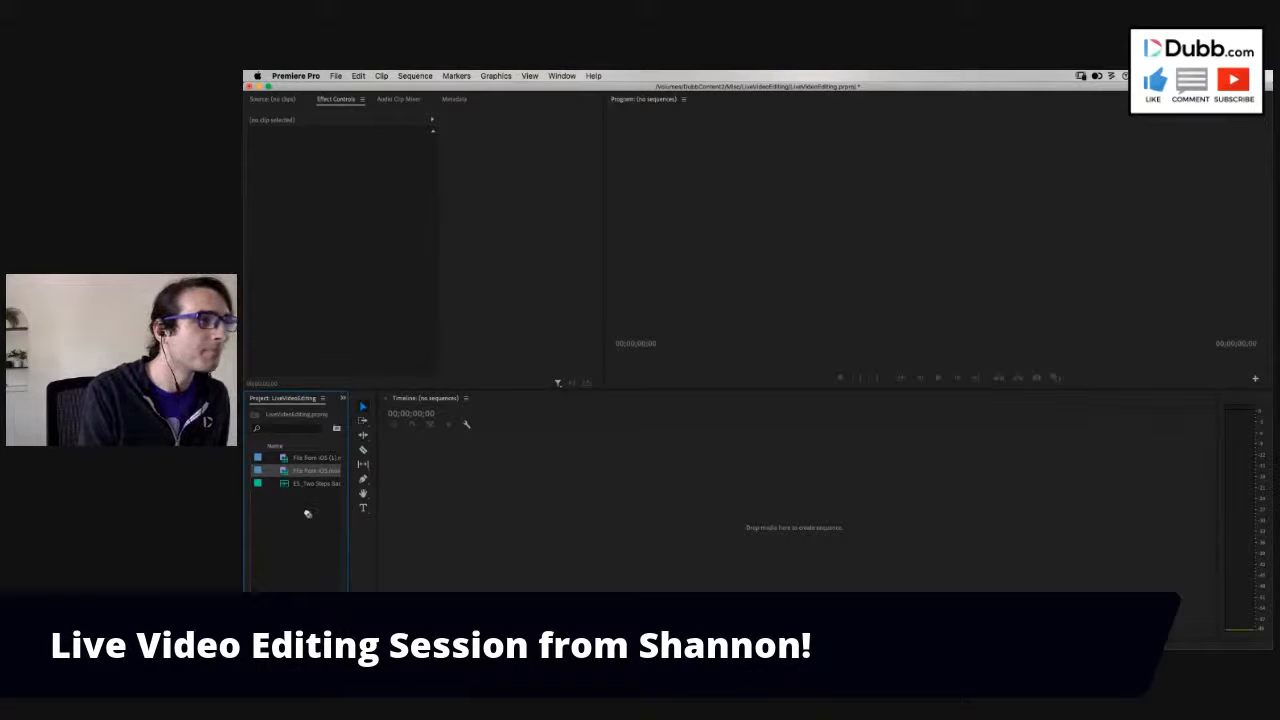
left_click(293, 456)
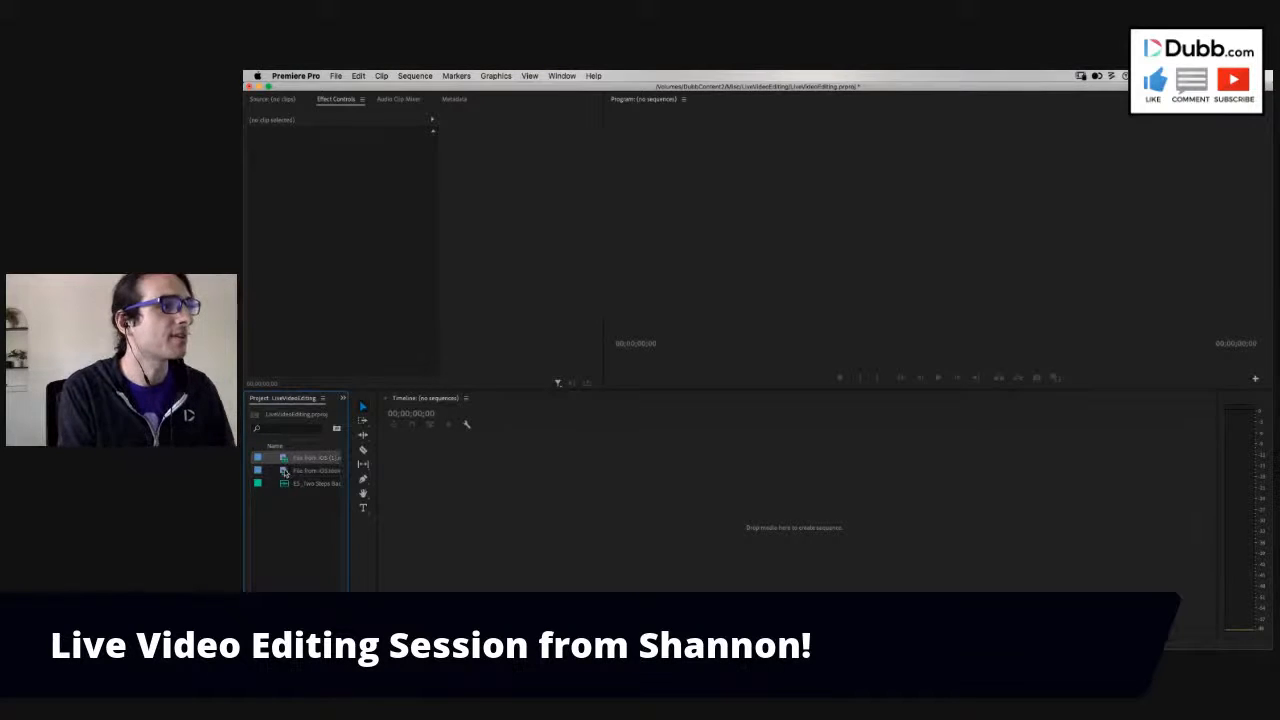
left_click(286, 472, "shift")
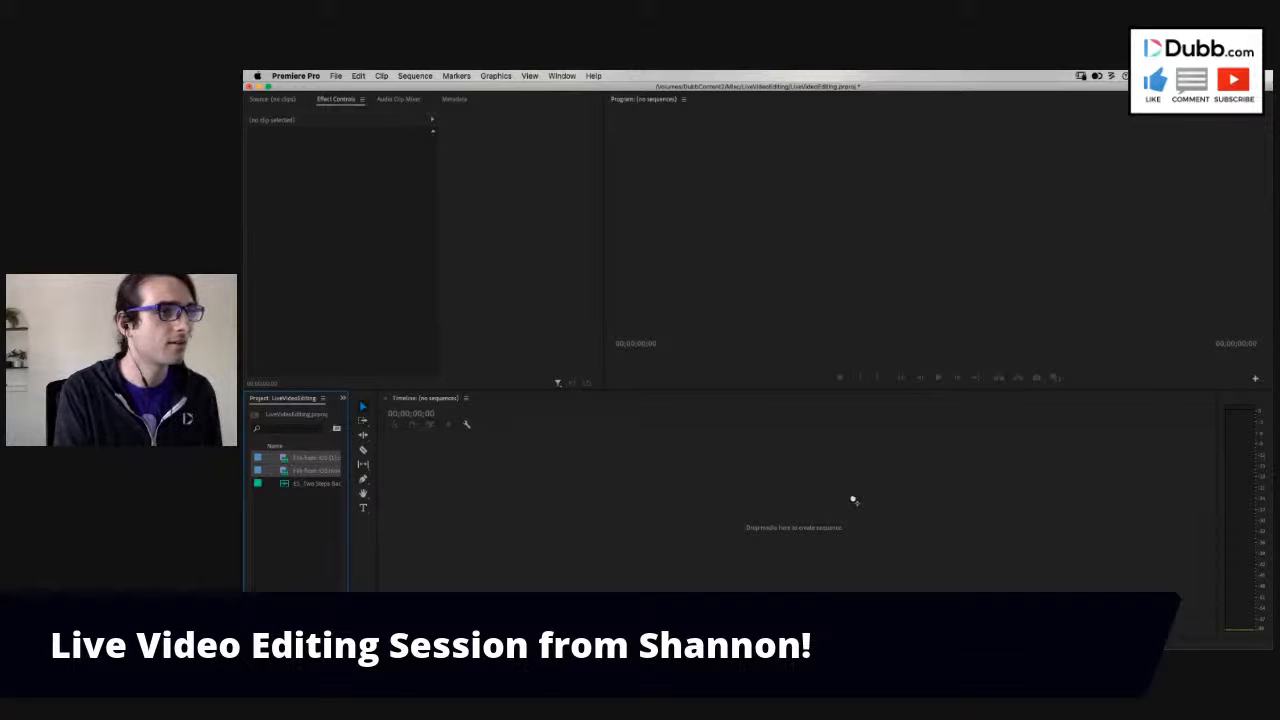
left_click_drag(851, 512, 845, 514)
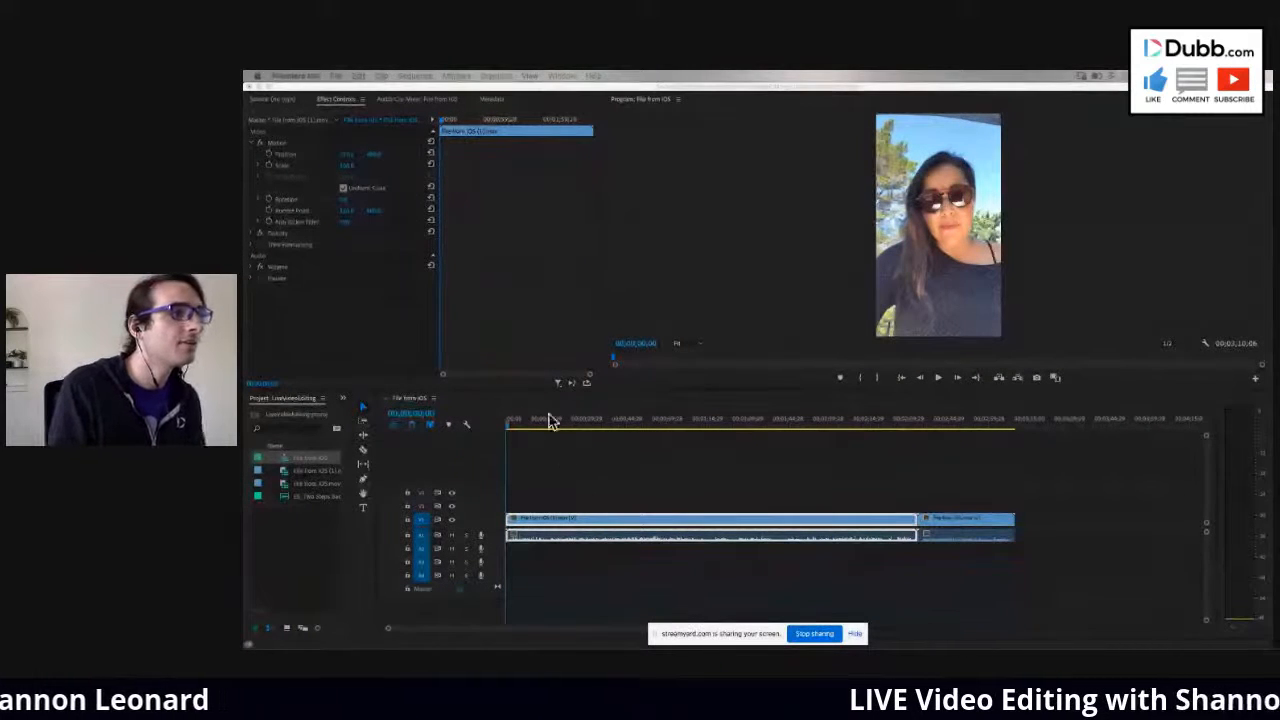
- Scrub through the first clip in the sequence to preview it and return the playhead to the start
left_click(528, 431)
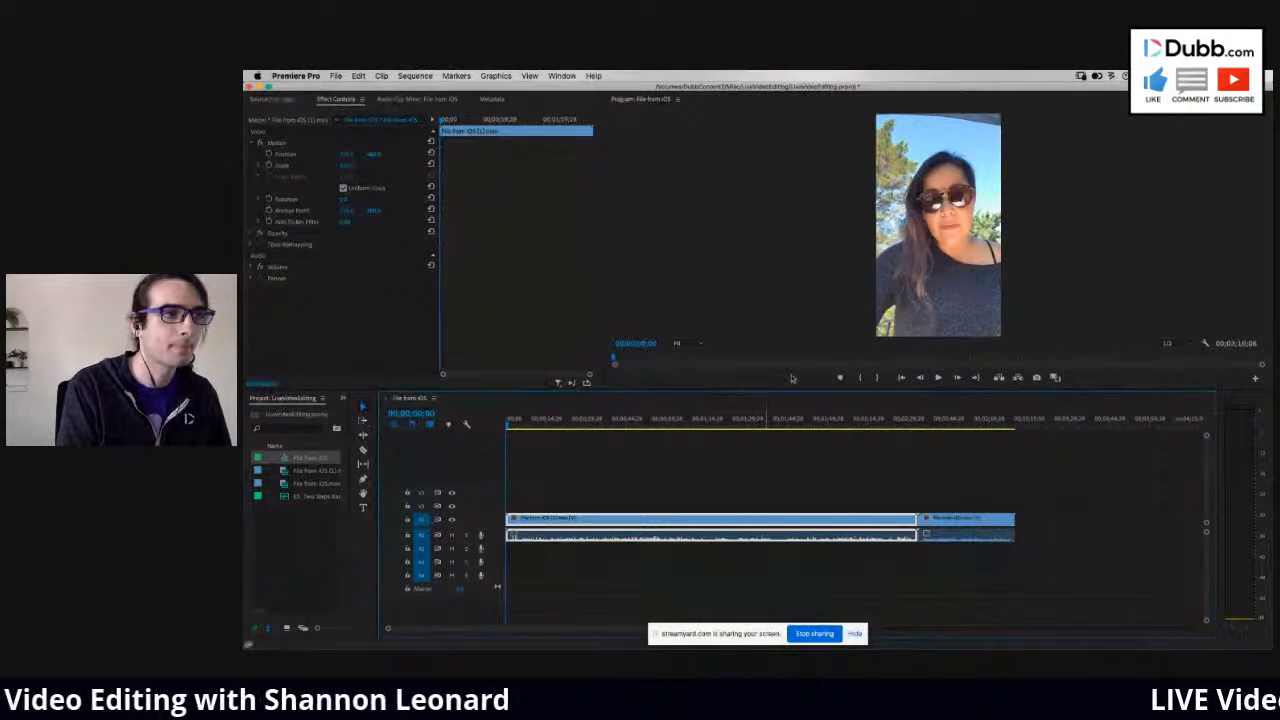
left_click(849, 428)
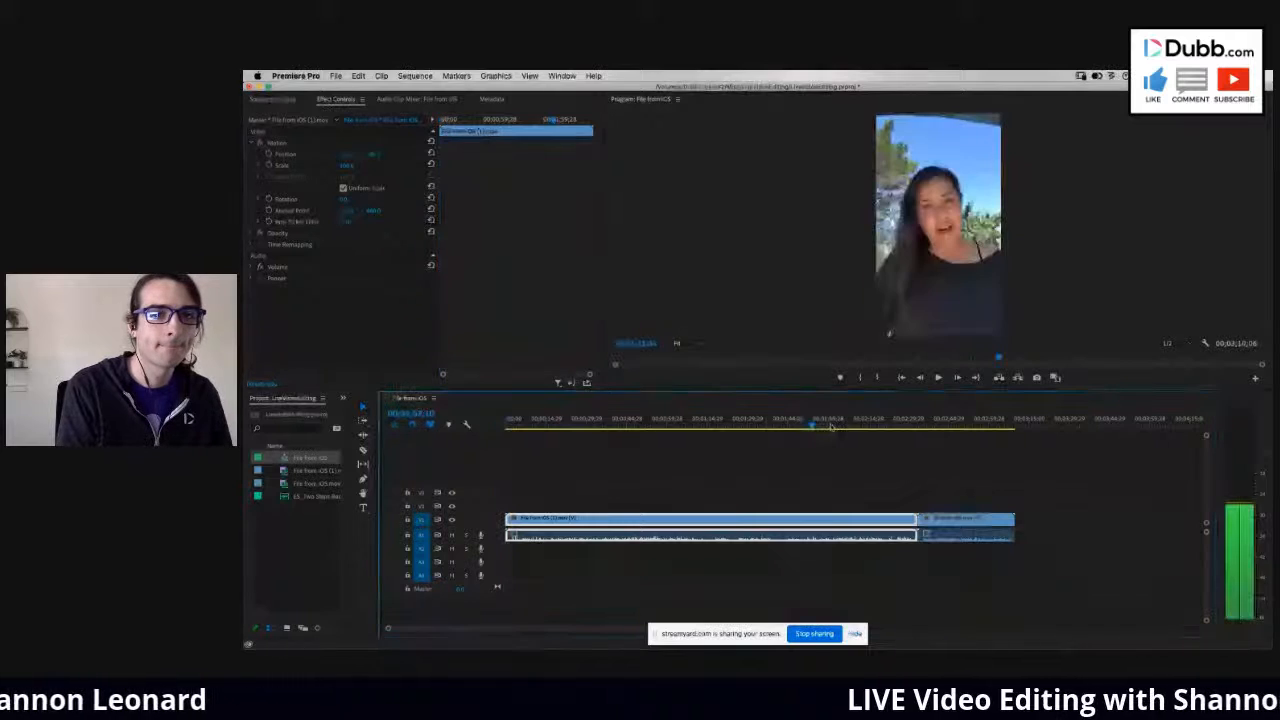
left_click_drag(849, 430, 853, 432)
left_click_drag(856, 434, 891, 416)
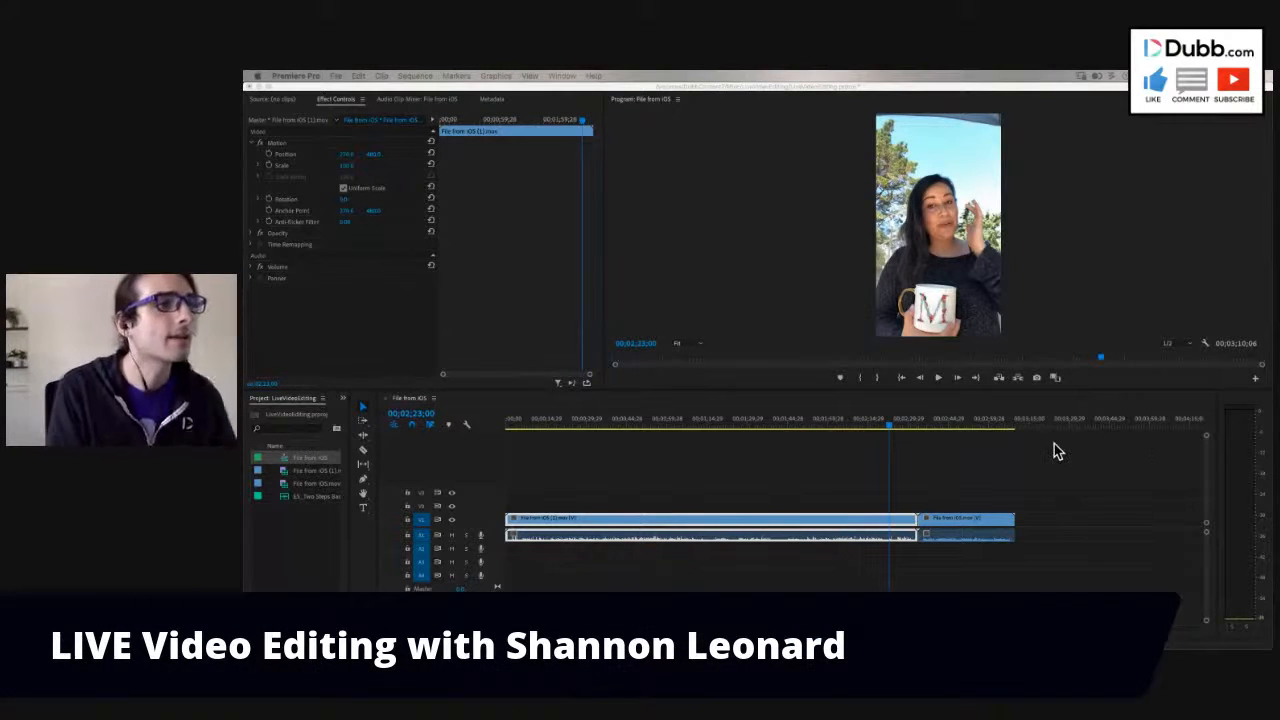
left_click_drag(870, 425, 471, 429)
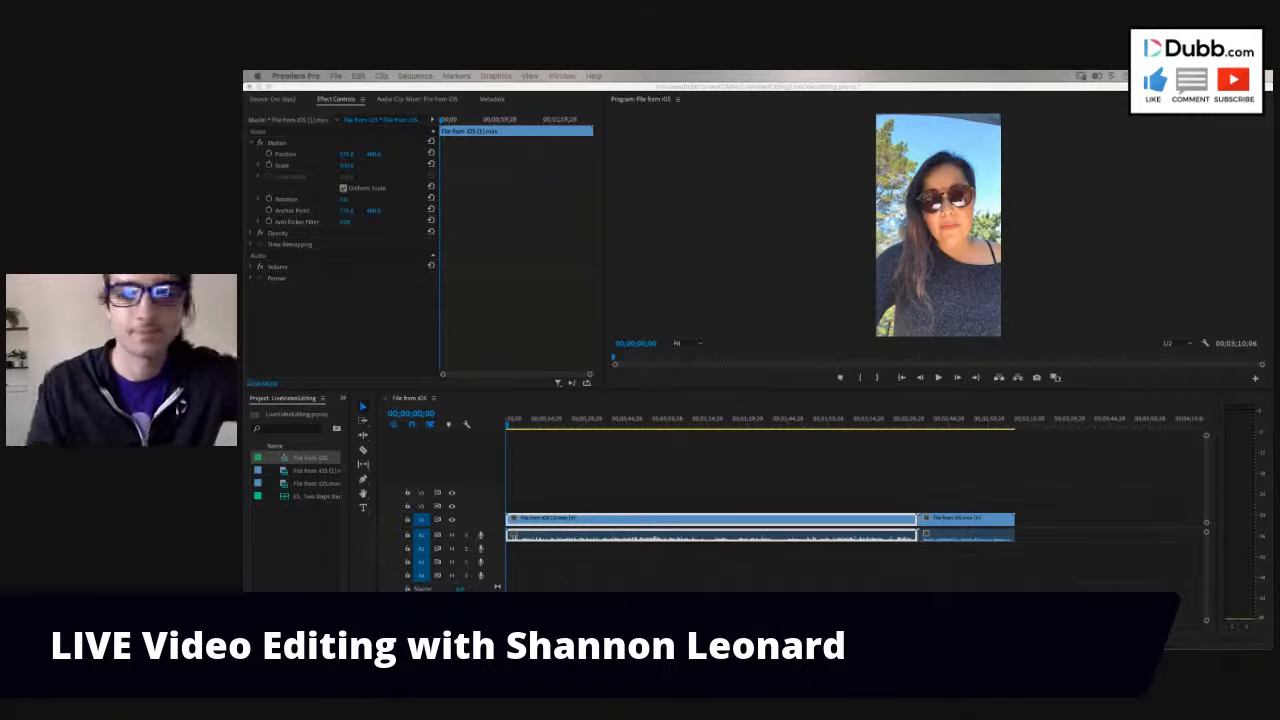
- Raise the audio volume and play the sequence from its start, stopping at about 1 minute 11 seconds
key("XF86AudioRaiseVolume")
key("XF86AudioRaiseVolume")
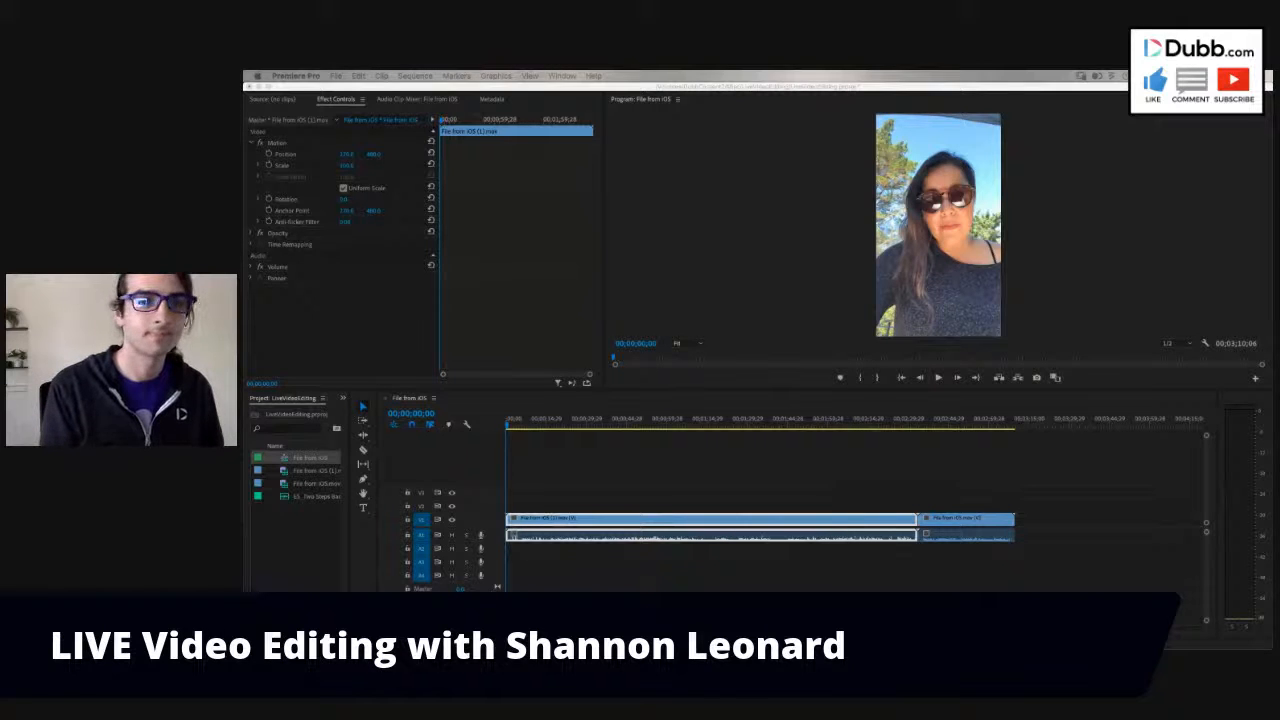
left_click(786, 466)
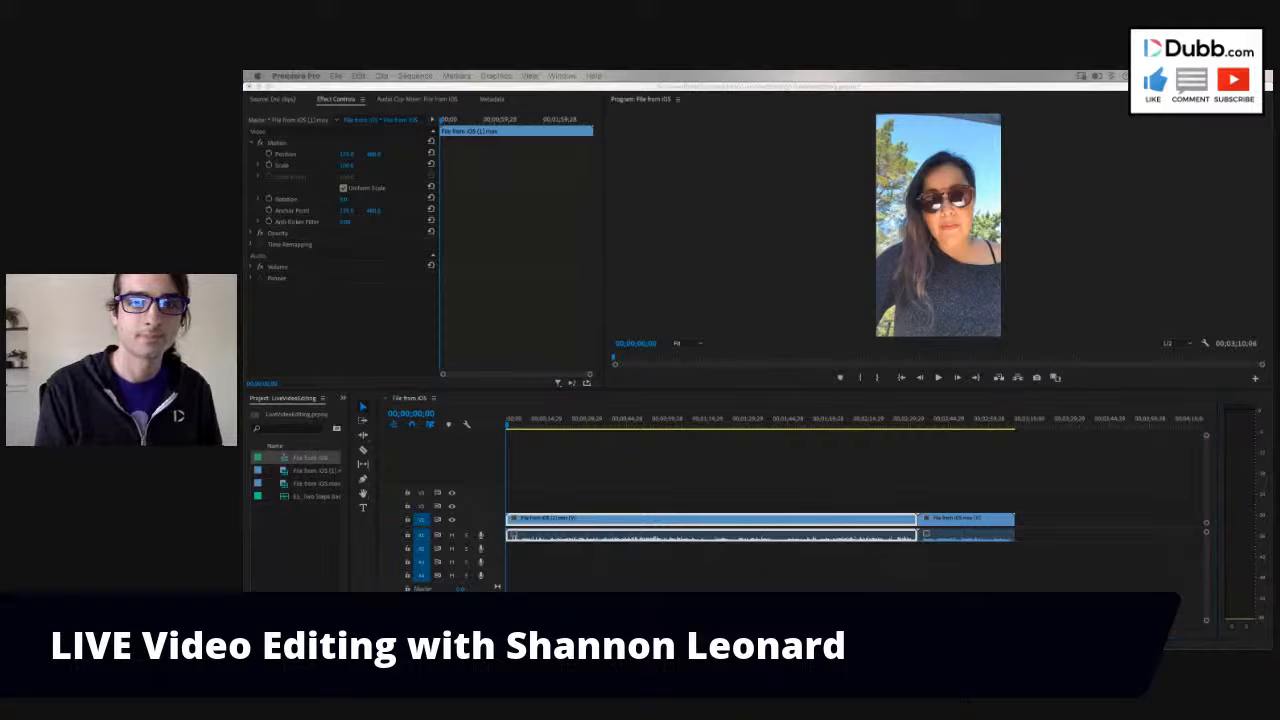
key("space")
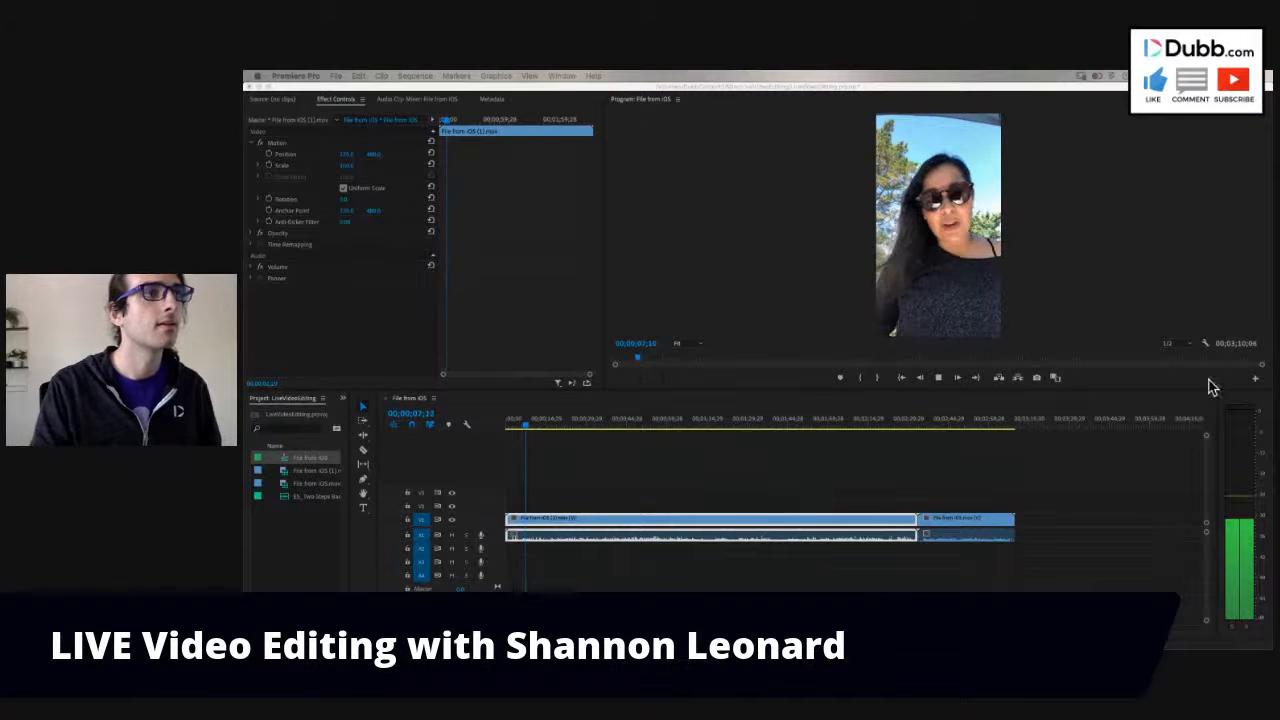
key("XF86AudioRaiseVolume")
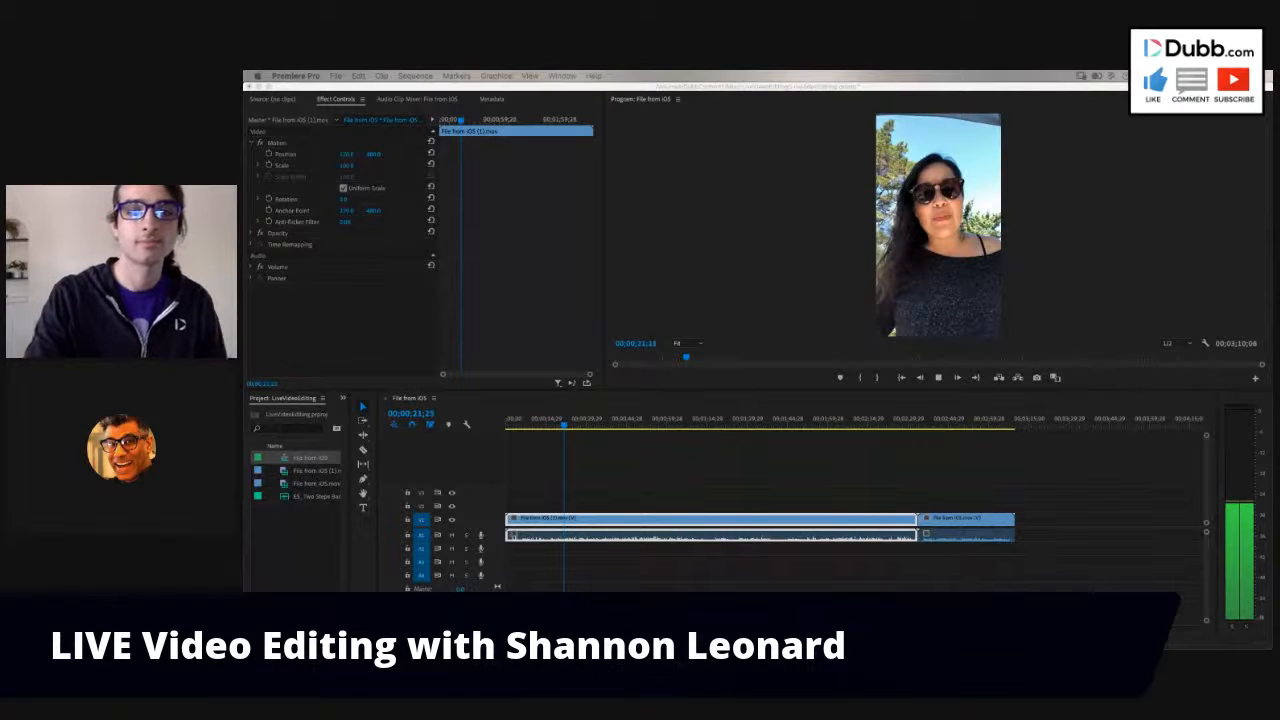
key("XF86AudioRaiseVolume")
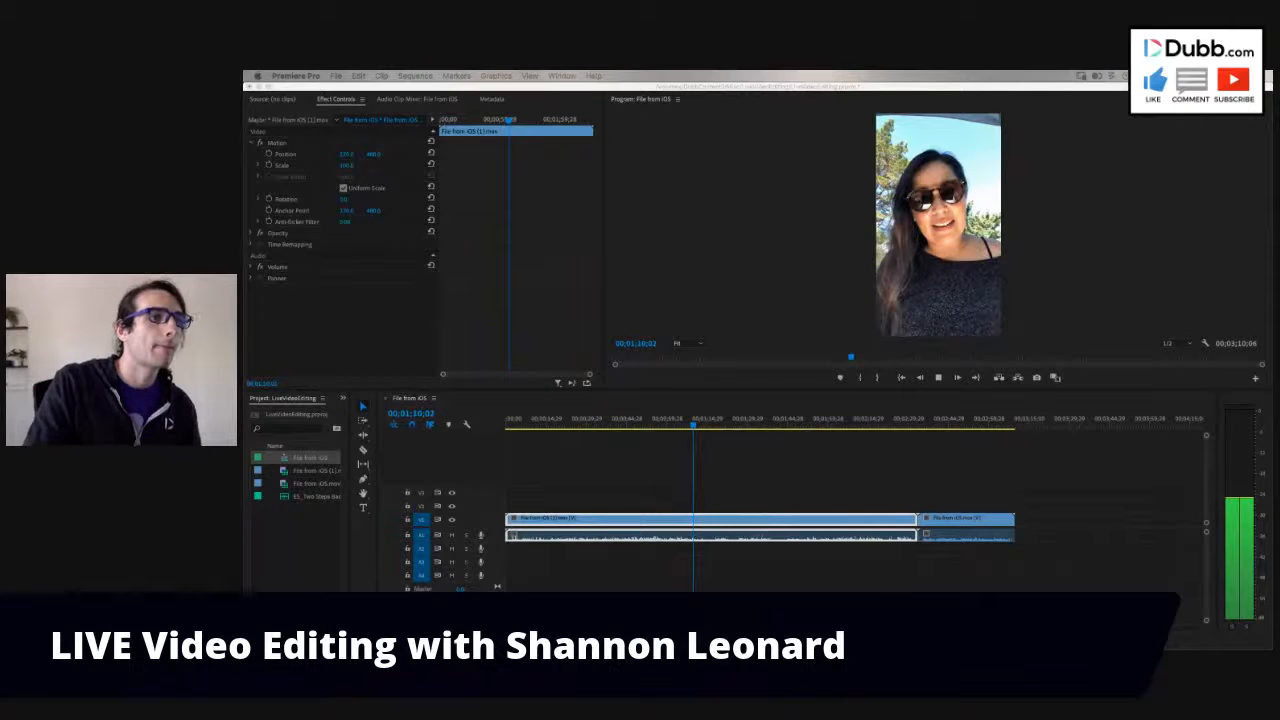
left_click(1018, 496)
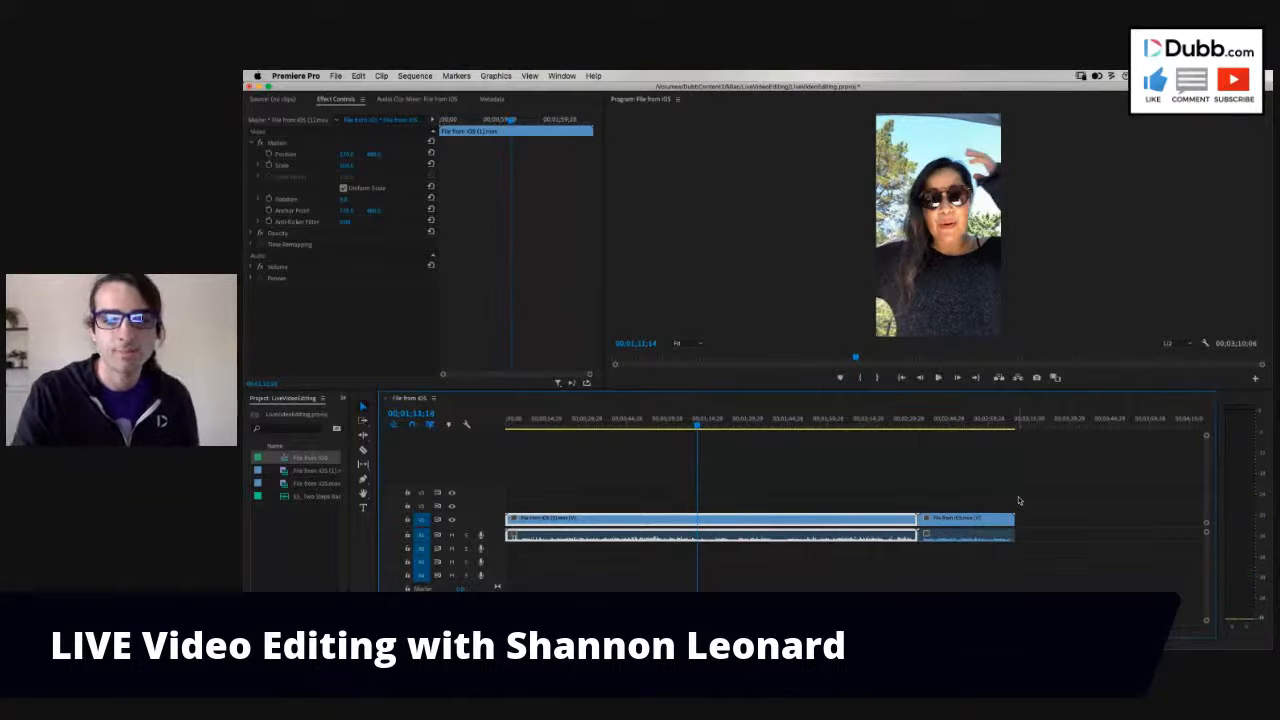
key("XF86AudioRaiseVolume")
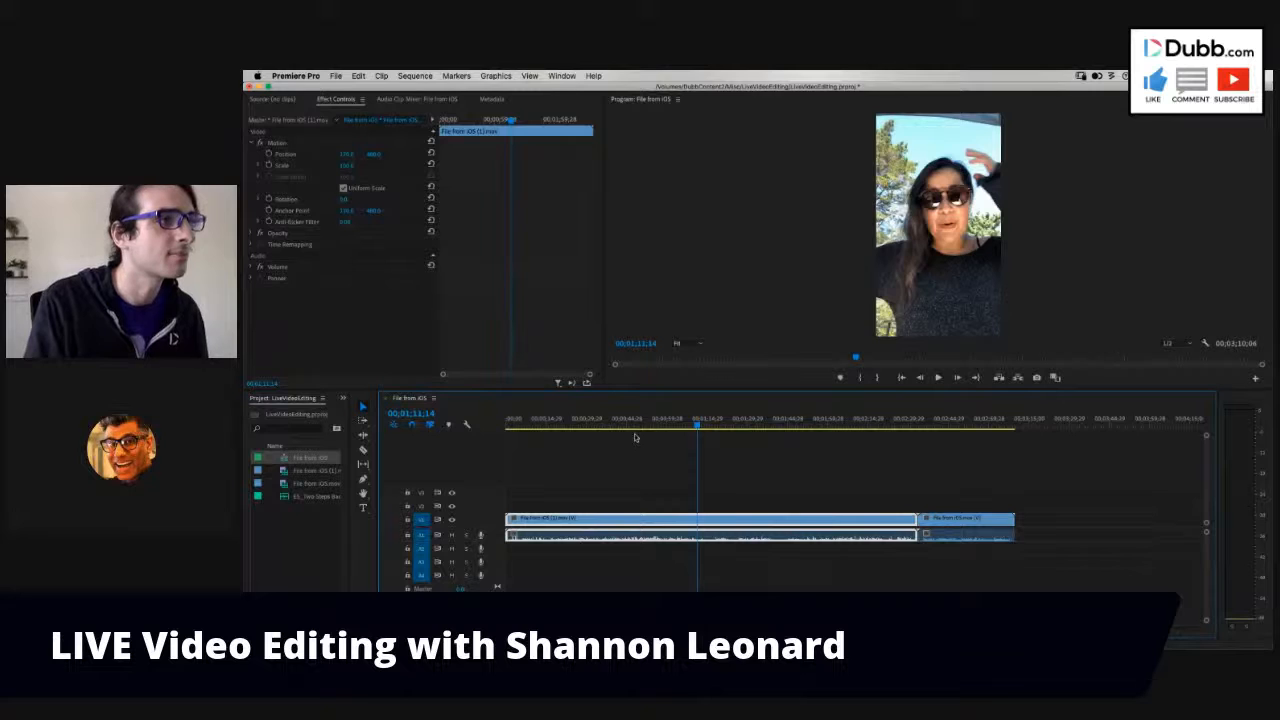
- Replay the first clip from about 17 seconds, stop playback, and move the playhead to 00;00;42;17
left_click(581, 424)
left_click(566, 425)
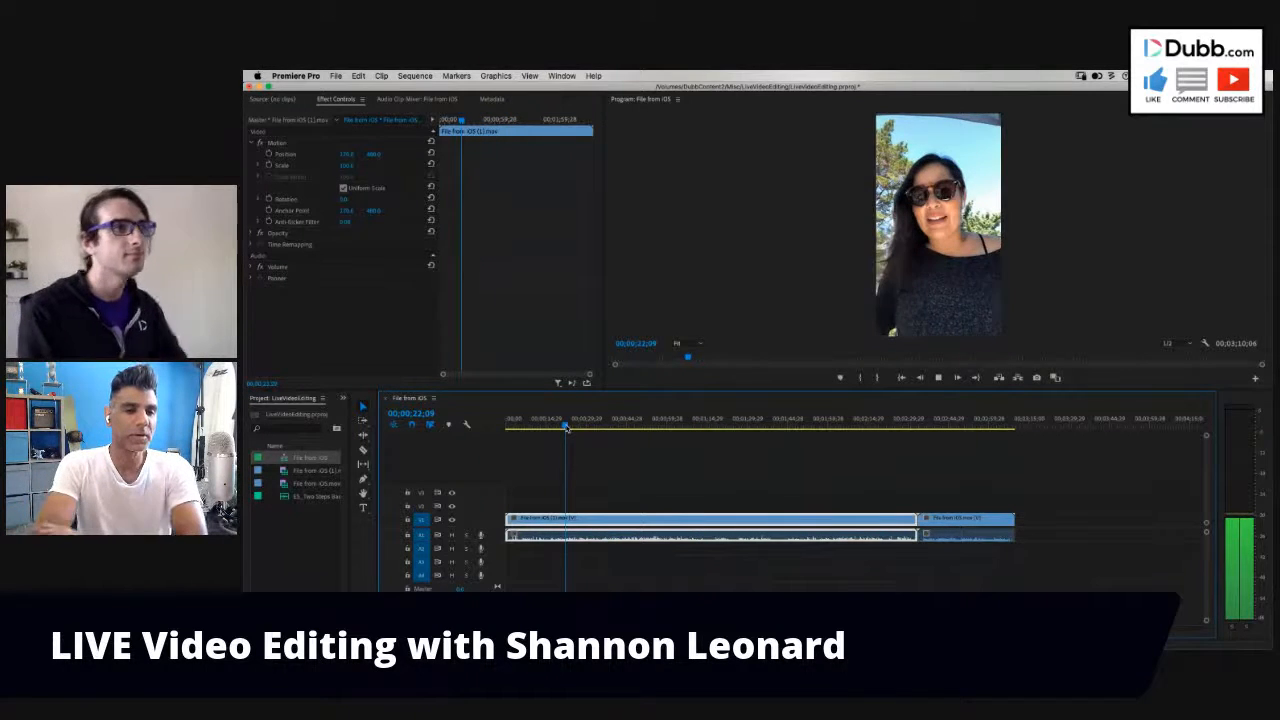
left_click(553, 425)
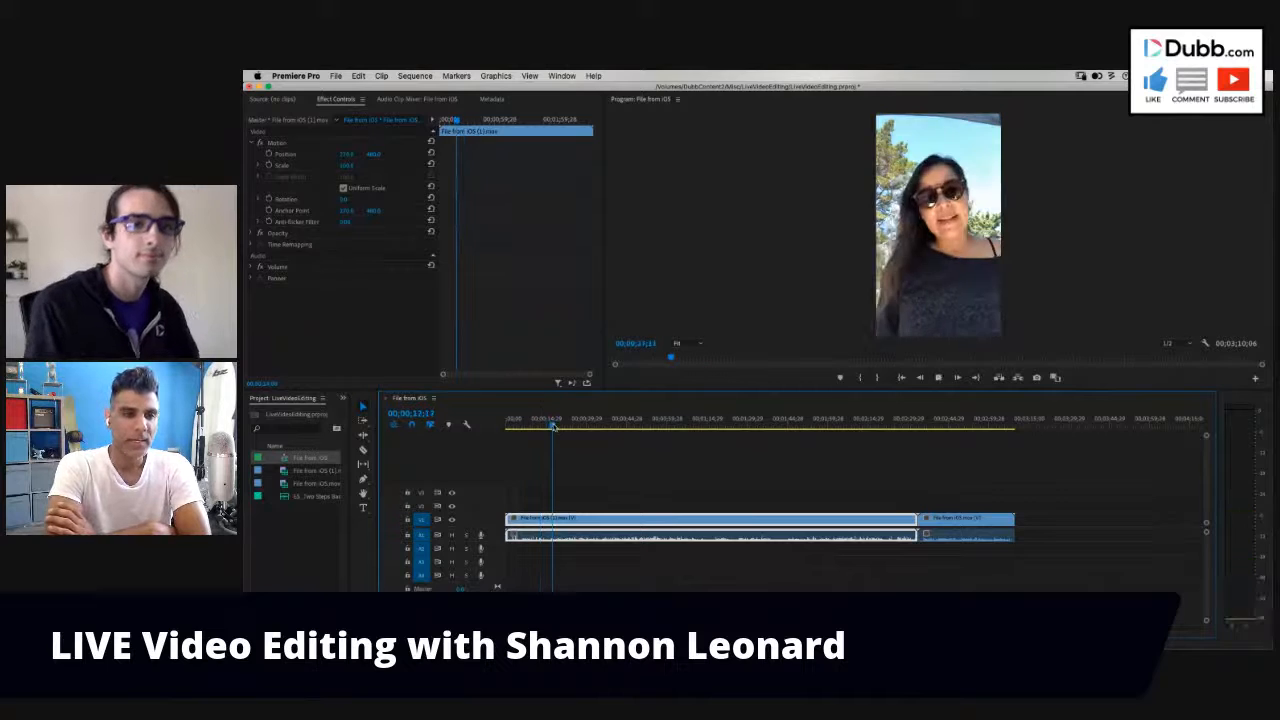
key("space")
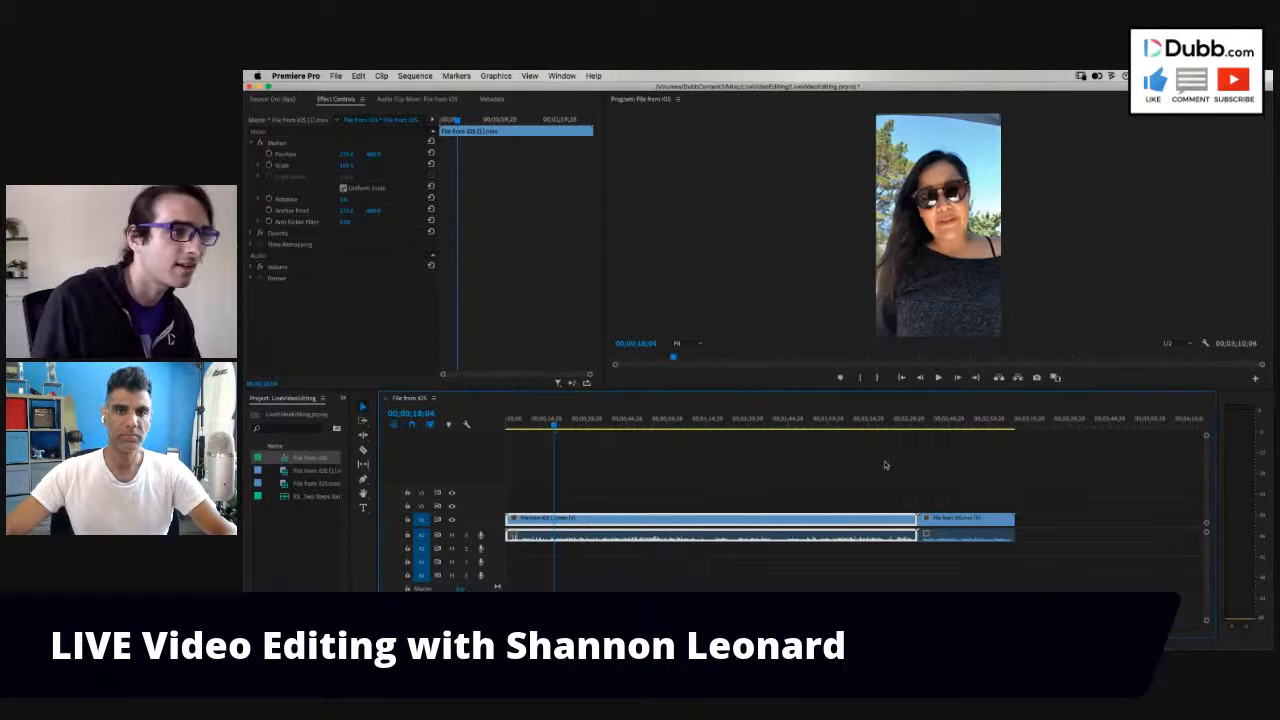
left_click_drag(603, 428, 620, 428)
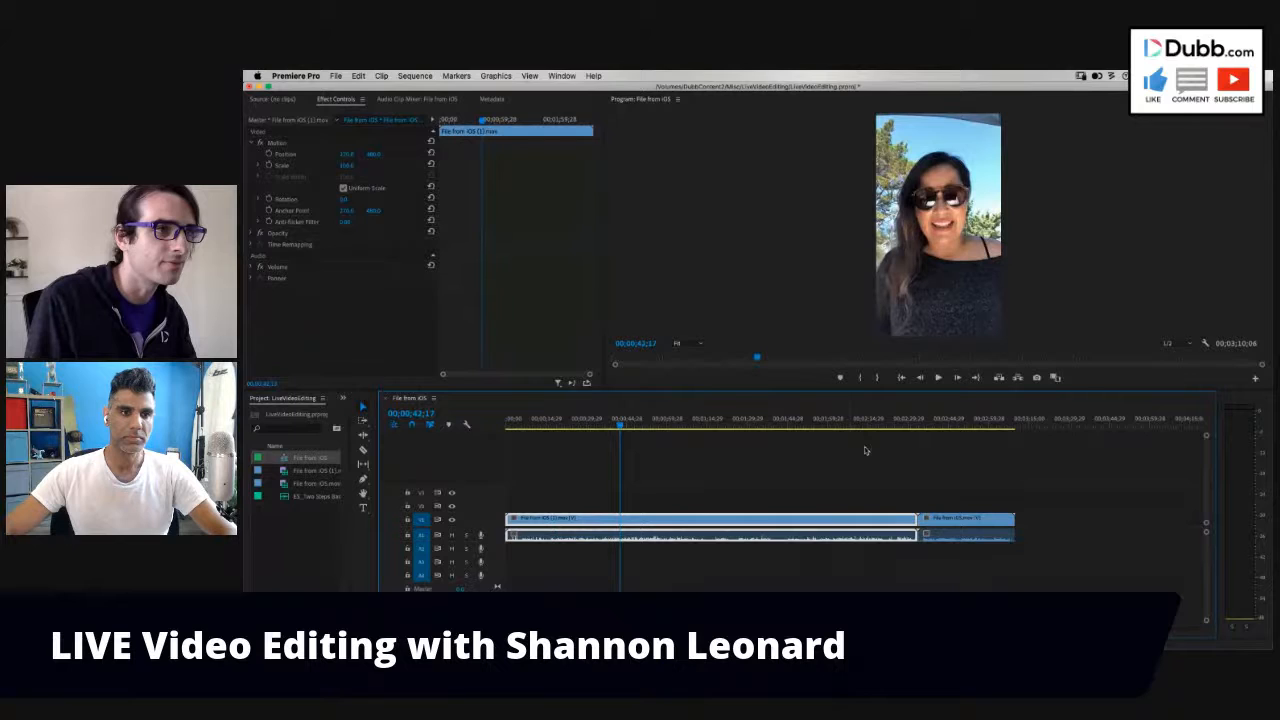
- Reorder the sequence so the shorter File from iOS clip starts it, with the longer clip on V1 and A1 after a gap
left_click(949, 424)
left_click_drag(949, 424, 935, 424)
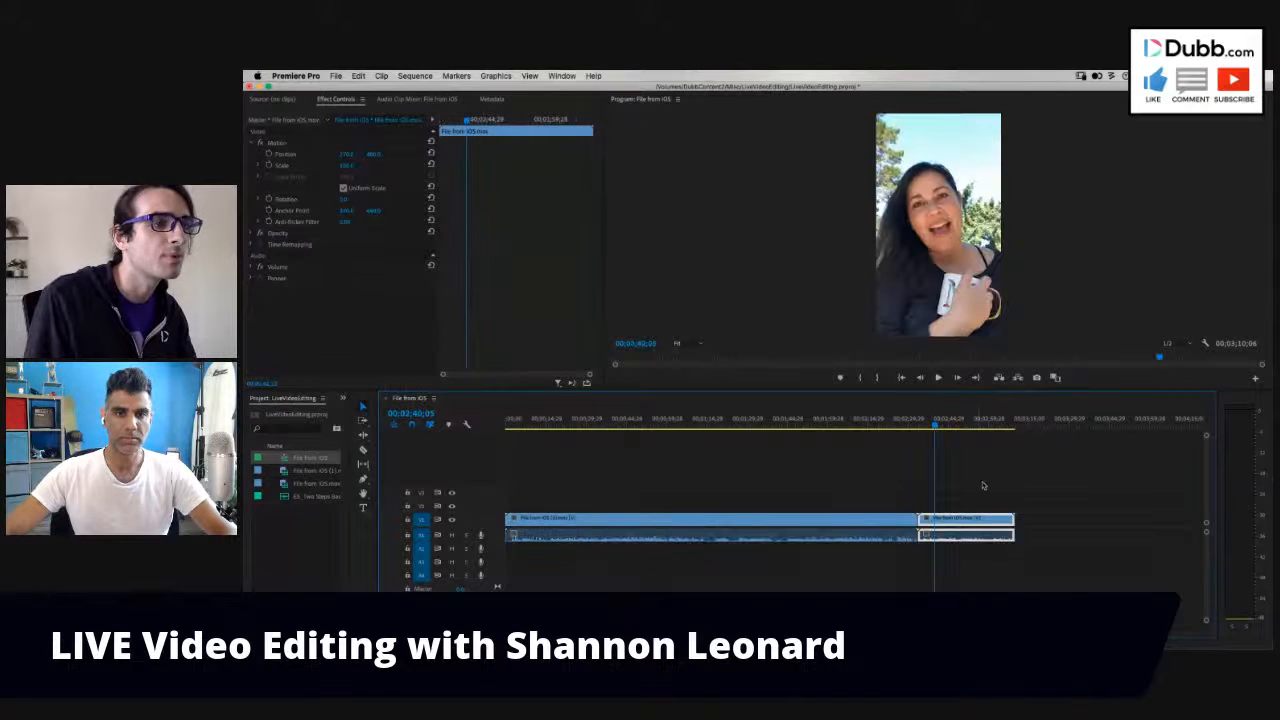
left_click(969, 565)
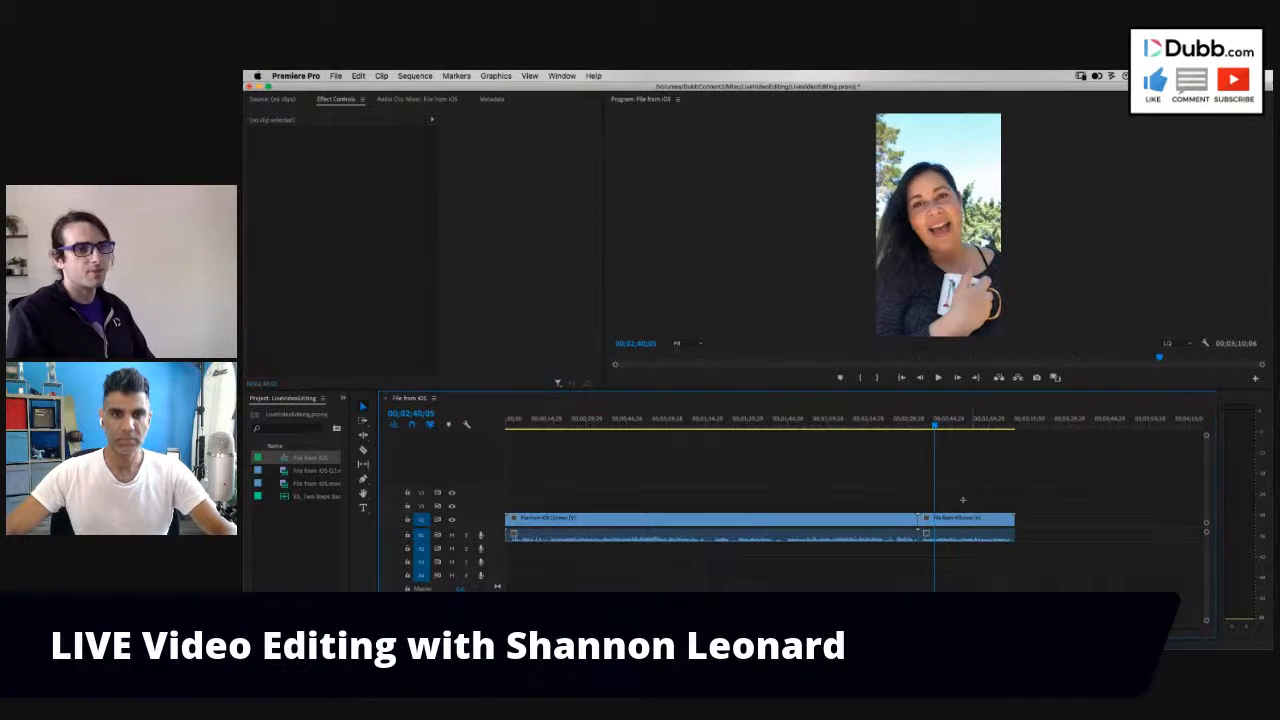
left_click(949, 538)
left_click_drag(823, 522, 1112, 555)
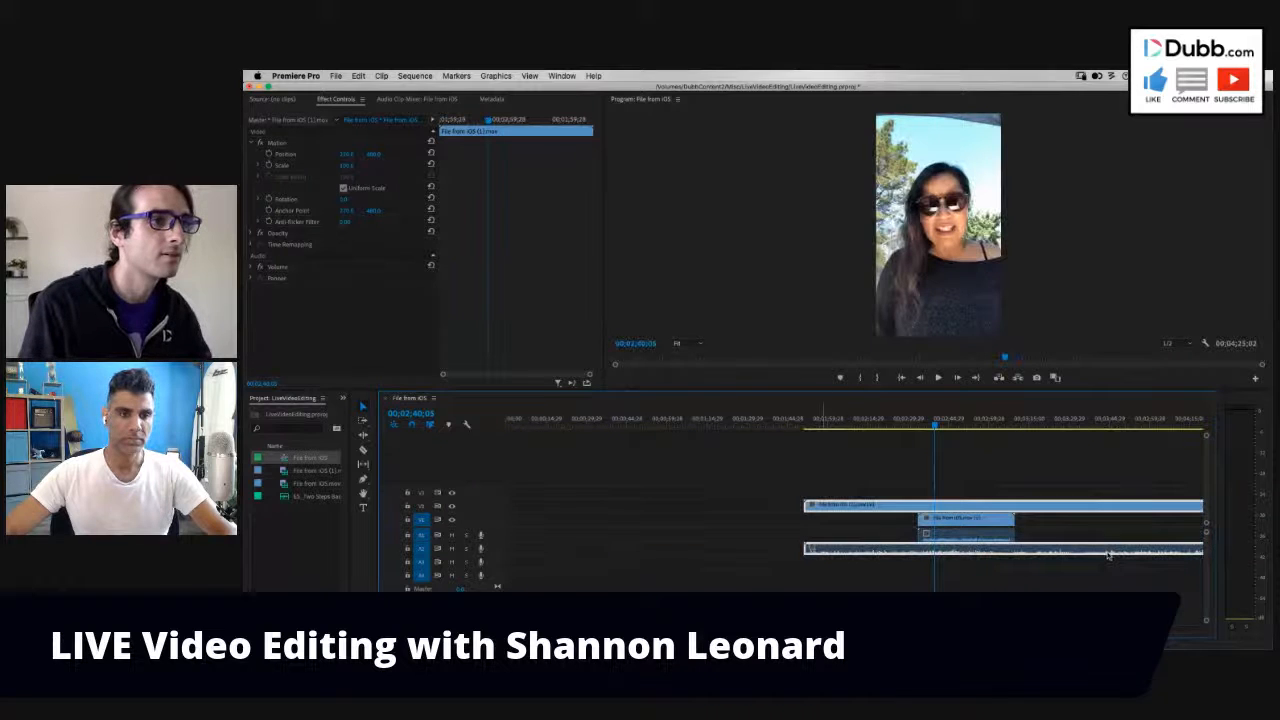
left_click_drag(986, 523, 519, 525)
left_click_drag(858, 508, 838, 541)
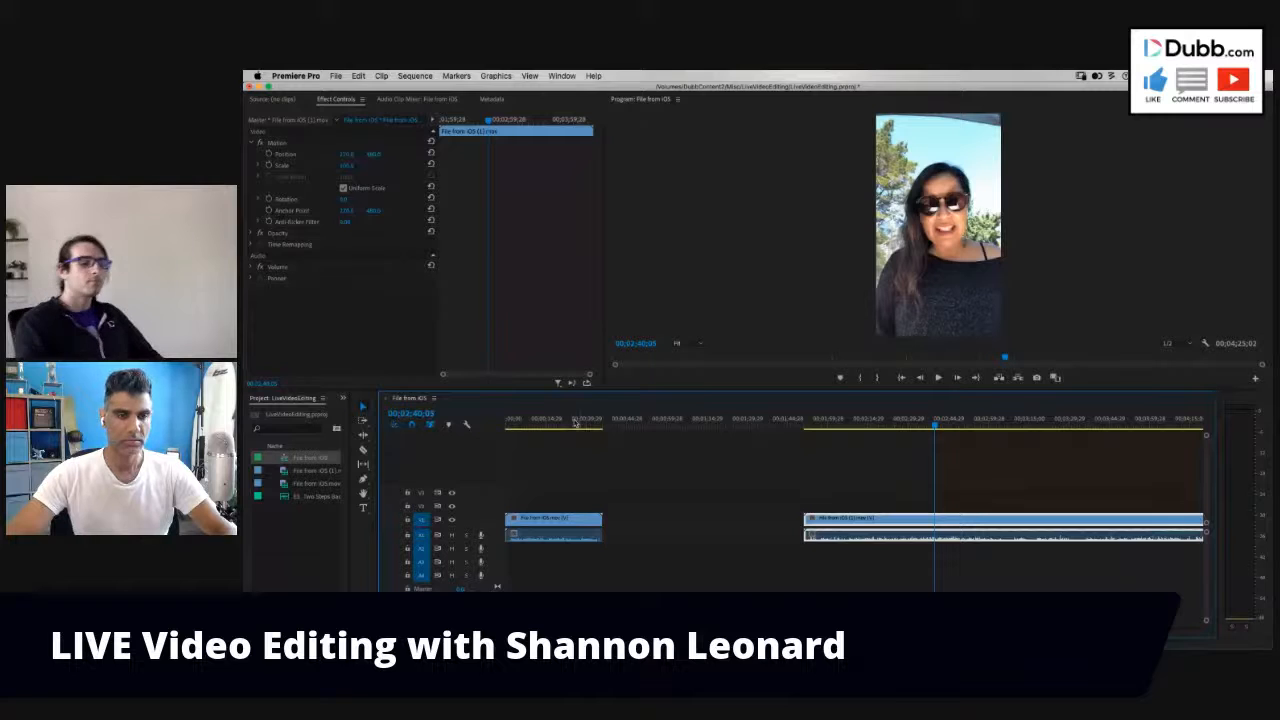
- Play the shorter clip from the sequence start at a higher volume and trim its end at 00;00;35;10
left_click_drag(575, 423, 473, 424)
key("space")
key("XF86AudioRaiseVolume")
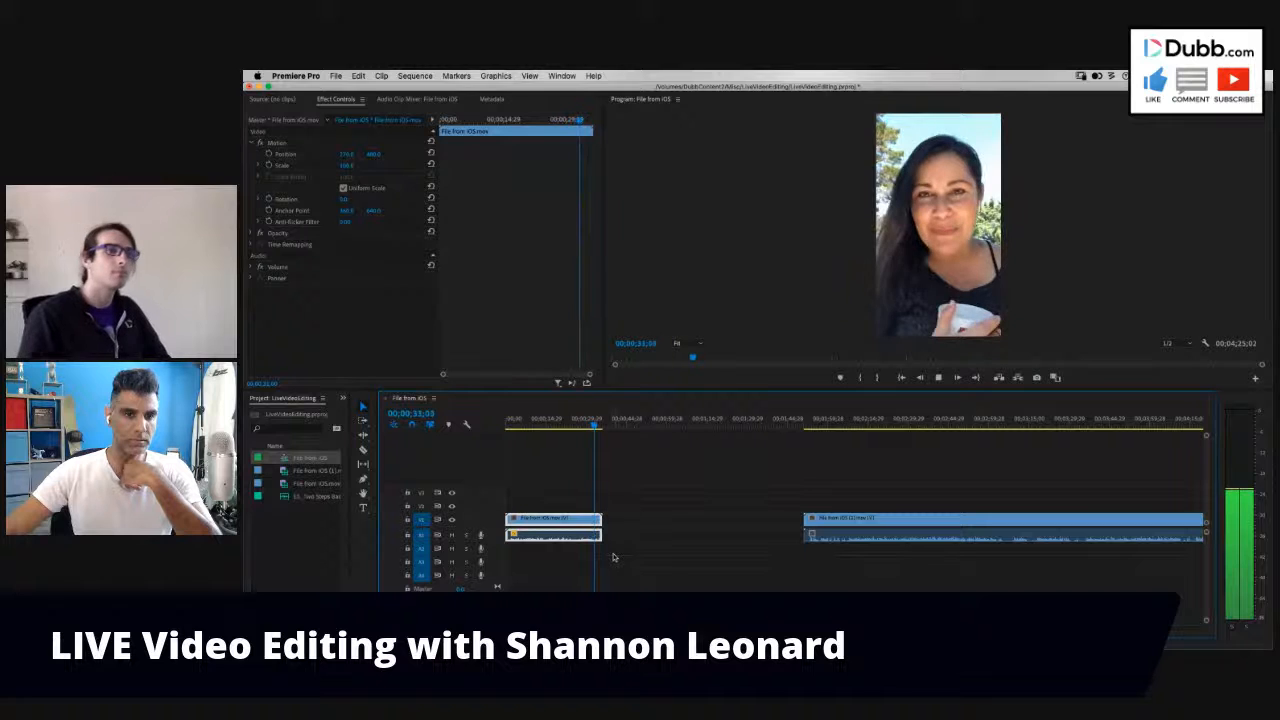
key("space")
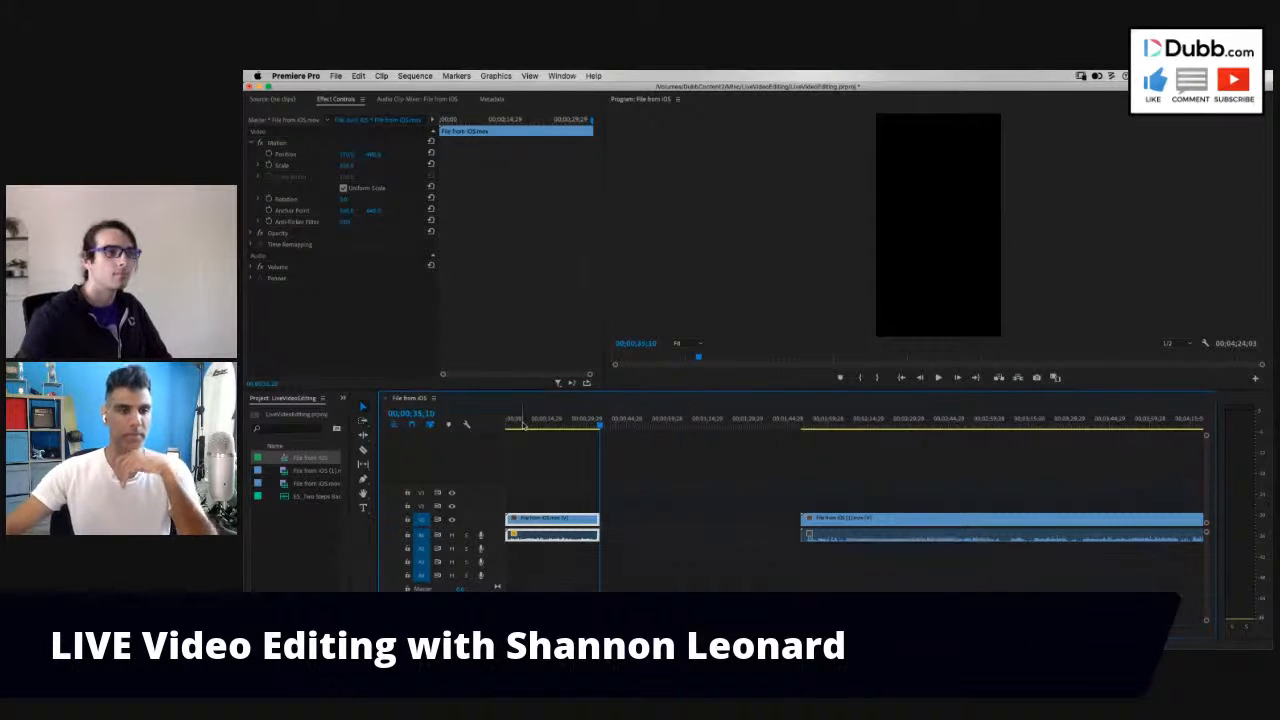
- Replay the opening of the shorter clip and ripple-trim about 2 seconds off its start
left_click_drag(523, 425, 499, 425)
key("space")
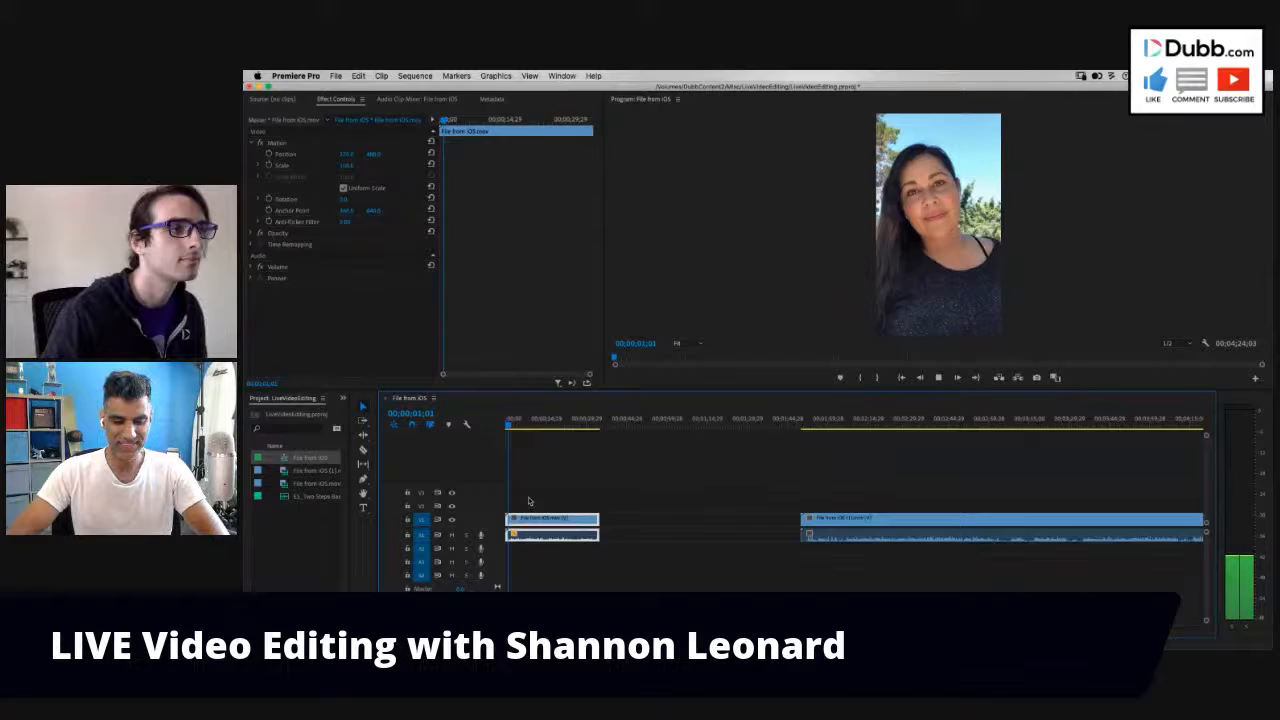
key("=")
key("=")
left_click_drag(552, 426, 531, 436)
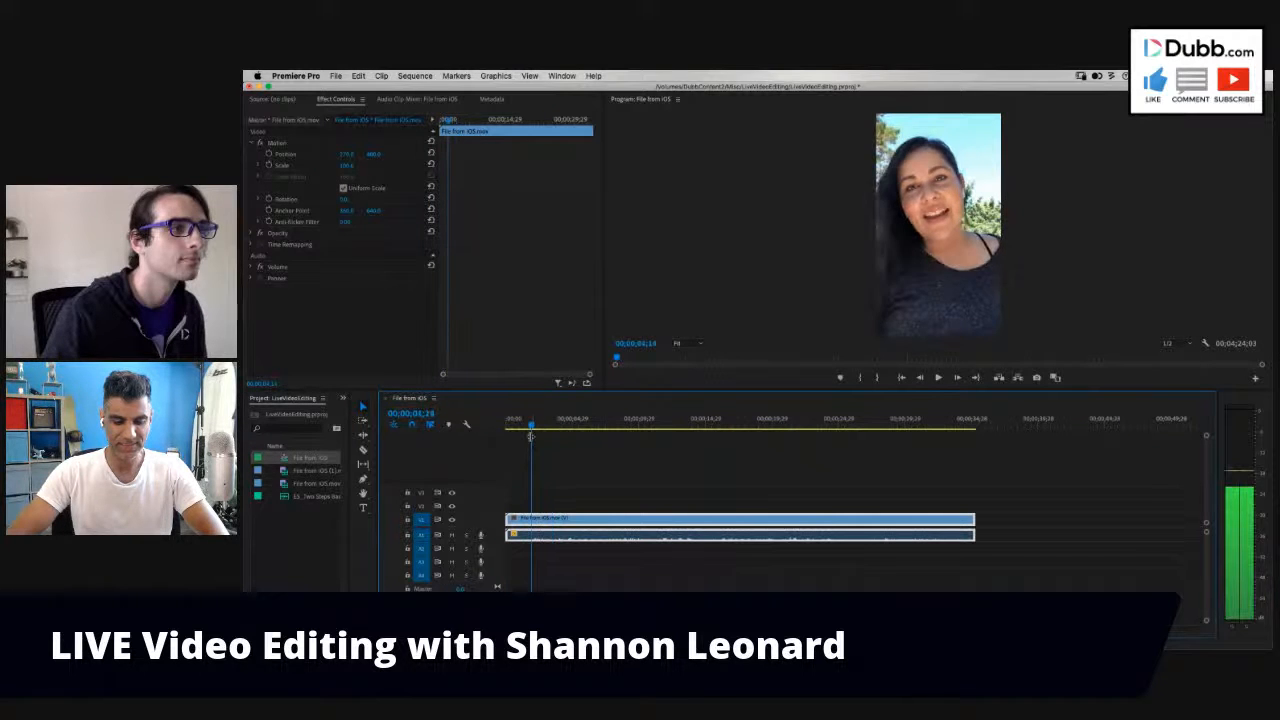
key("q")
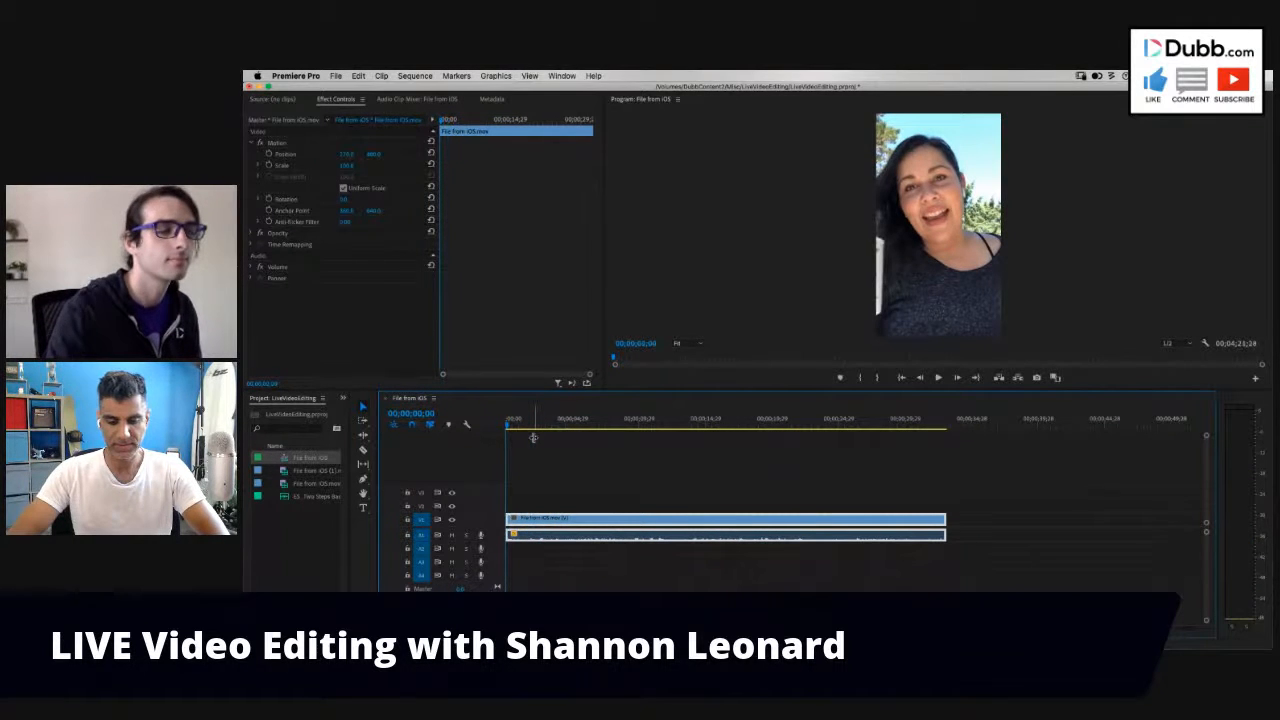
- Play the trimmed first clip from its start to its end to review it
key("space")
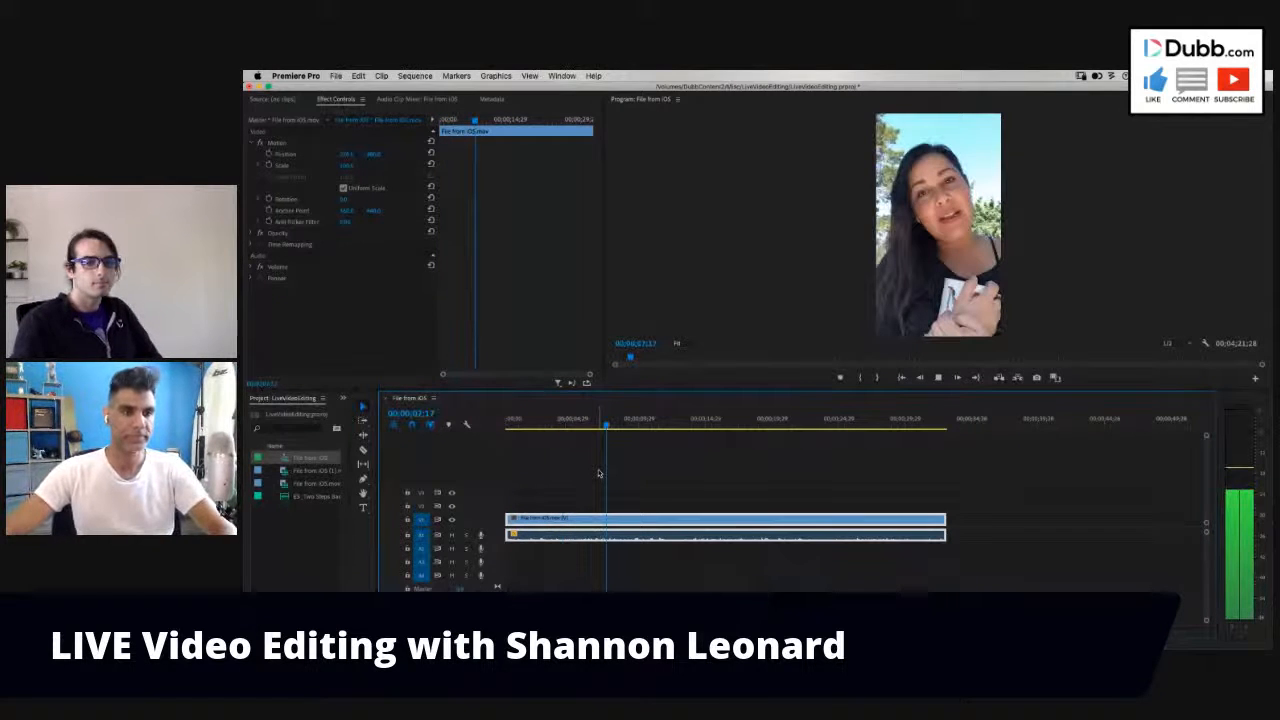
key("backslash")
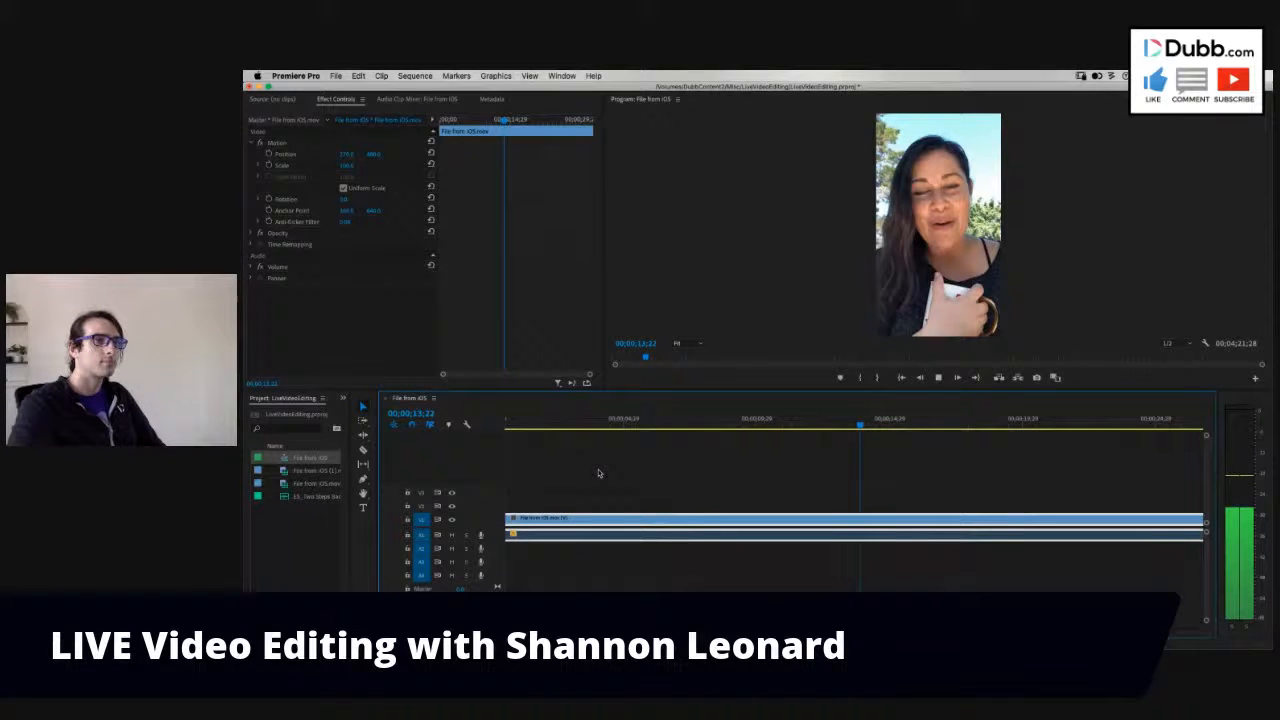
key("minus")
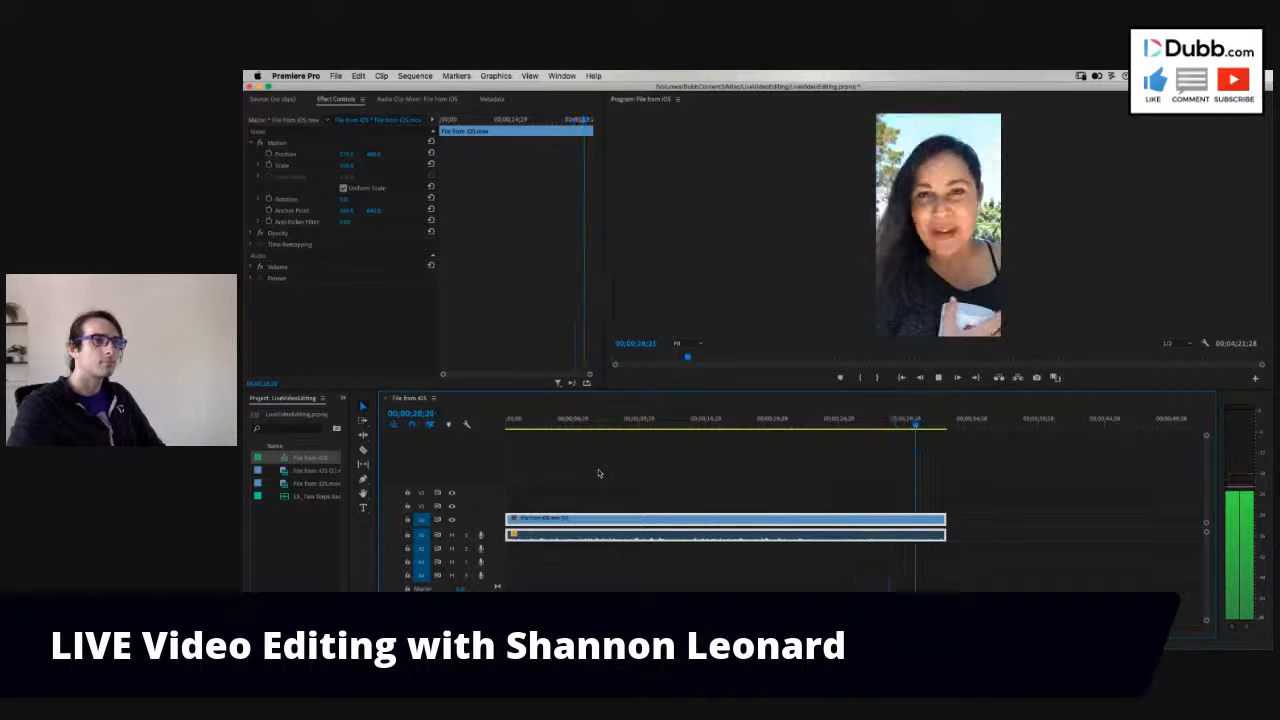
key("minus")
key("minus")
key("minus")
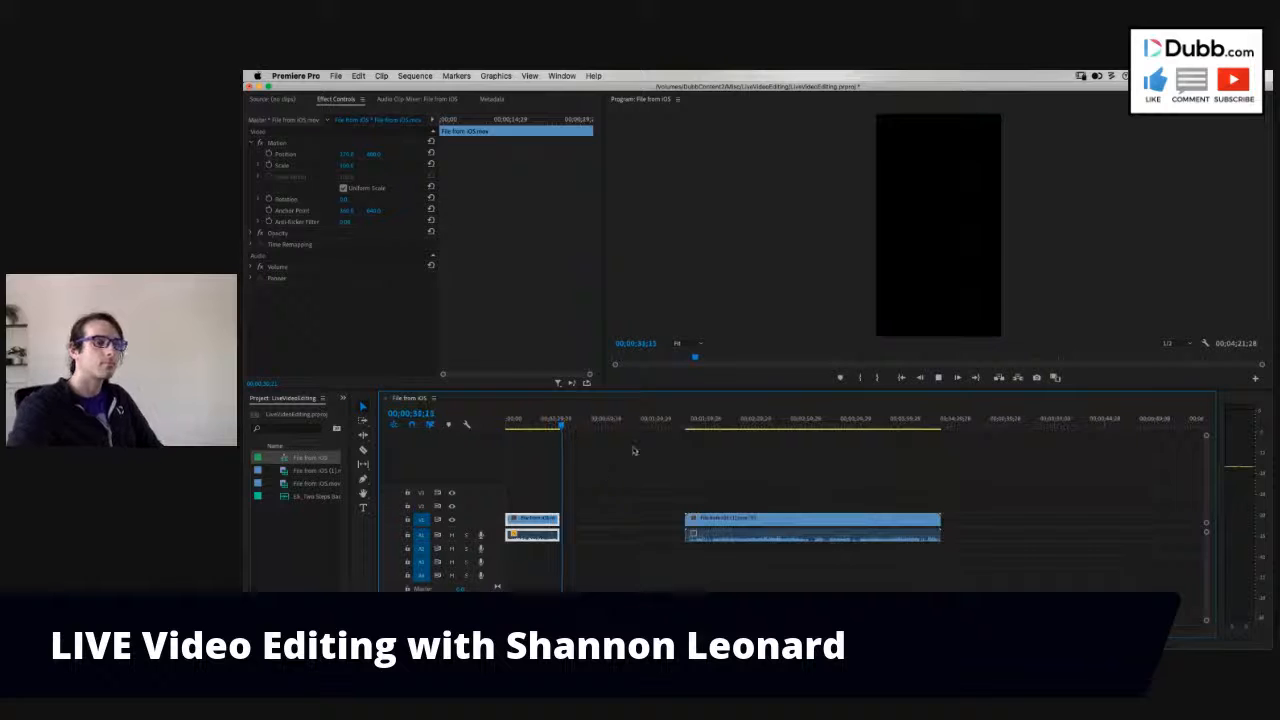
- Play the opening of the longer clip and ripple-trim about 3.5 seconds off its start
left_click(697, 426)
key("space")
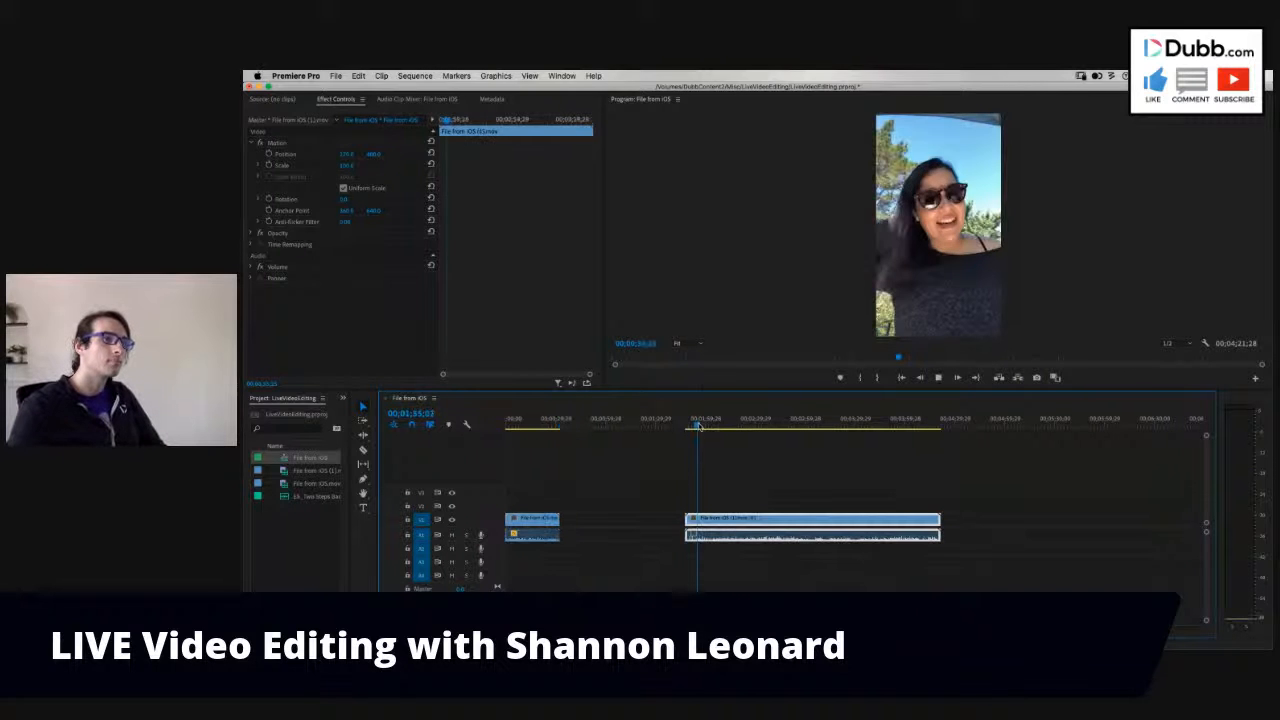
key("equal")
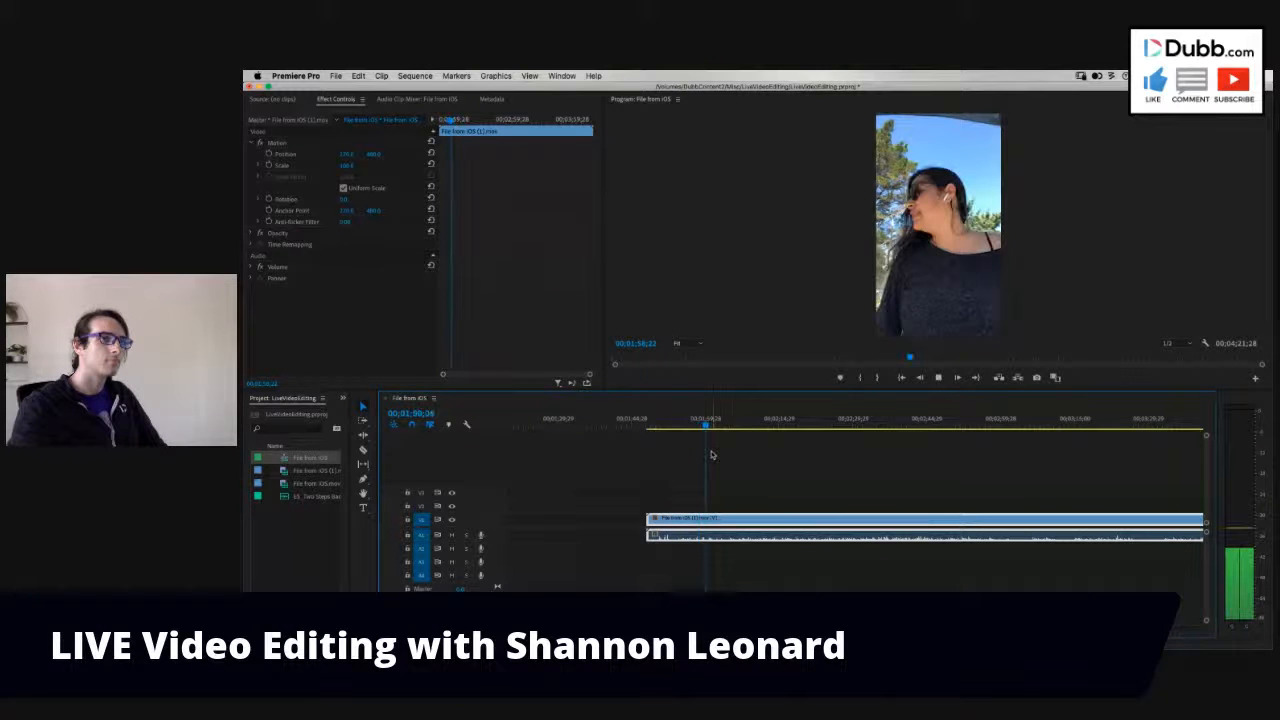
key("equal")
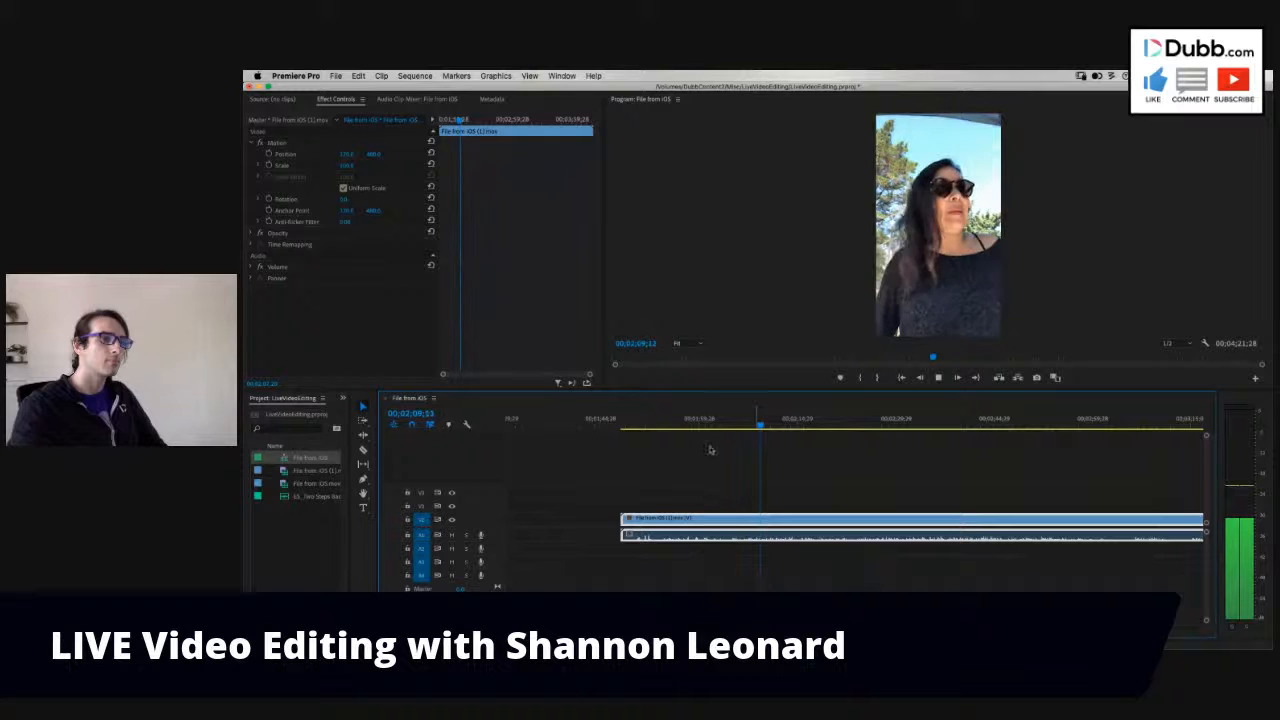
left_click(644, 424)
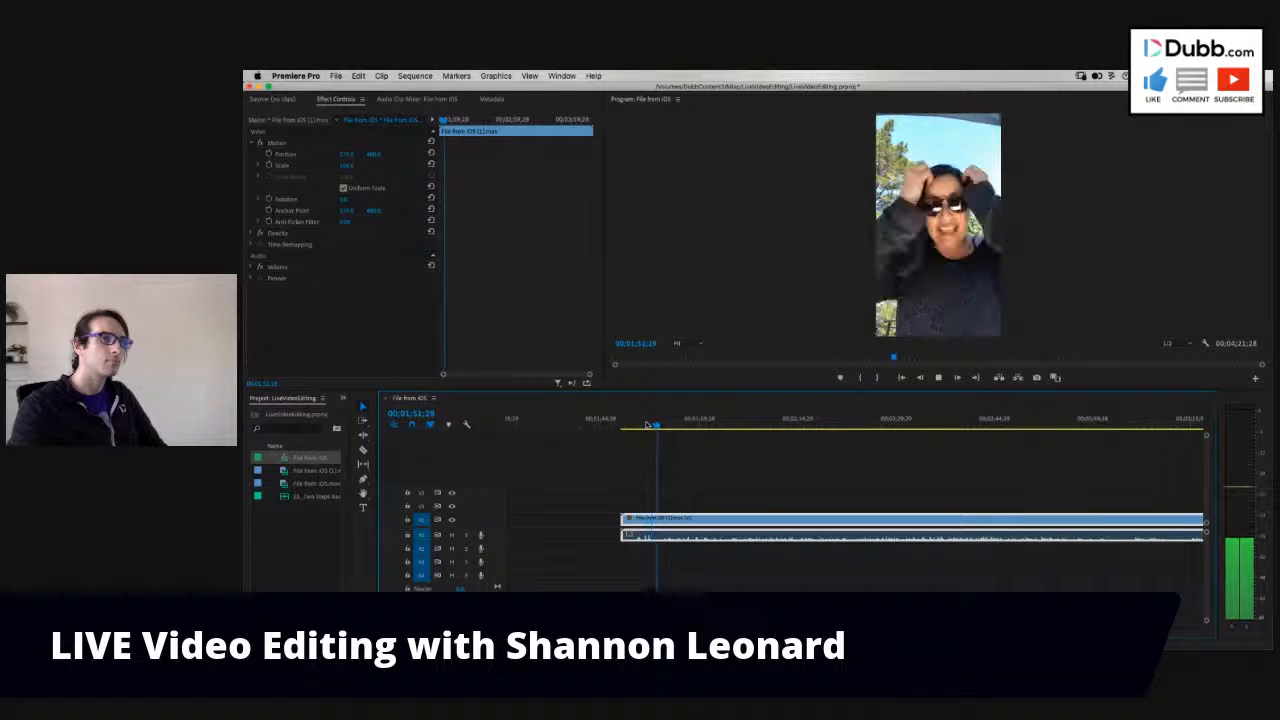
left_click(644, 425)
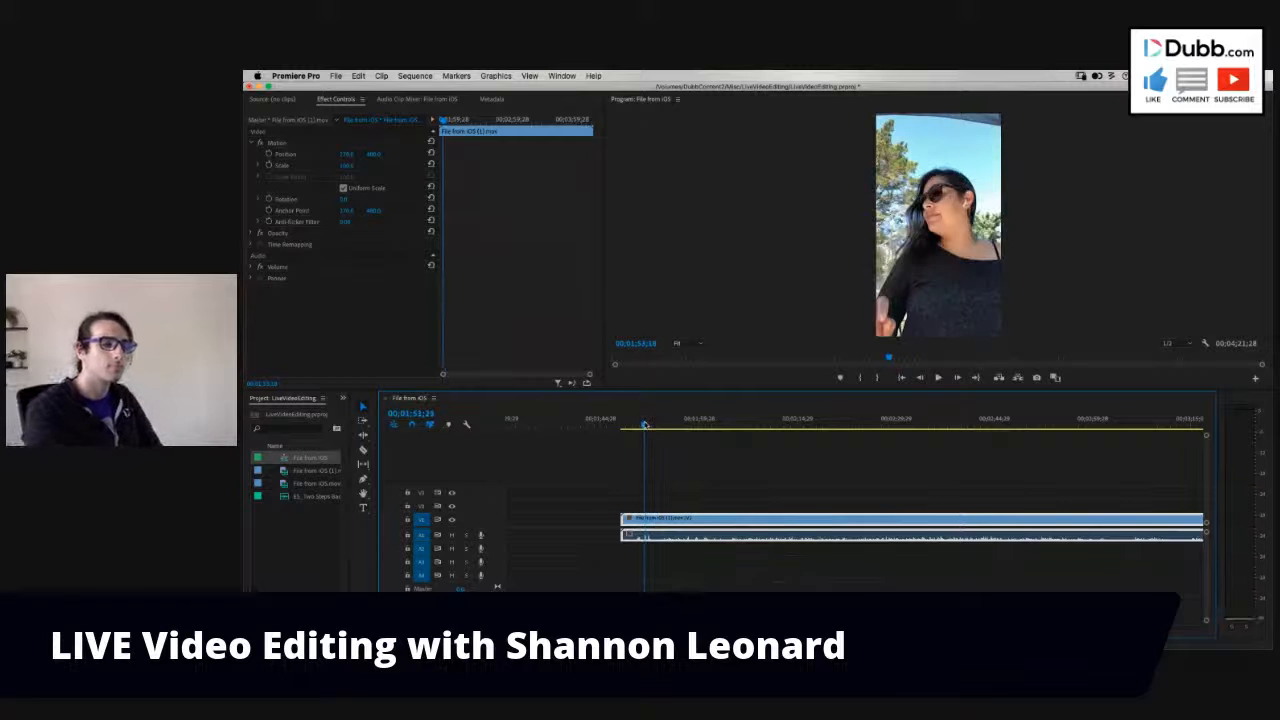
key("q")
- Play the longer clip from its new start, stop at 00;01;50;07, and split the clip at that point
key("space")
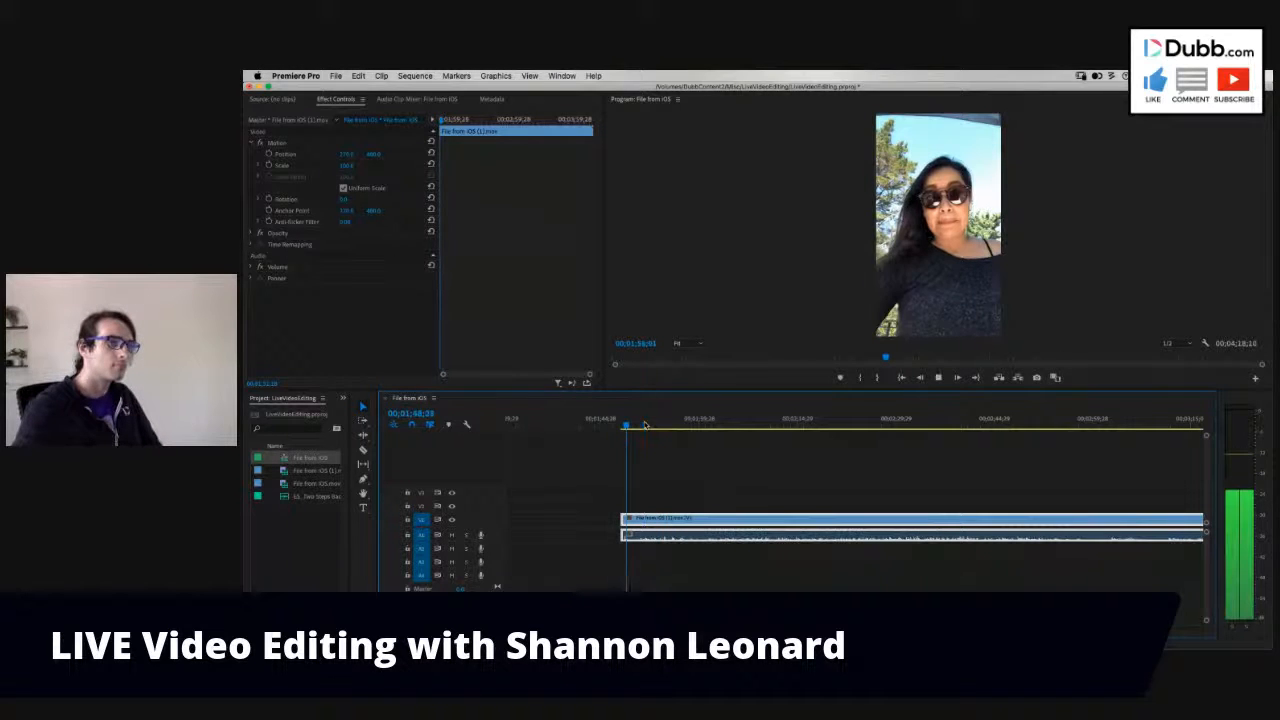
key("space")
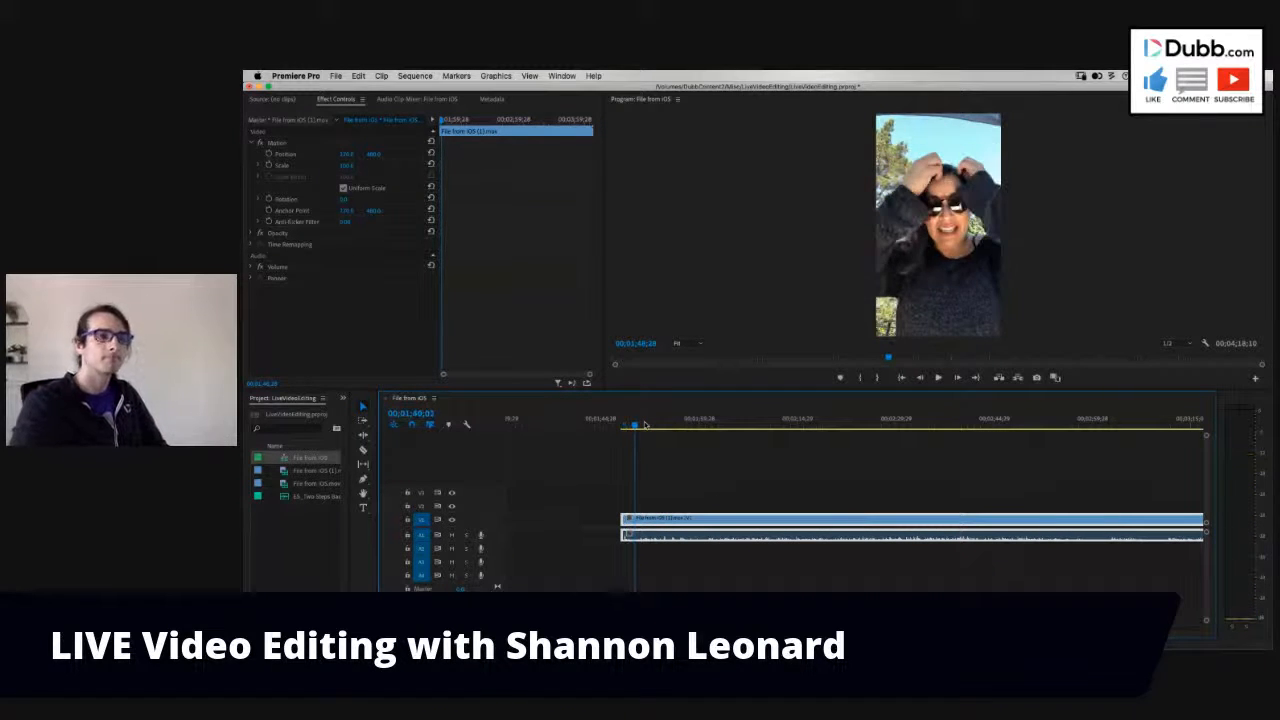
key("super+k")
scroll(873, 590, "down", 3)
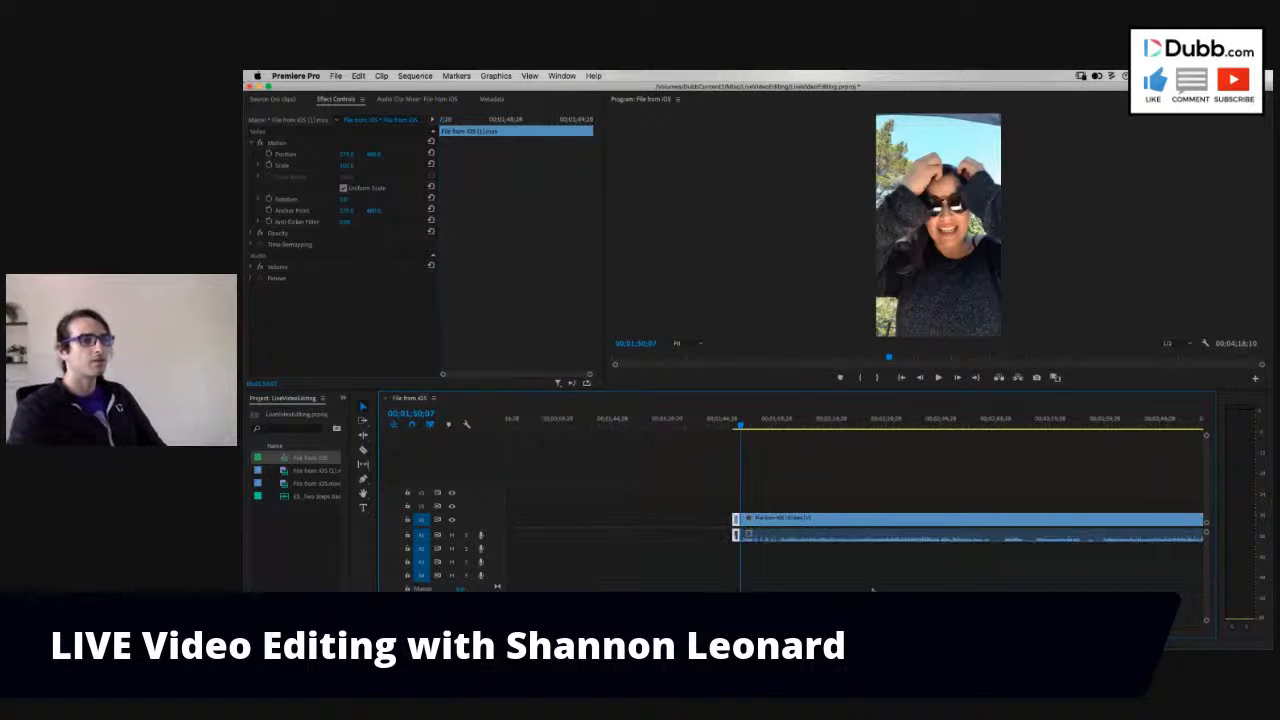
scroll(873, 590, "down", 2)
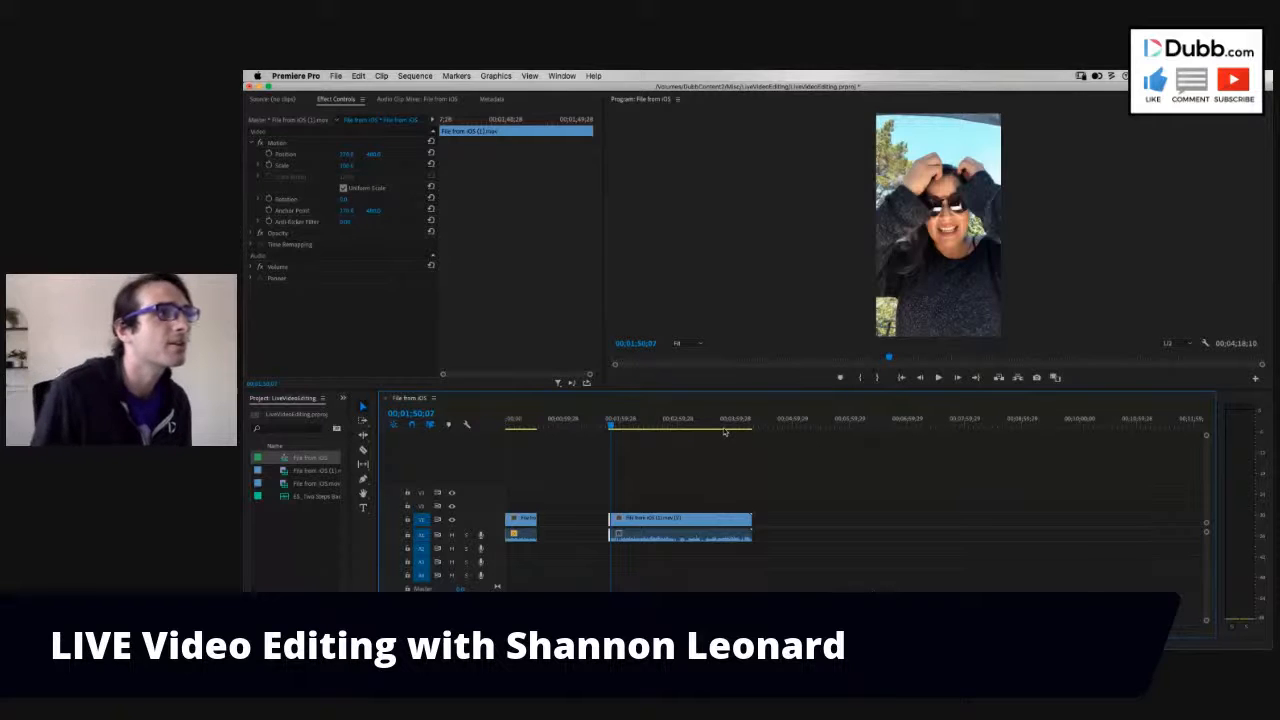
- Set the sequence frame size to 1920 horizontal by 1080 vertical and accept deleting its preview files
left_click(415, 75)
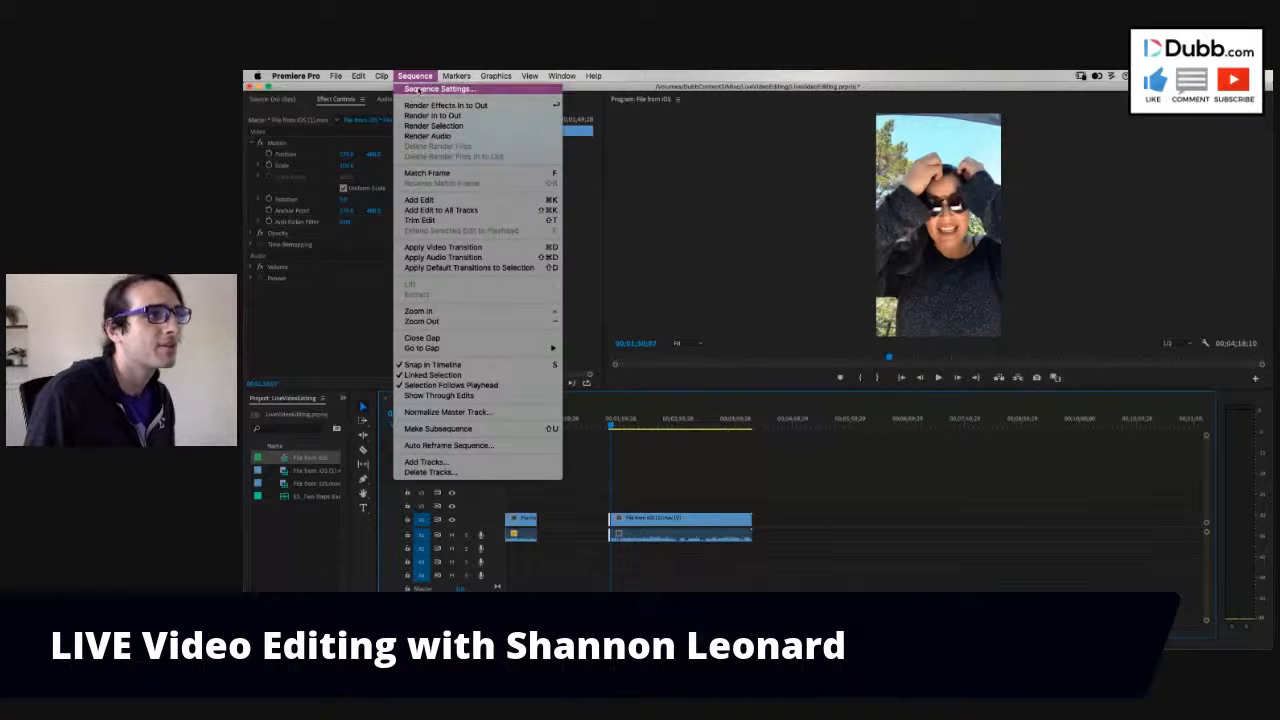
left_click(430, 88)
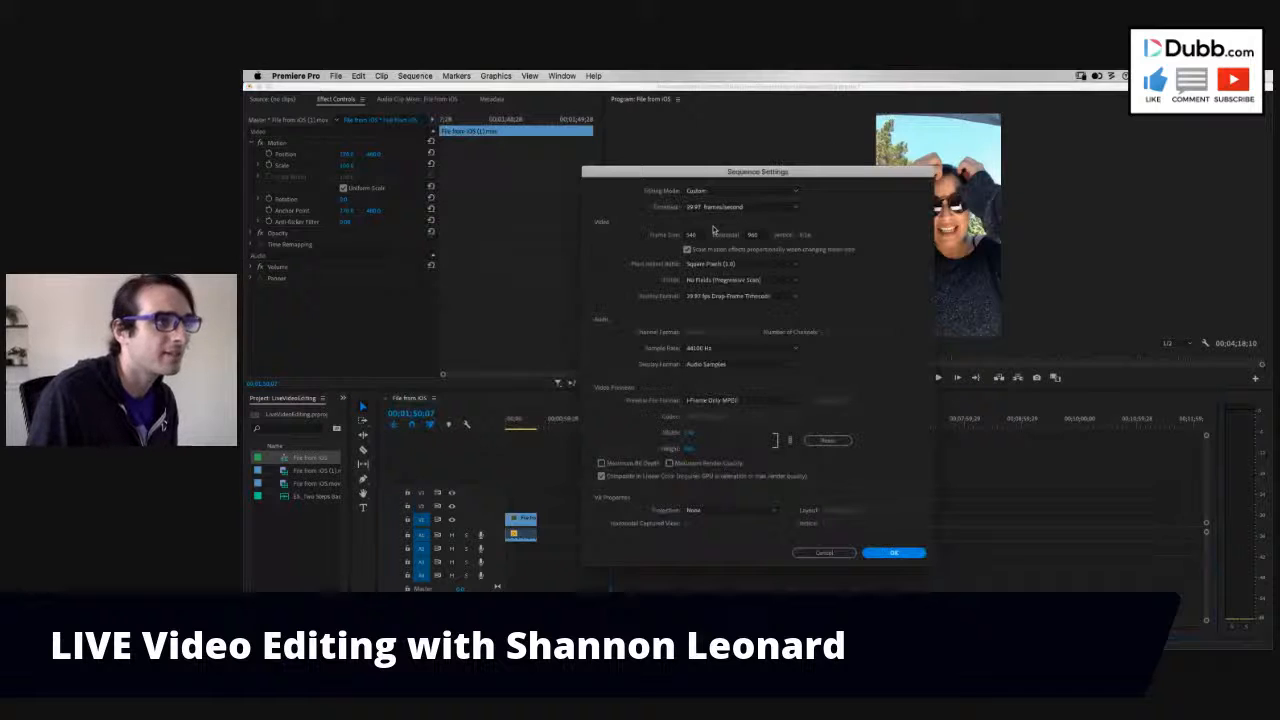
left_click(698, 236)
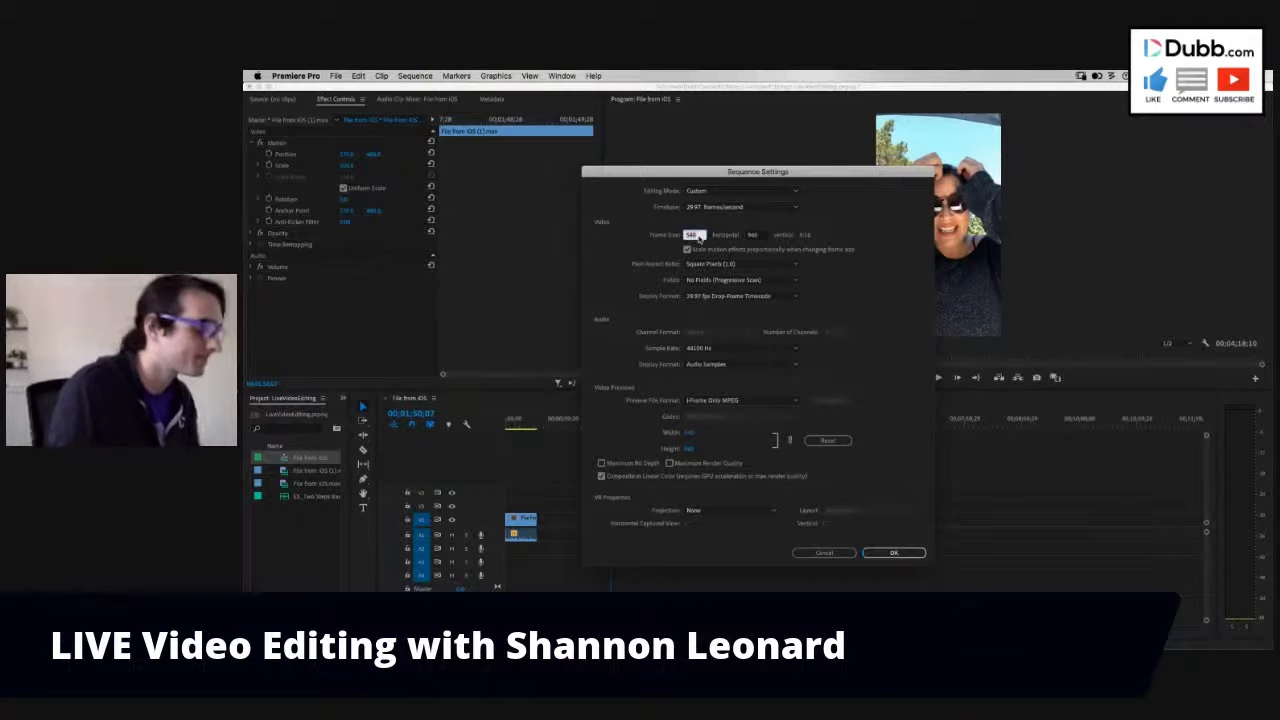
type("1920")
left_click(752, 235)
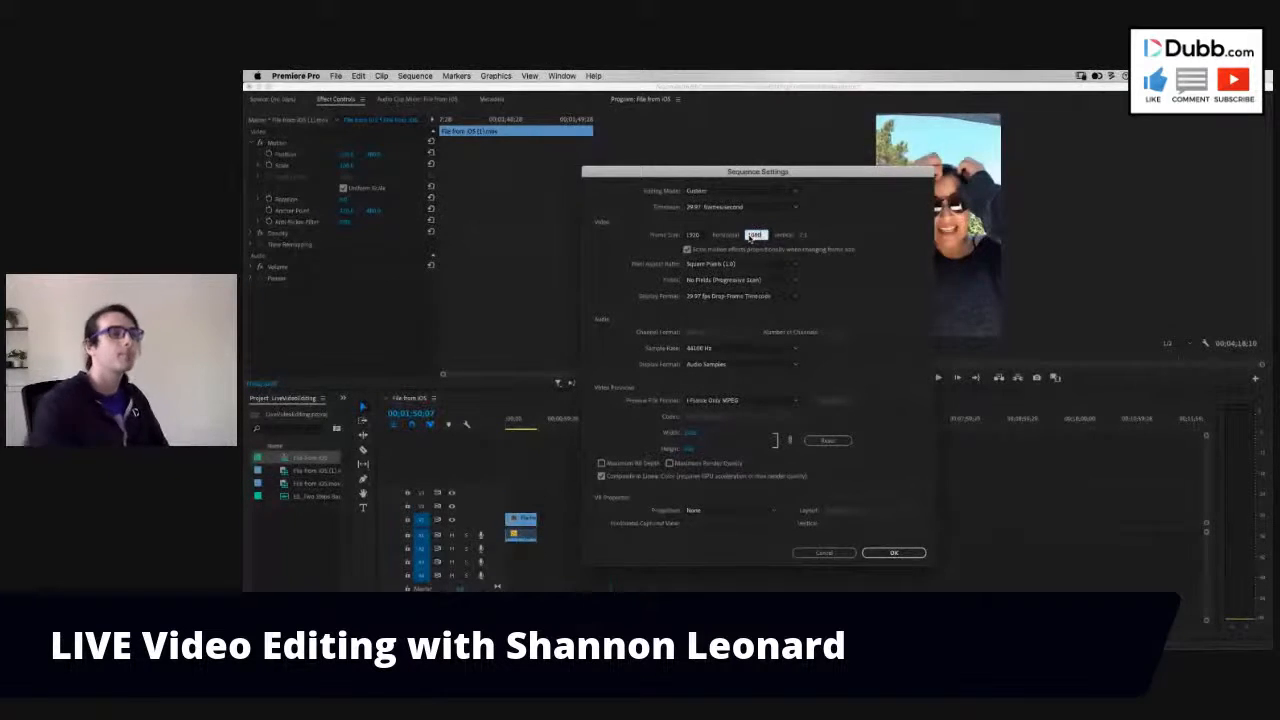
left_click(895, 553)
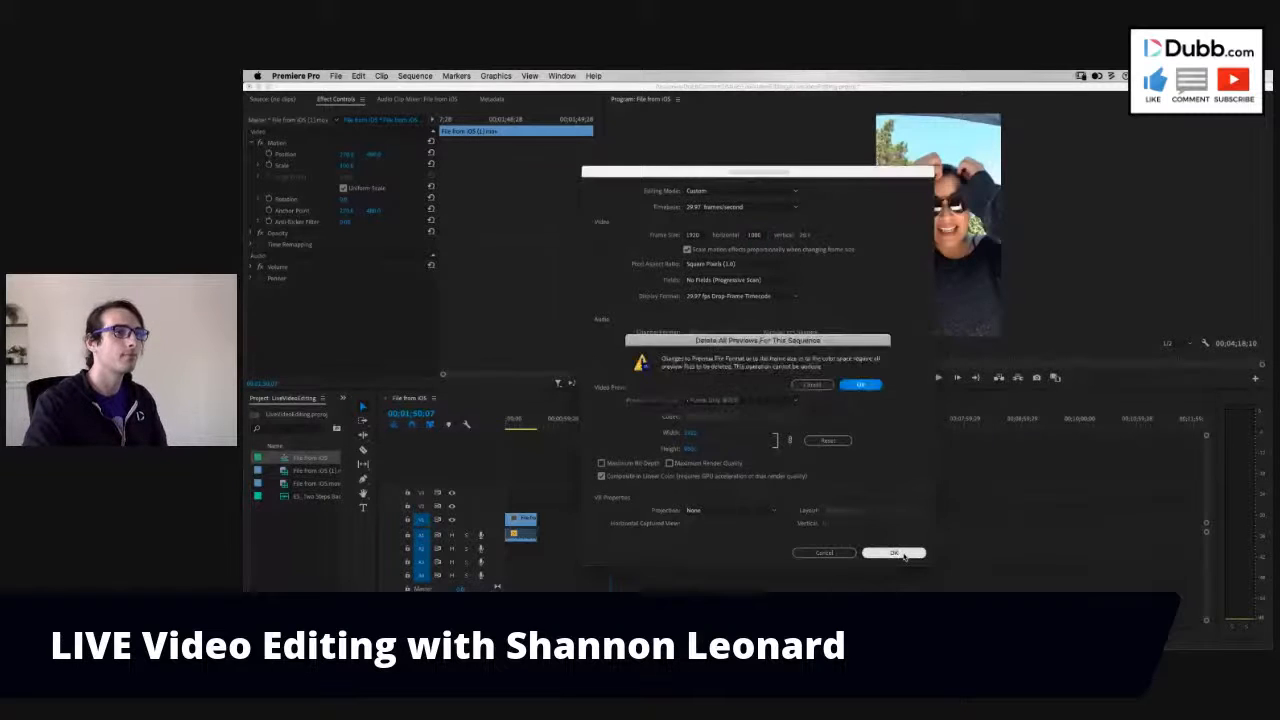
left_click(860, 384)
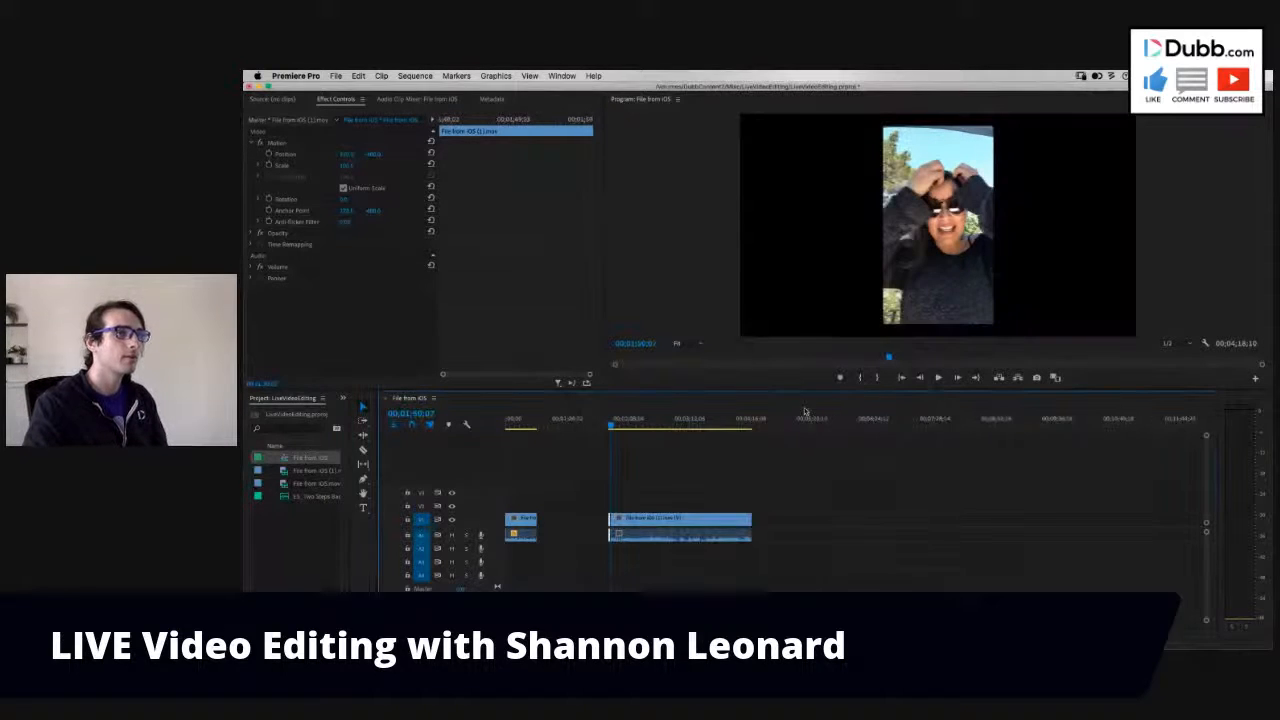
- Stack duplicate video of the first clip on V1 and V2, and scale up the V1 copy to fill the widescreen frame
key("Home")
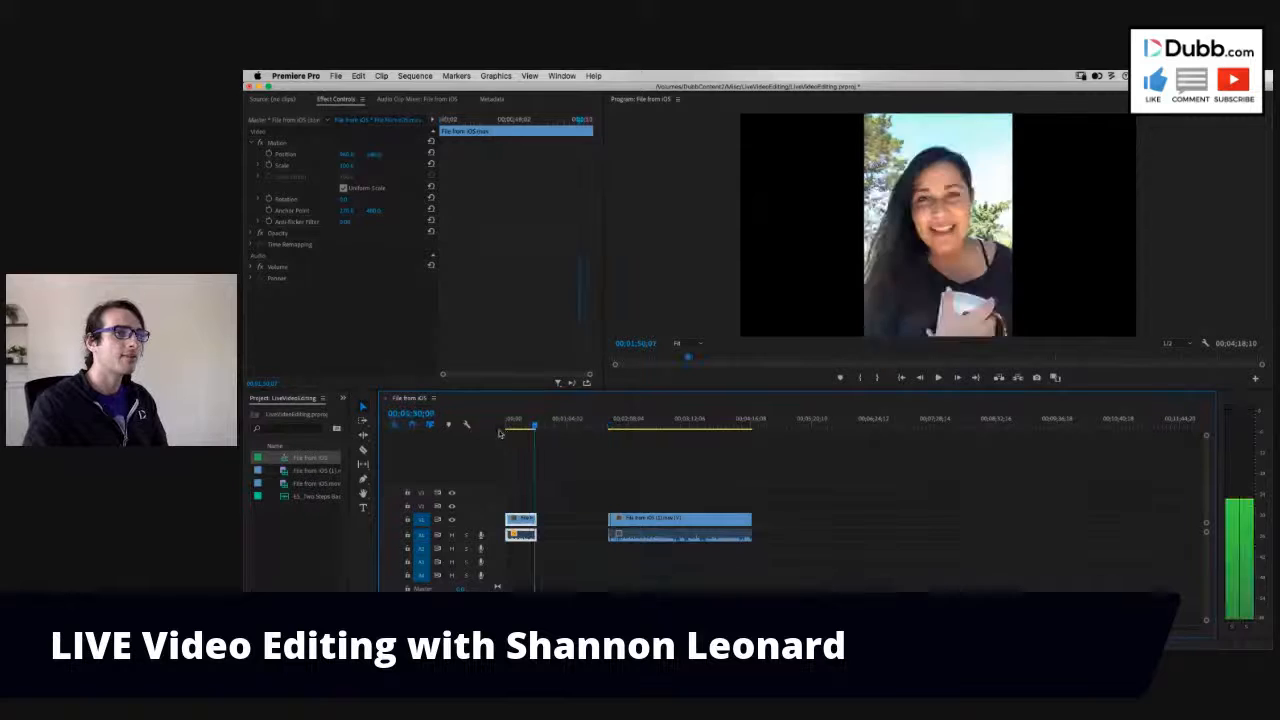
key("space")
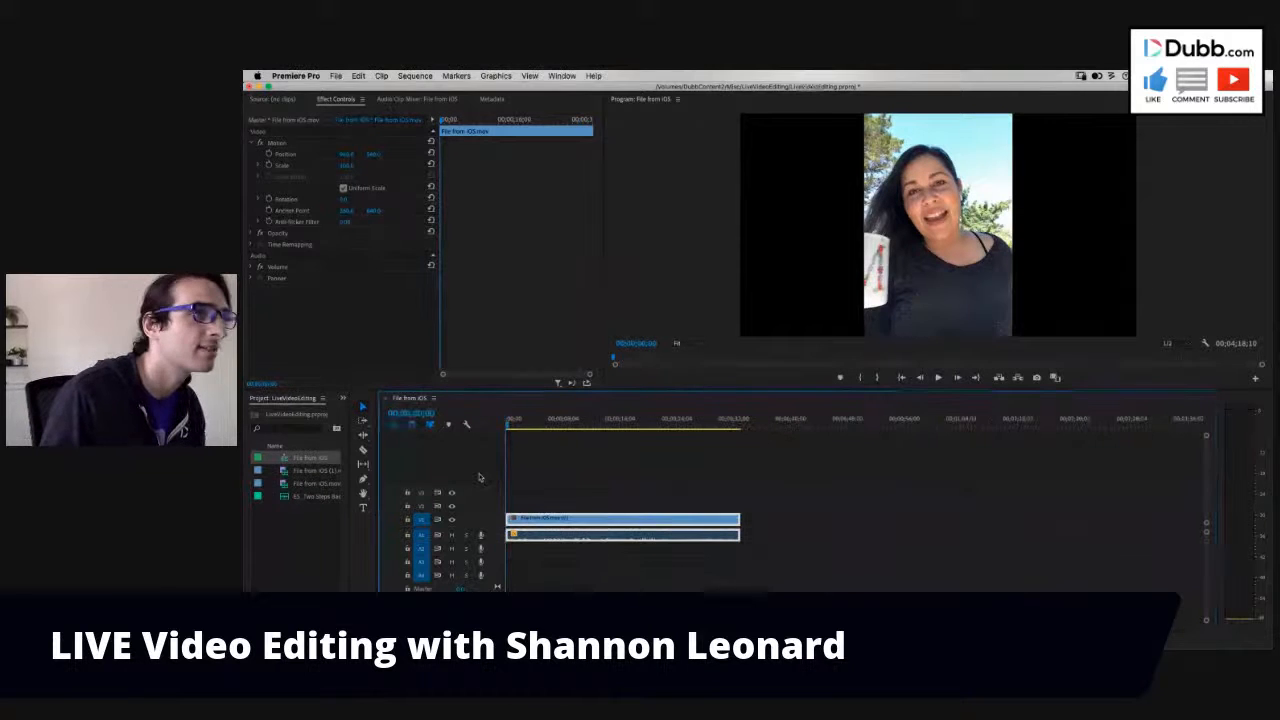
key("space")
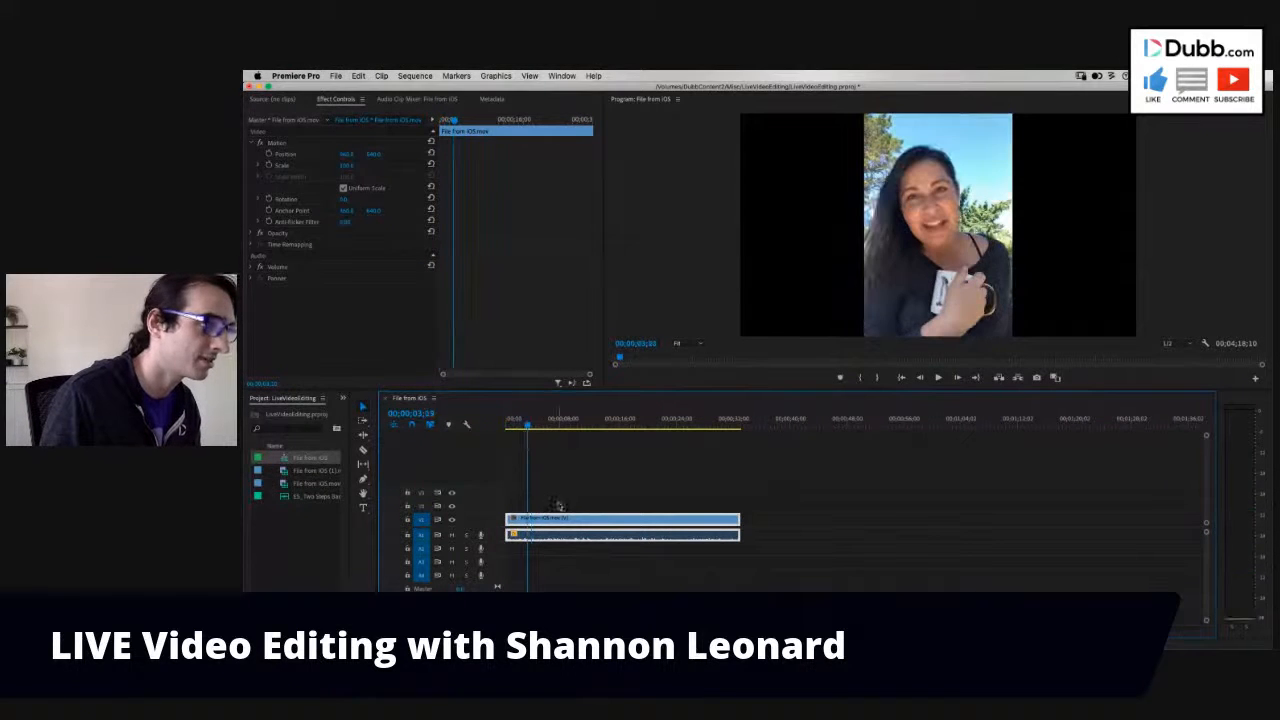
left_click_drag(547, 522, 547, 506)
left_click_drag(346, 166, 348, 167)
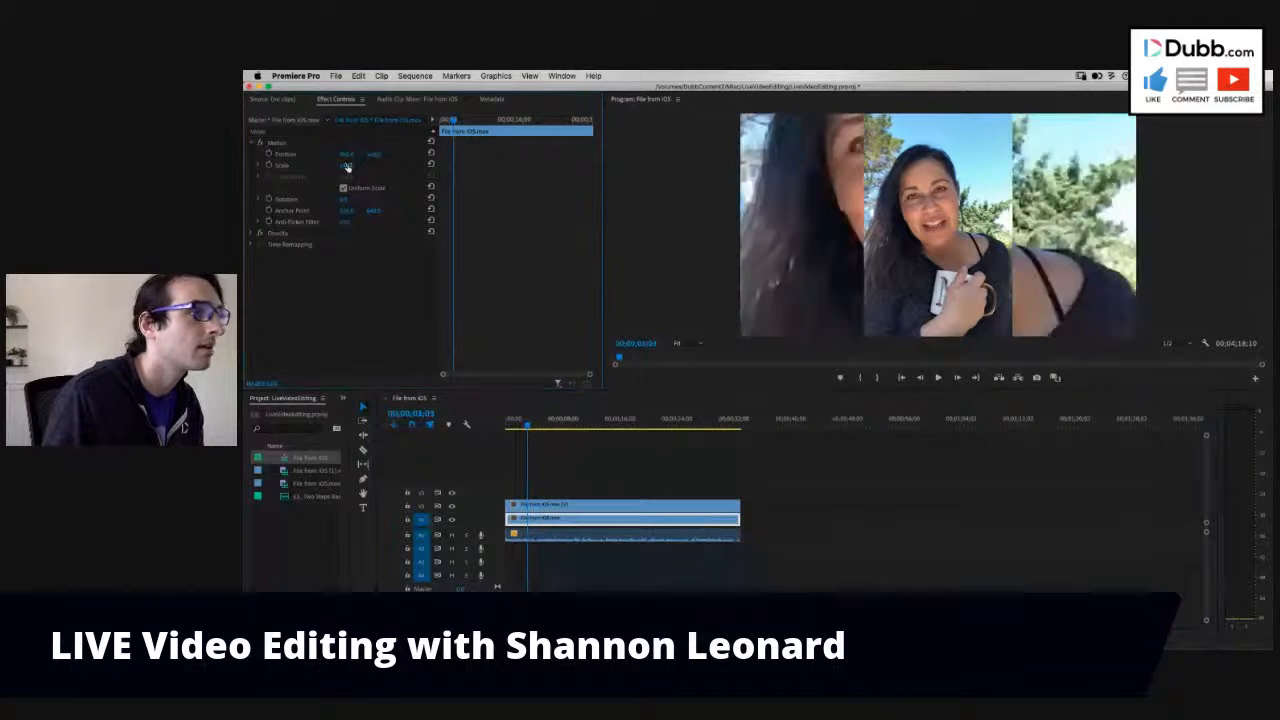
- Search the effects for "blur" and apply Gaussian Blur to the enlarged background clip on V1
left_click(342, 398)
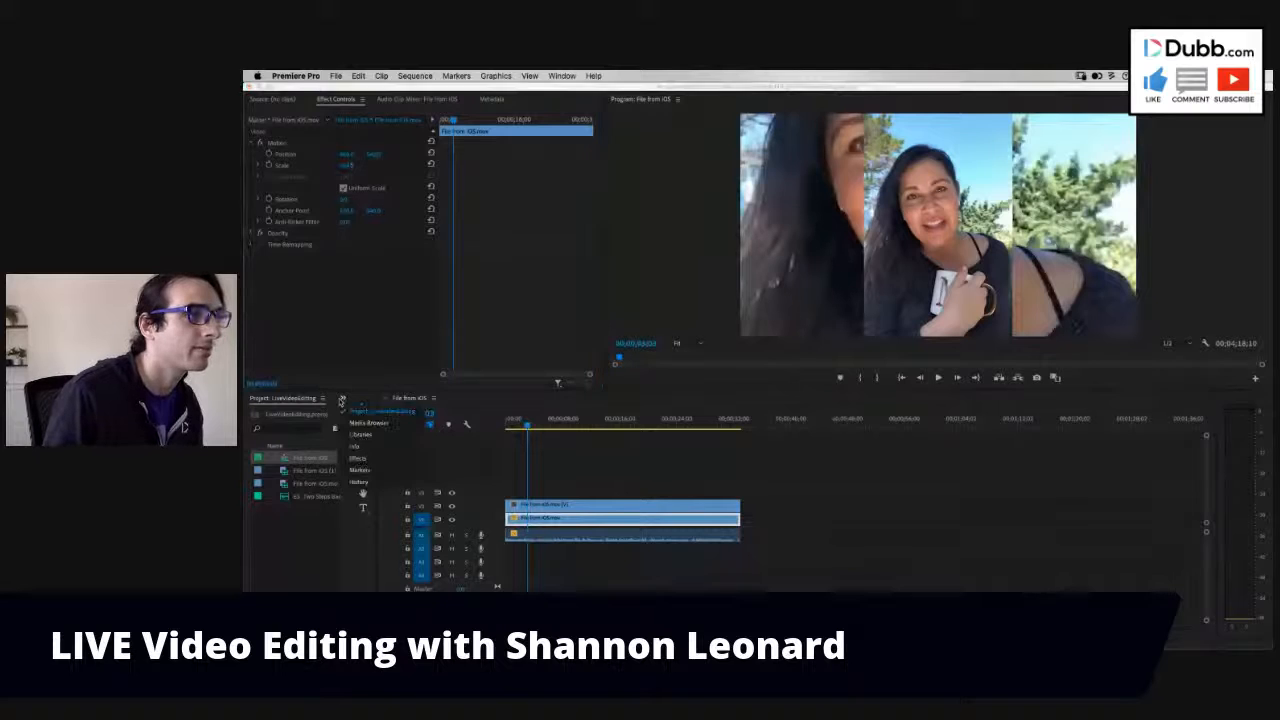
left_click(355, 459)
left_click(300, 413)
type("blur")
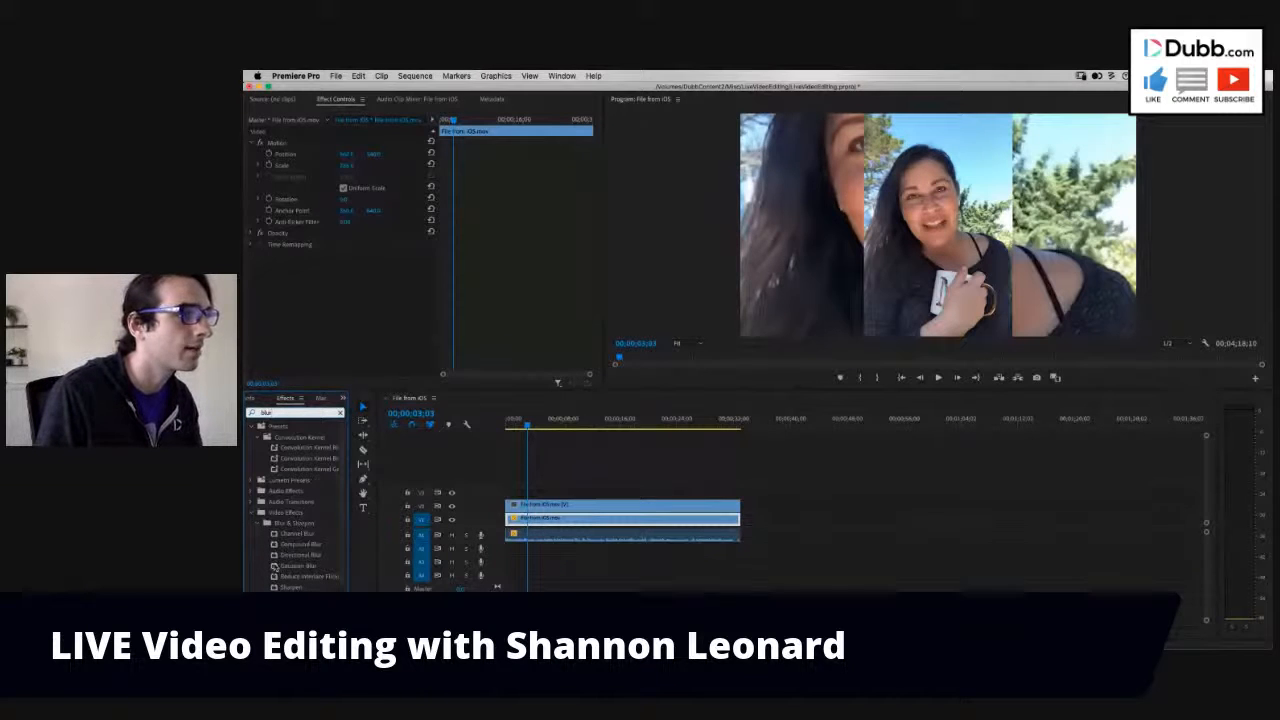
left_click_drag(275, 566, 620, 518)
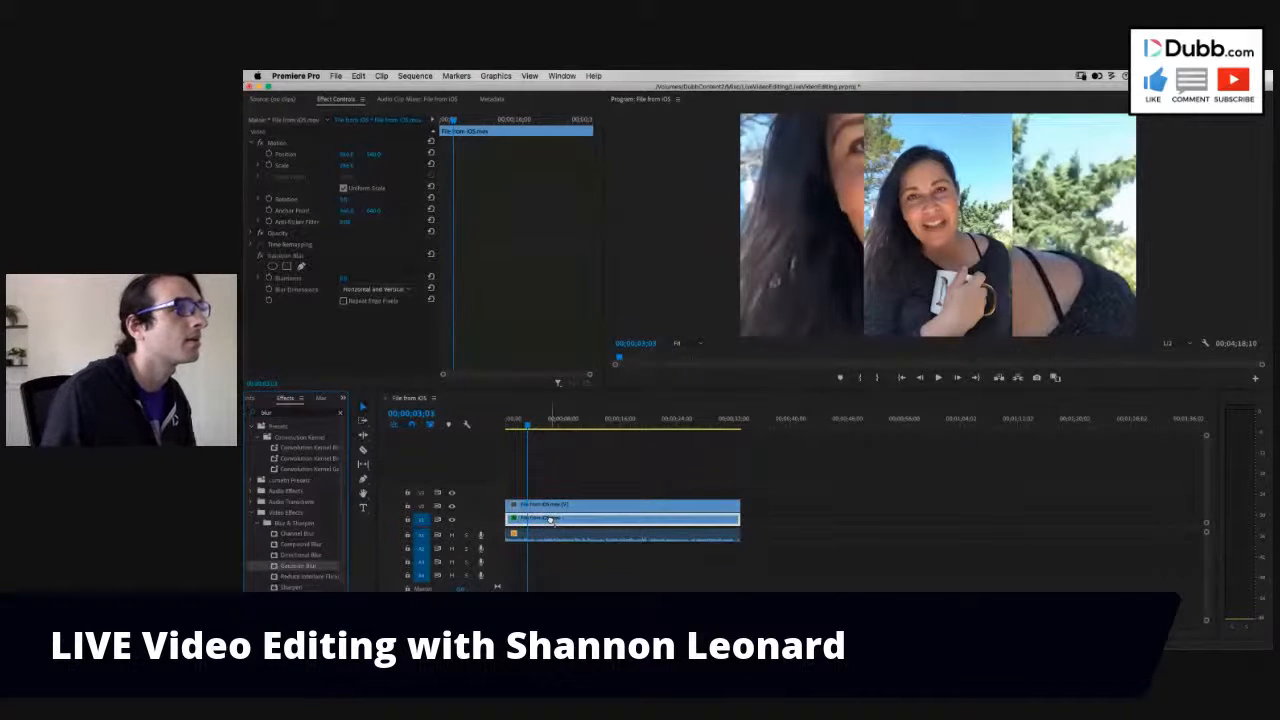
- Increase the Gaussian Blur blurriness on the V1 background clip and play the sequence to check the blurred background, stopping at 00;00;12;24
left_click_drag(344, 279, 375, 279)
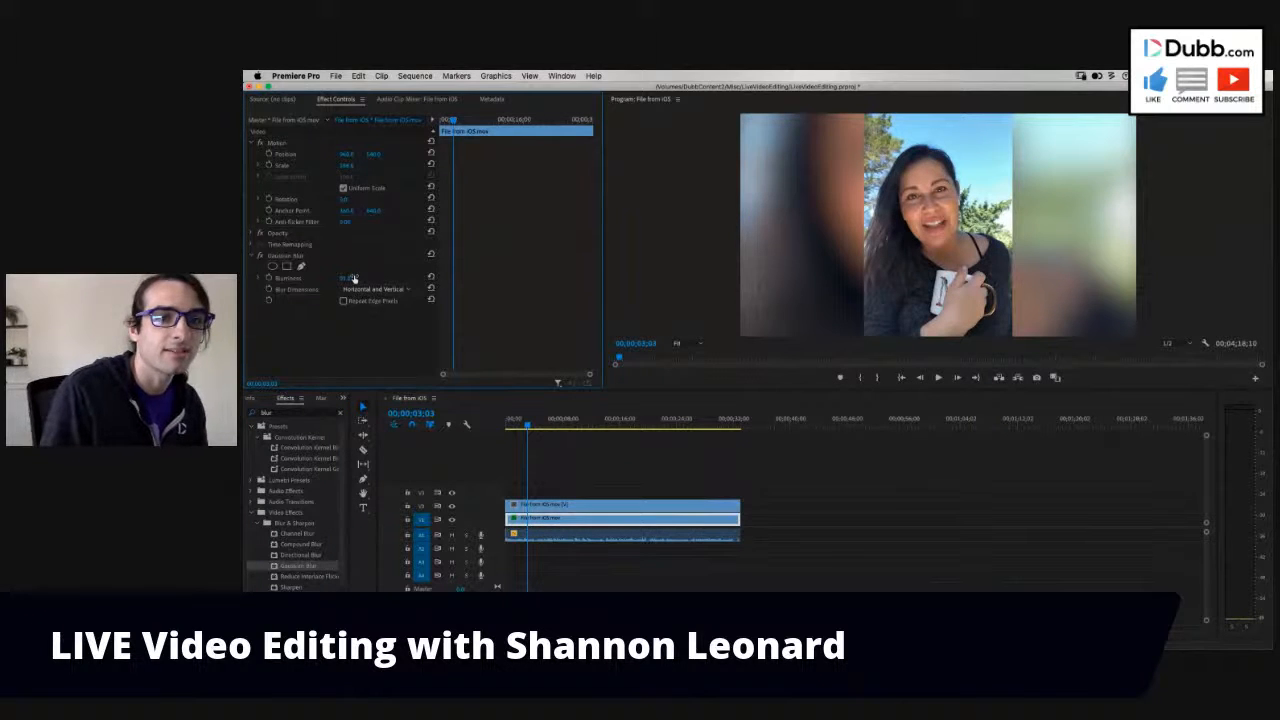
key("space")
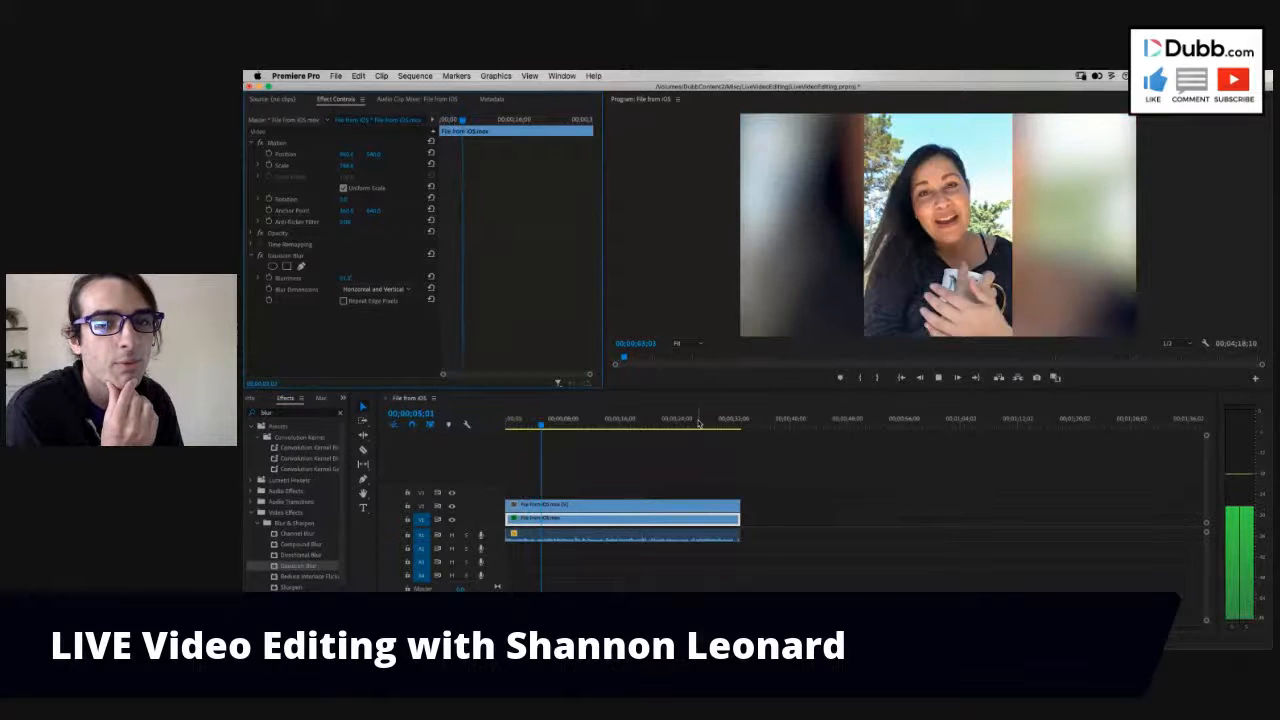
key("space")
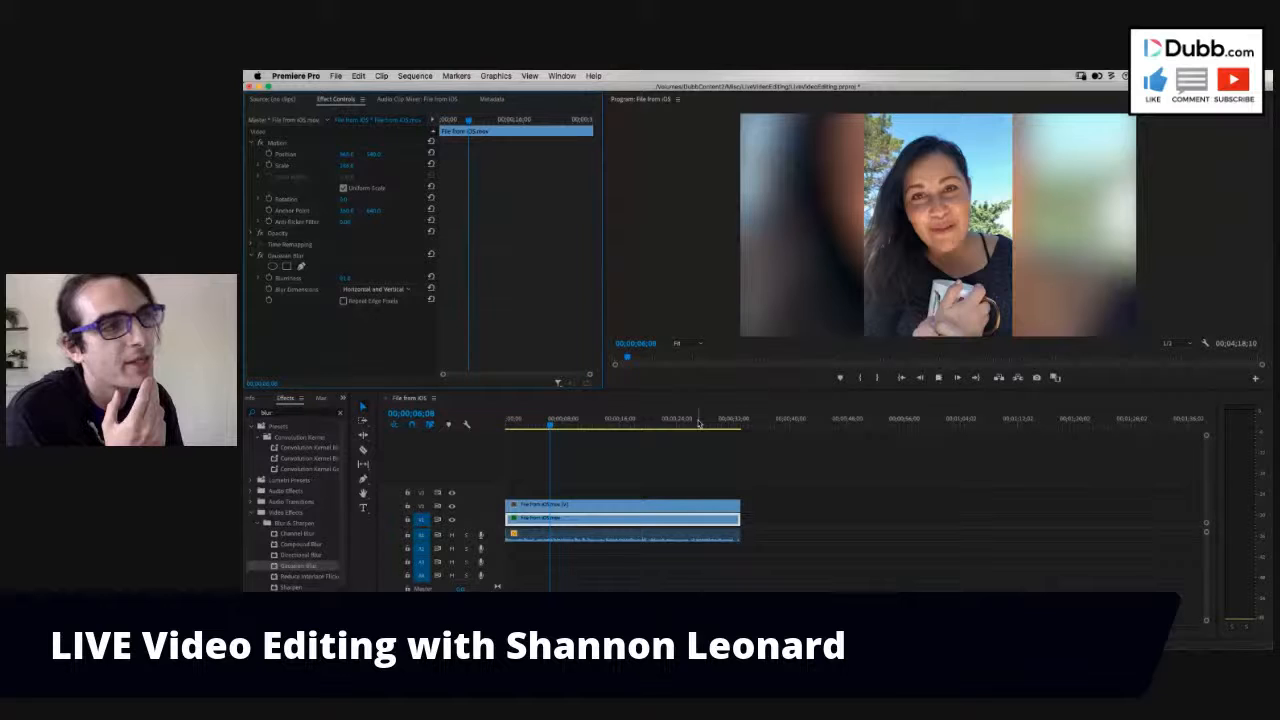
key("space")
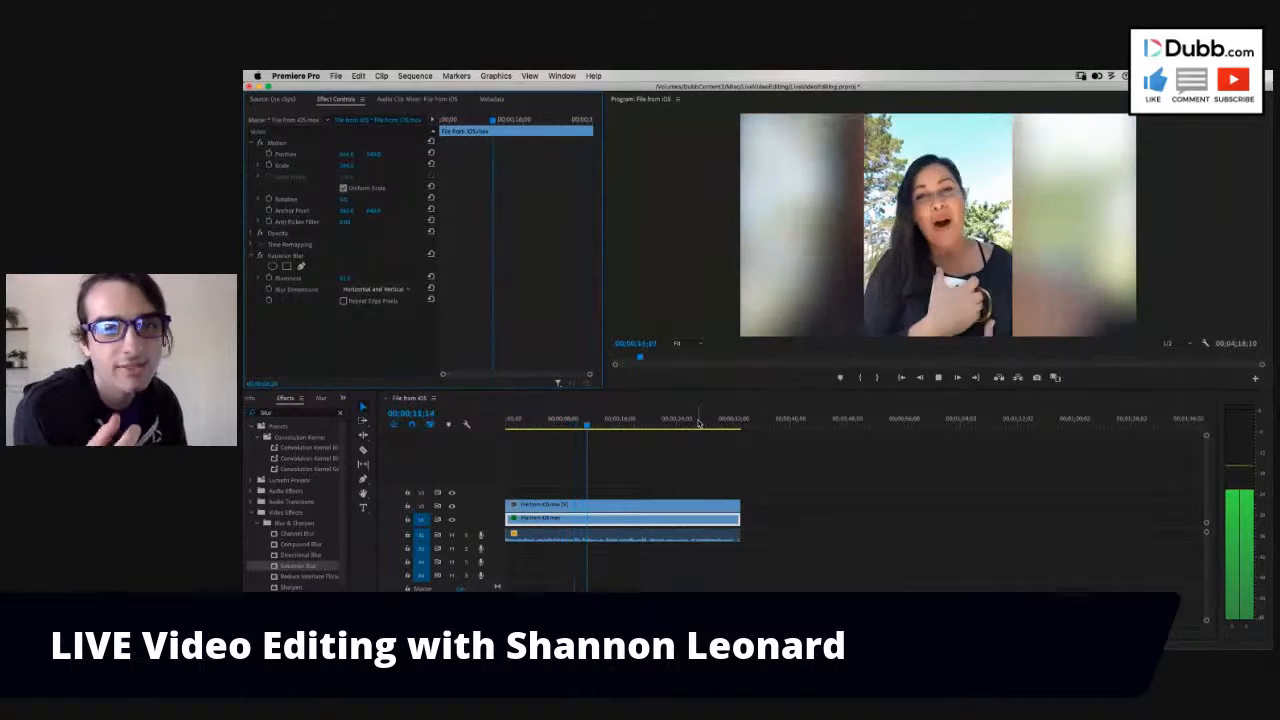
key("space")
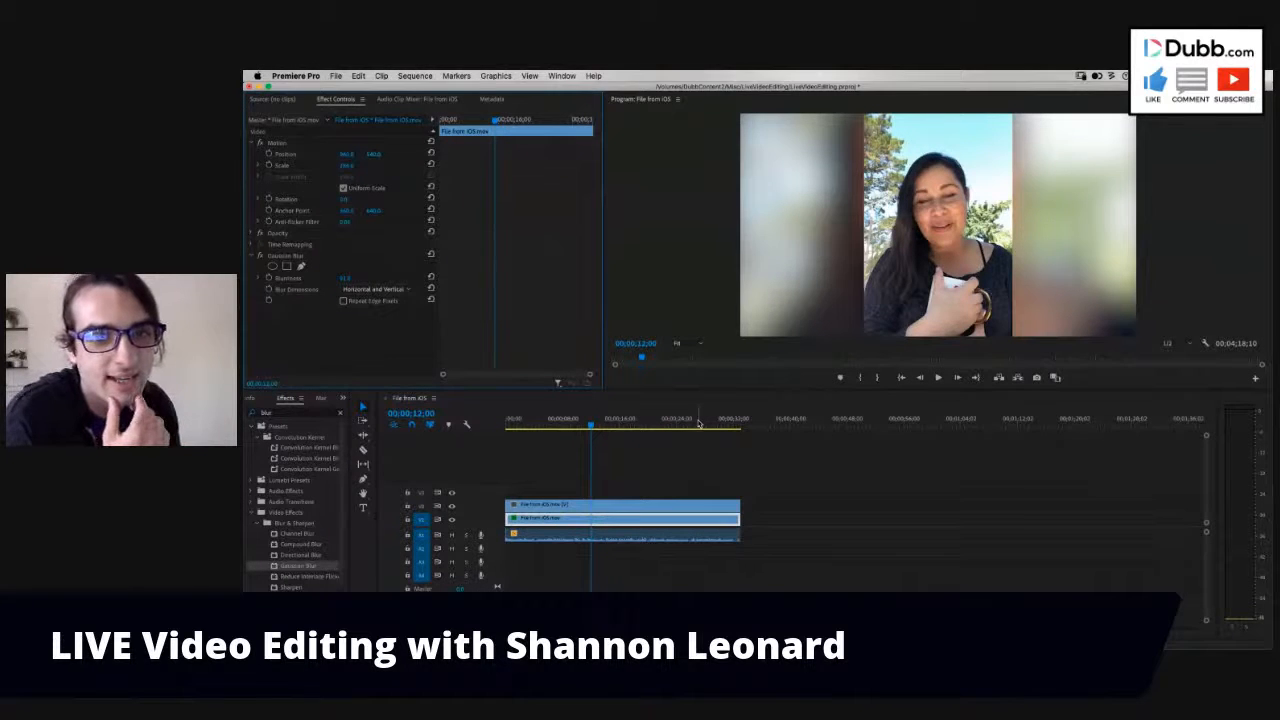
key("space")
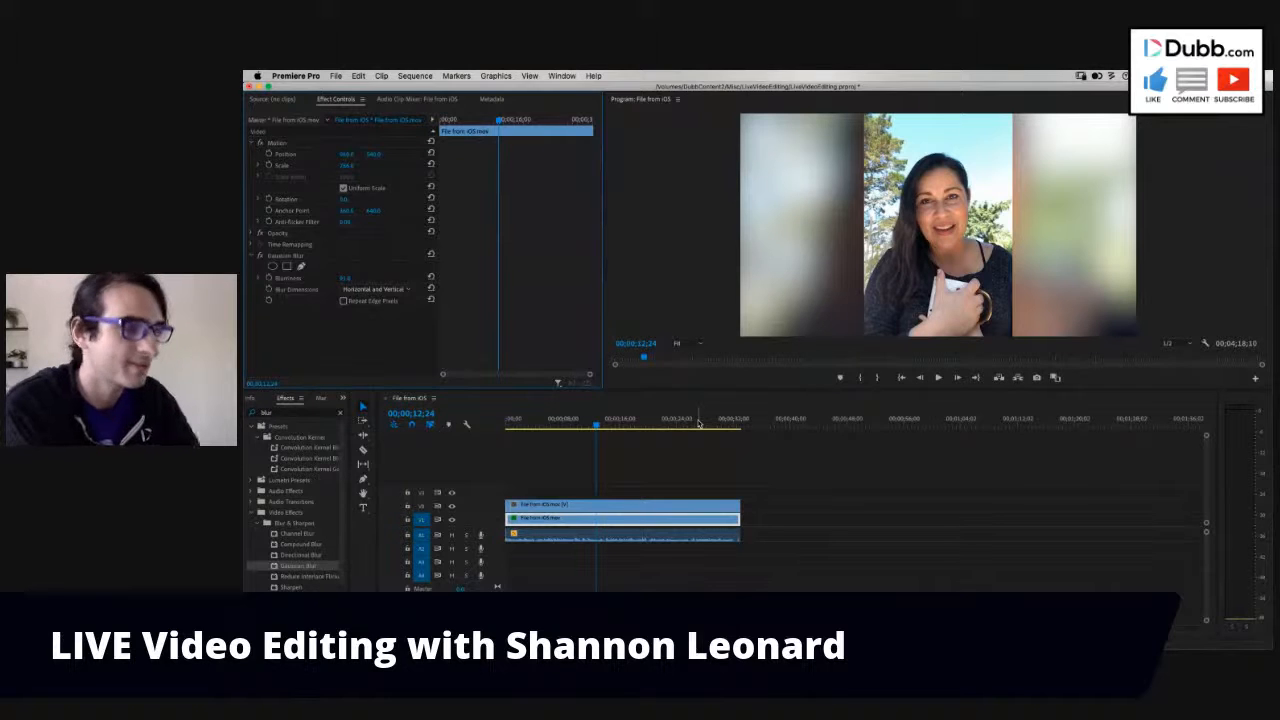
- Move the segments of the longer clip with their audio earlier in the sequence, leaving a smaller gap after the first clip
left_click(792, 535)
key("backslash")
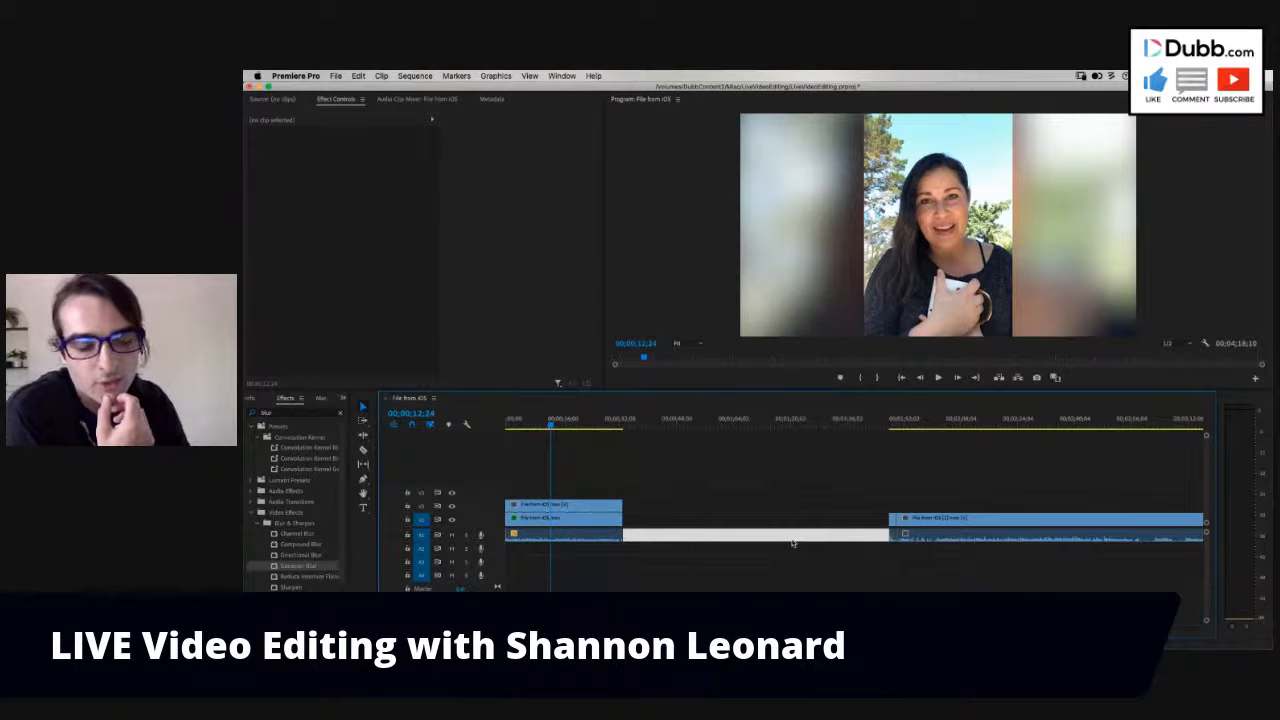
key("minus")
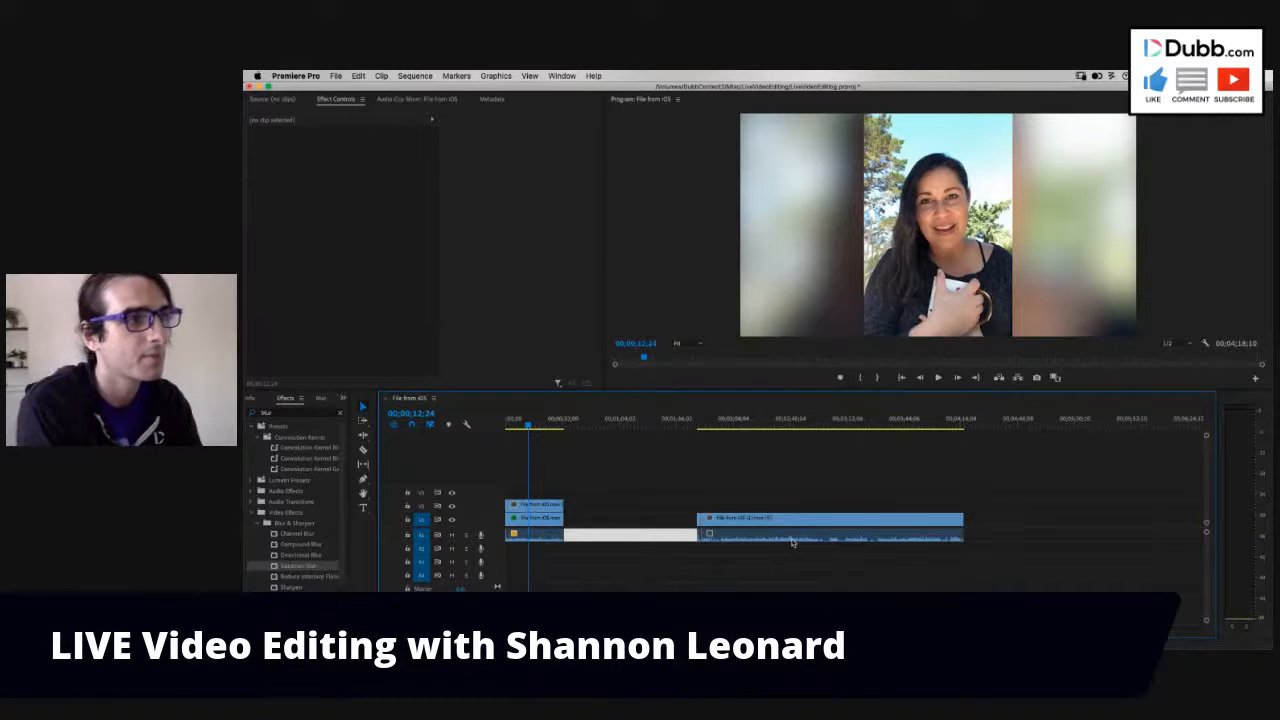
left_click_drag(757, 468, 643, 526)
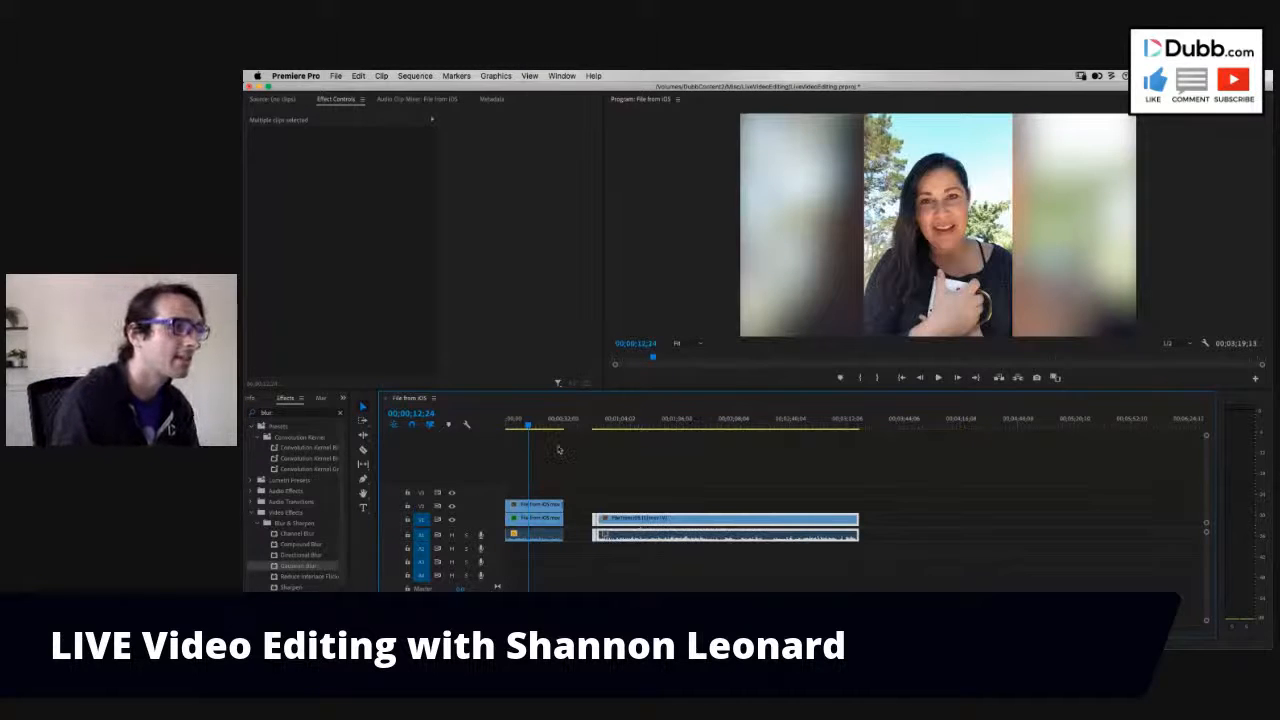
- Play the short opening segment of the longer clip and the beginning of the segment that follows it
left_click_drag(556, 421, 592, 428)
key("=")
key("=")
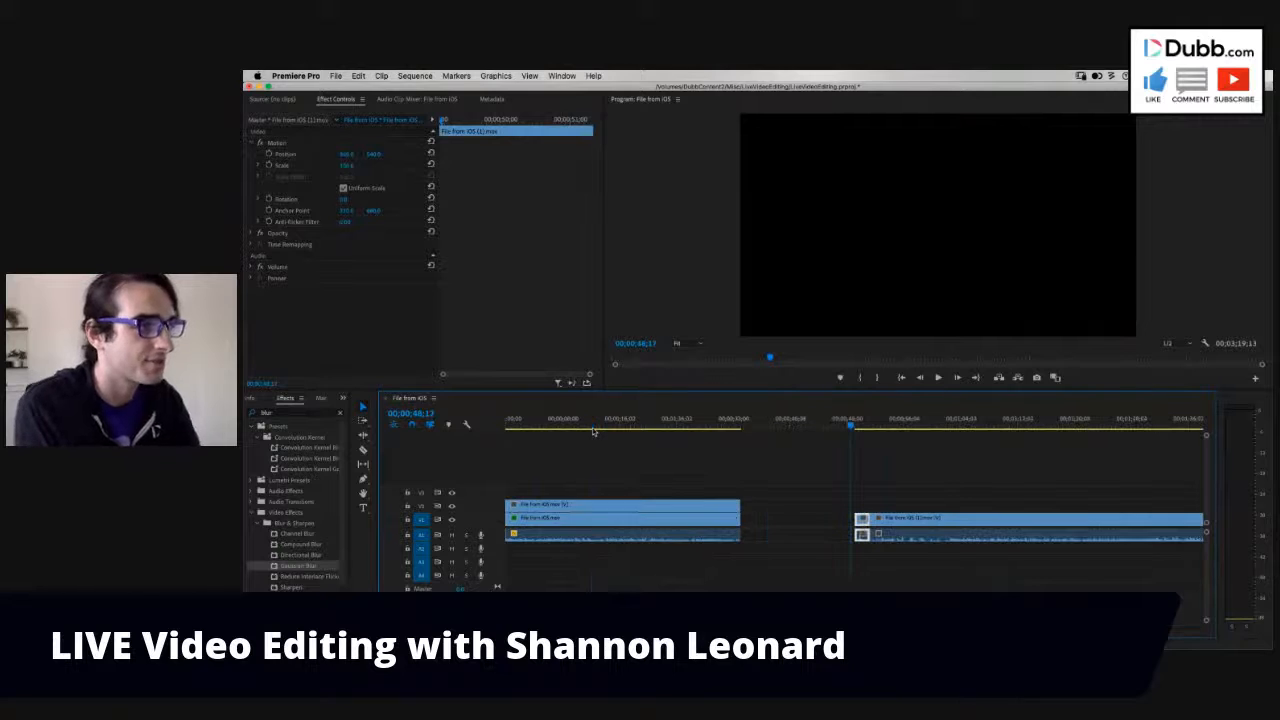
key("=")
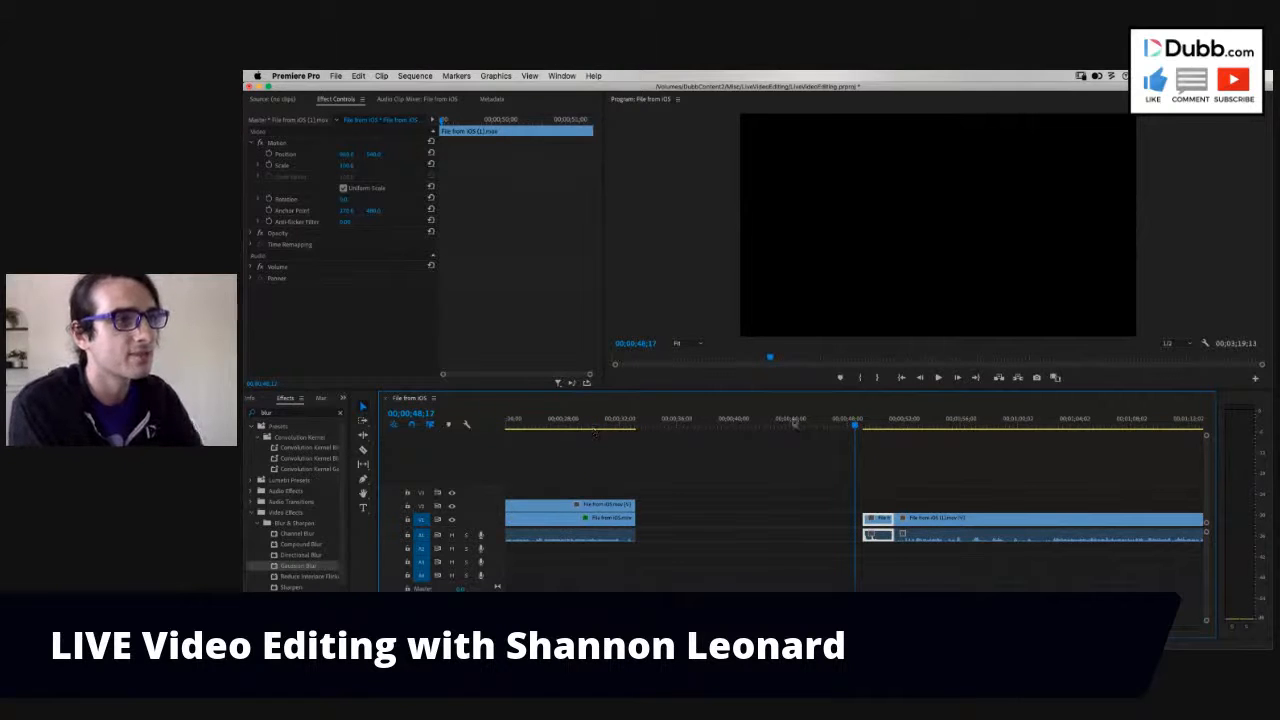
key("space")
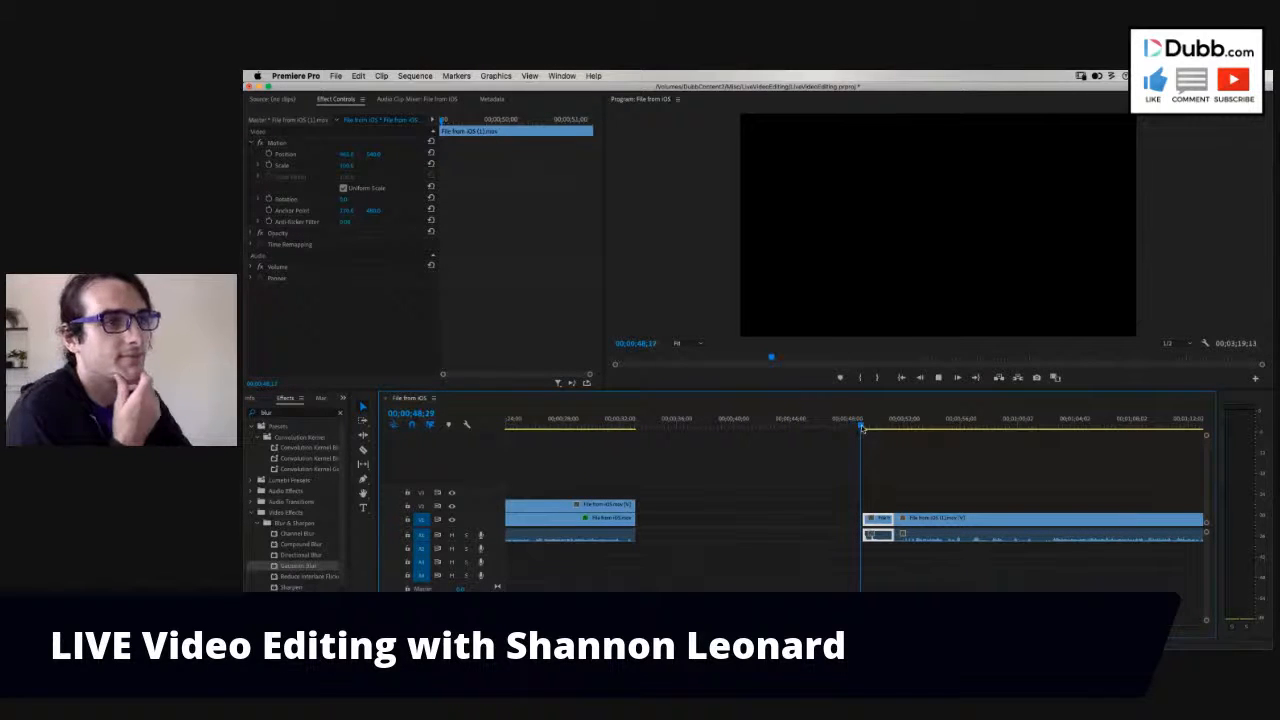
key("-")
key("space")
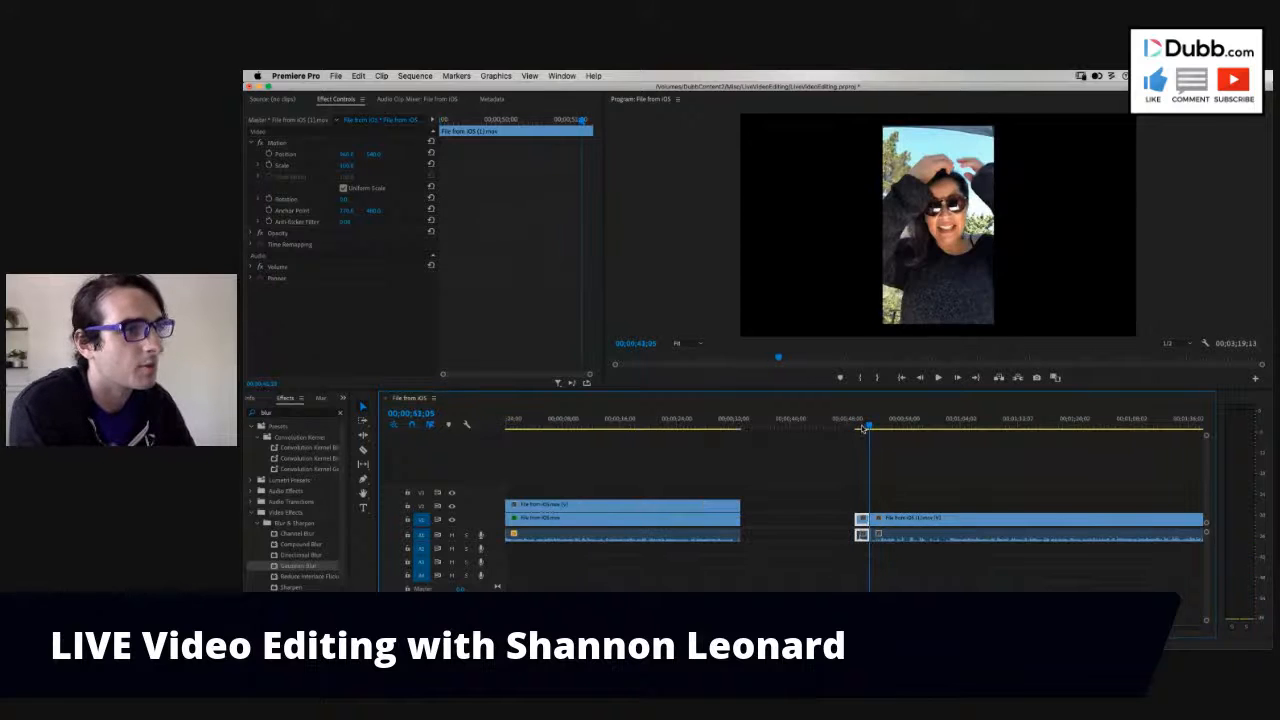
left_click(880, 421)
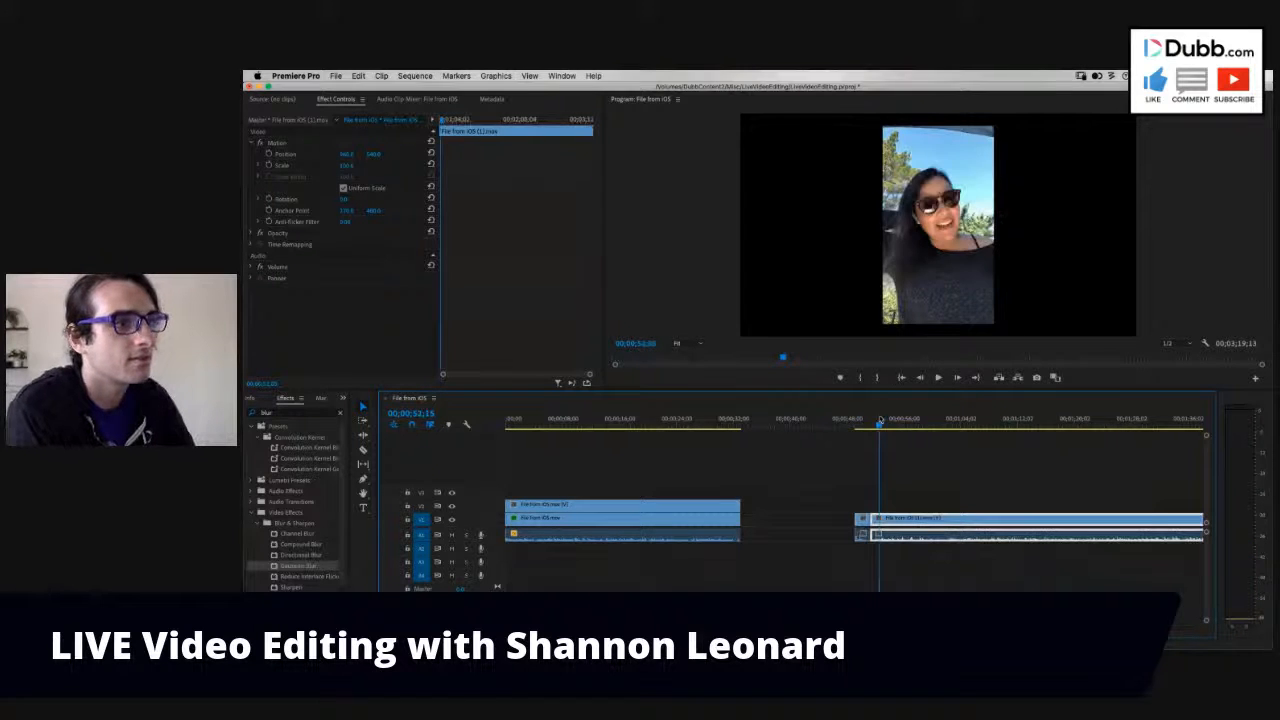
key("space")
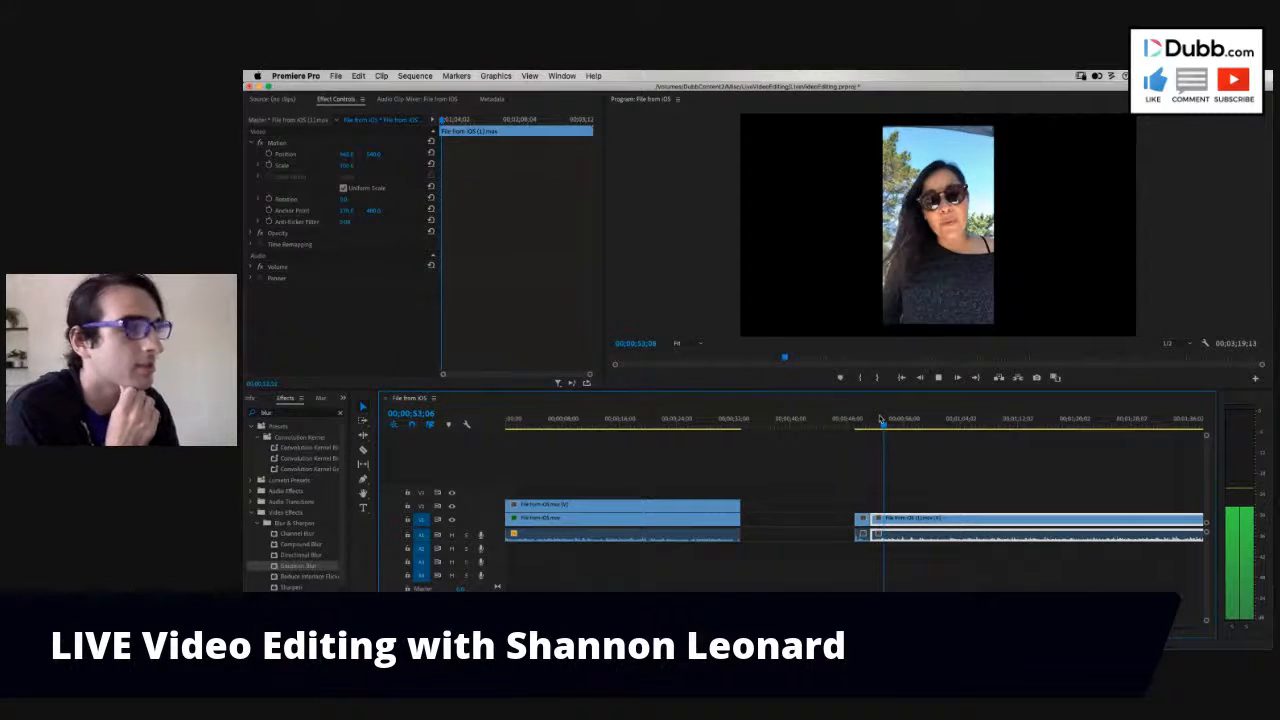
key("space")
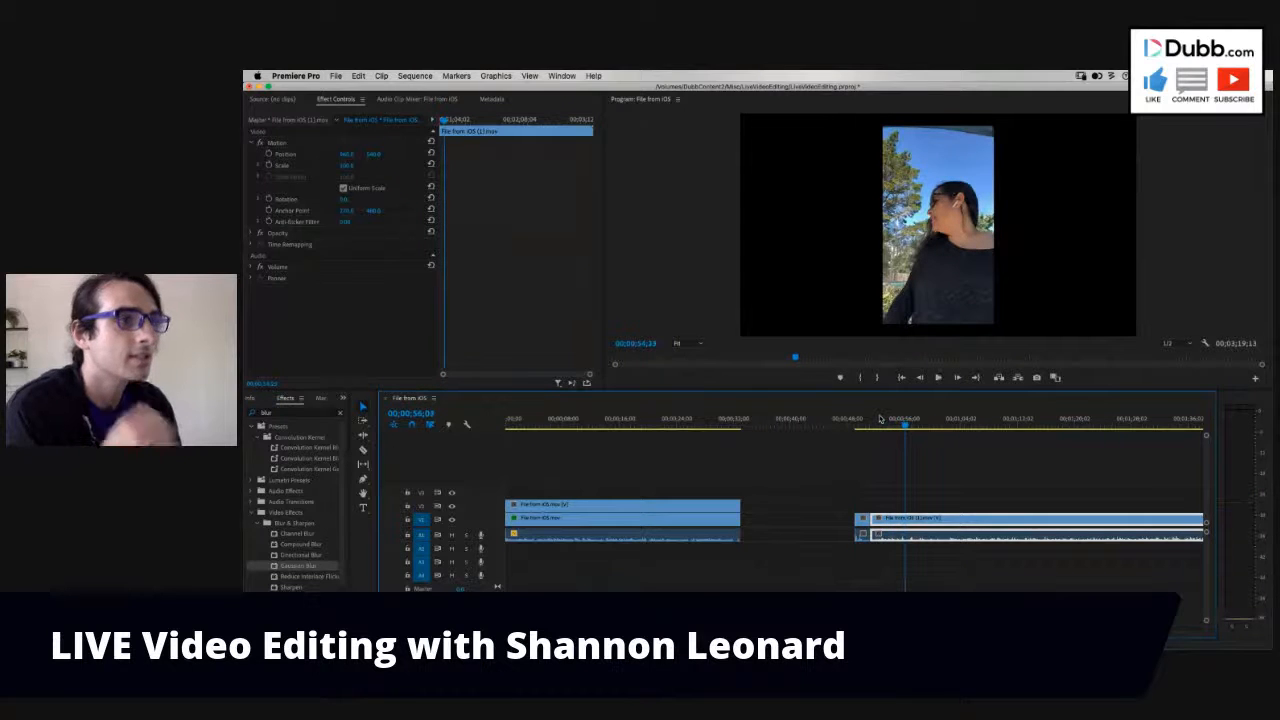
- Play the long segment of the second clip from about 00;01;09 to review its middle part
scroll(900, 411, "right", 1)
left_click_drag(850, 423, 967, 437)
key("space")
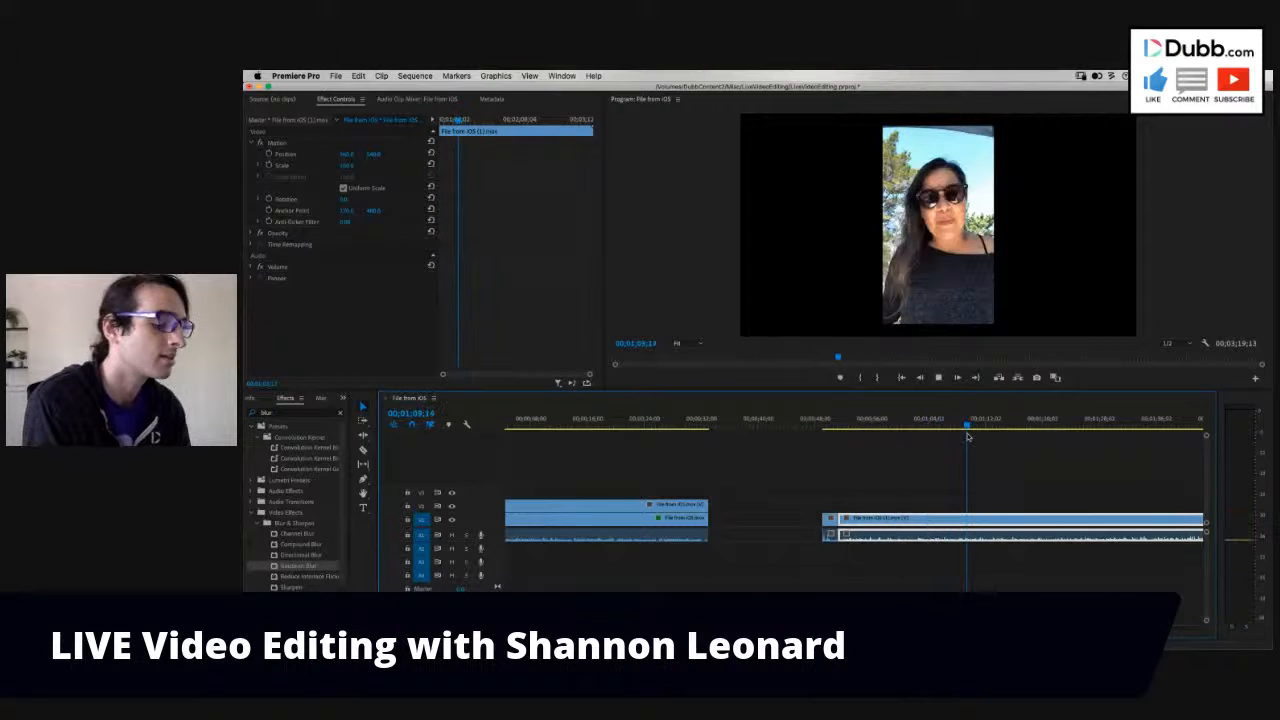
key("minus")
key("minus")
key("minus")
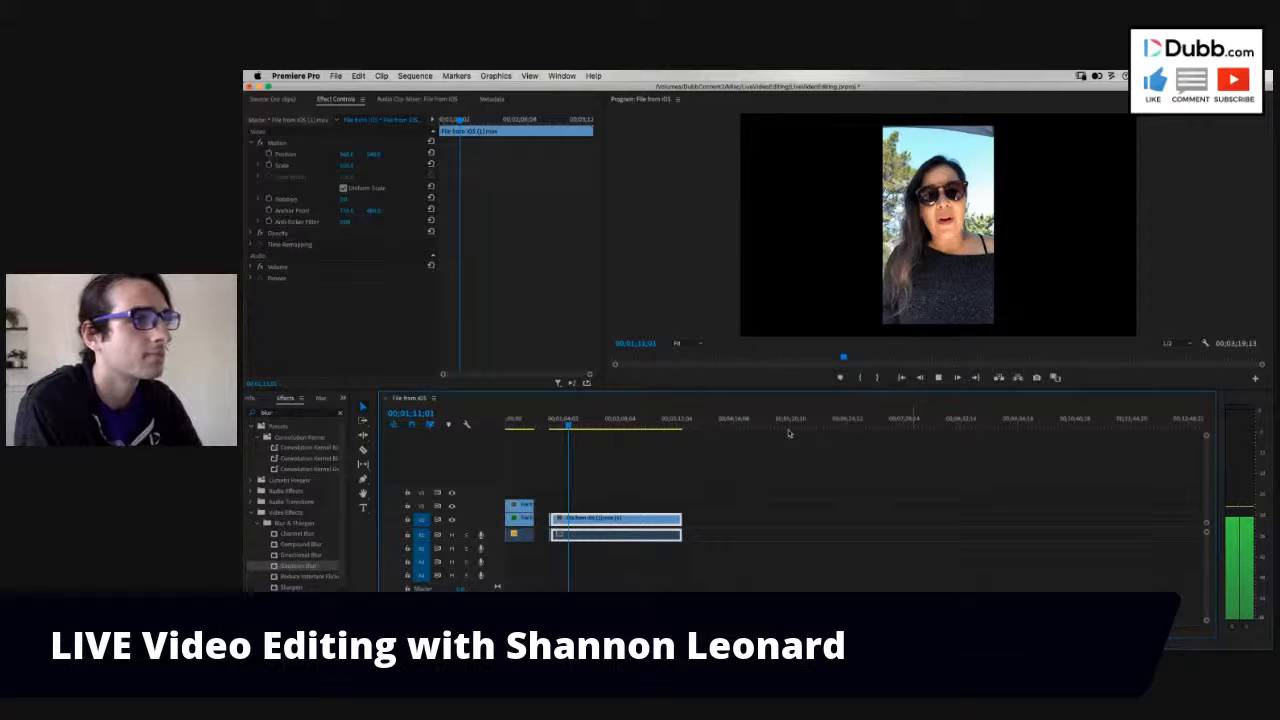
- Play the last part of the long segment, return to 00;03;11;21, and ripple-trim the segment's start to that point
left_click(669, 428)
key("equal")
key("equal")
left_click_drag(860, 428, 886, 430)
key("space")
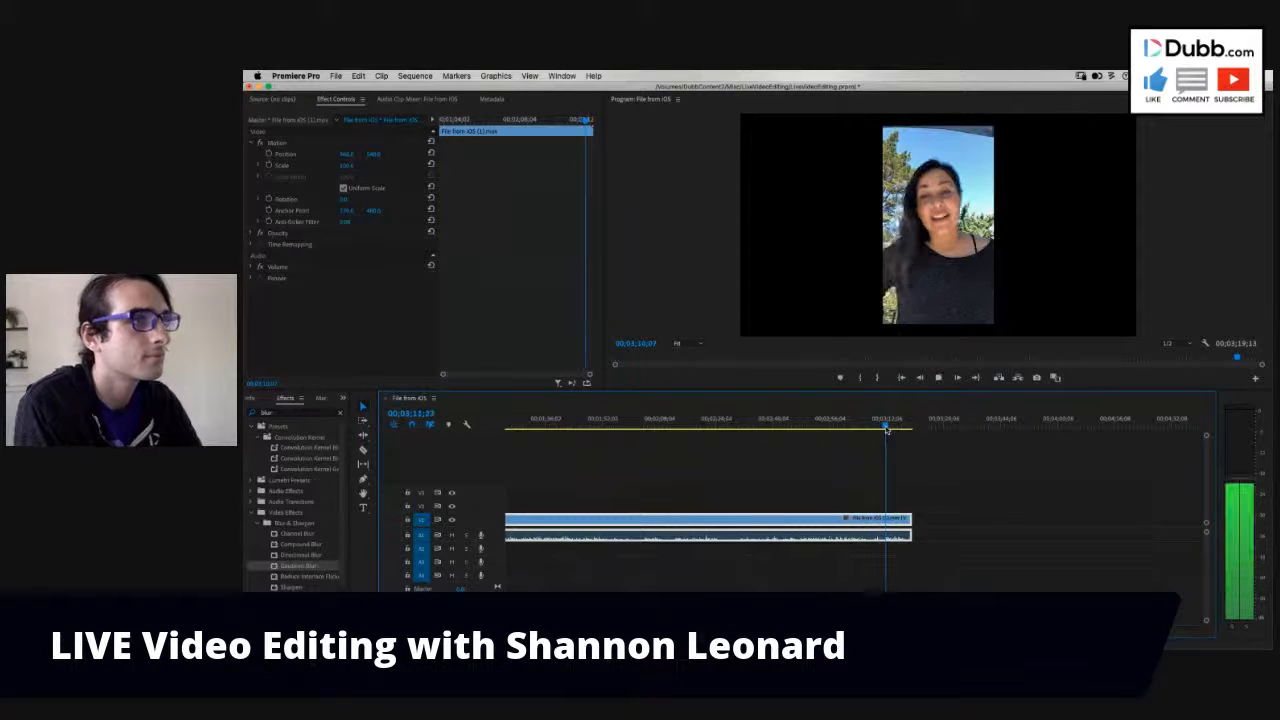
key("equal")
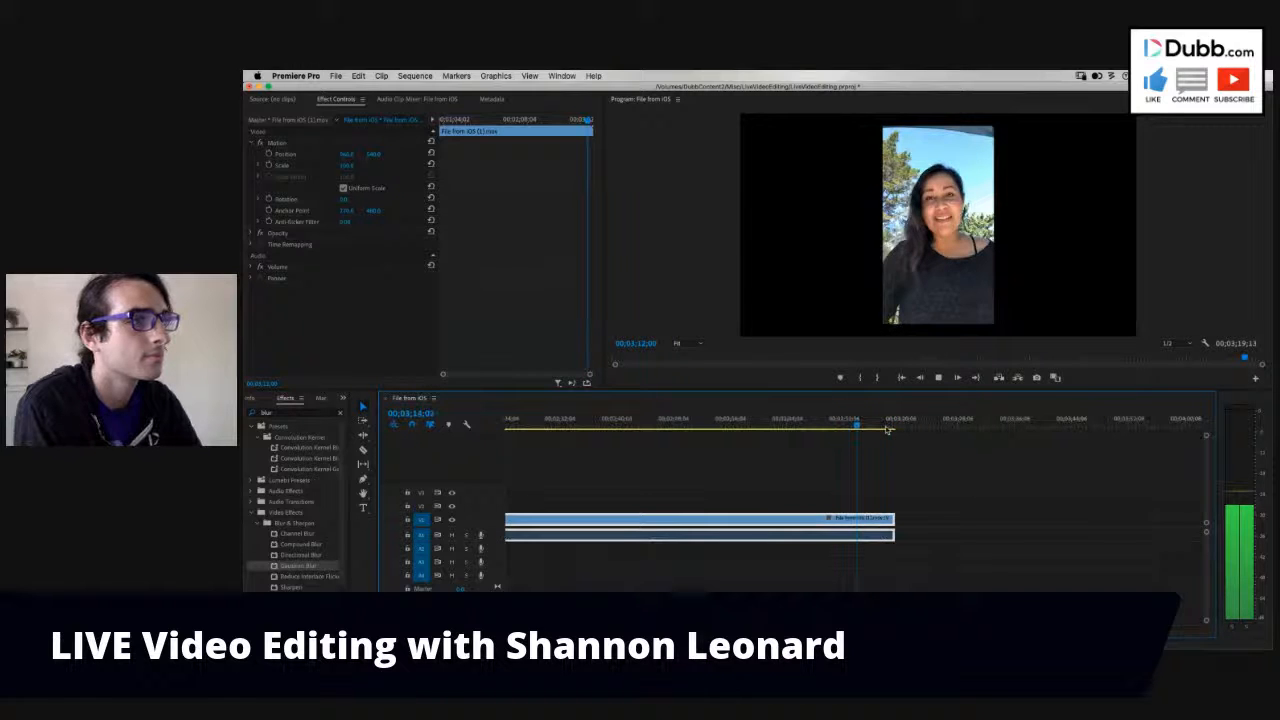
key("equal")
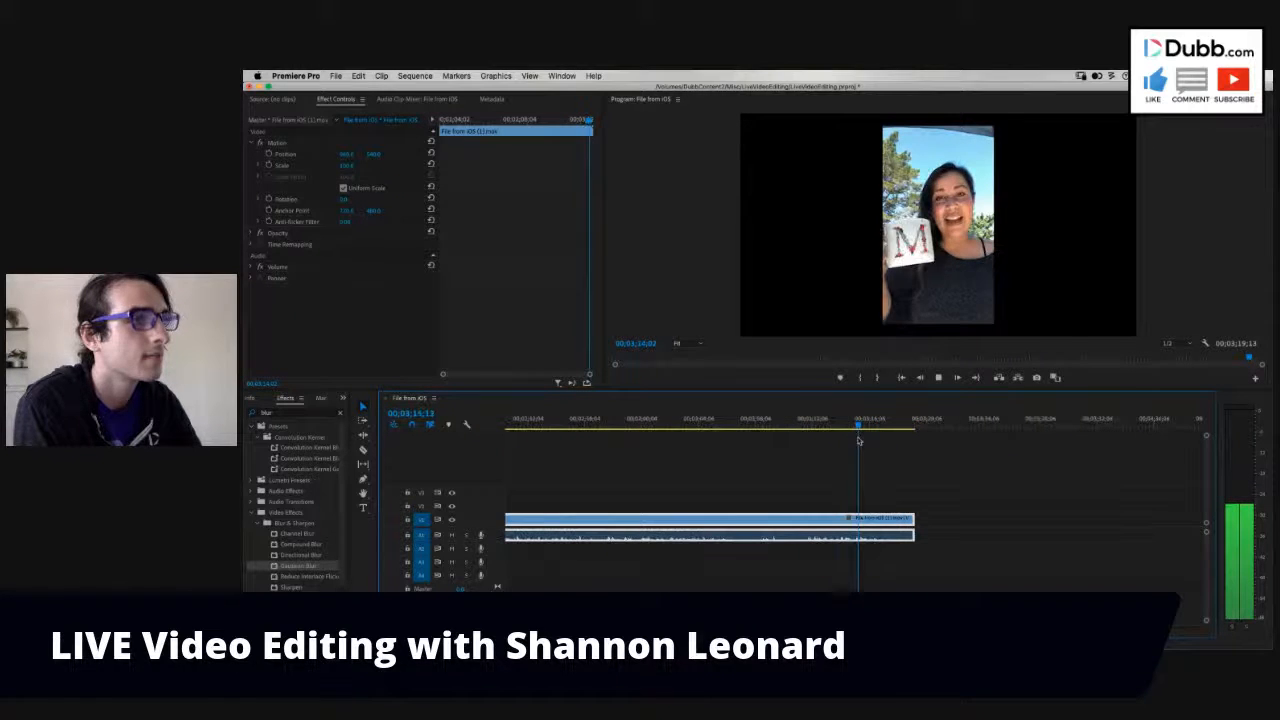
left_click(806, 424)
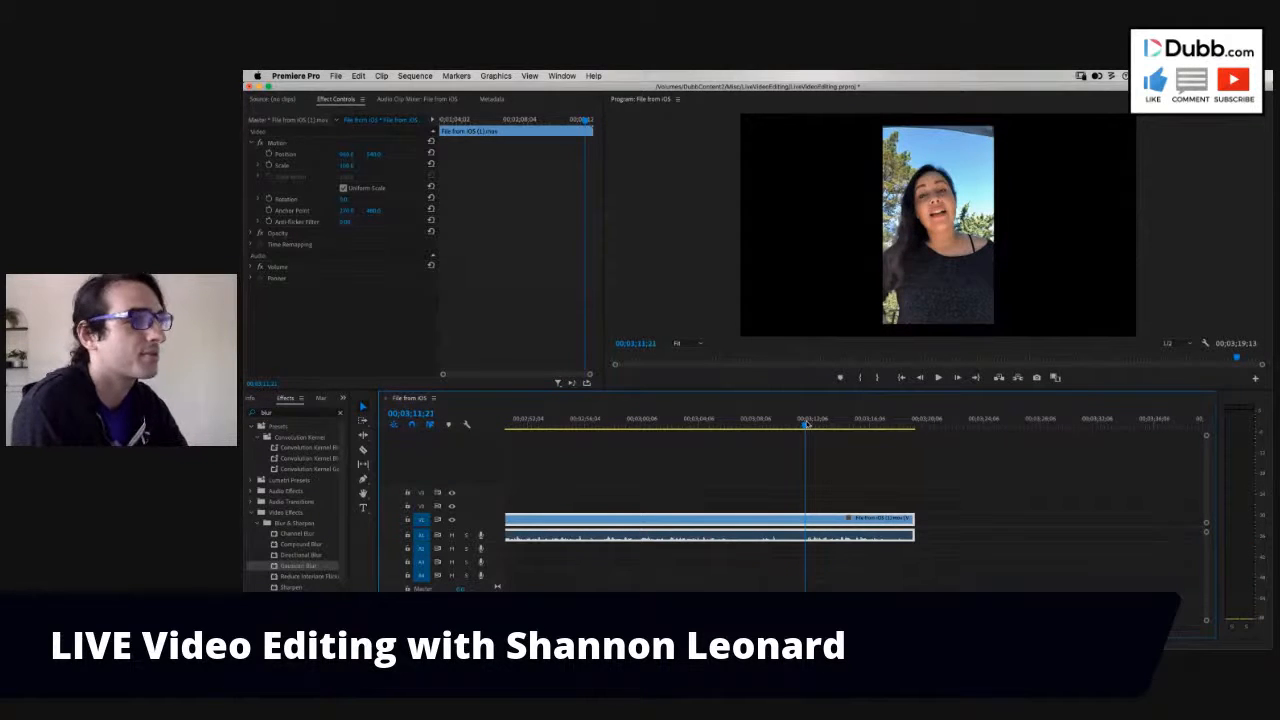
key("q")
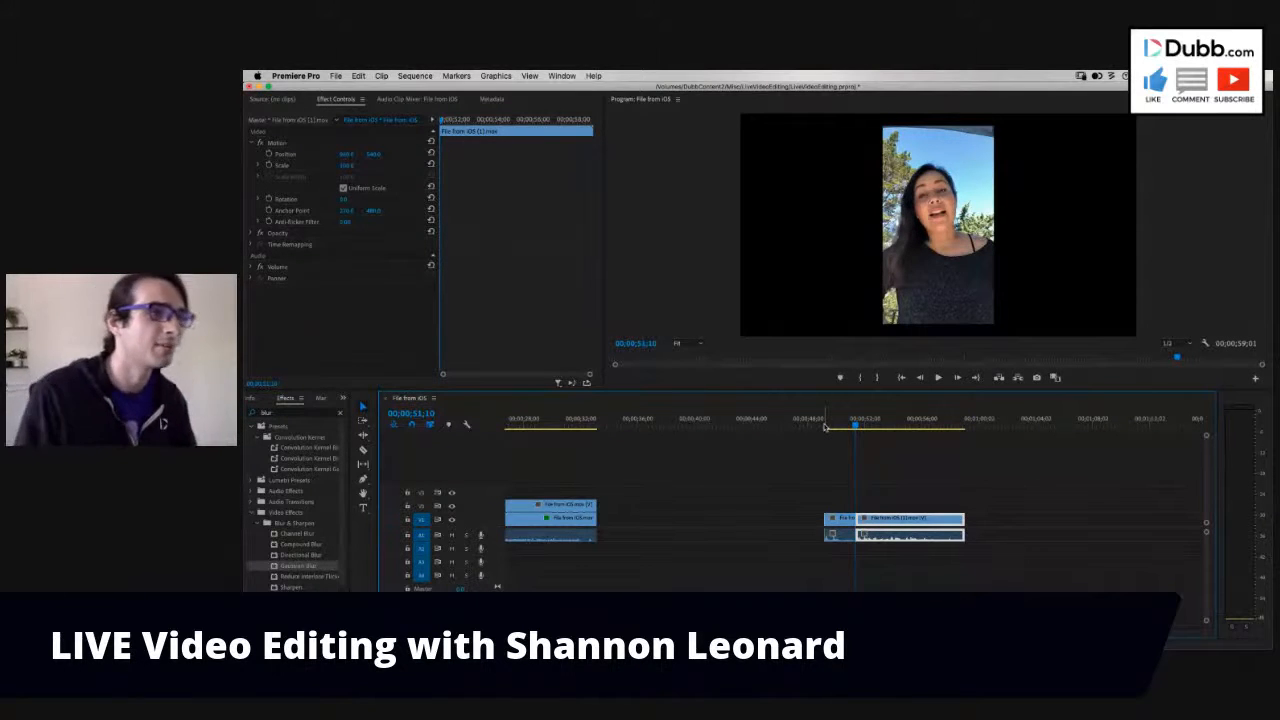
- Play the short opening segment from 00;00;49;03 and stop just before the cut at 00;00;50;24
left_click(824, 427)
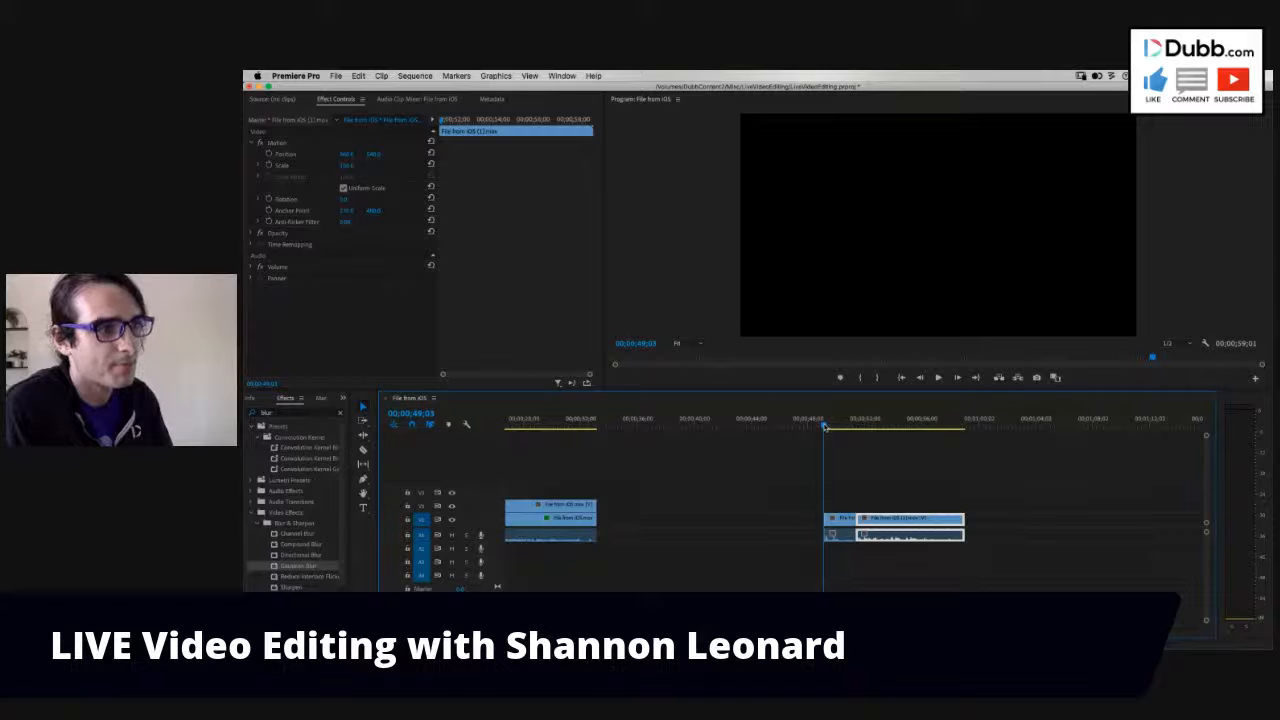
key("space")
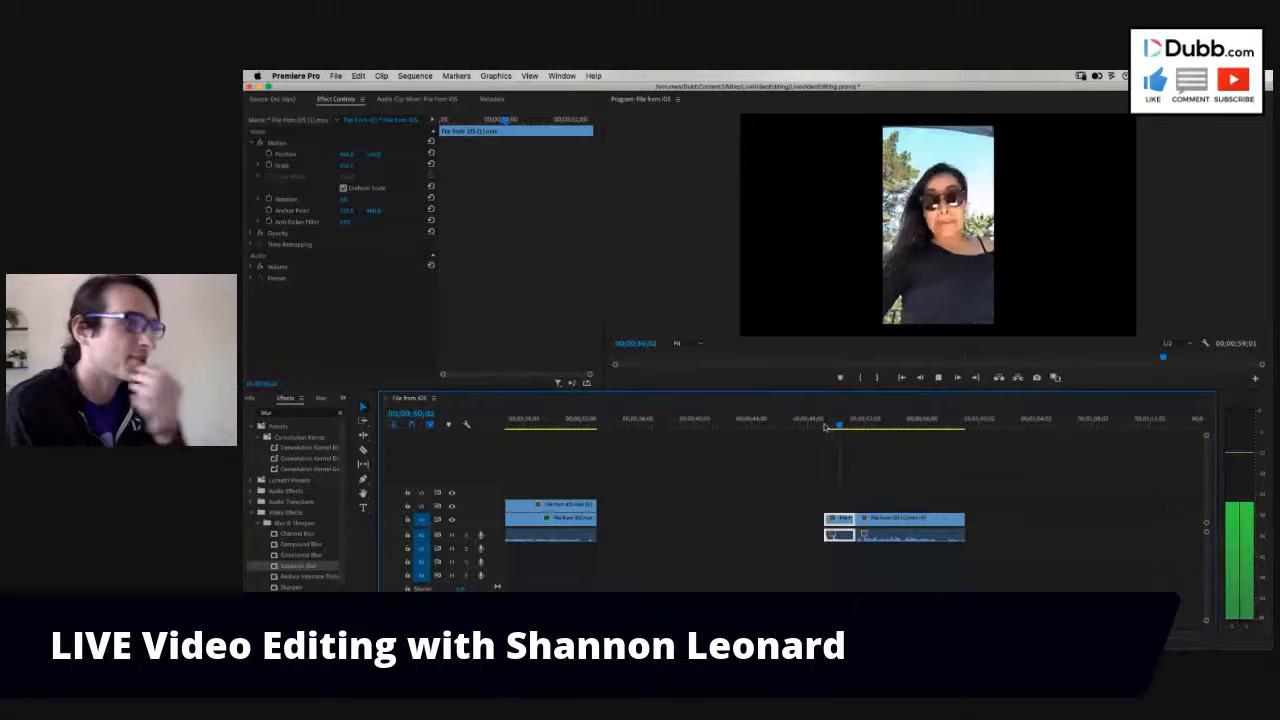
key("space")
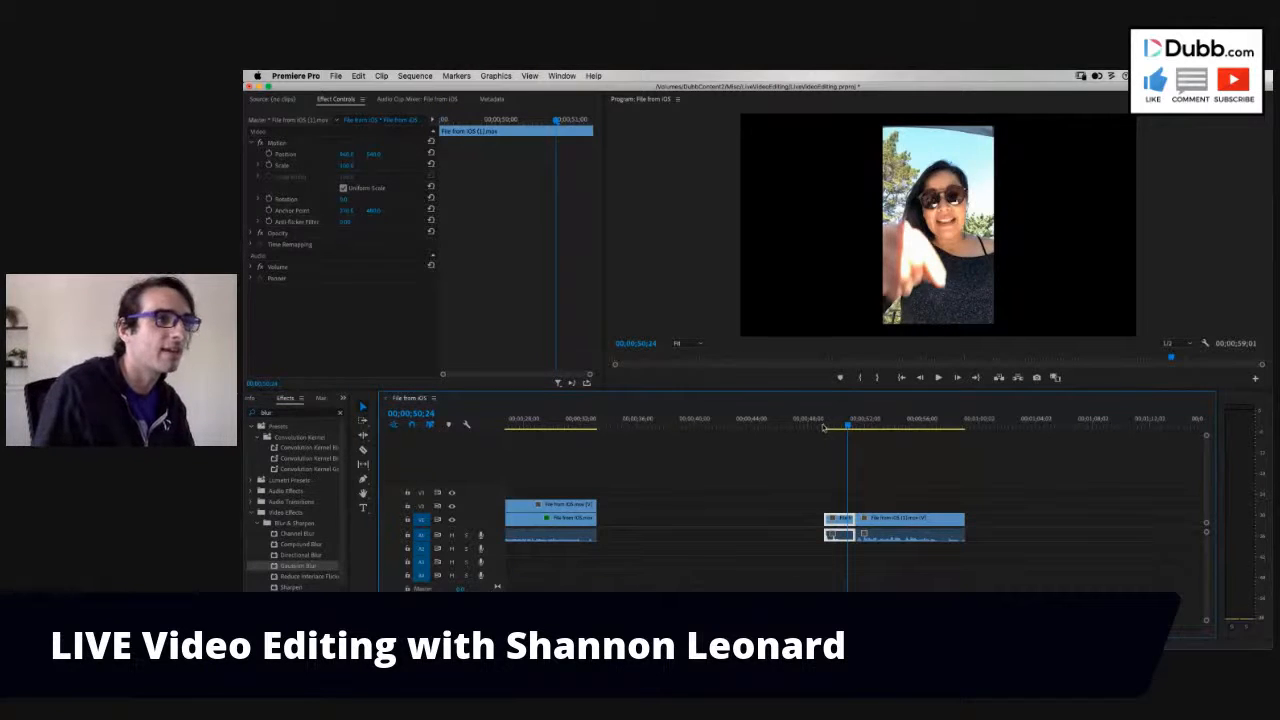
- Try to ripple-trim the end of the clip at 00;00;51;13 after playing across the cut, and undo the trim
left_click(820, 427)
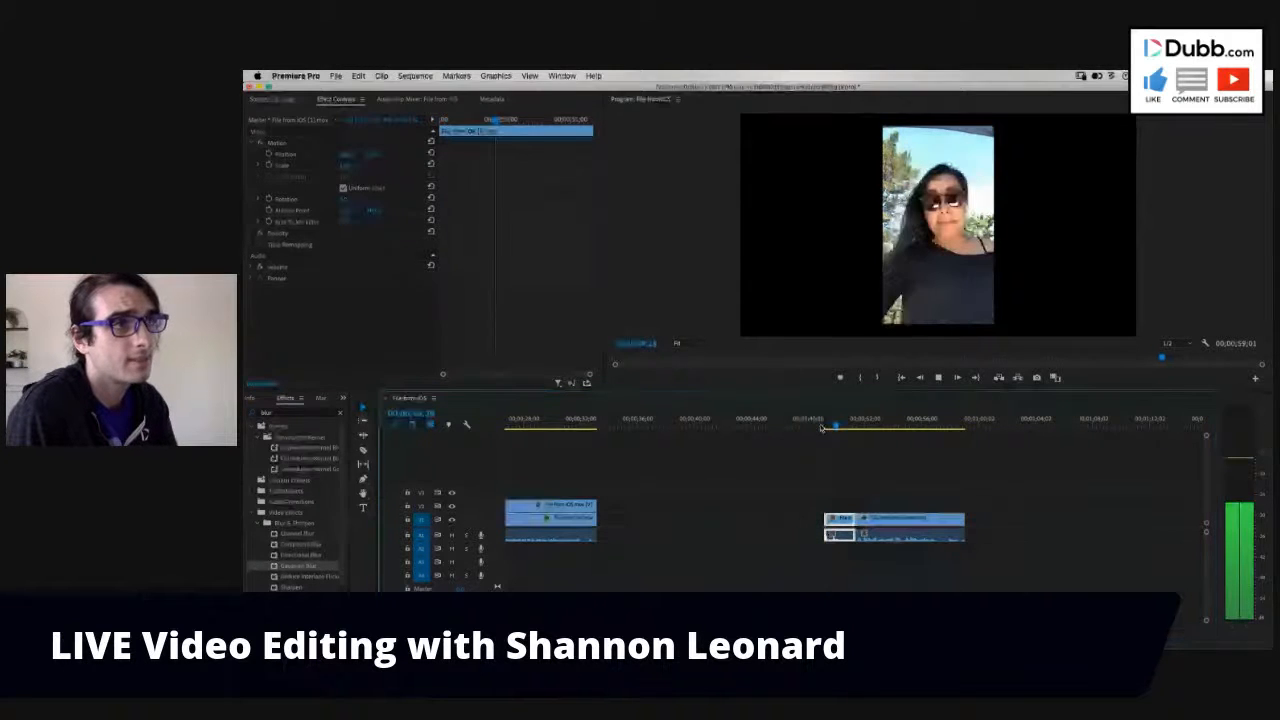
key("space")
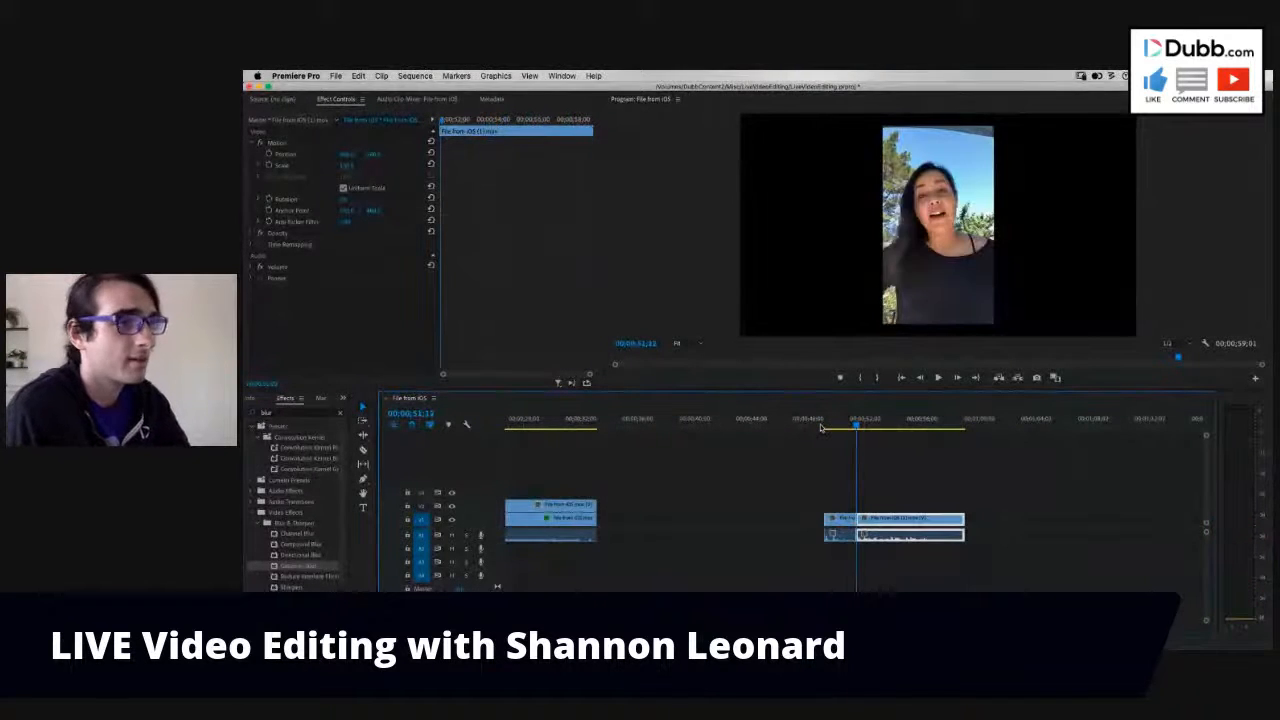
key("w")
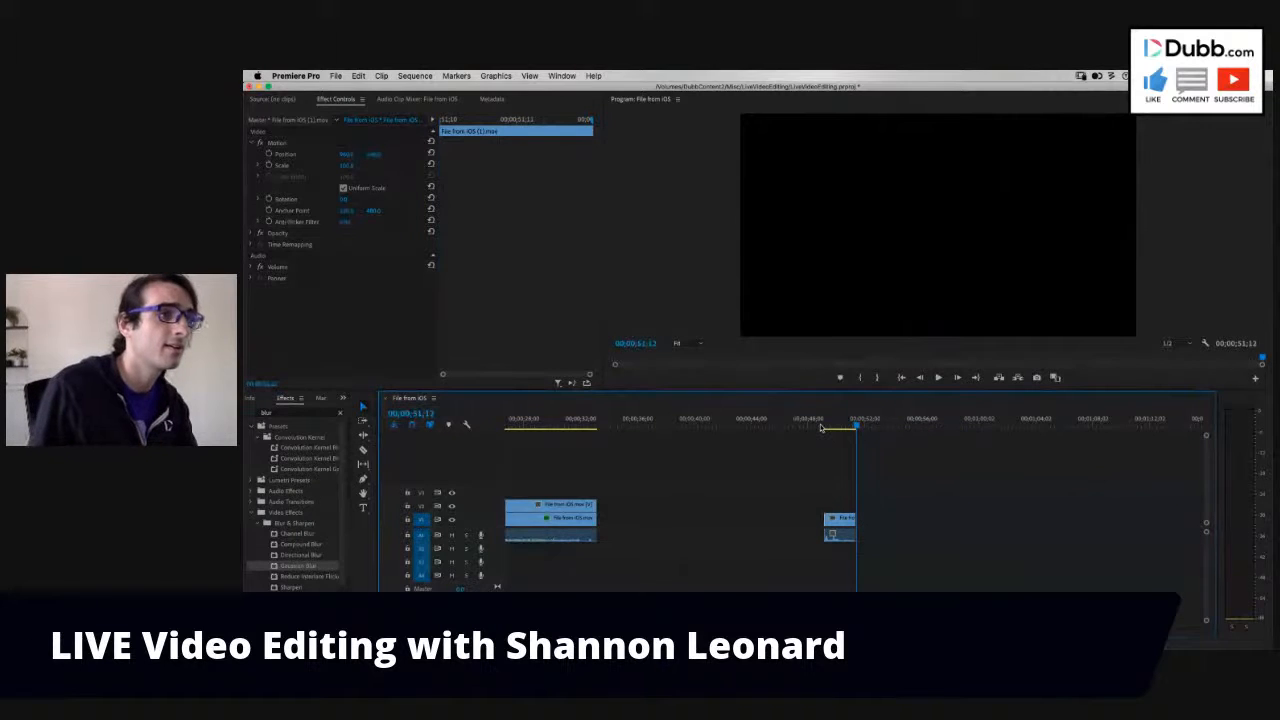
key("super+z")
- Replay the short opening segment, stop at 00;00;50;17, and ripple-trim its end to that point
left_click(832, 427)
left_click(827, 428)
key("space")
key("space")
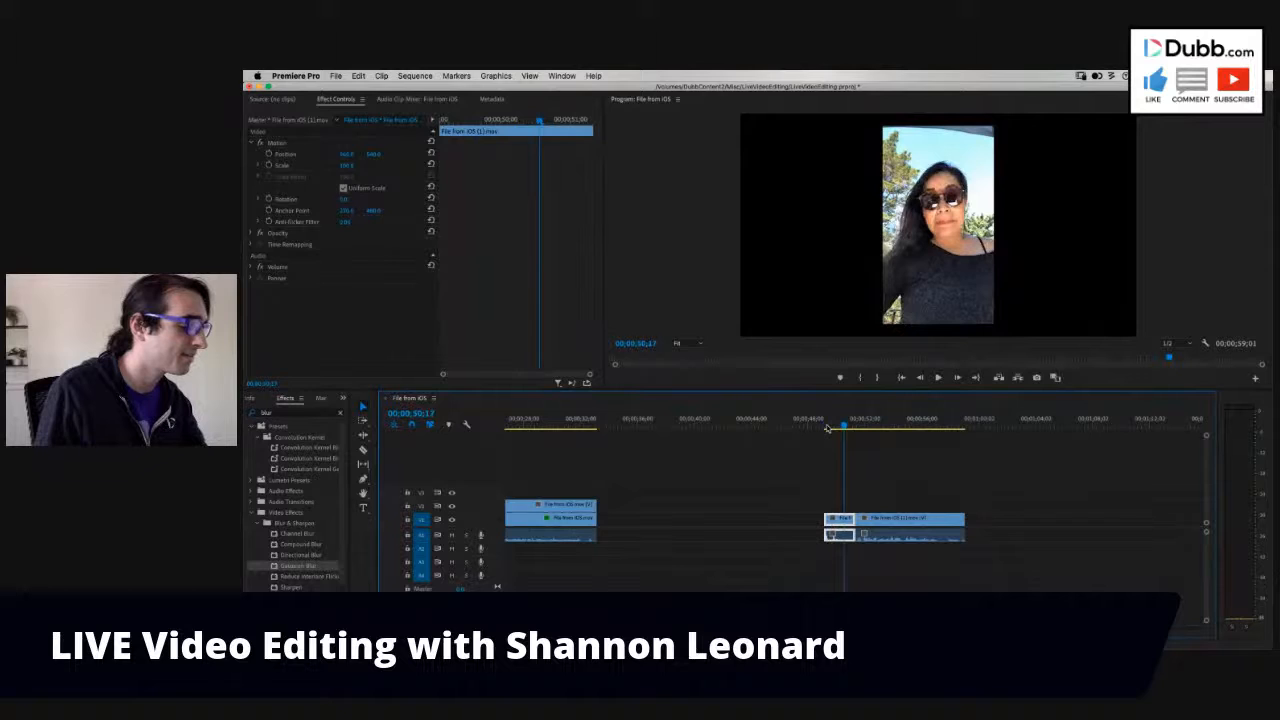
key("w")
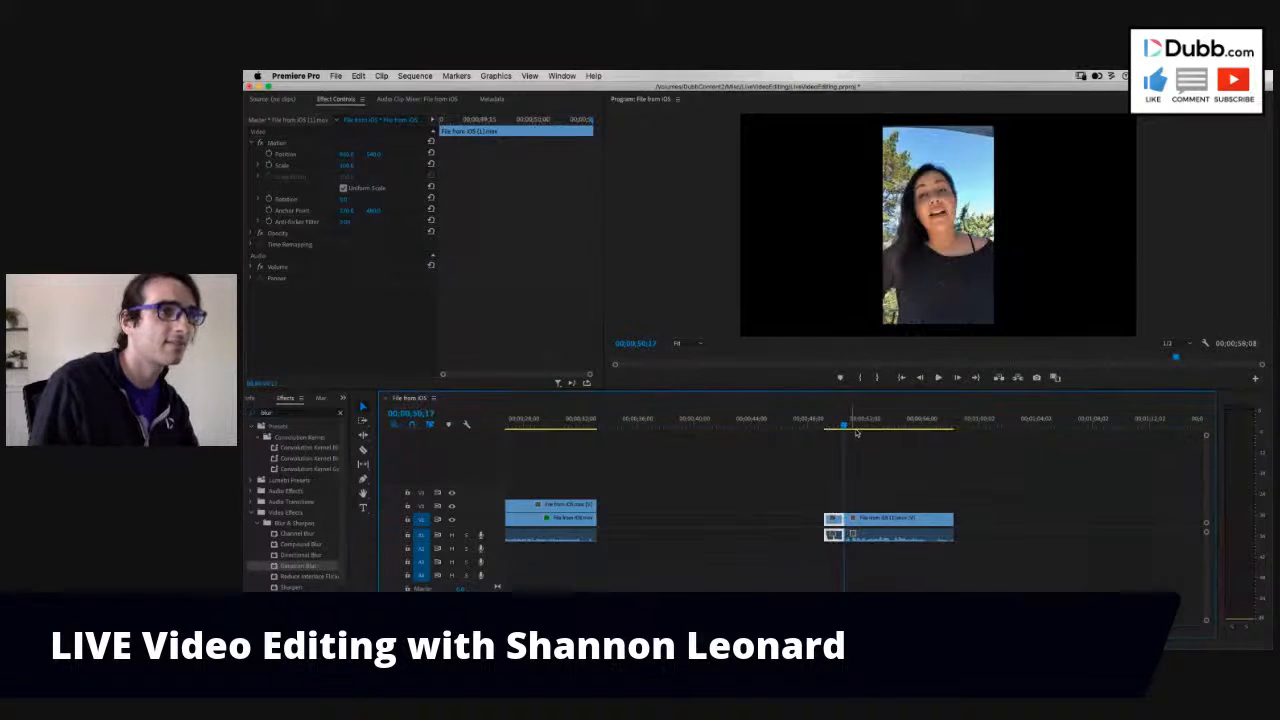
- Play the longer second segment in several passes and ripple-trim its end at 00;00;55;02
key("space")
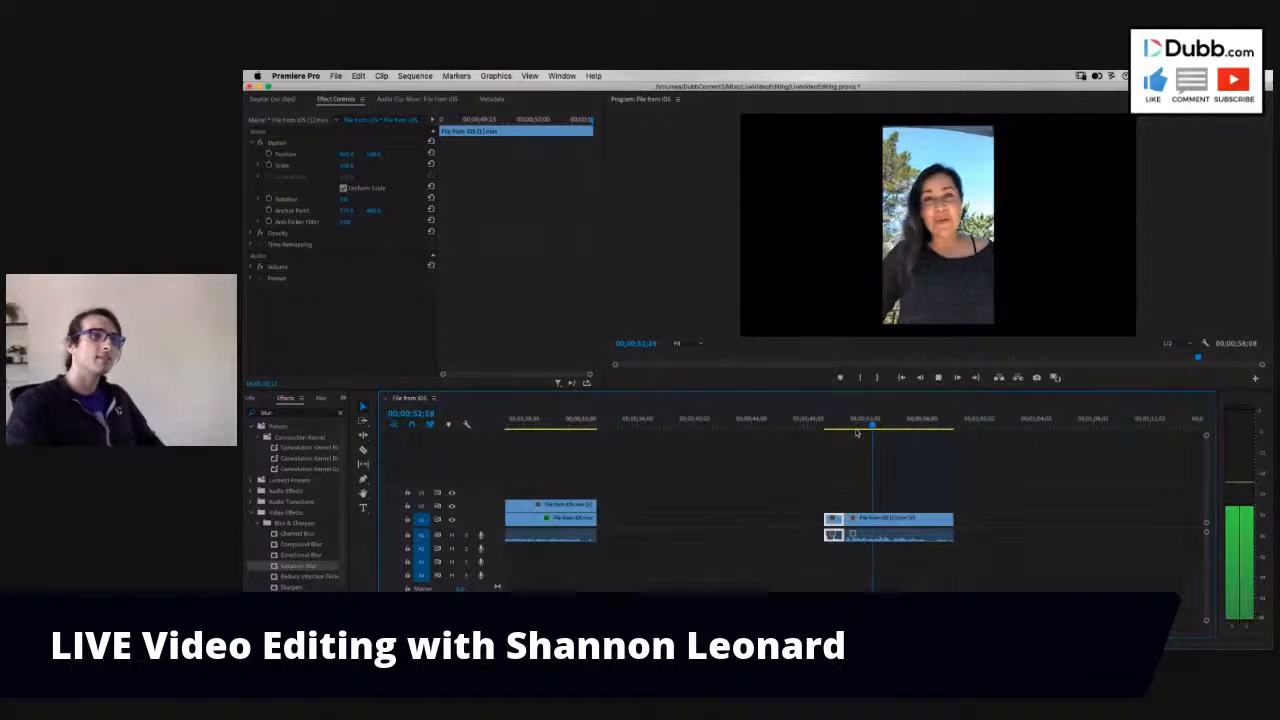
left_click(869, 428)
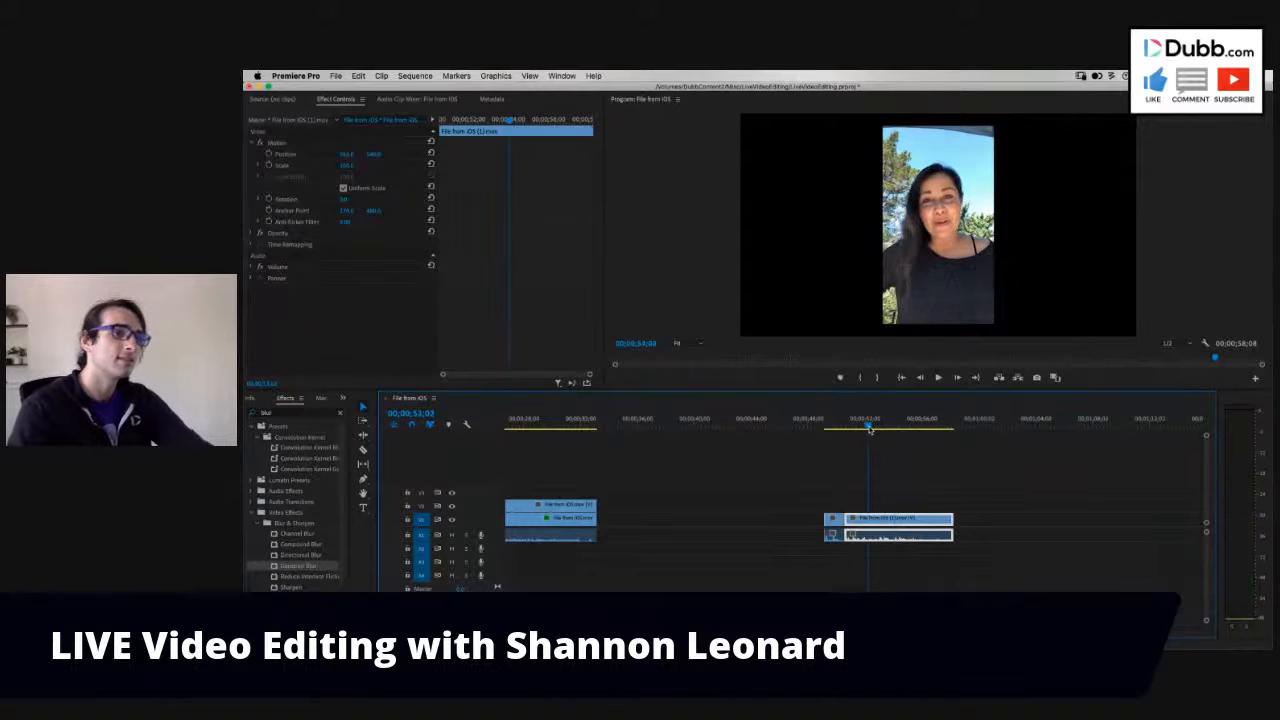
key("space")
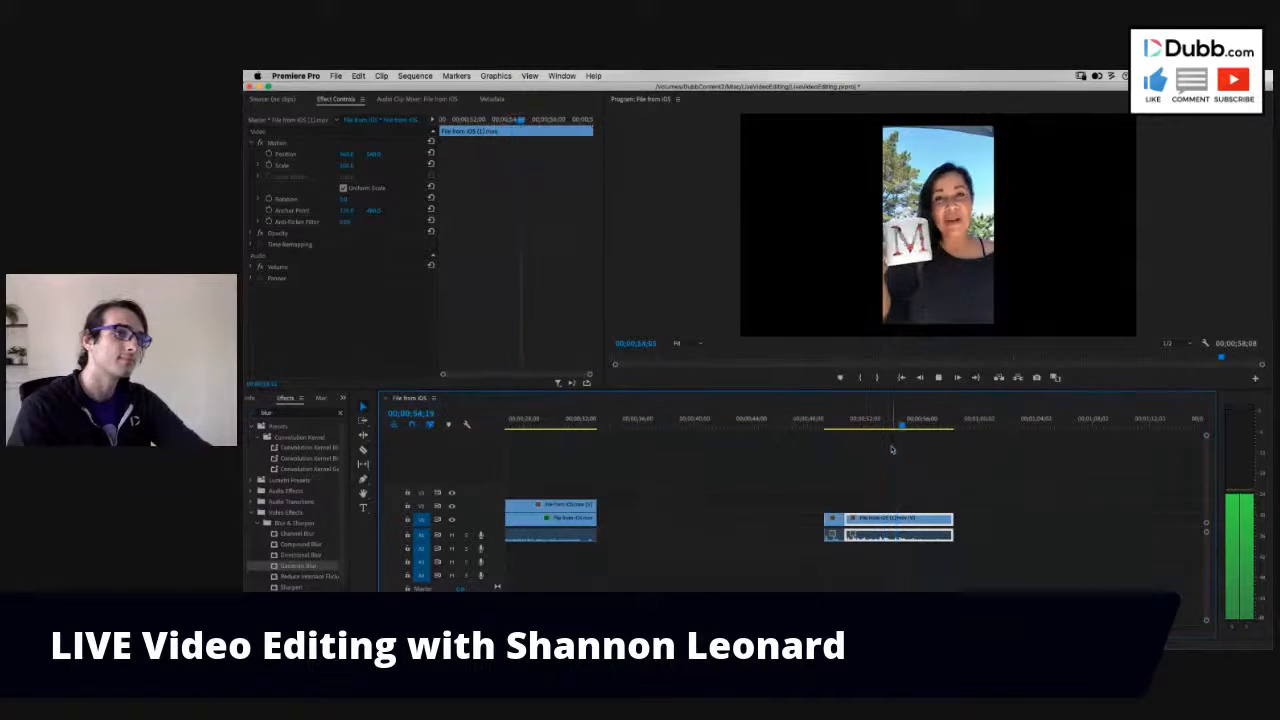
left_click(885, 427)
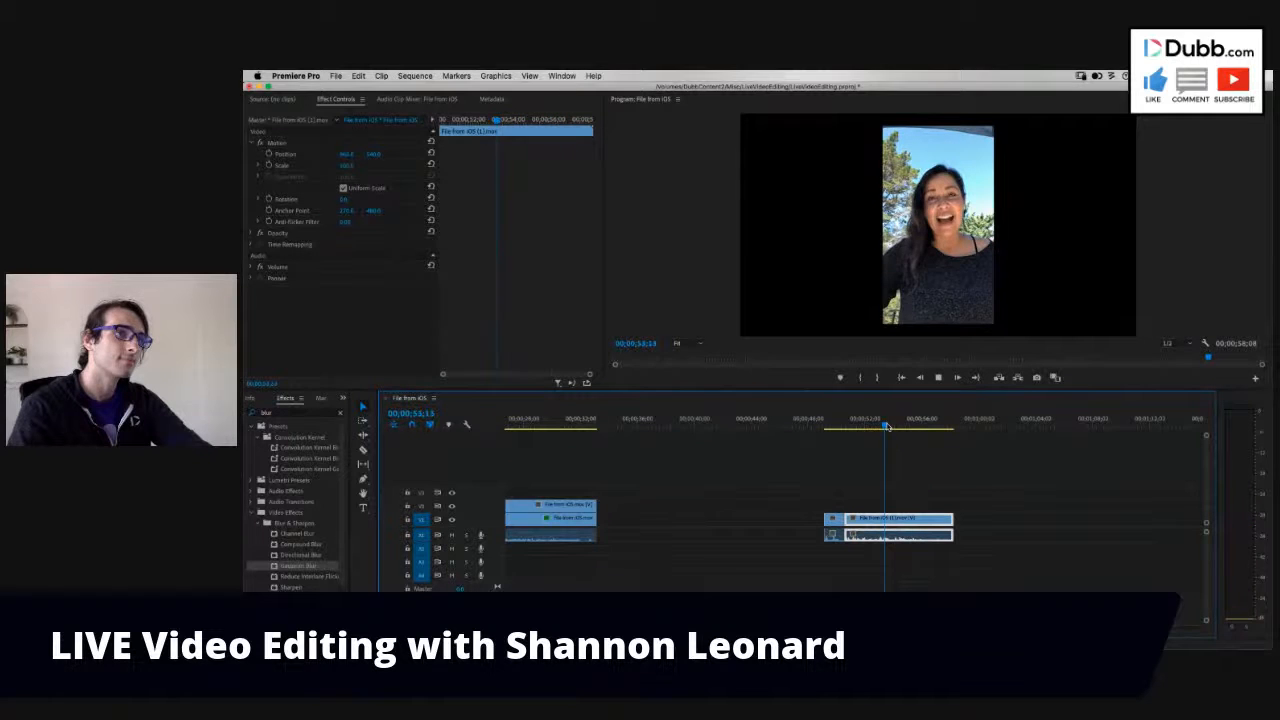
key("space")
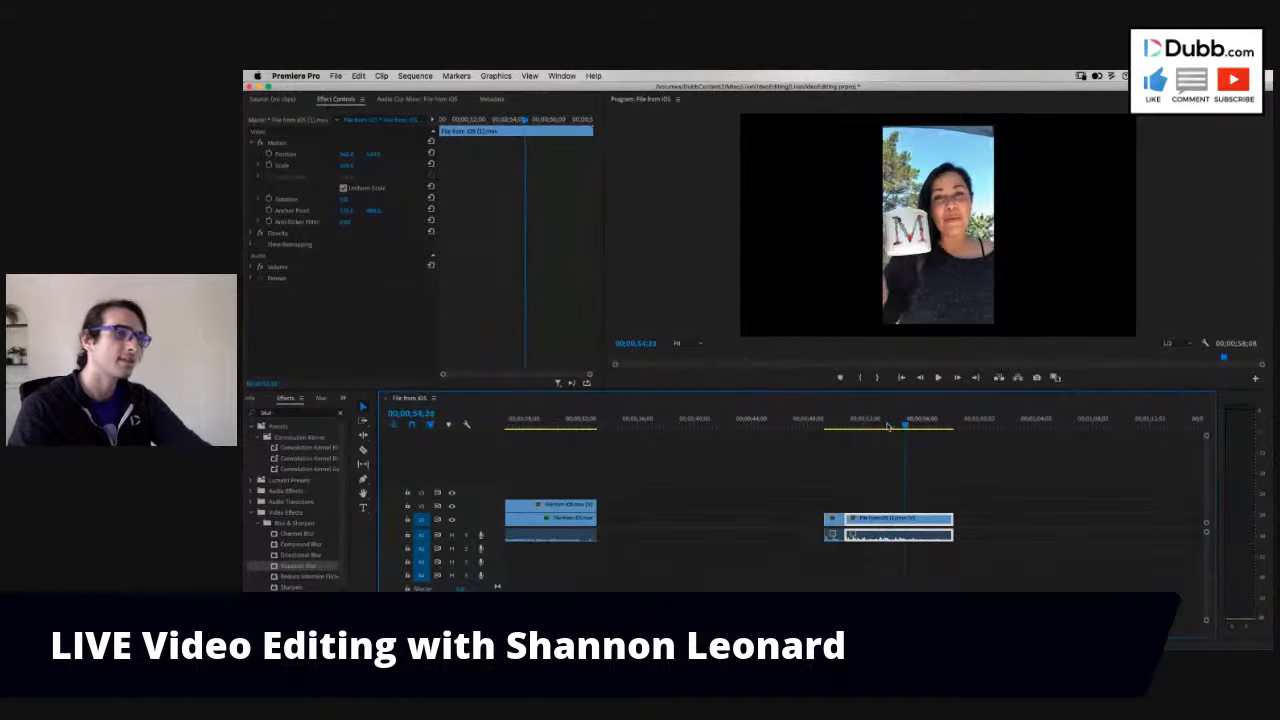
key("space")
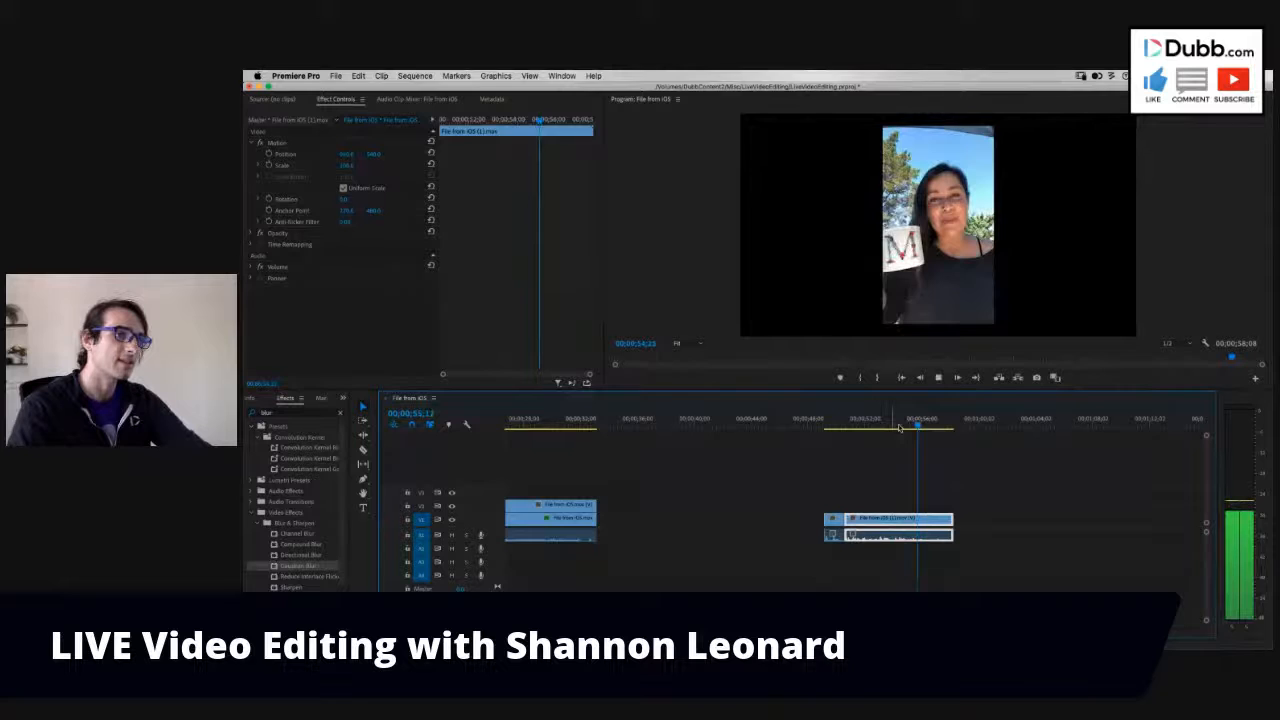
left_click(899, 427)
key("space")
key("space")
key("w")
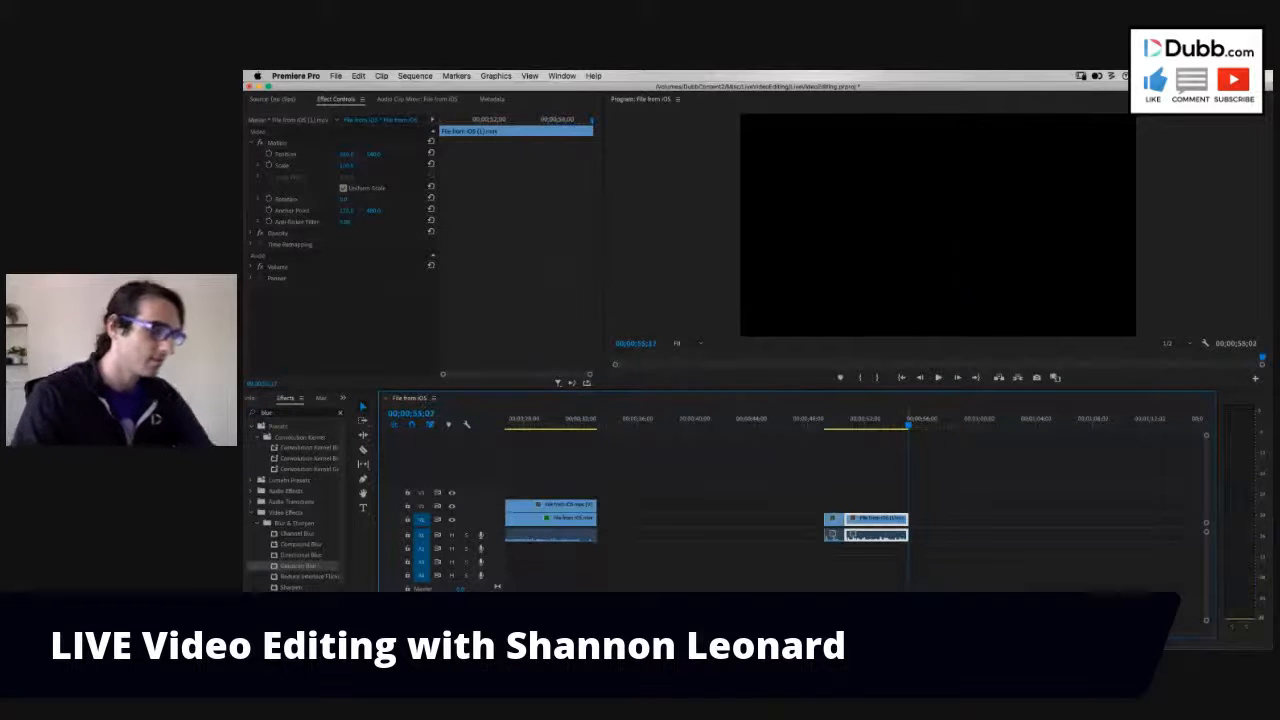
- Play the sequence from its beginning and stop partway through the first clip
key("minus")
key("minus")
key("Home")
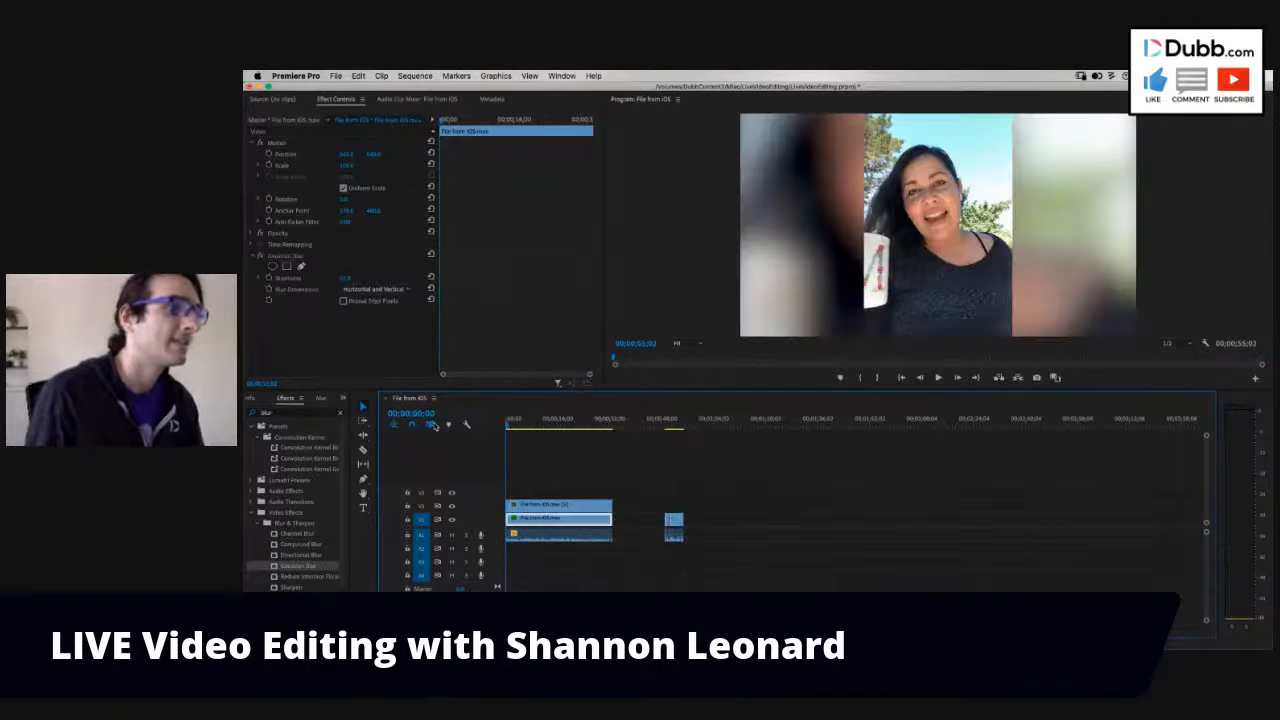
key("space")
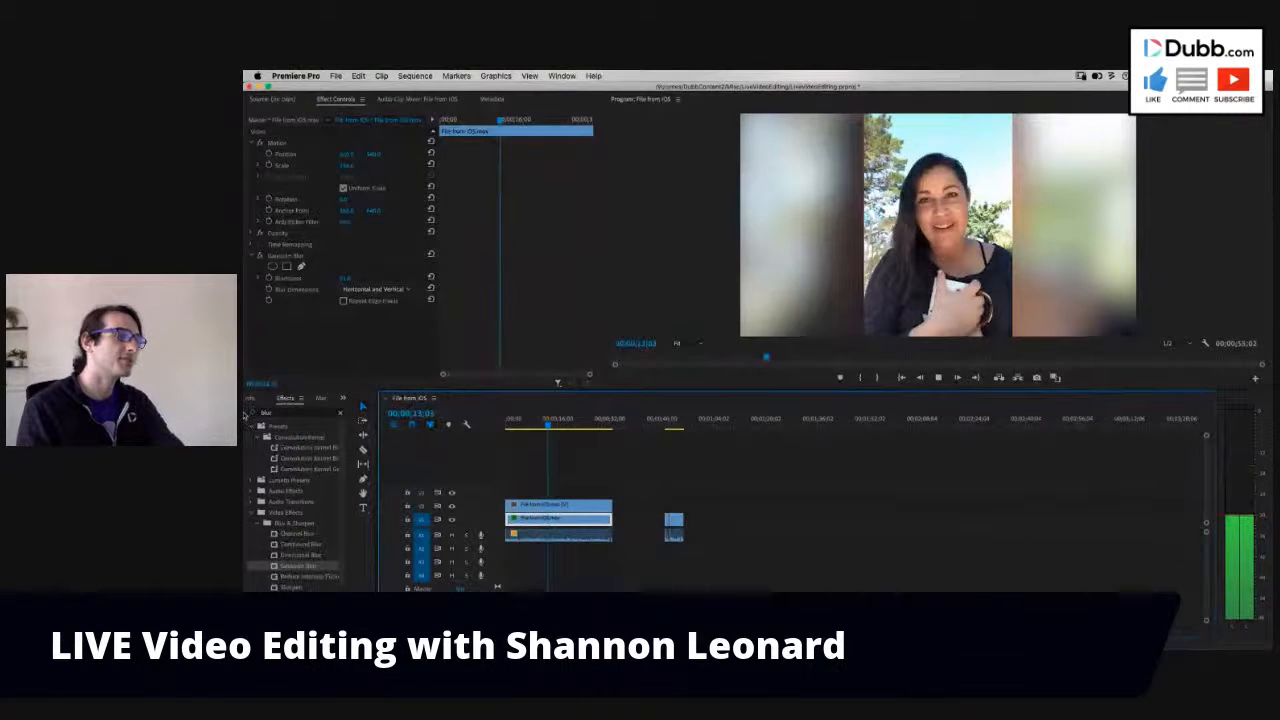
key("space")
- Place the ES_Two Steps Back music on audio track 2 at the sequence start, with the track enlarged, and lower its volume
key("shift+1")
left_click_drag(283, 503, 505, 555)
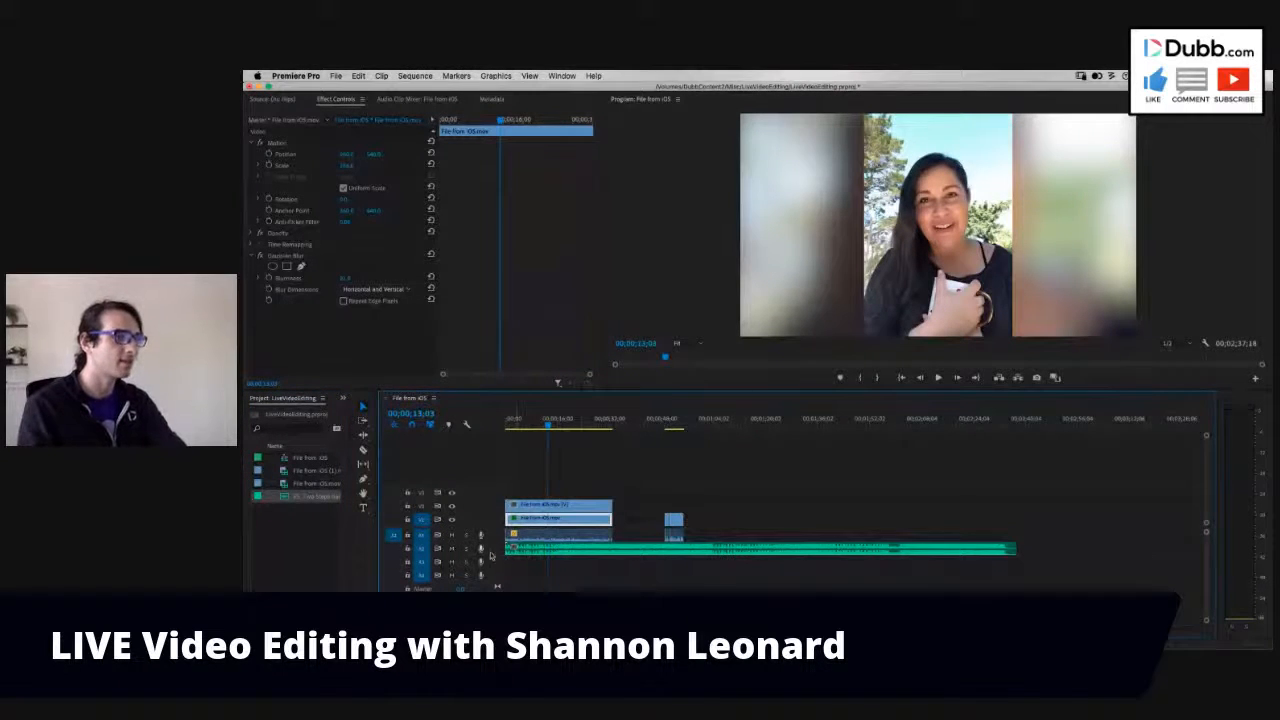
left_click_drag(490, 555, 491, 578)
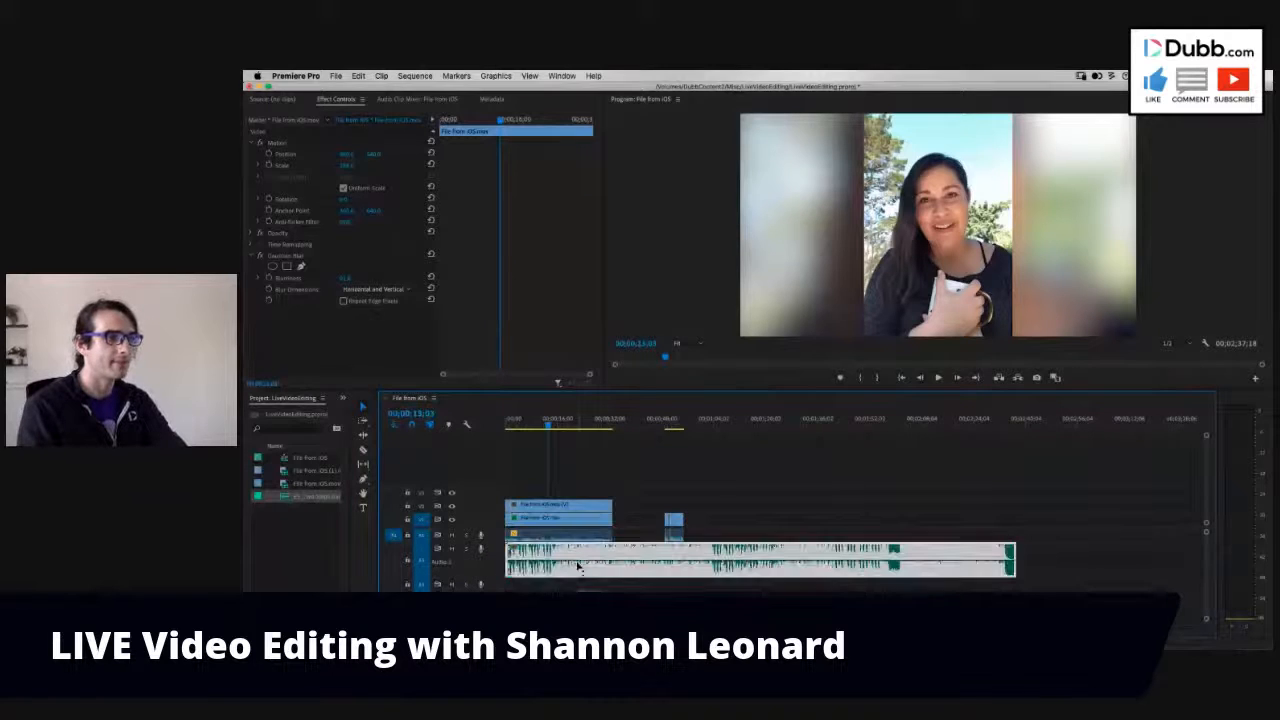
left_click(577, 566)
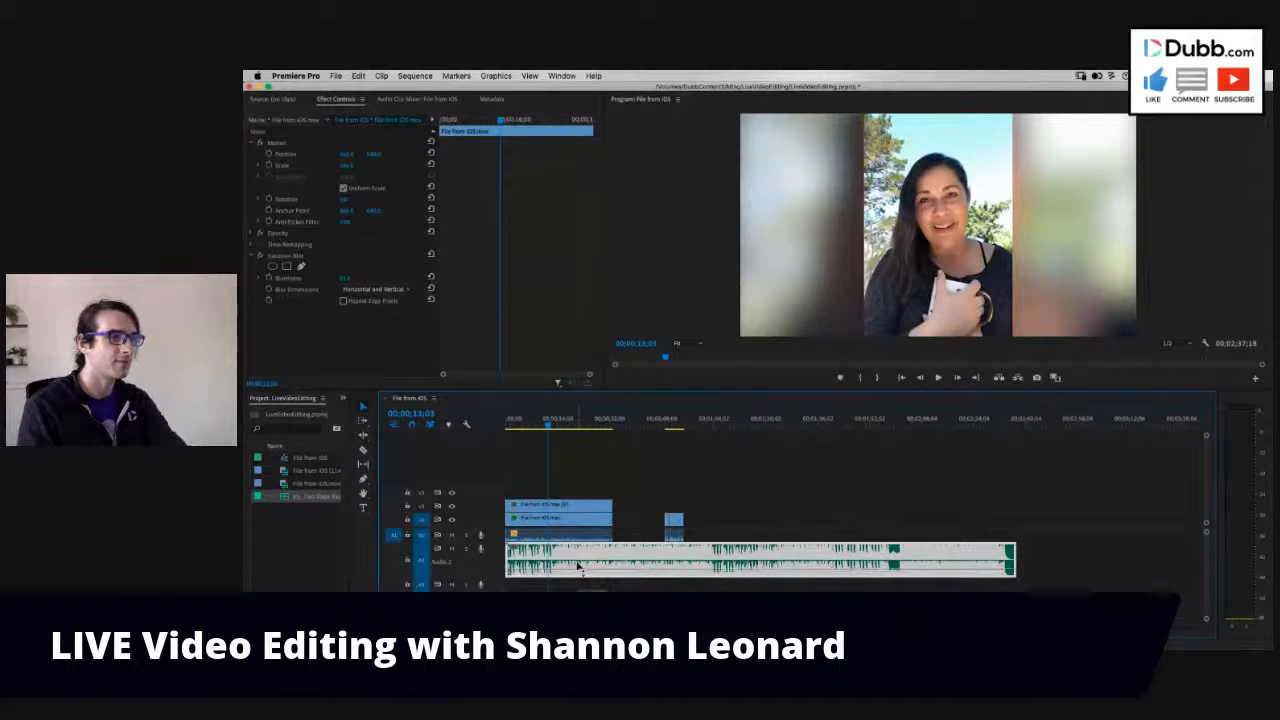
- Play the first clip from the sequence start with the music to check the balance with the speech
key("Home")
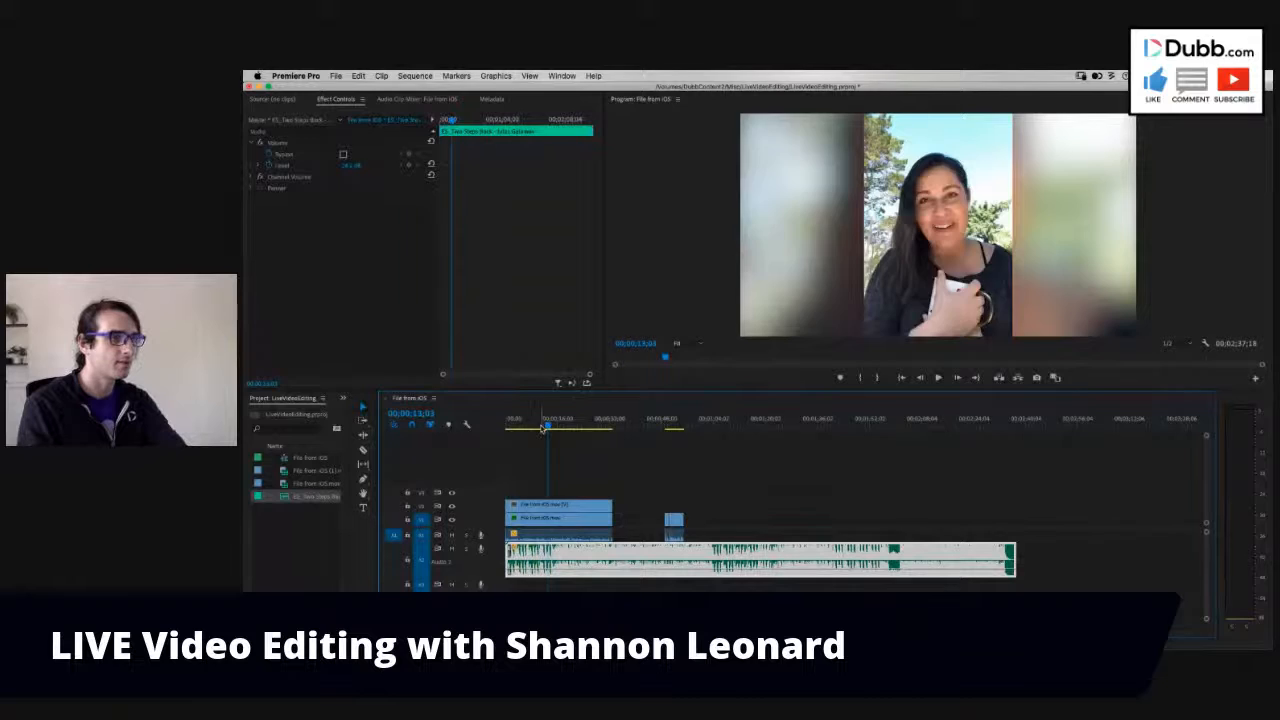
key("space")
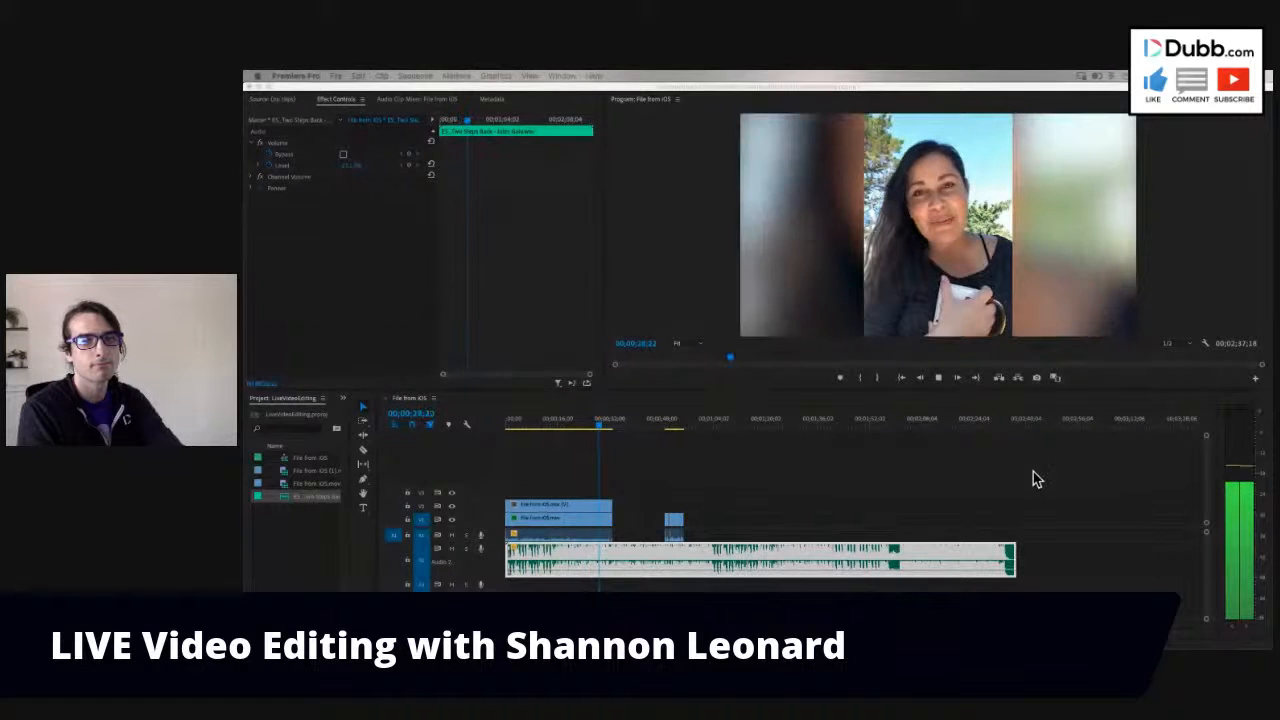
left_click(731, 483)
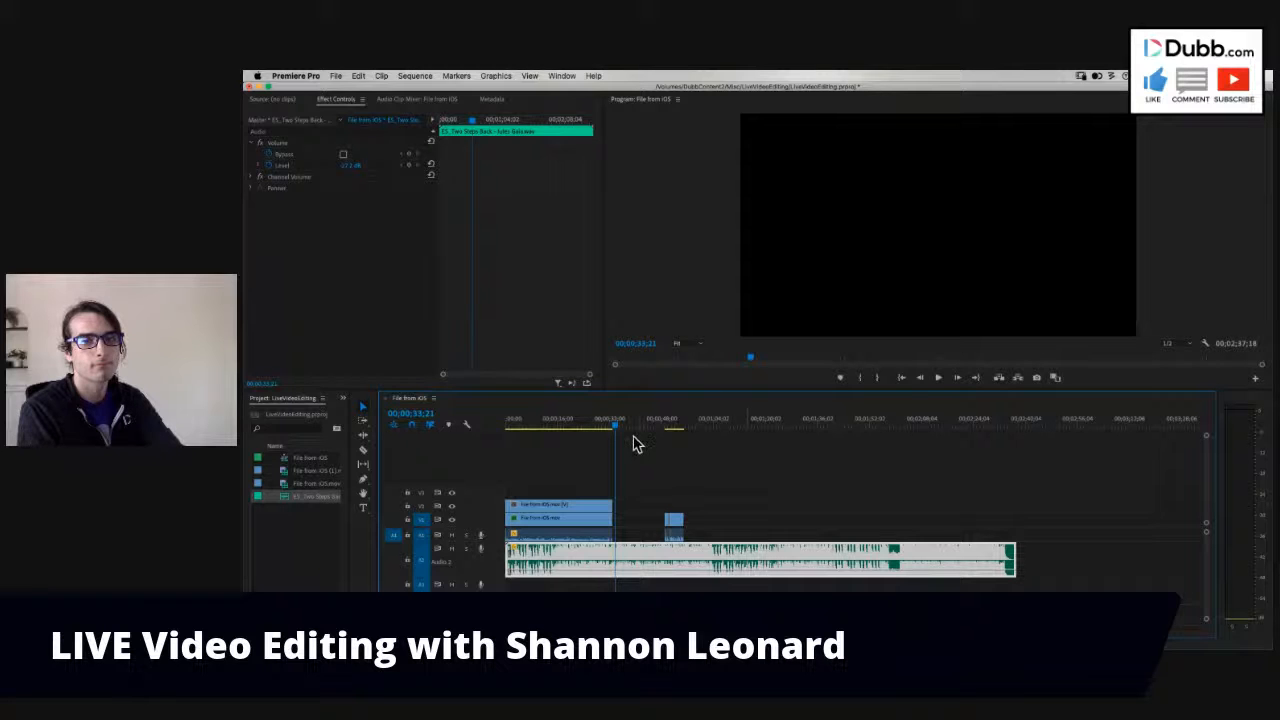
left_click(597, 427)
left_click(525, 428)
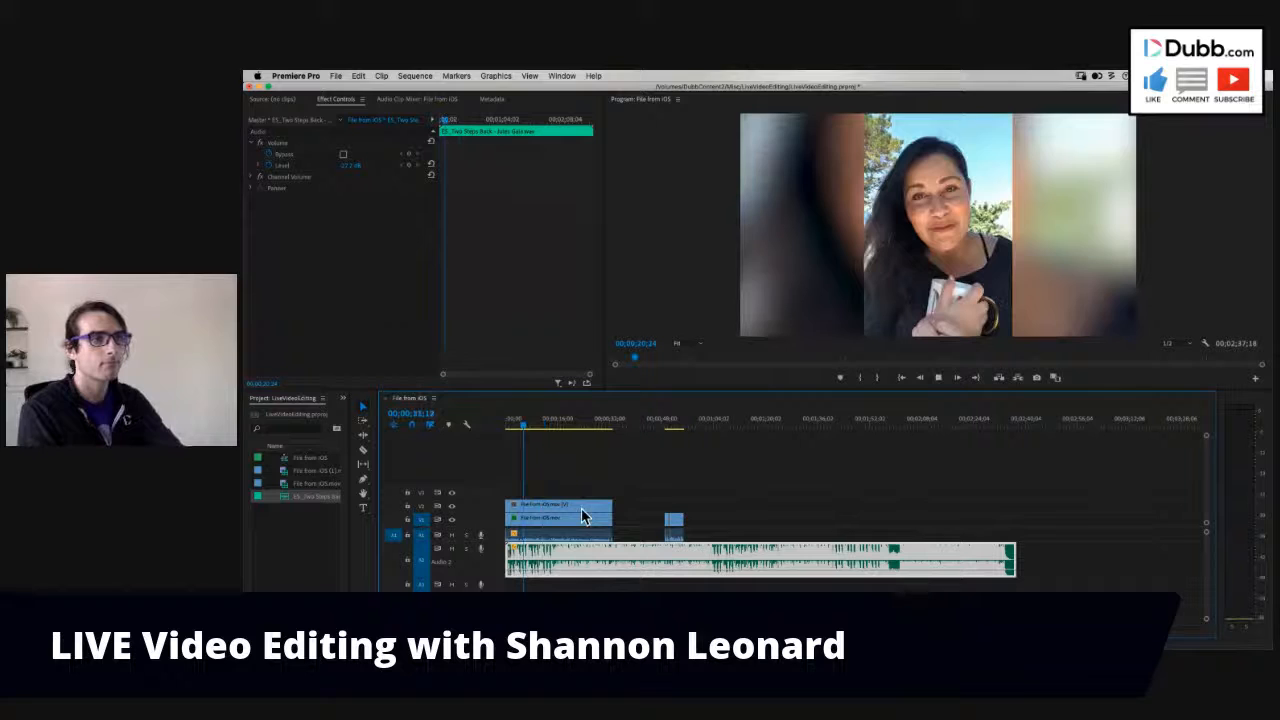
key("space")
- Move both segments of the second clip closer to the first clip, so they start at 00;00;34;20
left_click(618, 426)
scroll(640, 500, "up", 5)
left_click_drag(718, 489, 618, 531)
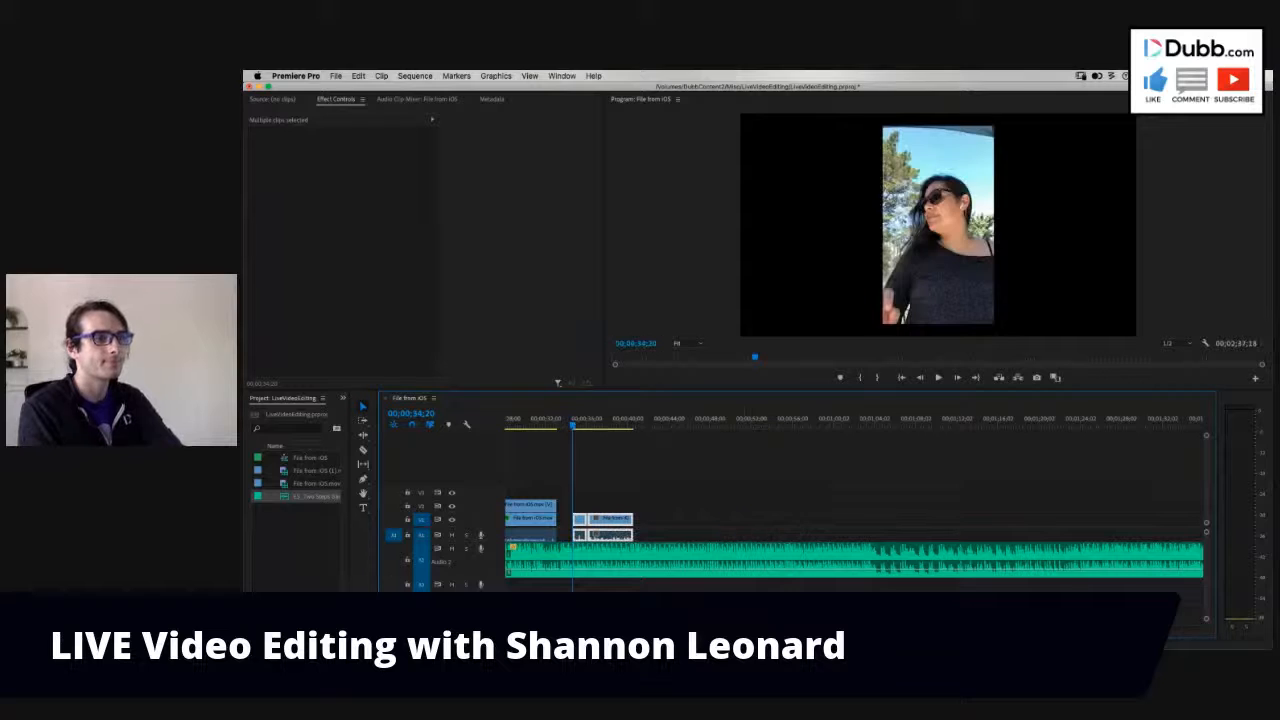
- Create a Bars and Tone project item at 1920 × 1080, 29.97 fps Drop-Frame, with square pixels and 44100 Hz audio
left_click(311, 561)
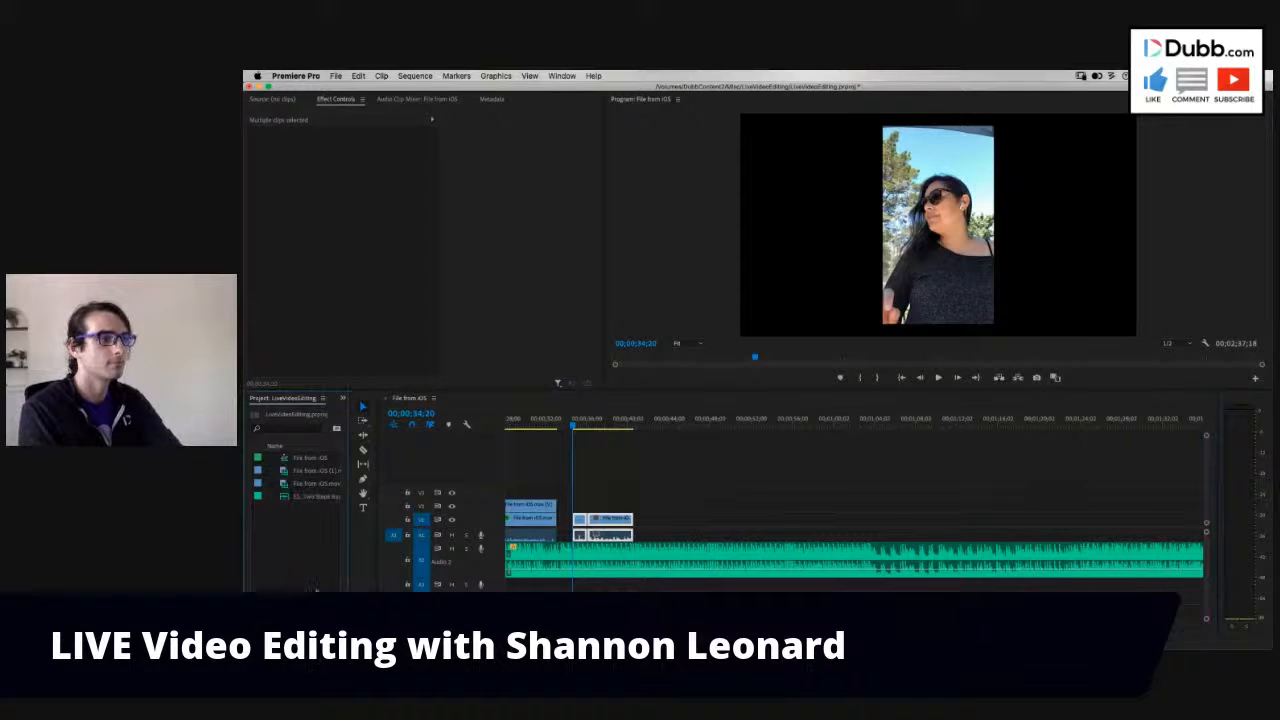
right_click(317, 591)
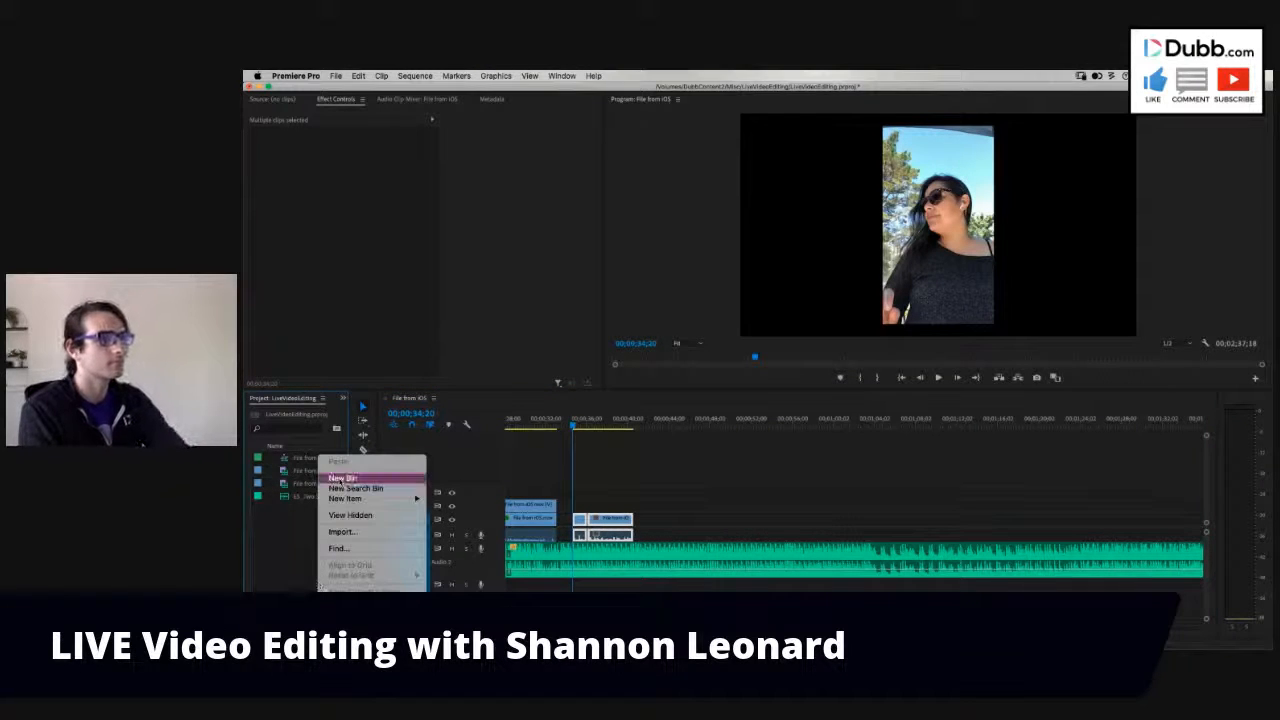
left_click(283, 540)
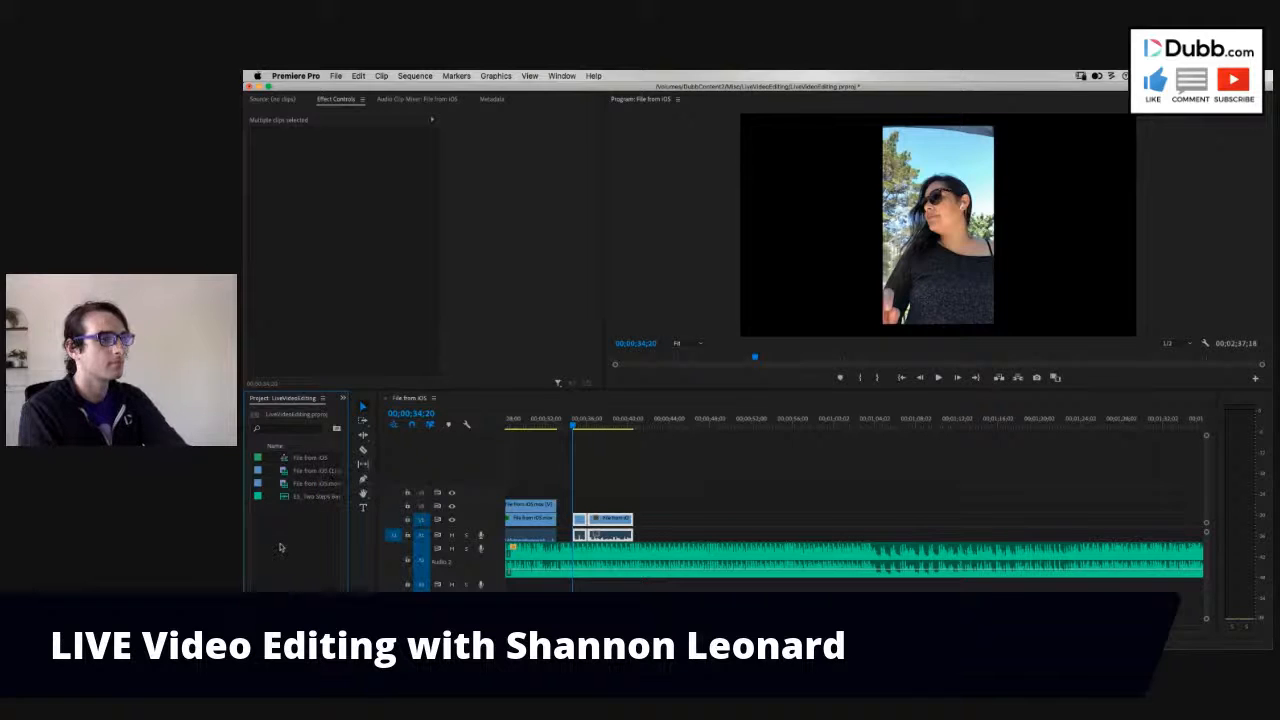
key("grave")
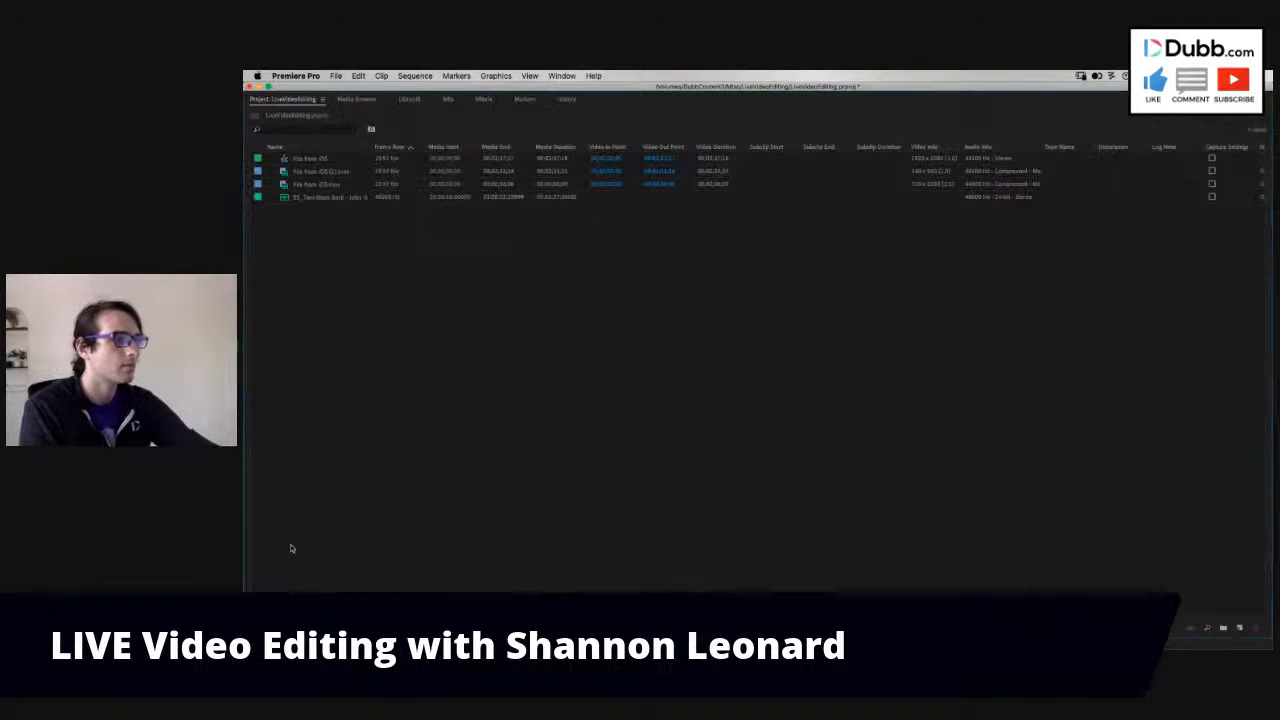
left_click(1239, 627)
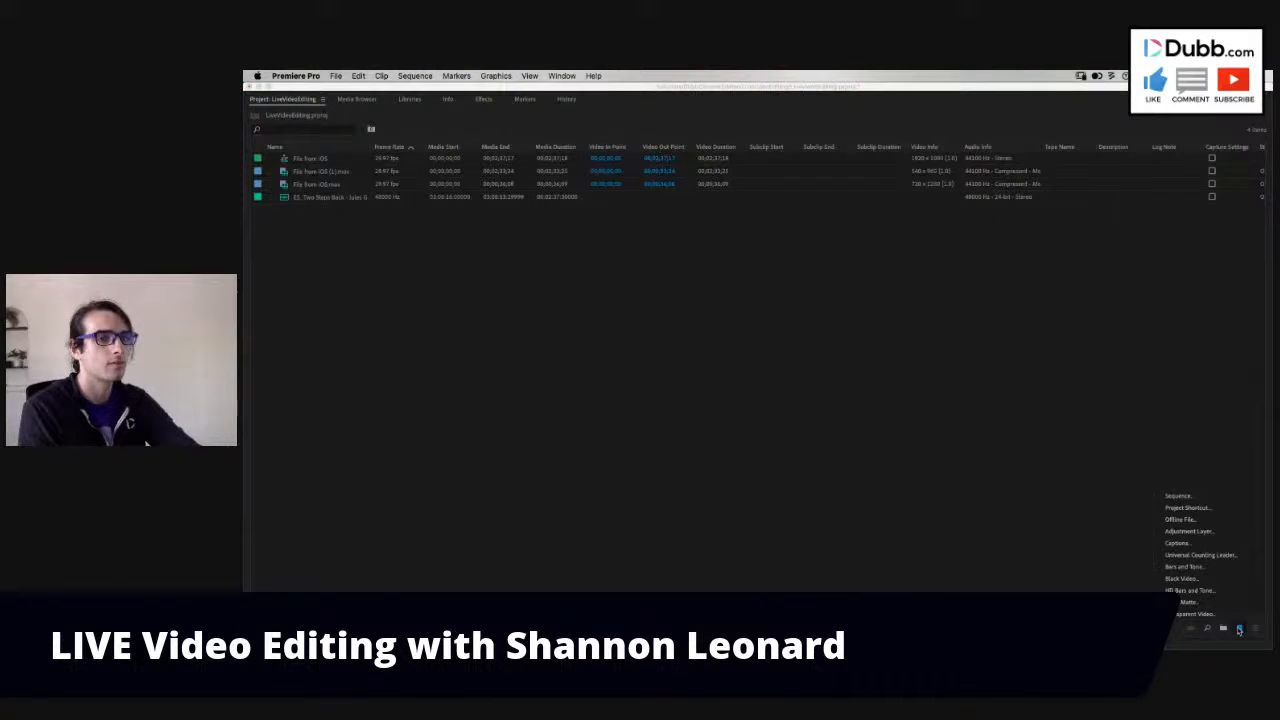
left_click(1197, 568)
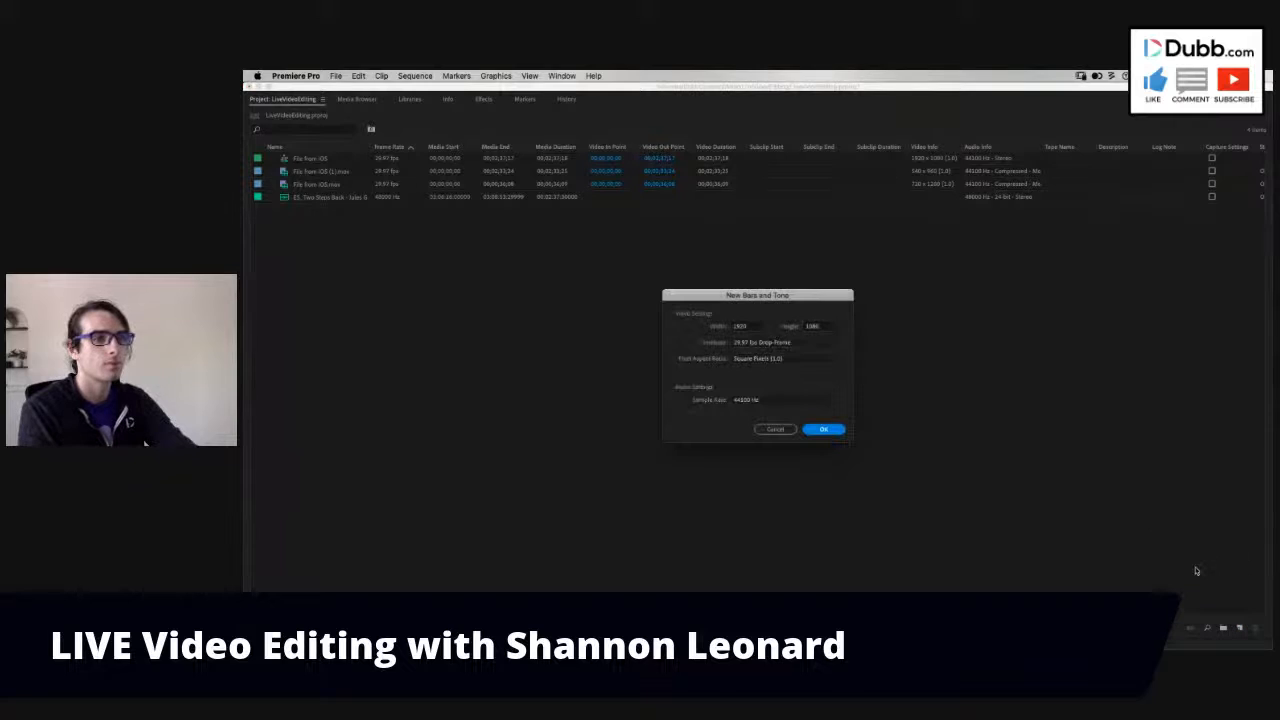
left_click(823, 429)
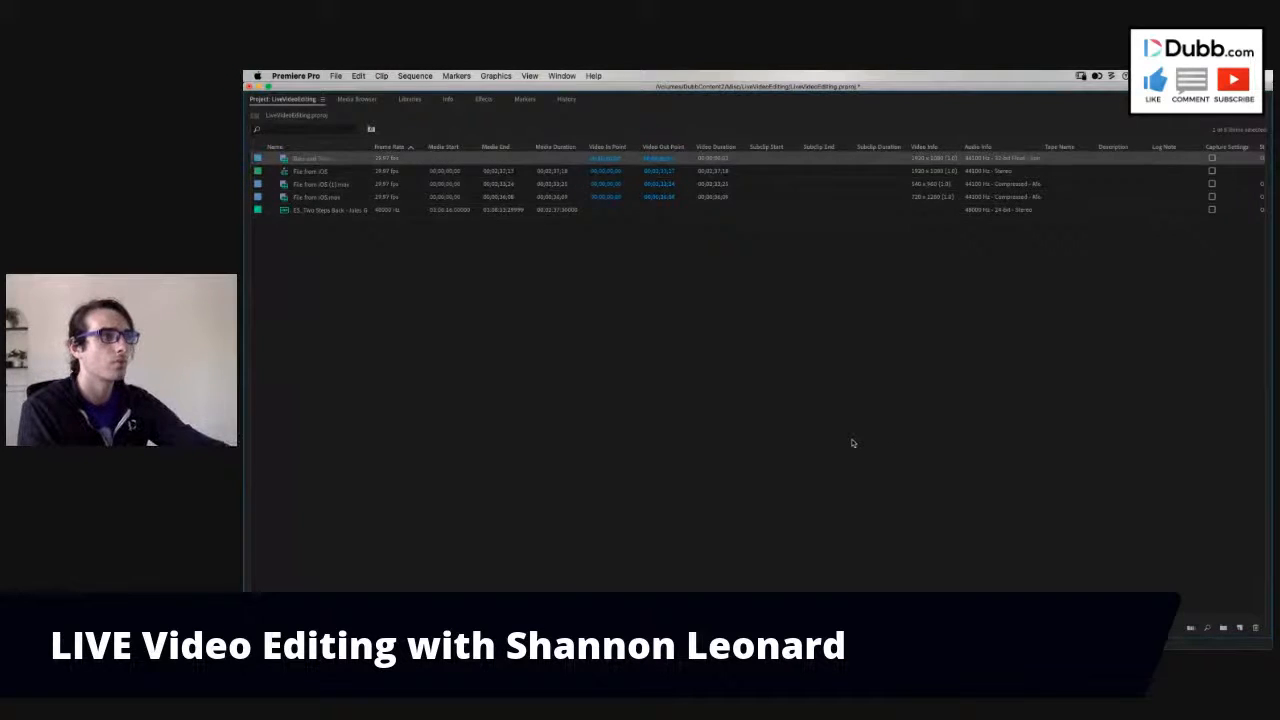
key("grave")
- Place the Bars and Tone item on the first video track directly after the first clip
left_click_drag(285, 458, 565, 524)
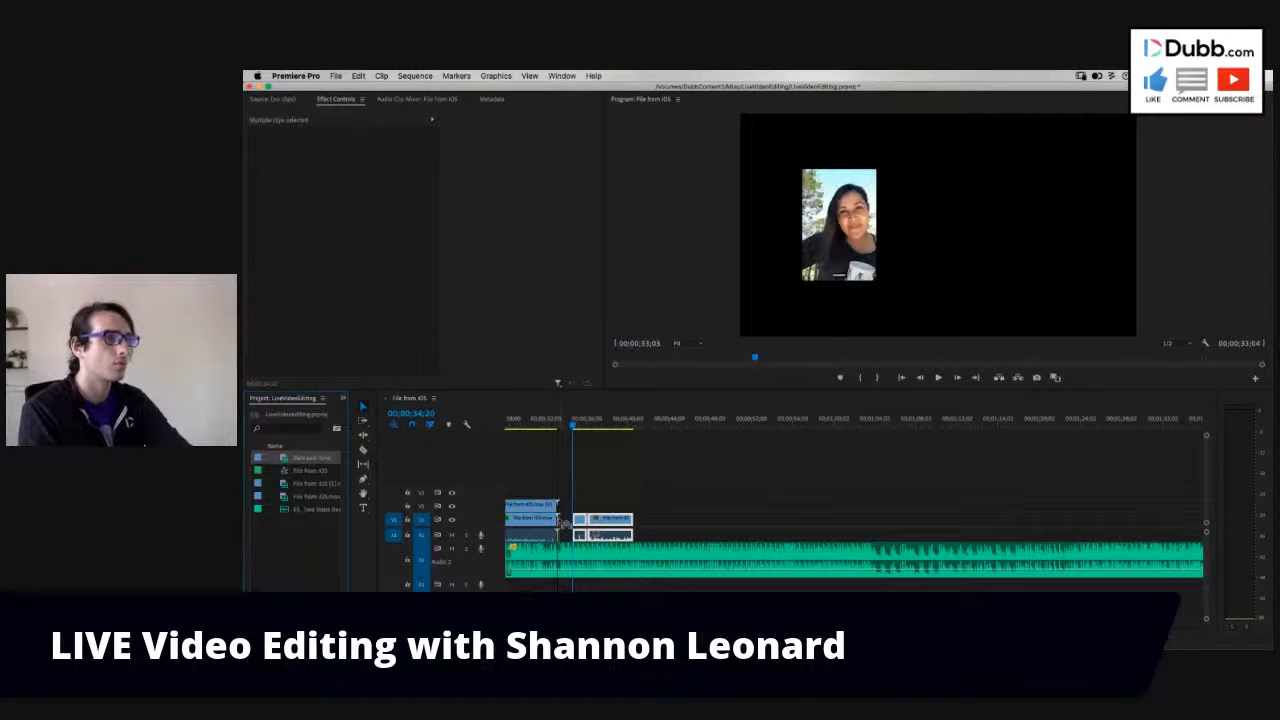
left_click(540, 518)
key("=")
key("=")
- Make audio track 1 taller and lower the volume of the Bars and Tone clip
left_click_drag(913, 522, 905, 540)
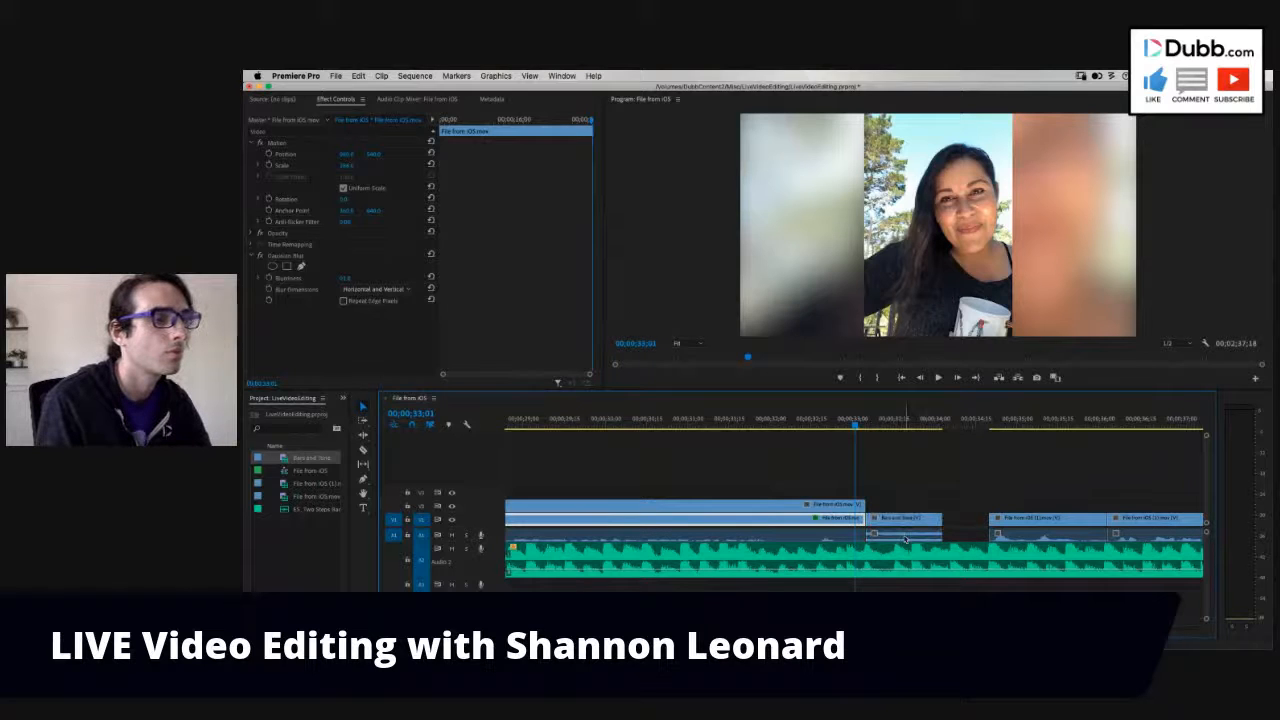
scroll(735, 545, "up", 3)
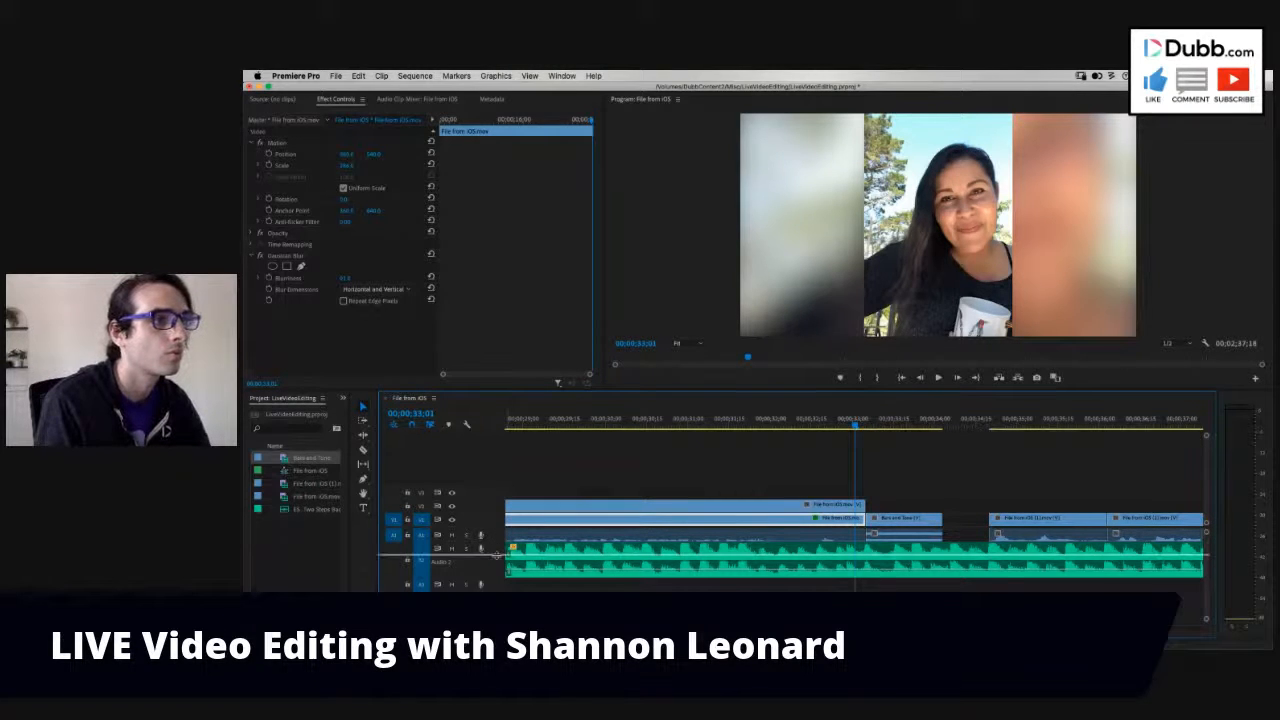
left_click(893, 547)
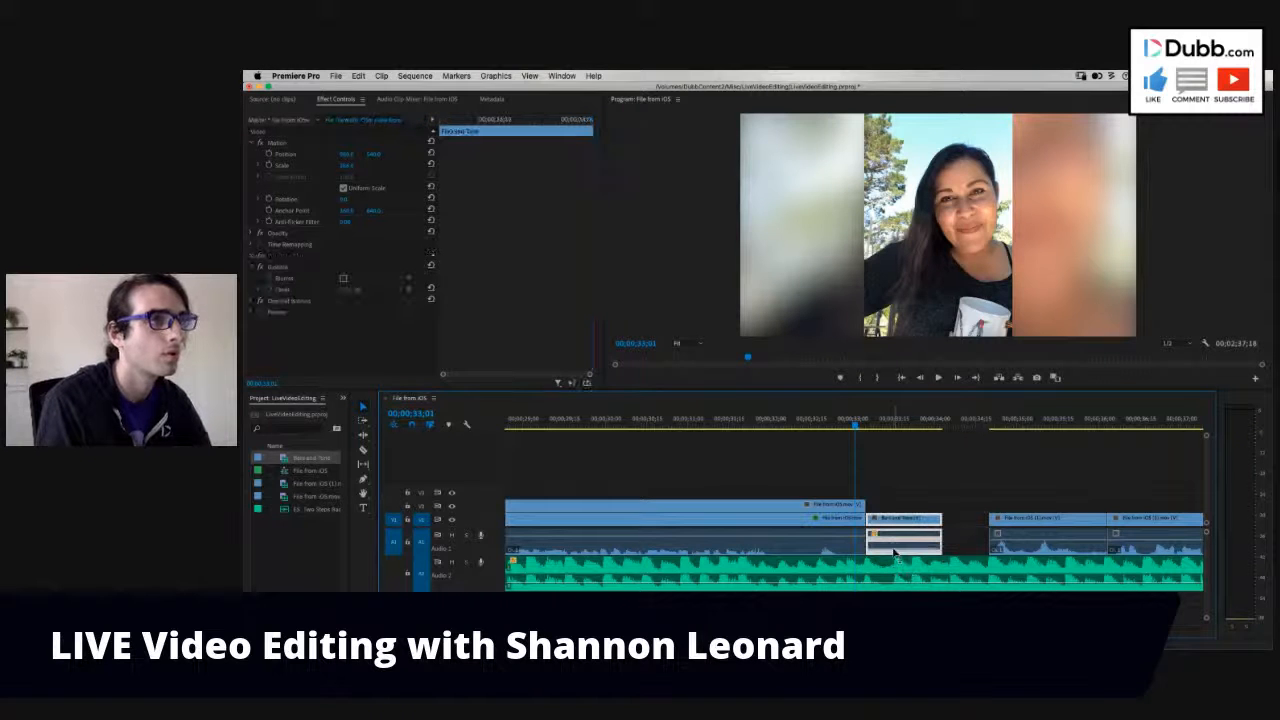
- Shorten the Bars and Tone clip to end at 00;00;33;22 and close the gap before the next segment
key("space")
left_click_drag(943, 519, 912, 520)
left_click(942, 523)
key("Delete")
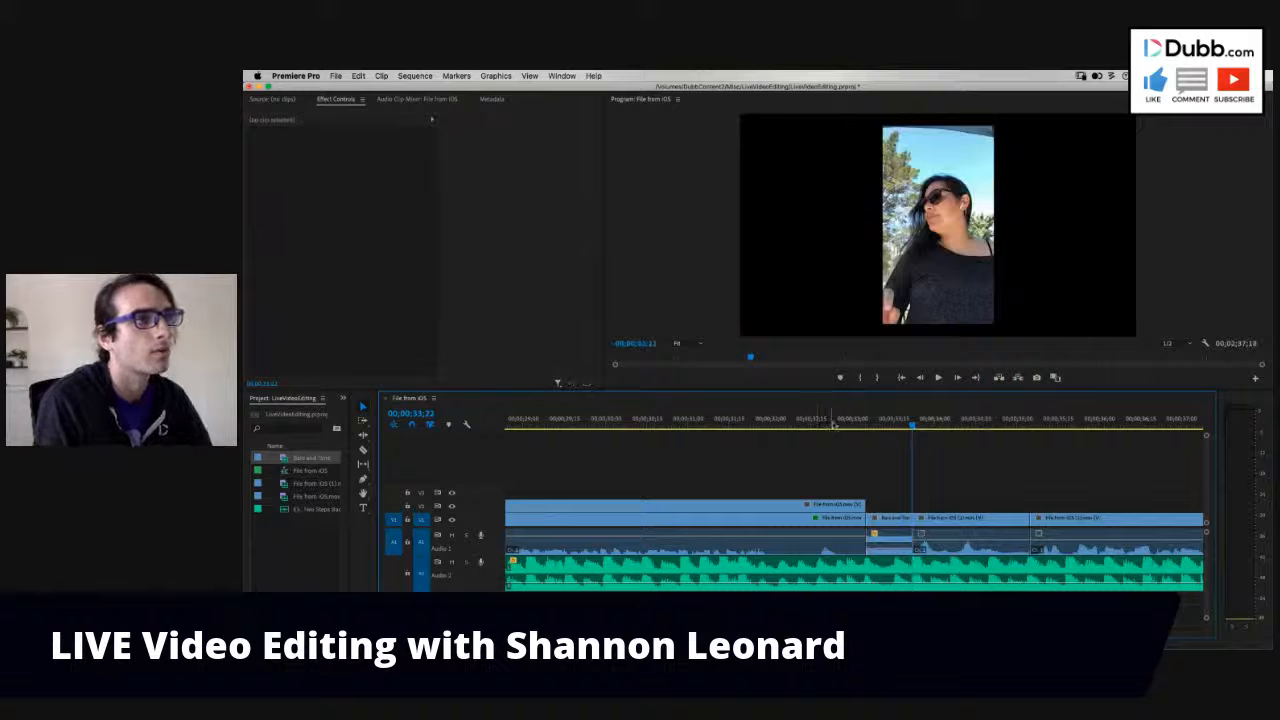
- Play across the Bars and Tone clip and ripple-trim the end of the short segment after it to 00;00;35;00
left_click(834, 424)
key("minus")
key("minus")
key("space")
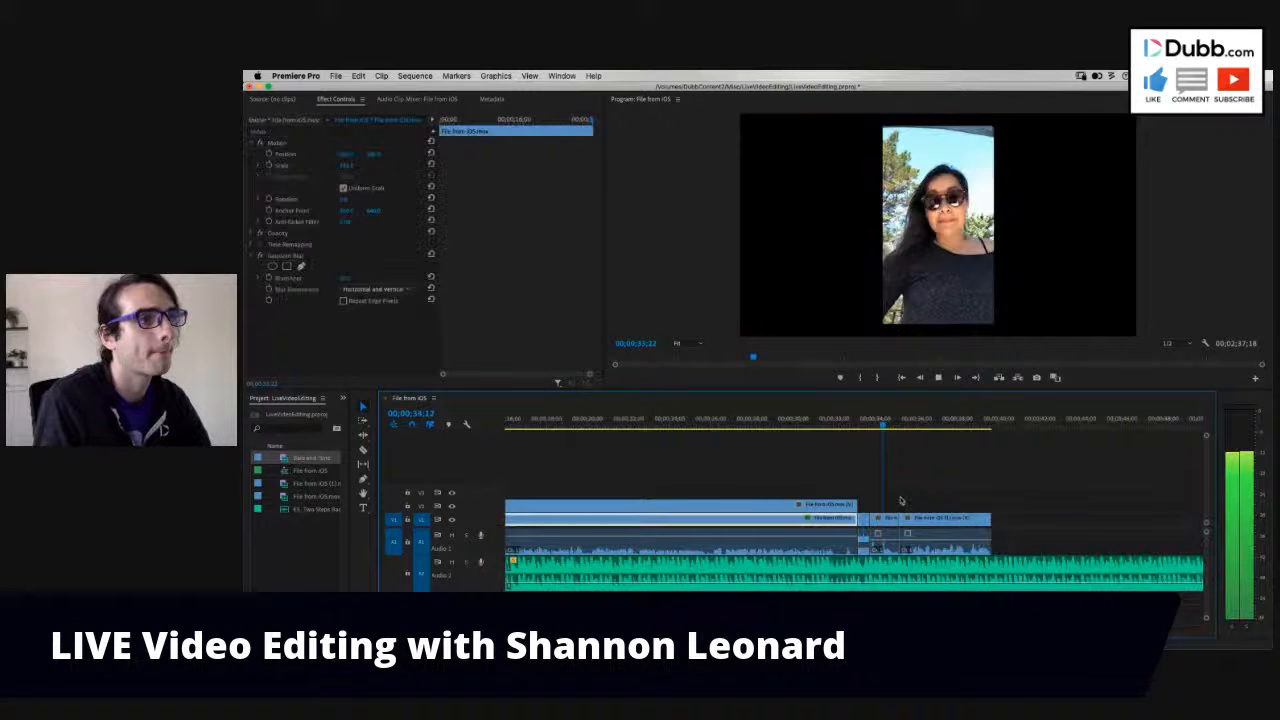
key("space")
left_click_drag(918, 521, 914, 524)
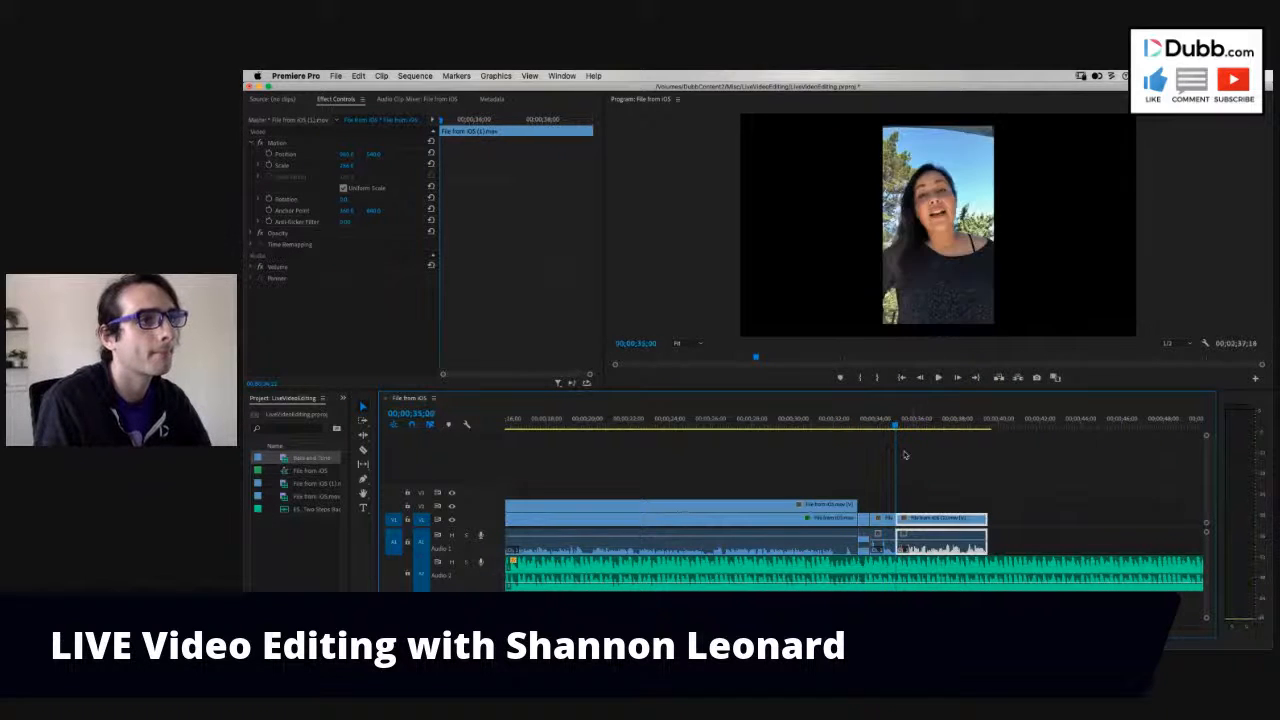
- Lower the volume of the short segment after the Bars and Tone clip and play on from 00;00;33;10
left_click(862, 427)
left_click(884, 529)
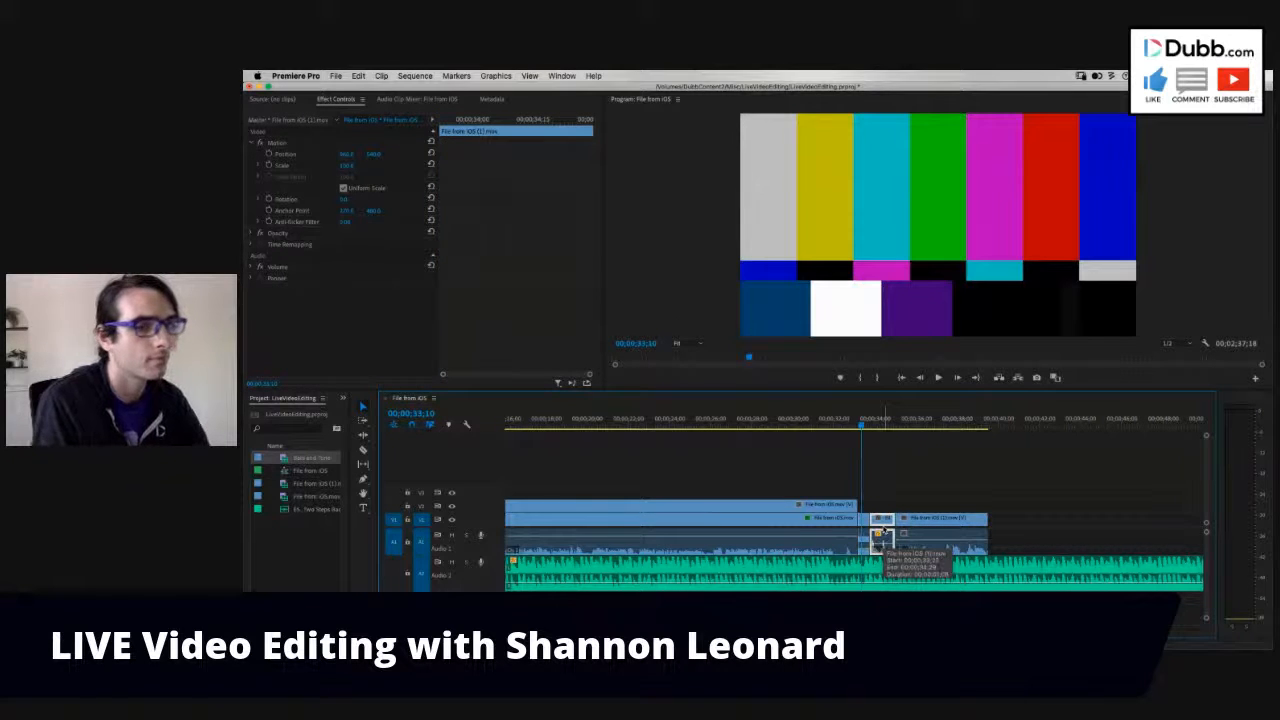
key("space")
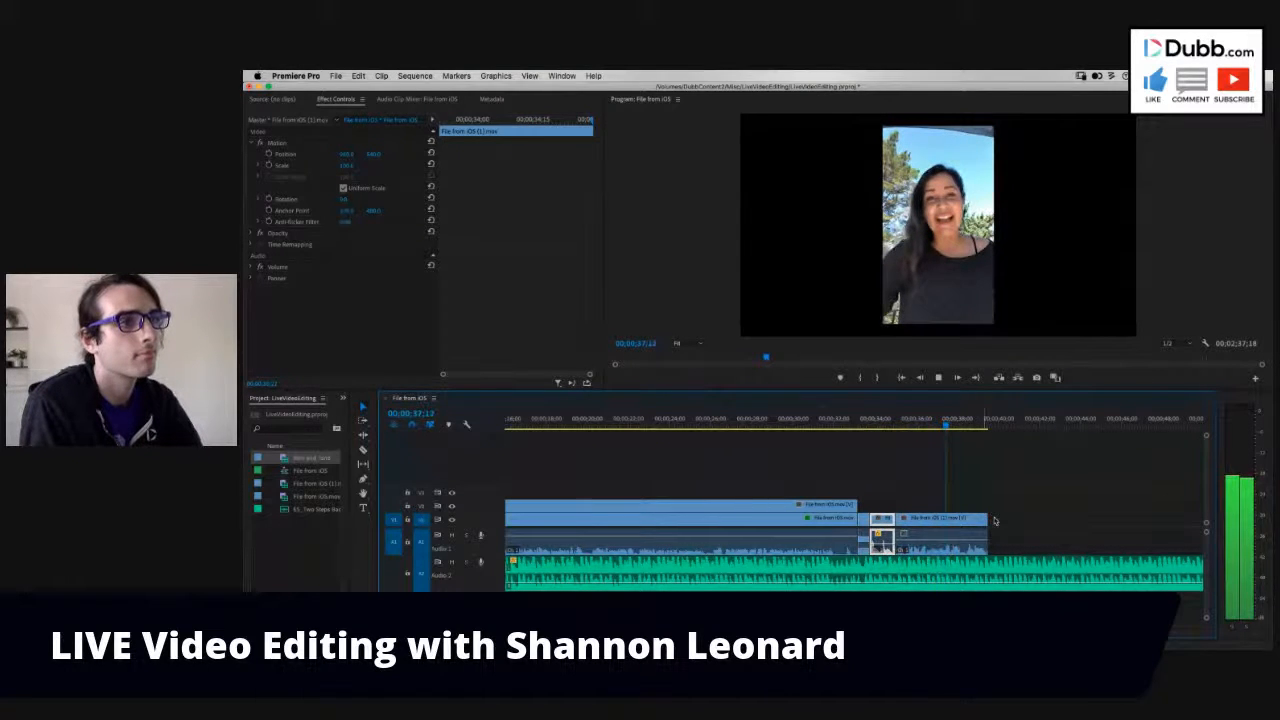
- Replay the final segment from shortly after its start to check its timing against the music
left_click(914, 426)
key("space")
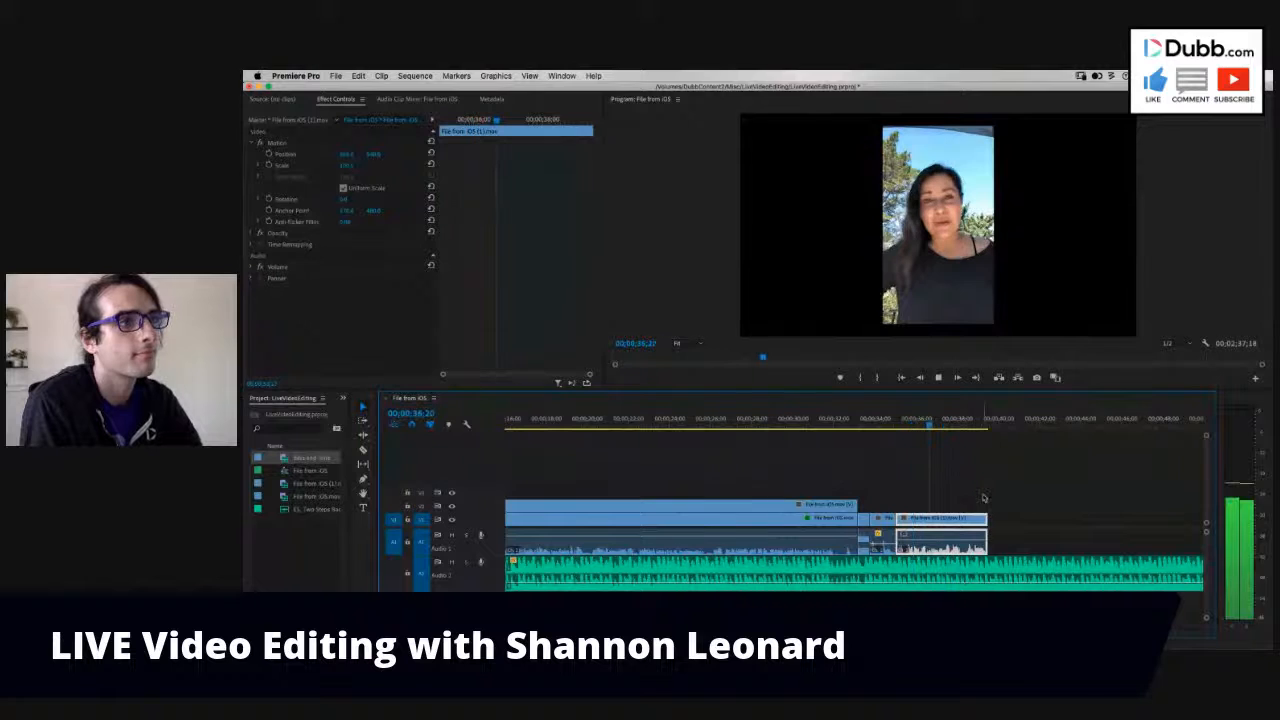
left_click(923, 434)
left_click(915, 426)
key("space")
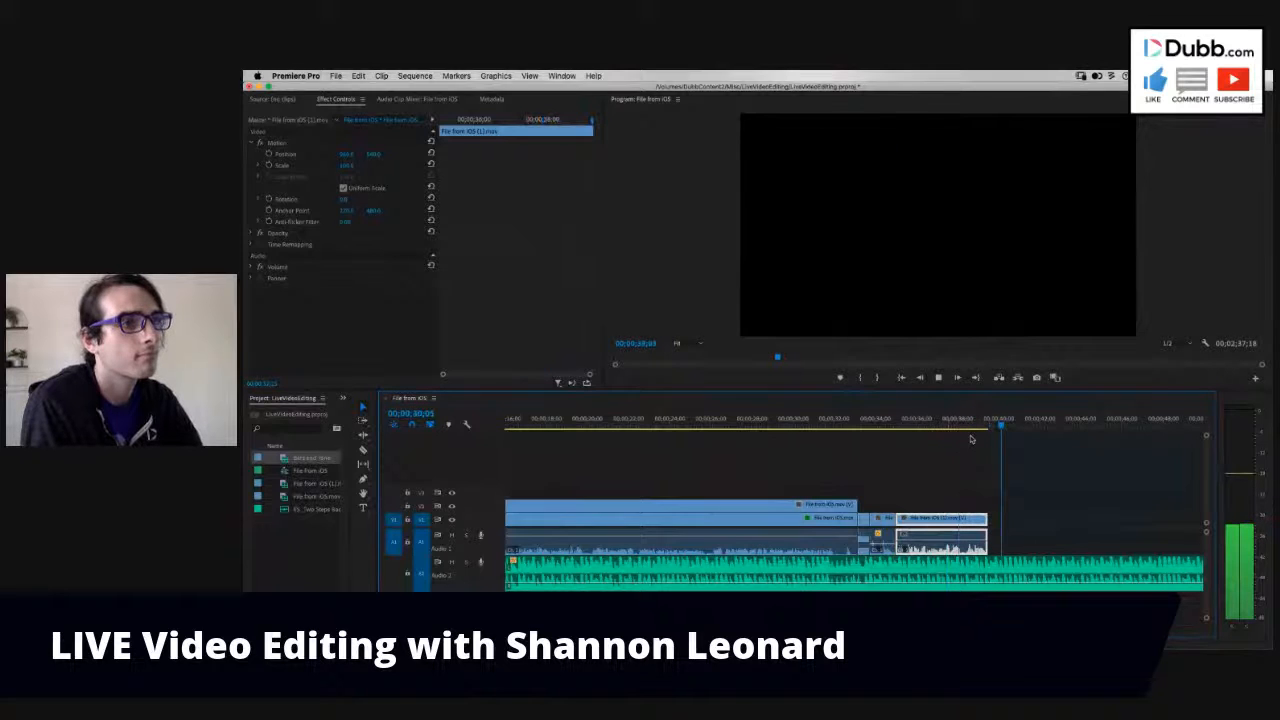
- Place a copy of the Bars and Tone clip directly after the final segment, keeping the insert before the short segment
left_click_drag(976, 428, 985, 428)
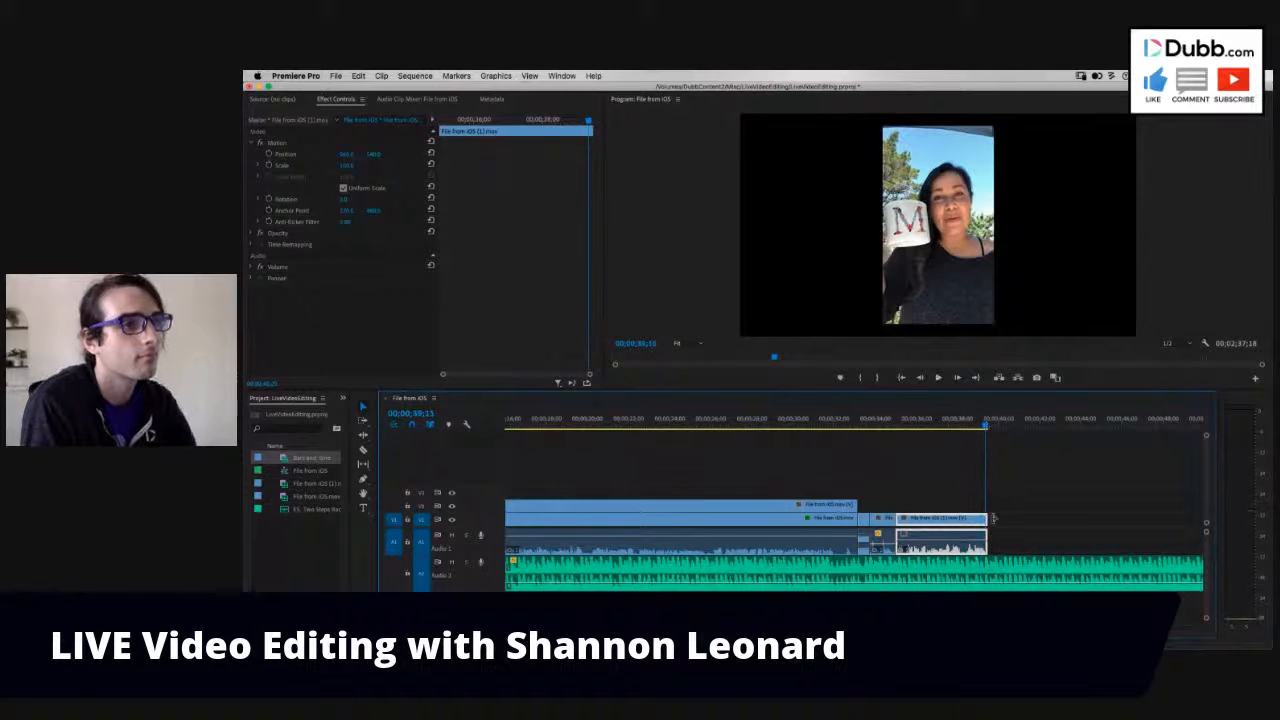
left_click_drag(989, 519, 992, 522)
left_click(864, 520)
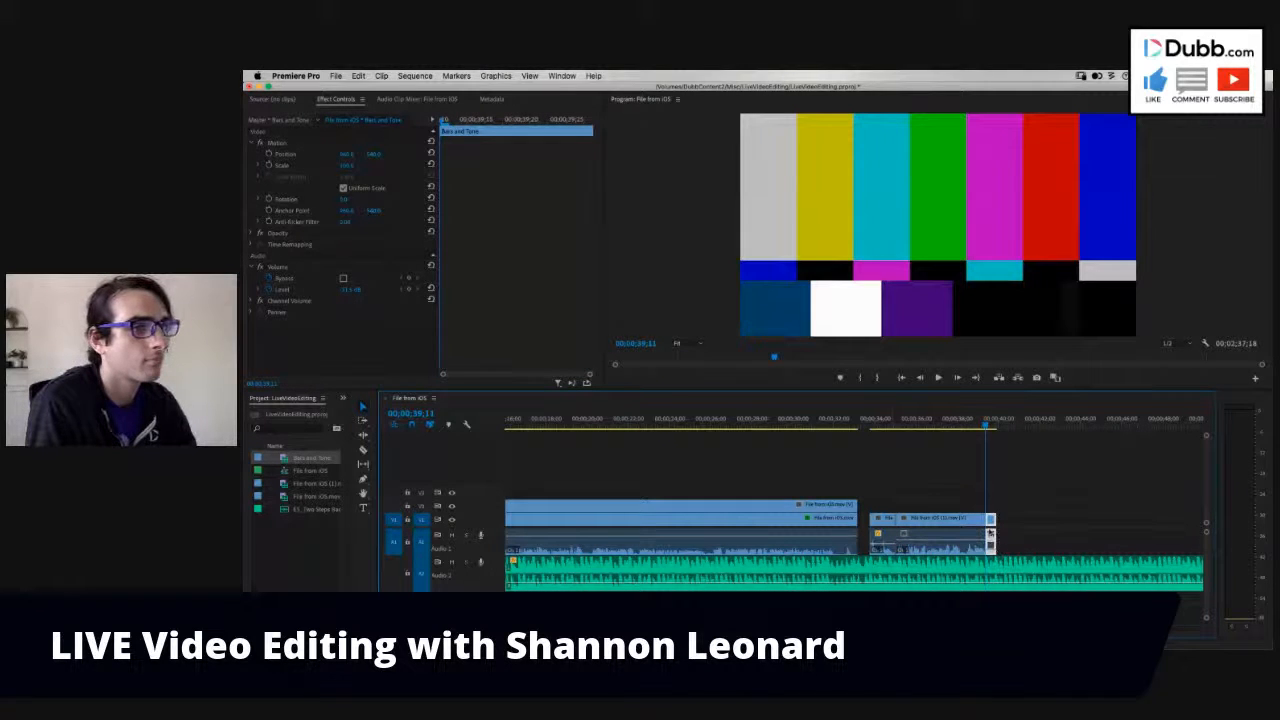
left_click_drag(870, 518, 858, 518)
- Play from 00;00;32;18 through the closing Bars and Tone clip, sample the opening, and replay the ending to check timing and sound
left_click(845, 424)
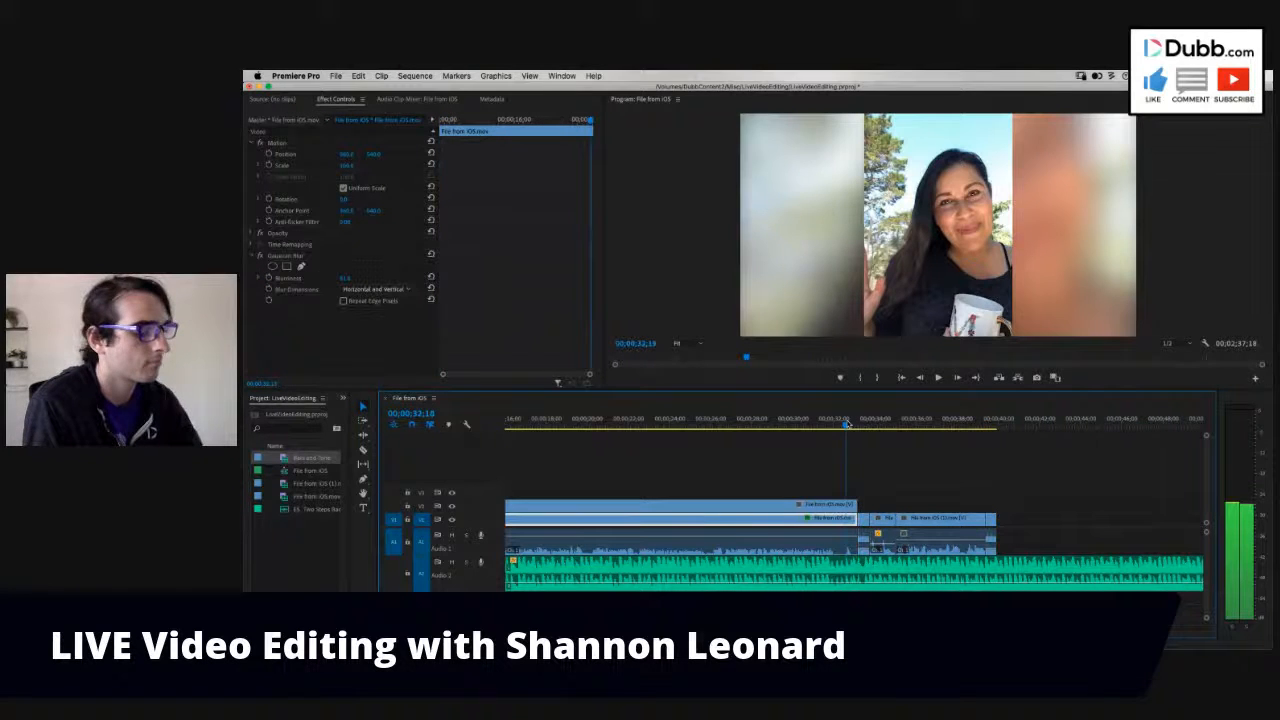
key("space")
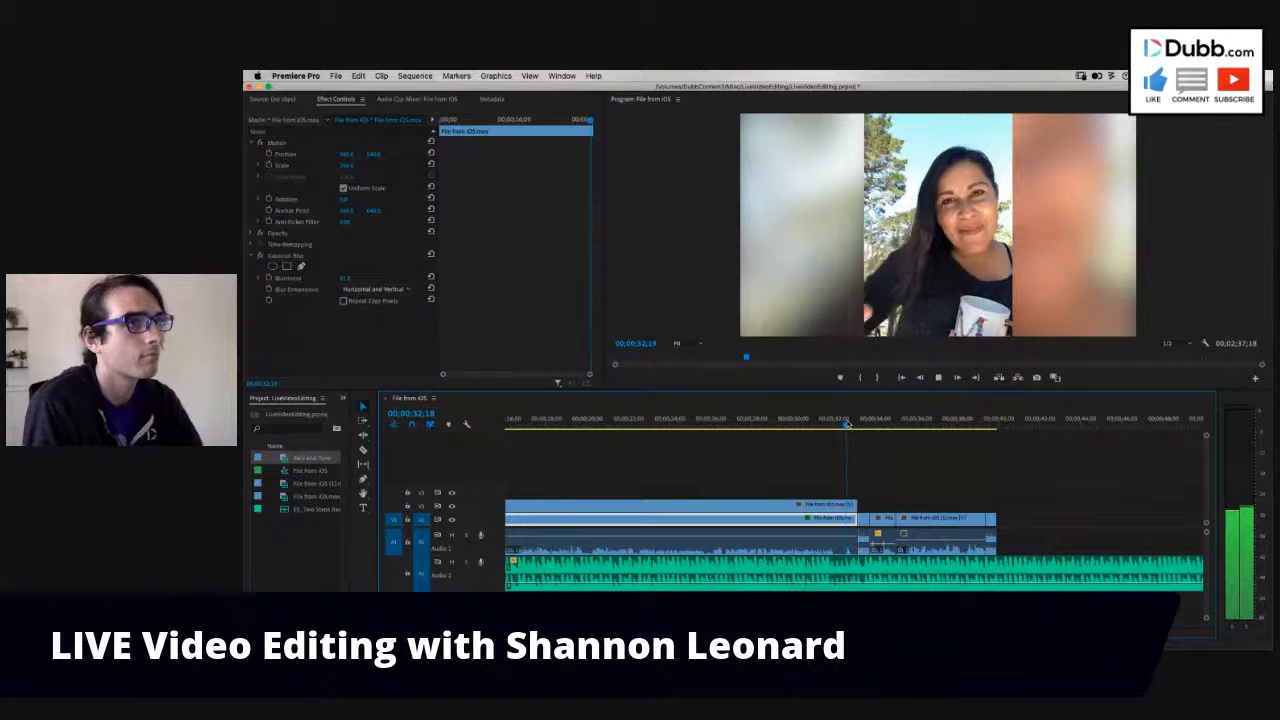
key("minus")
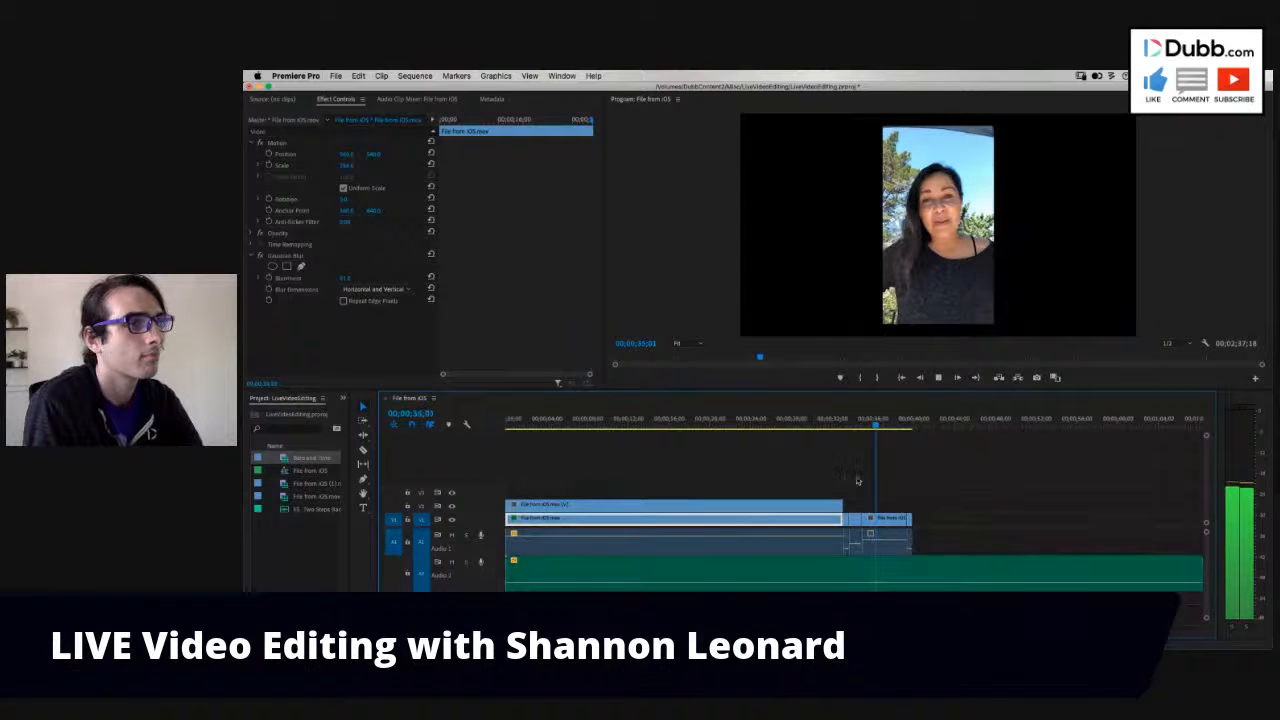
key("minus")
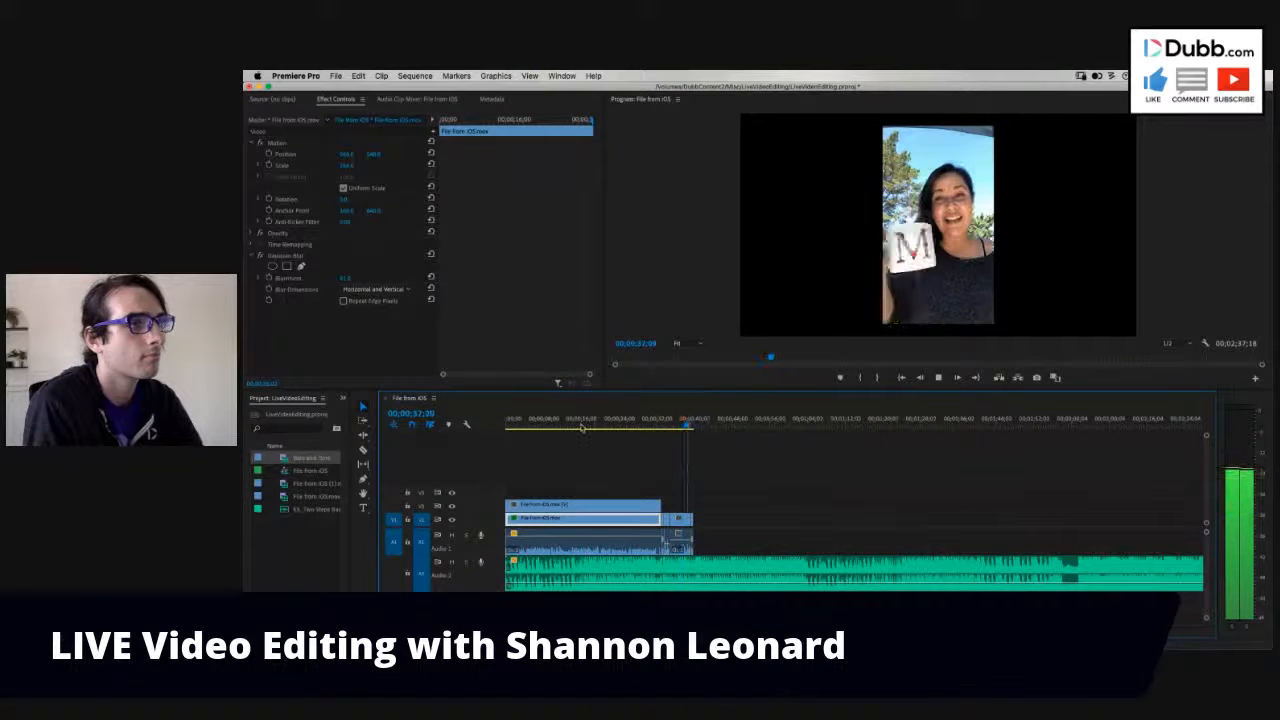
key("Home")
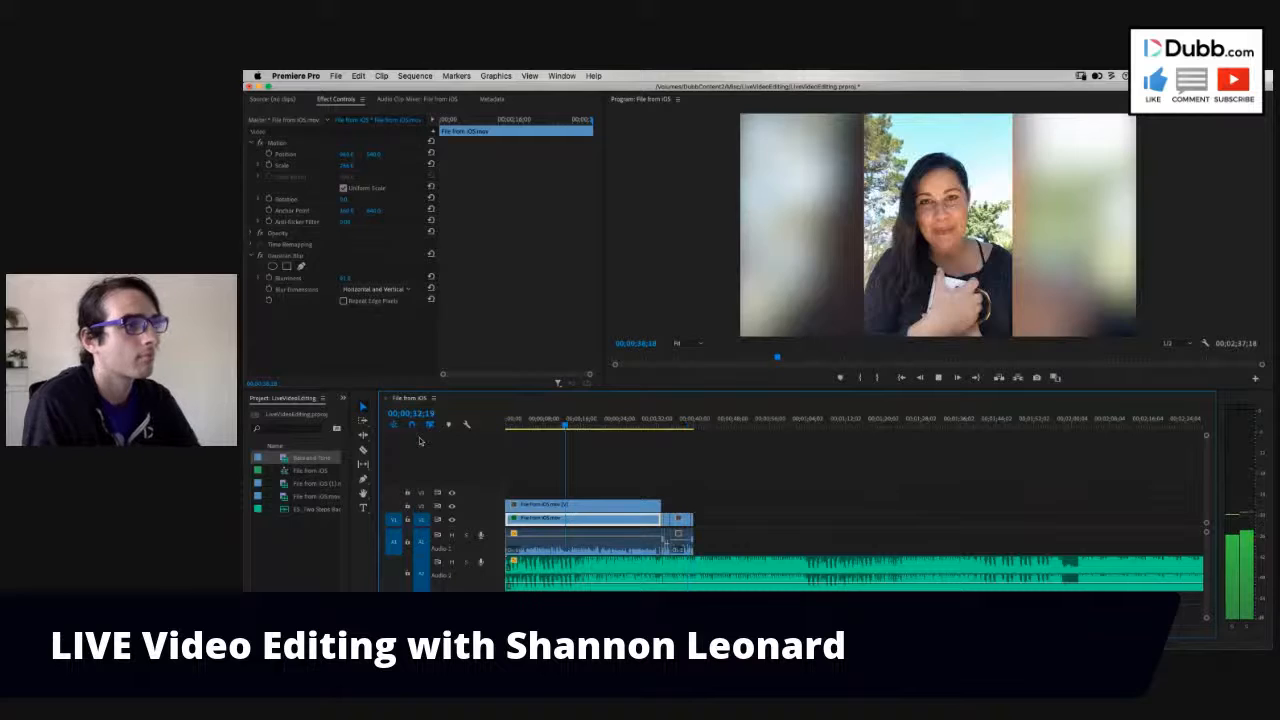
key("space")
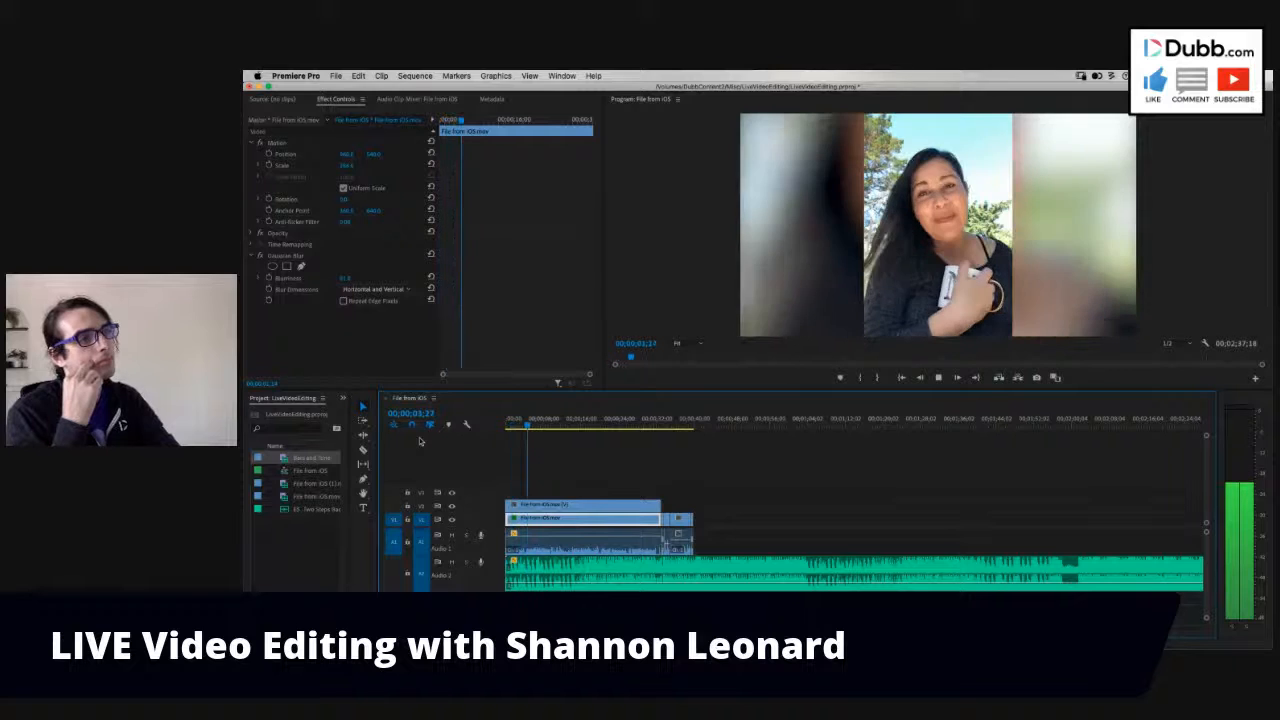
key("space")
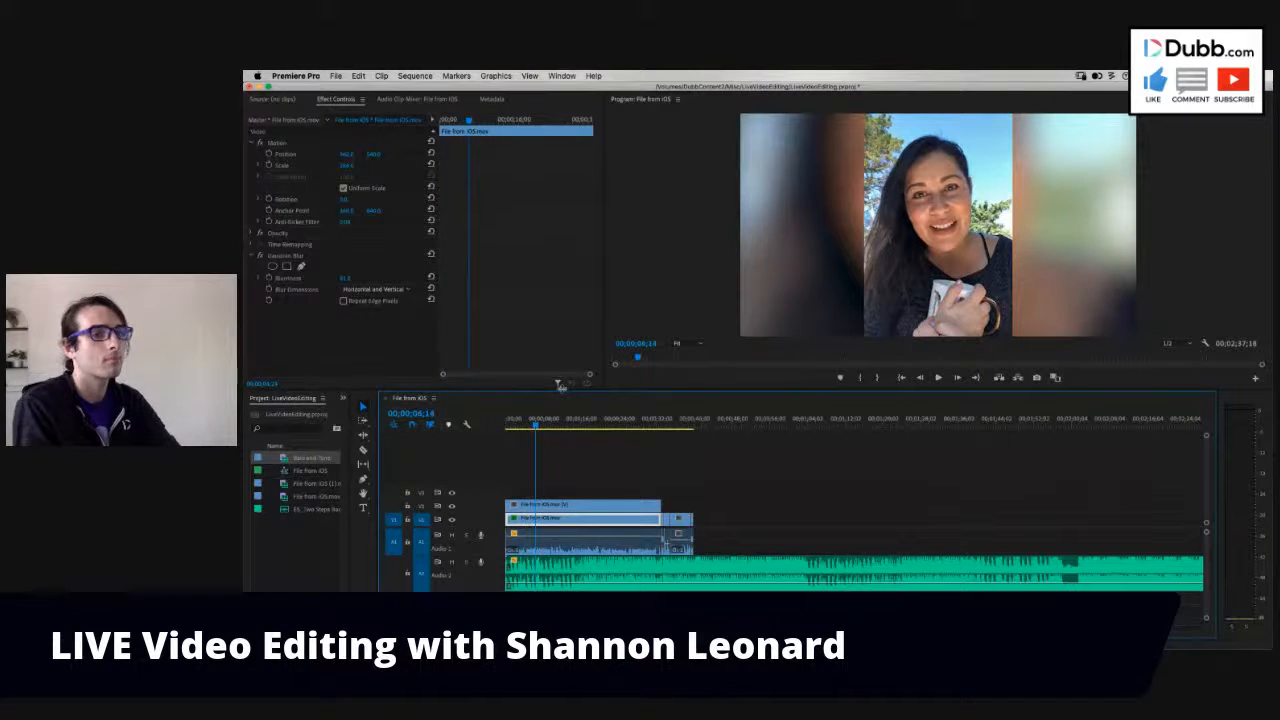
left_click(660, 424)
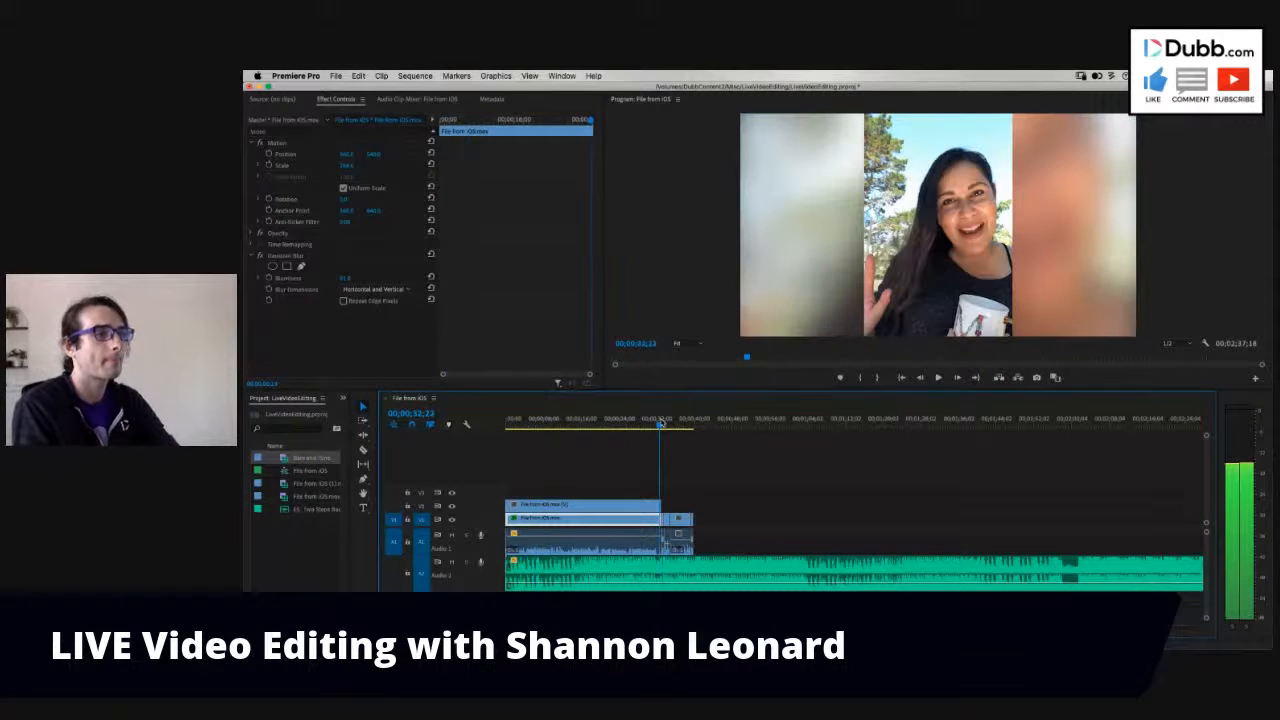
key("space")
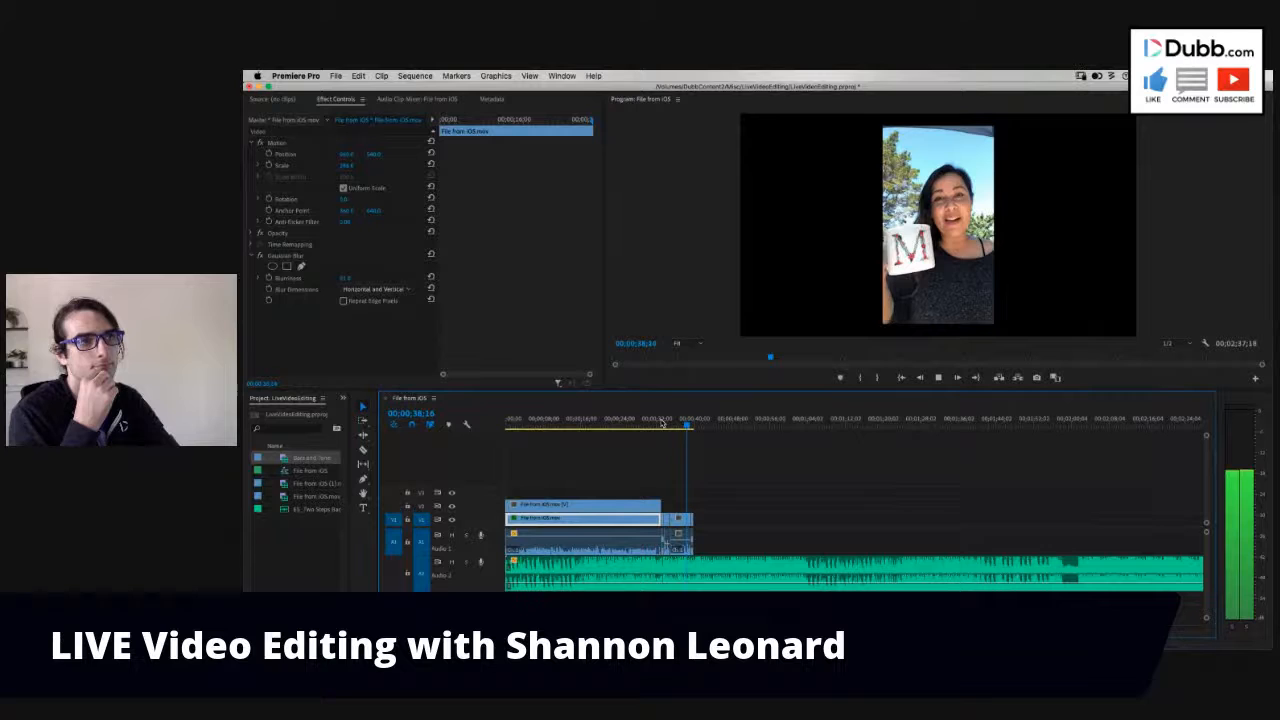
key("space")
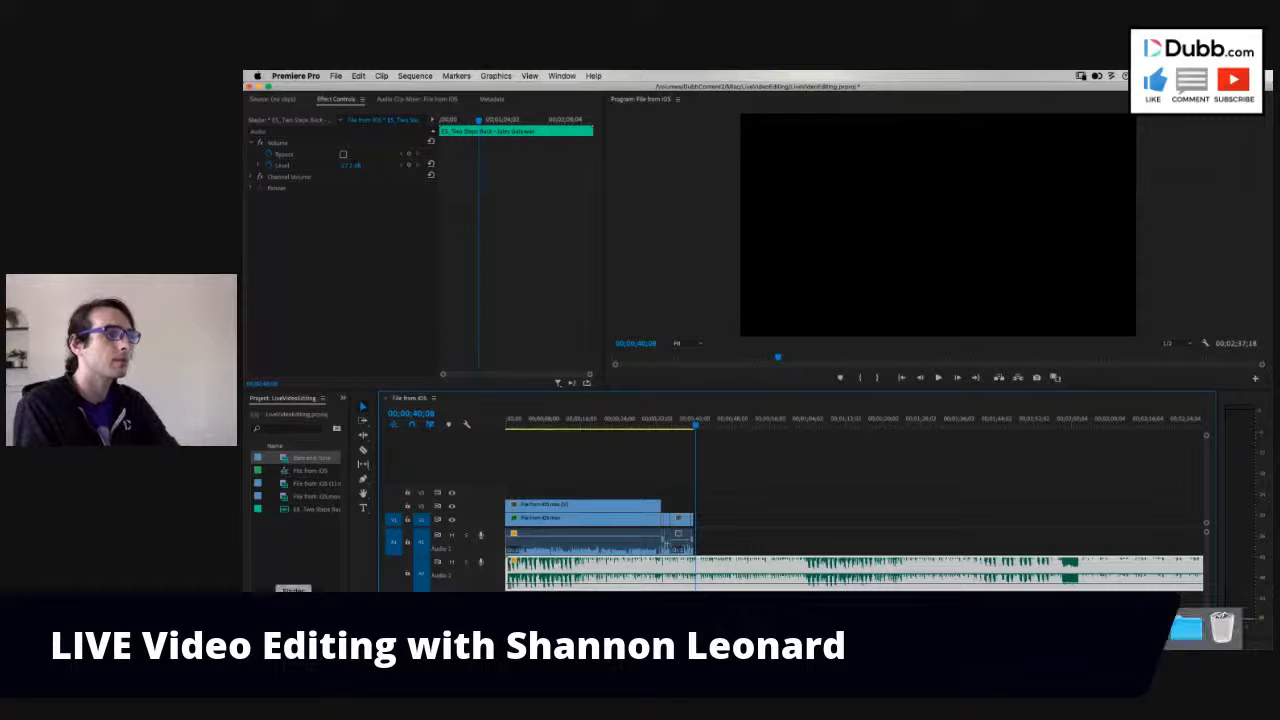
- Bring Dubb-Ani-Logo1.mov from Finder onto track V2 and align its start with the end of the closing Bars and Tone clip
left_click(293, 627)
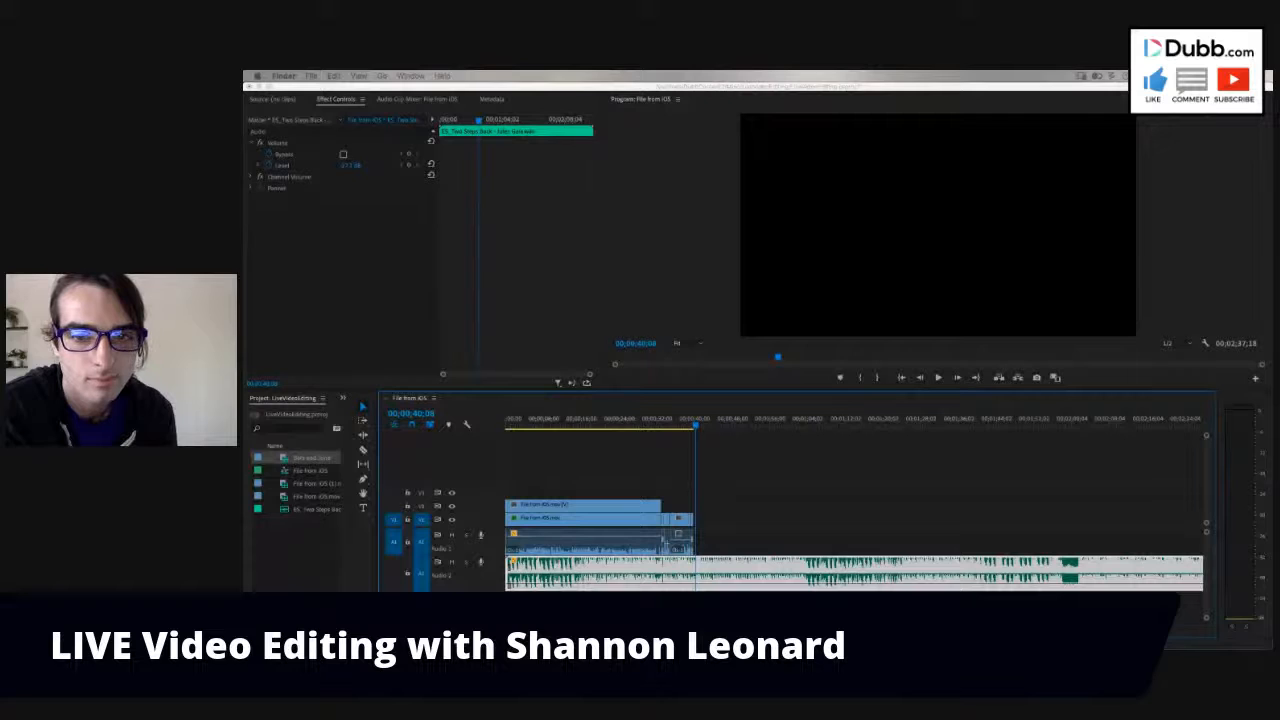
left_click_drag(851, 360, 720, 506)
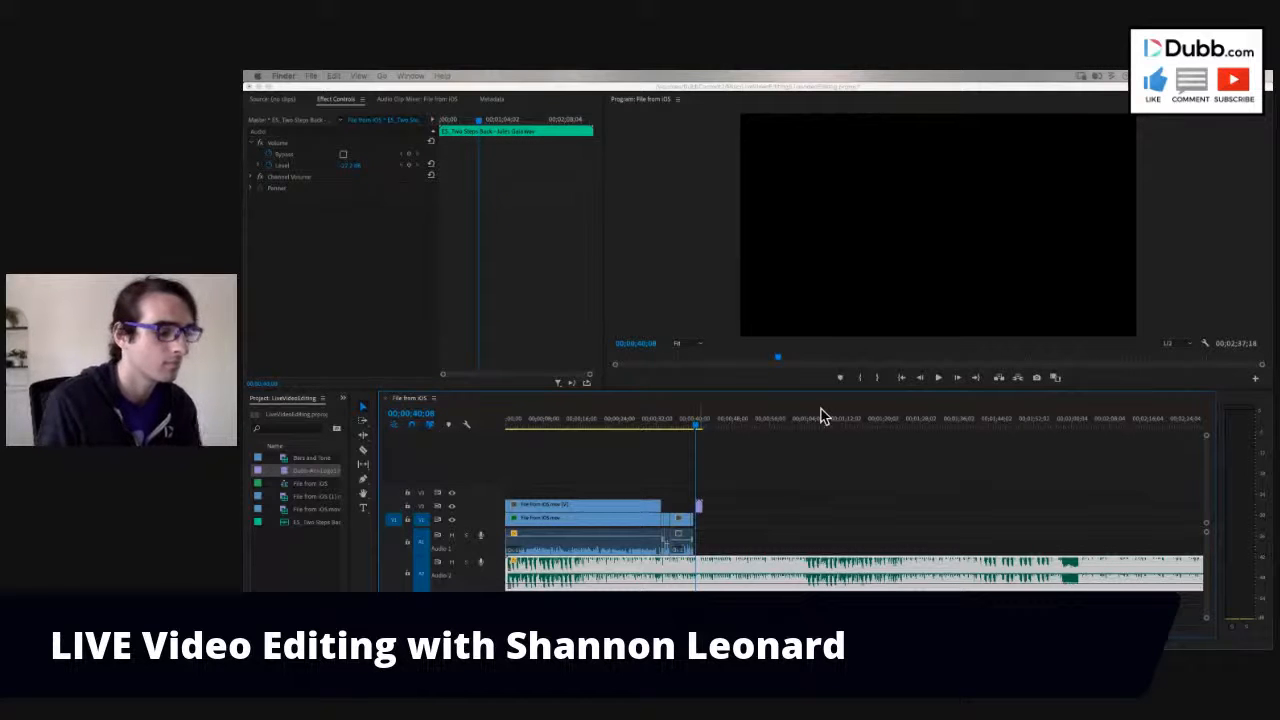
left_click(758, 484)
key("=")
key("=")
left_click_drag(877, 512, 864, 512)
left_click(842, 428)
key("space")
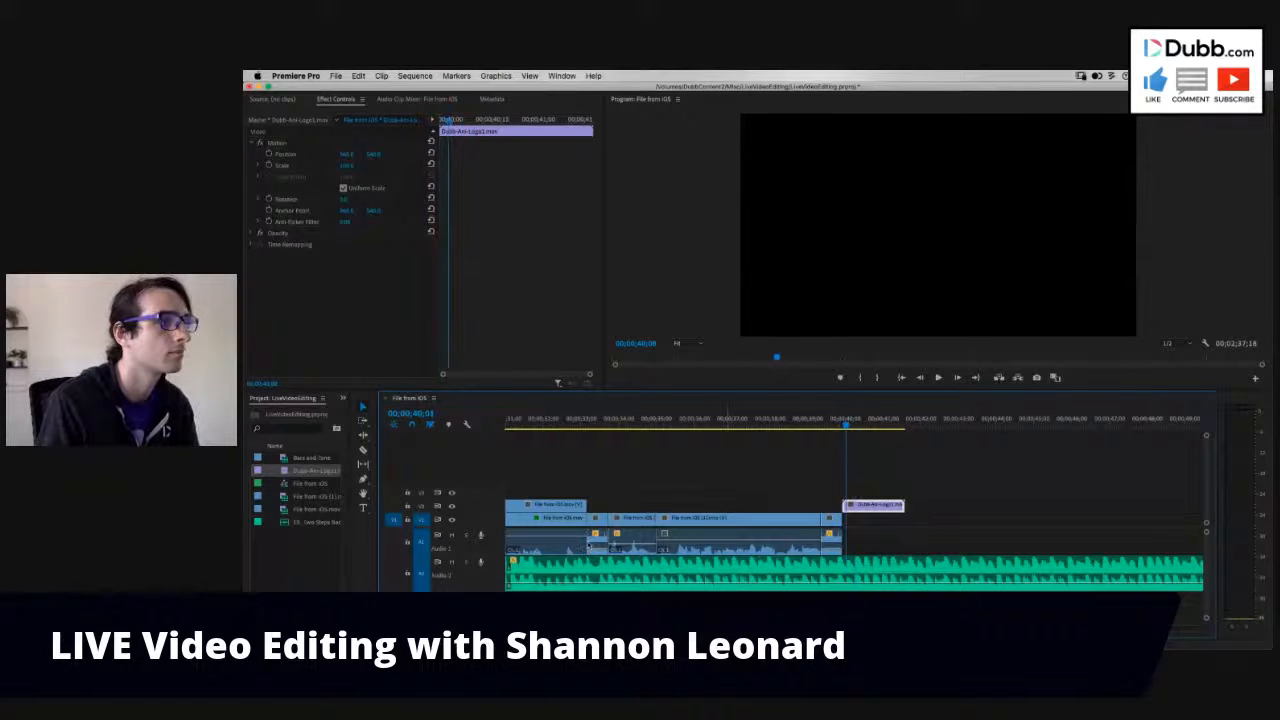
- Create a white 1920 × 1080 color matte at 29.97 fps drop-frame with square pixels, named Color Matte
left_click(297, 562)
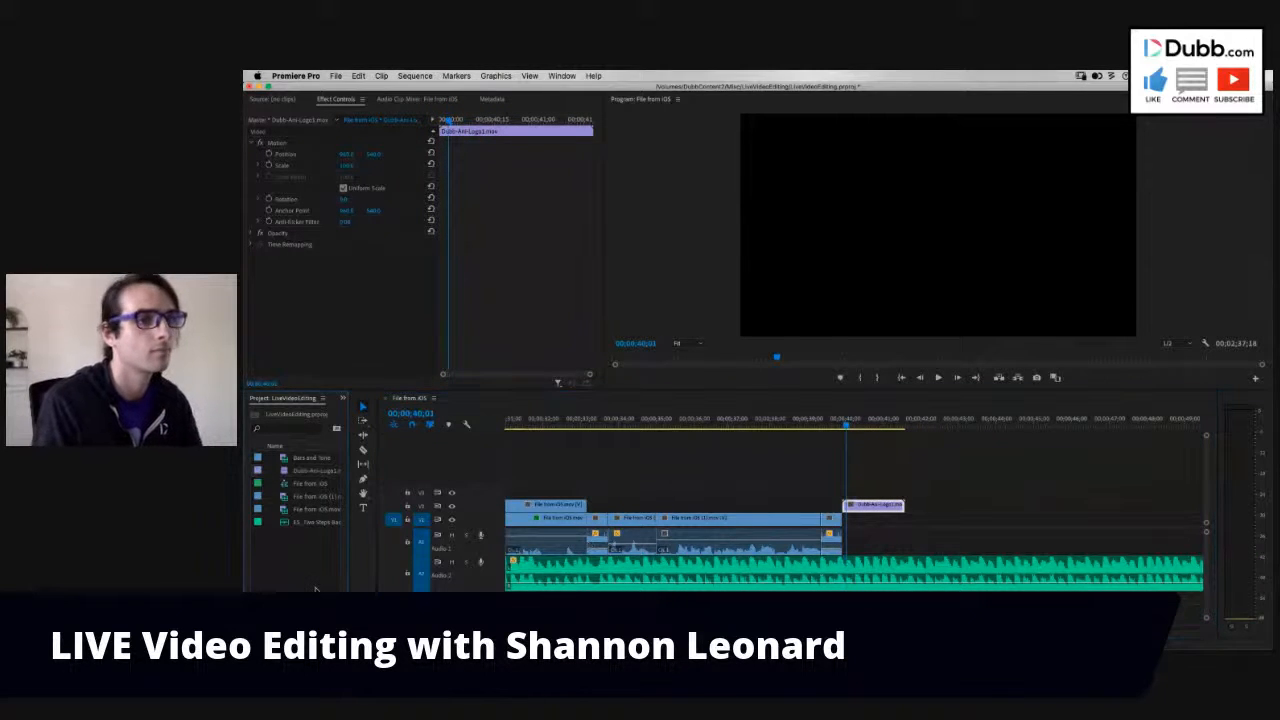
key("grave")
left_click(1240, 628)
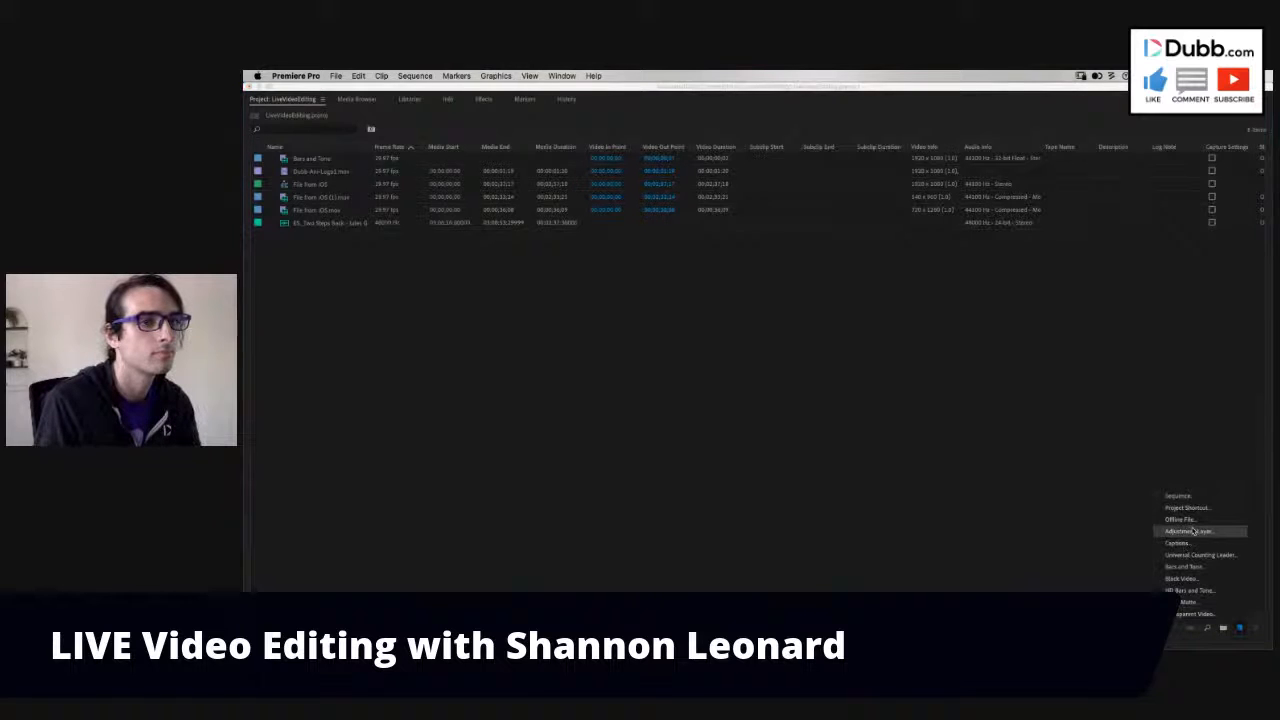
left_click(1180, 601)
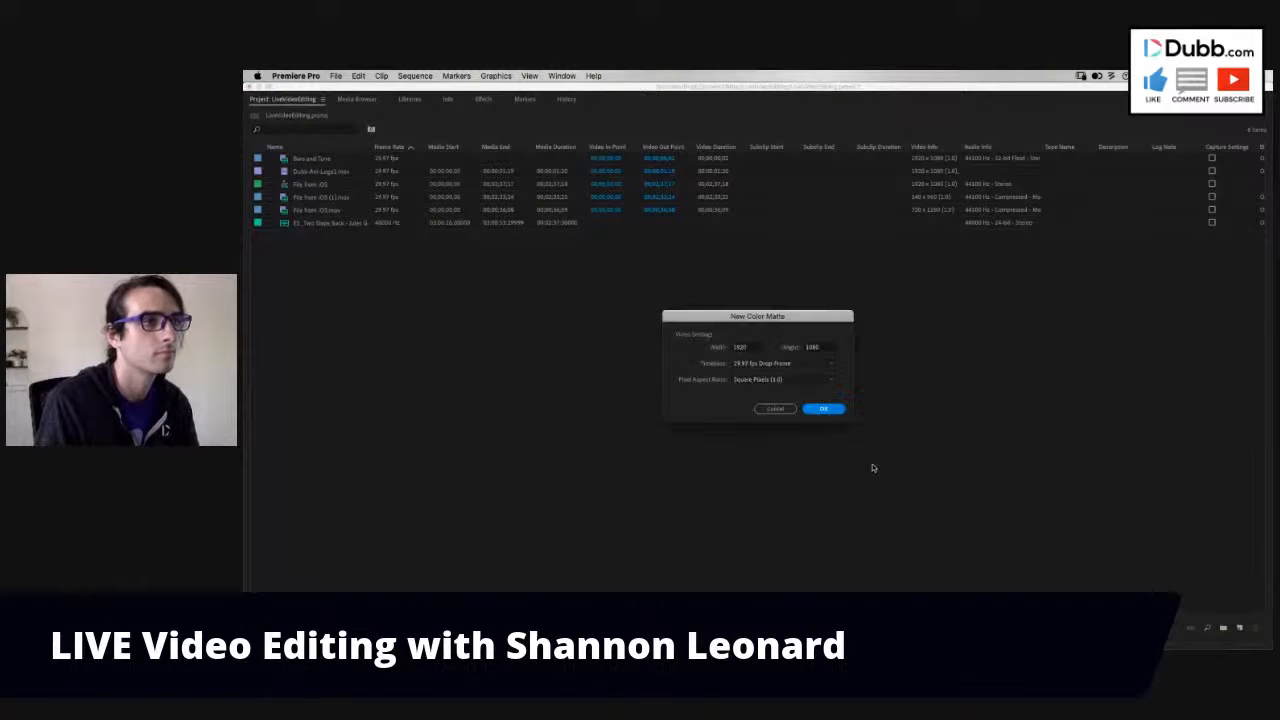
left_click(823, 409)
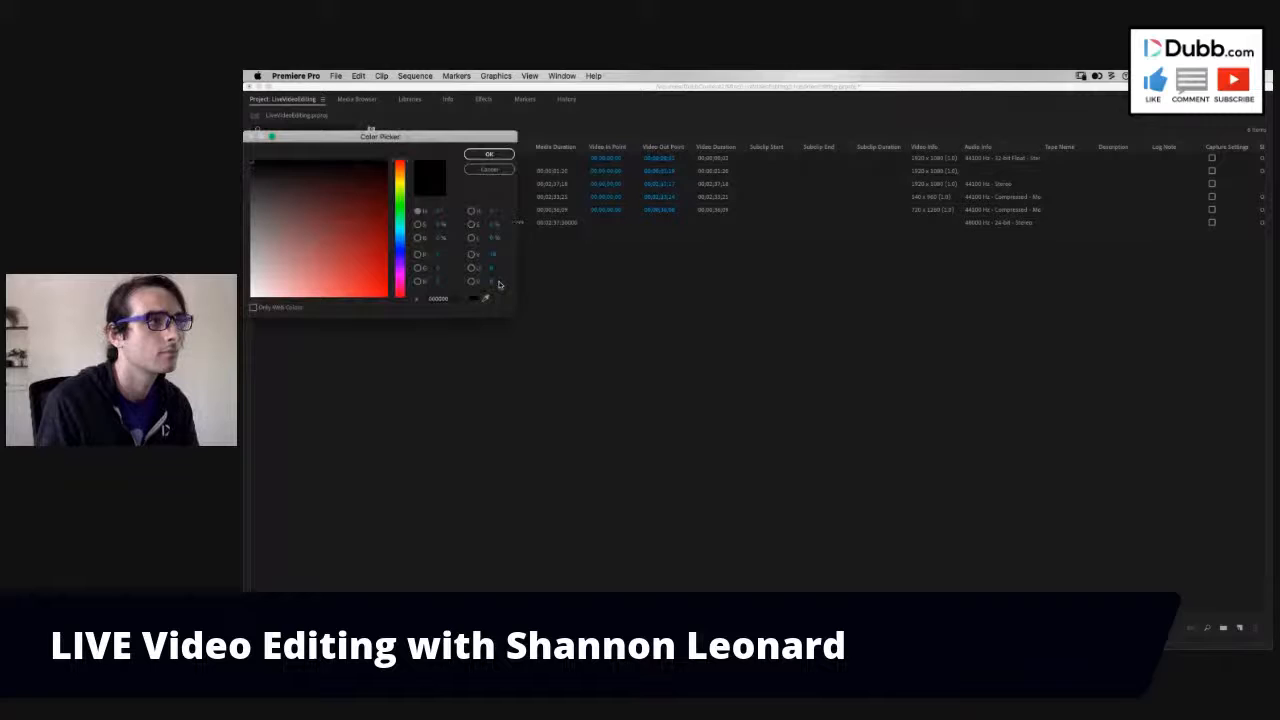
left_click(252, 296)
left_click(481, 157)
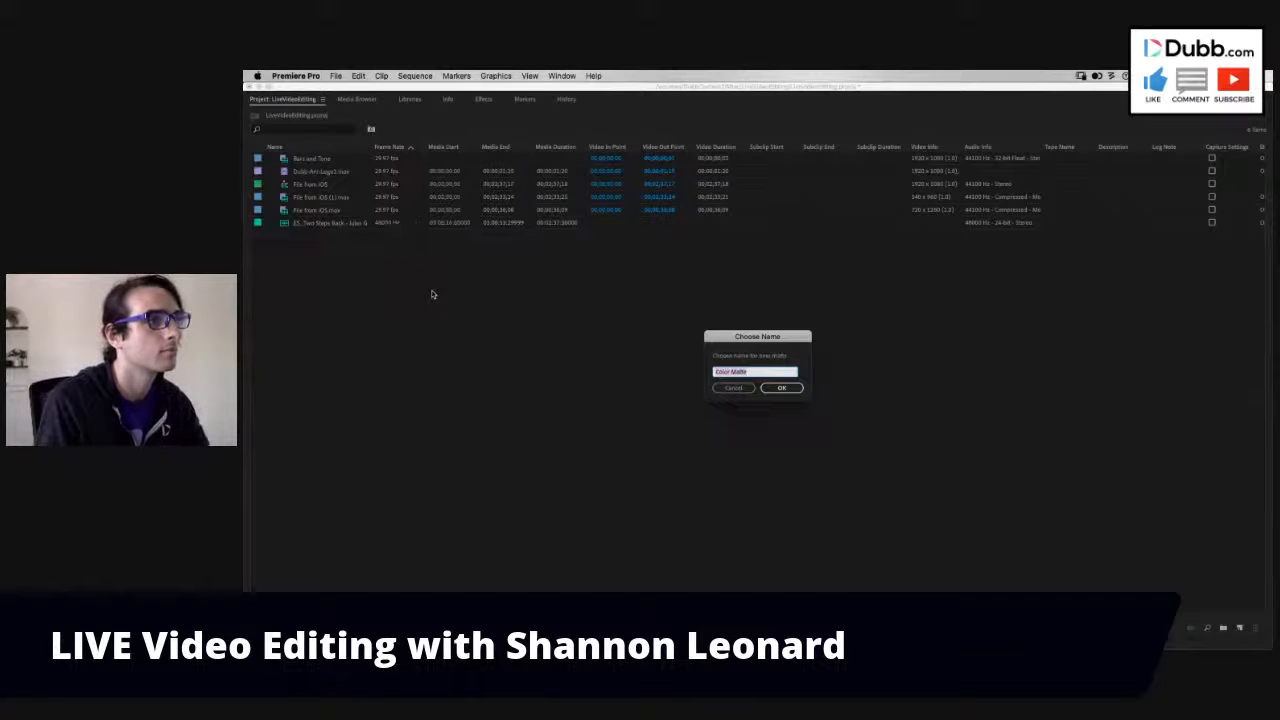
key("Return")
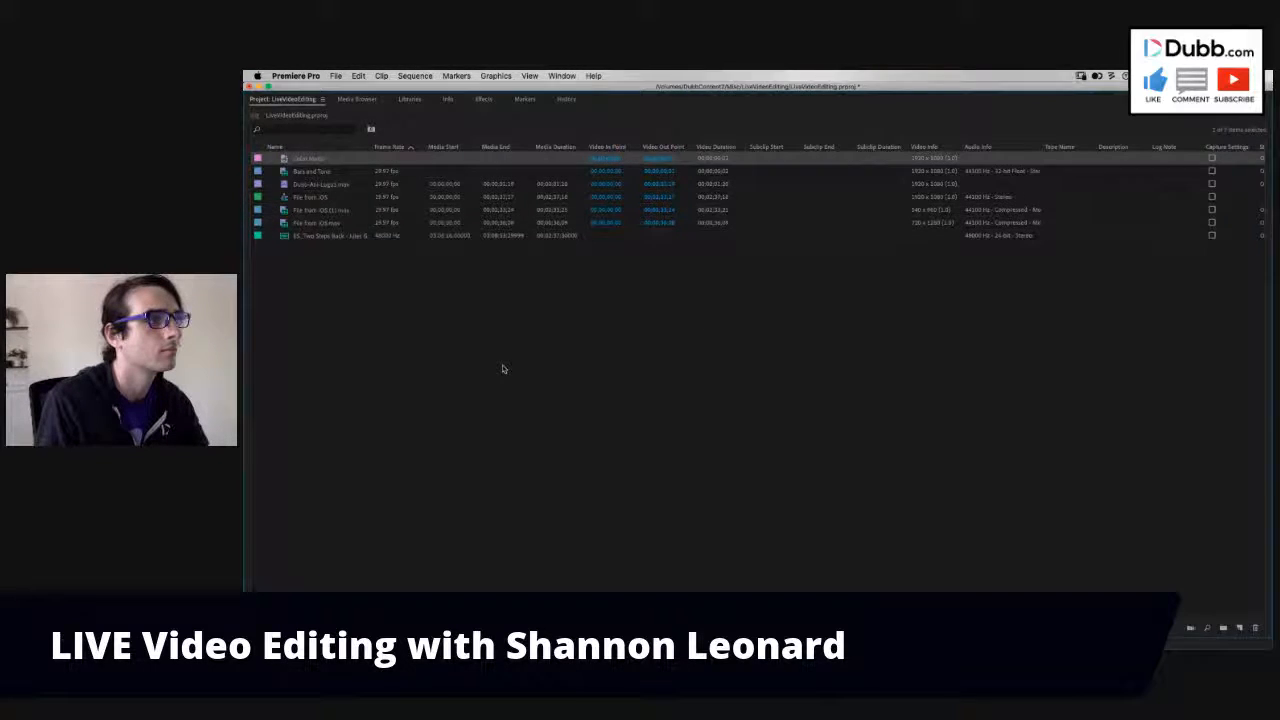
key("grave")
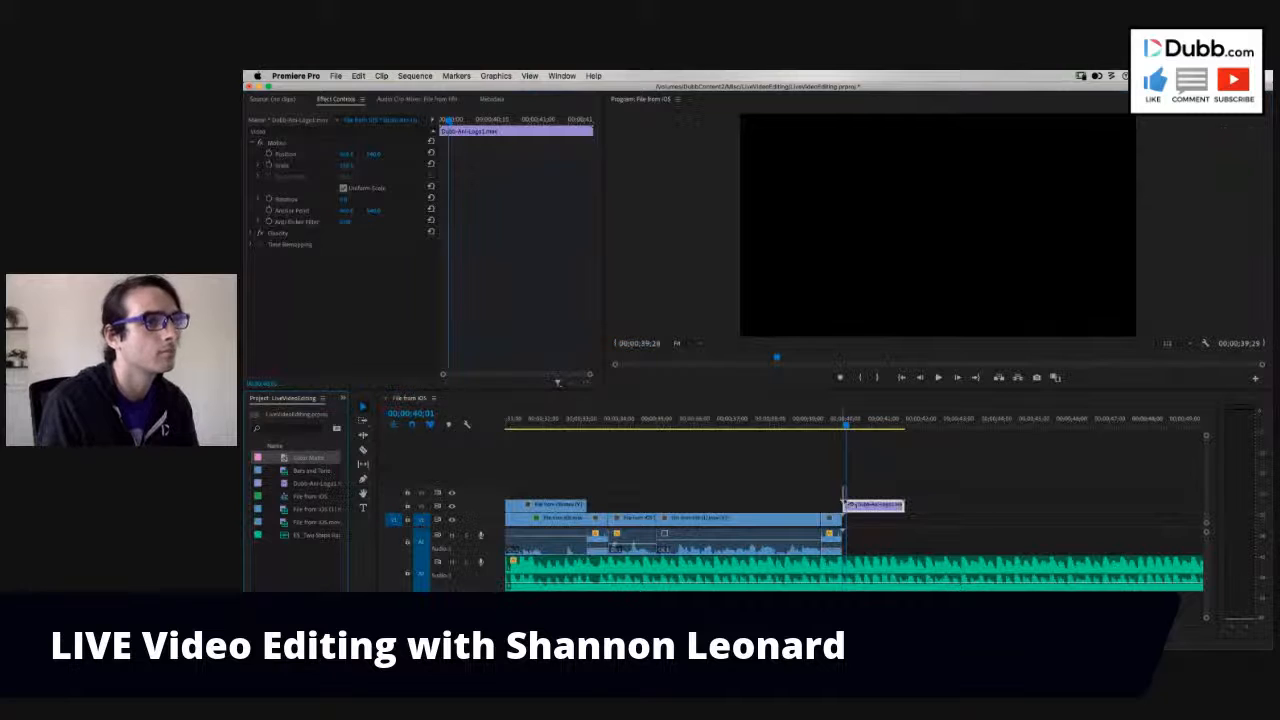
- Place the color matte on V1 beneath the logo animation, match it to the animation's length, and play the ending from 00;00;39;25
left_click_drag(844, 497, 904, 518)
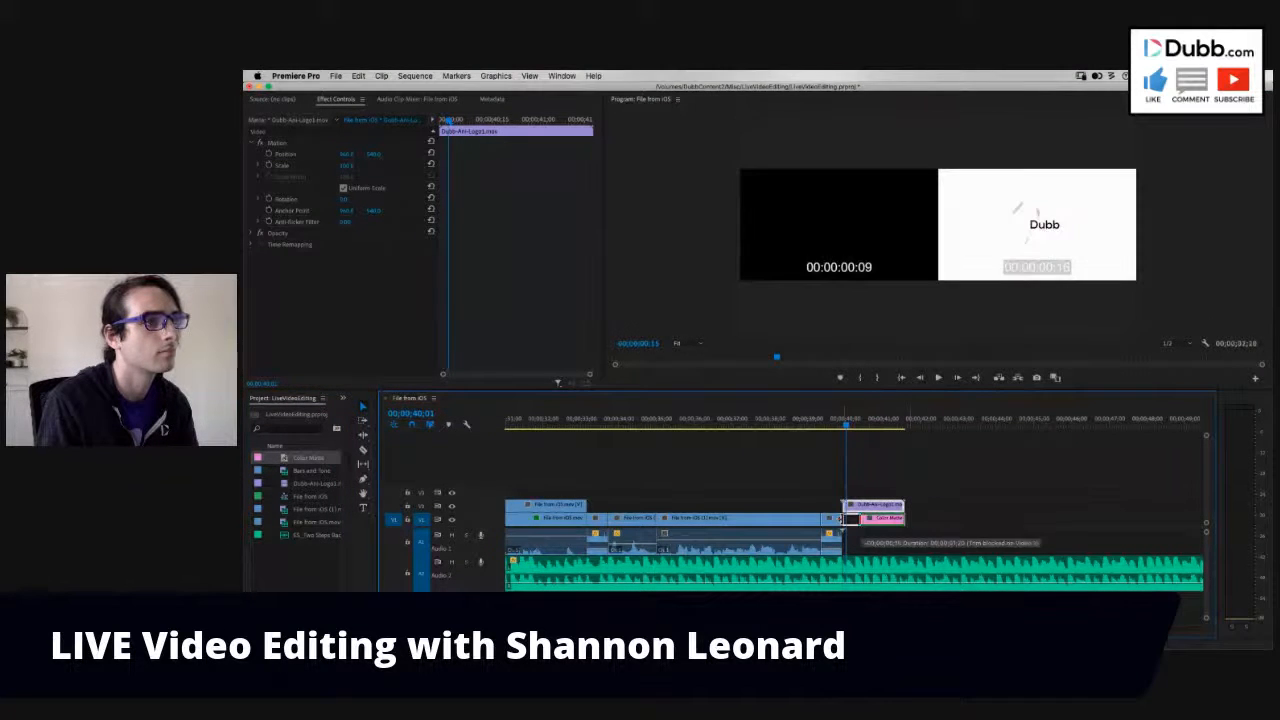
left_click(839, 424)
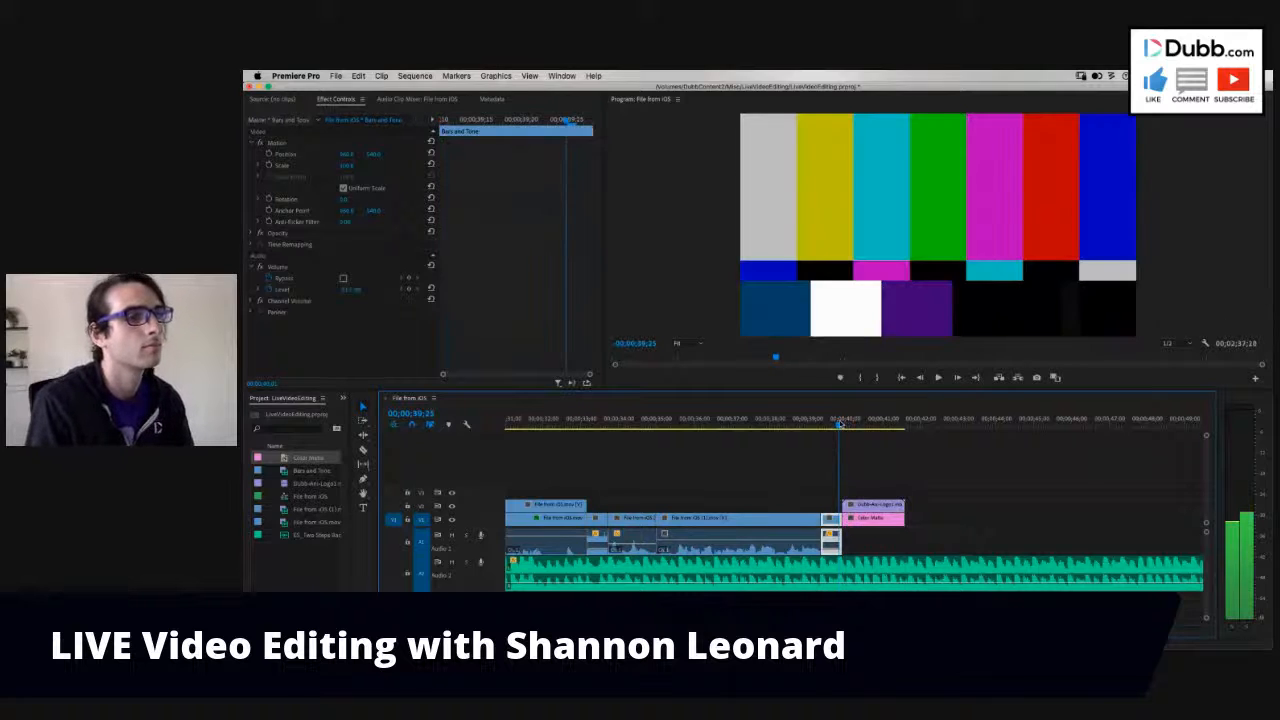
key("space")
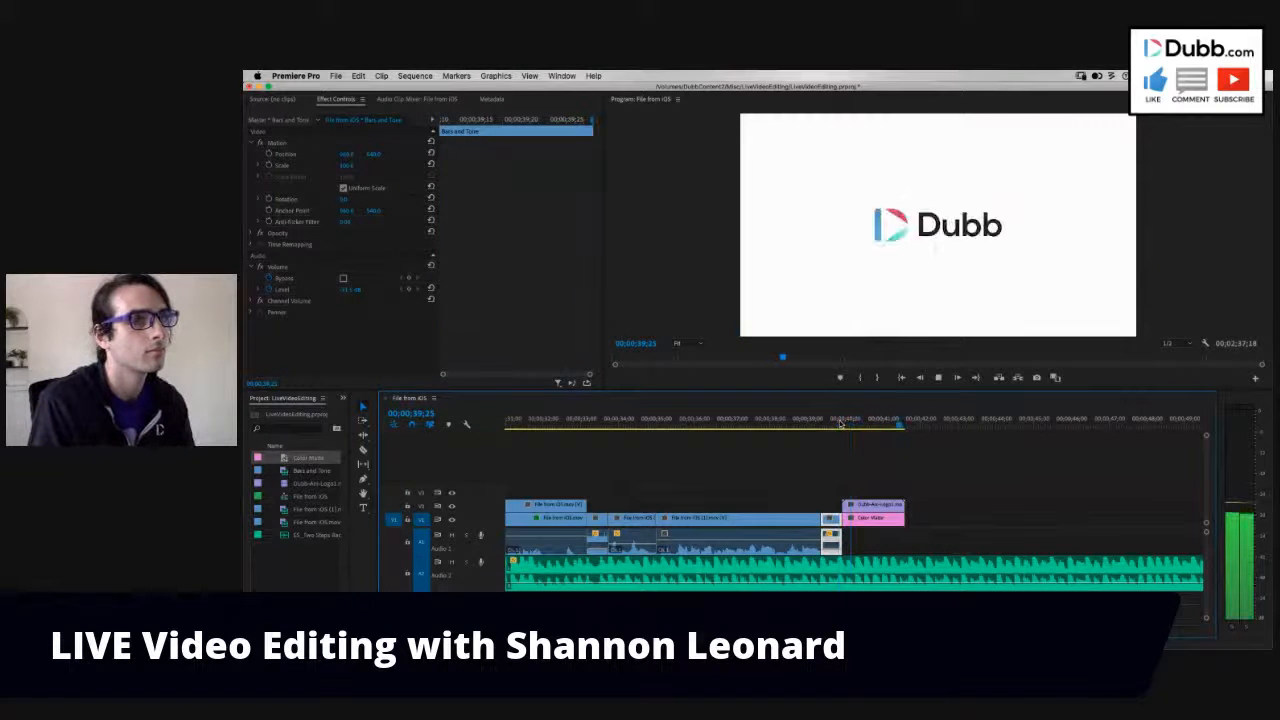
left_click(839, 424)
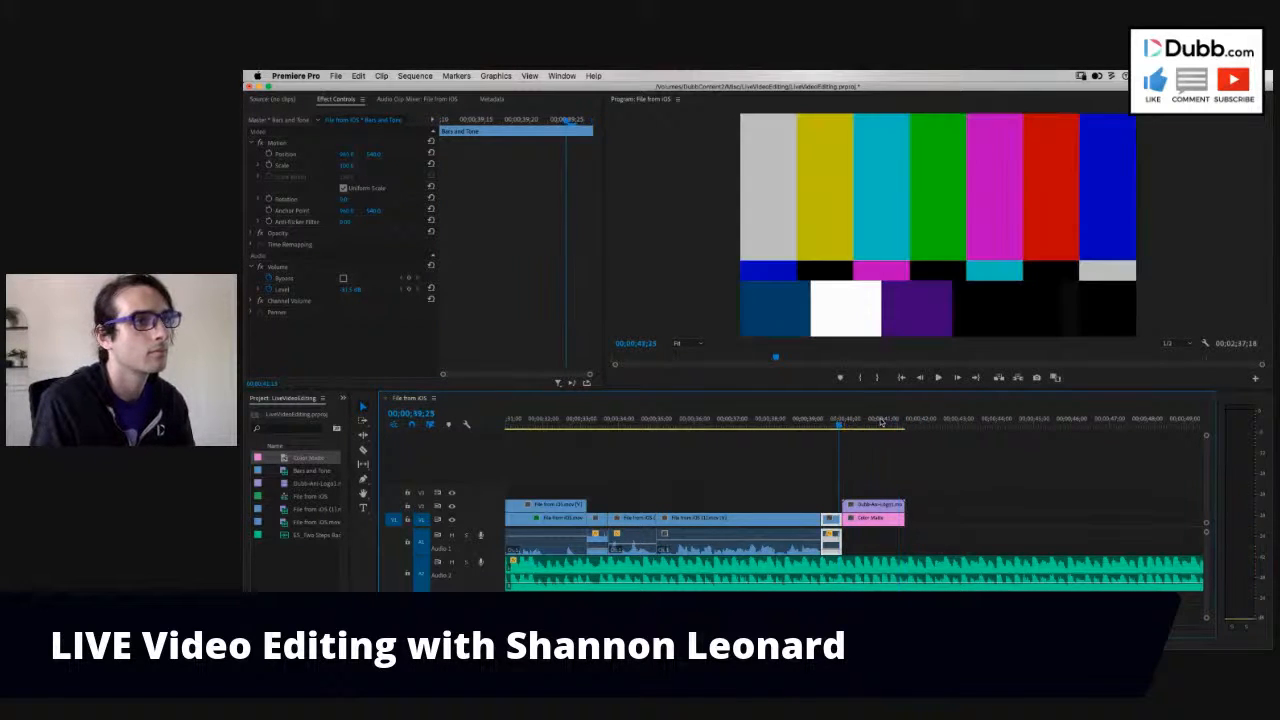
- Add a frame hold to the logo animation at 00;00;41;01 and extend the held logo and the color matte
key("space")
key("space")
left_click(877, 505)
right_click(877, 510)
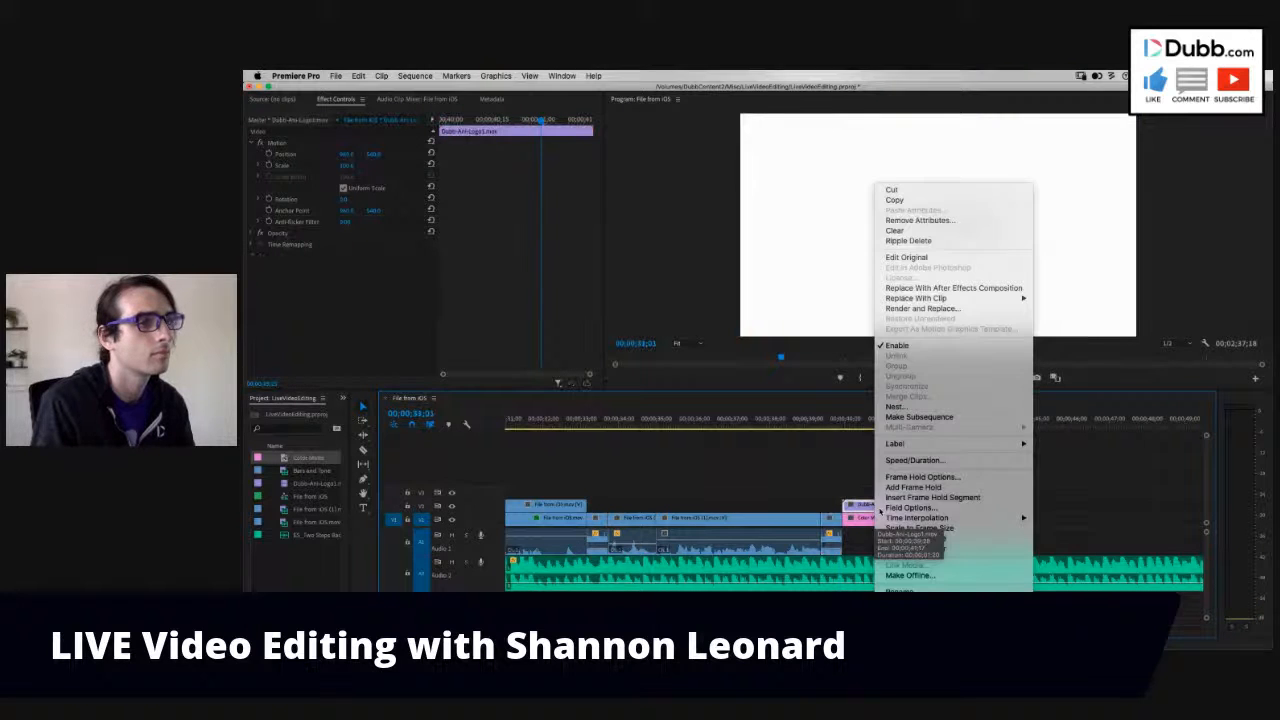
left_click(909, 516)
left_click_drag(904, 518, 1176, 505)
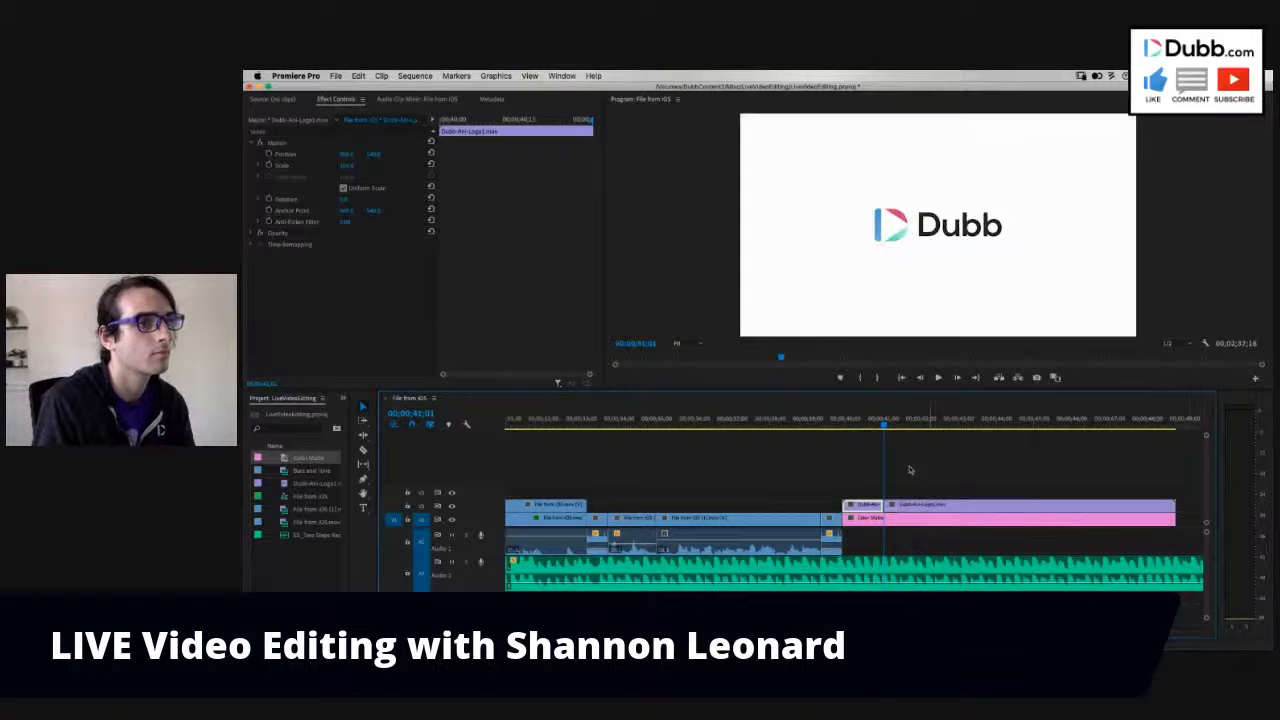
- Play the logo ending and trim the held logo and color matte to end at about 00;00;43;28
left_click(836, 424)
key("space")
left_click_drag(831, 424, 834, 424)
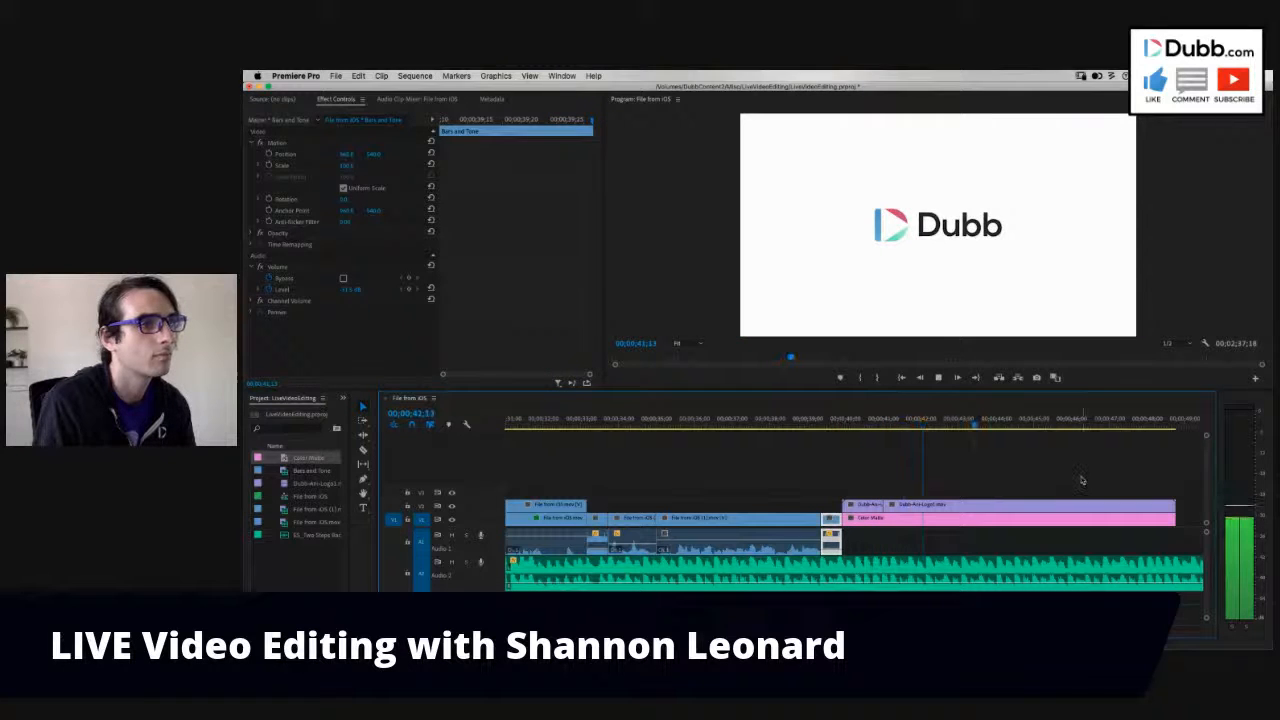
left_click_drag(1174, 506, 992, 505)
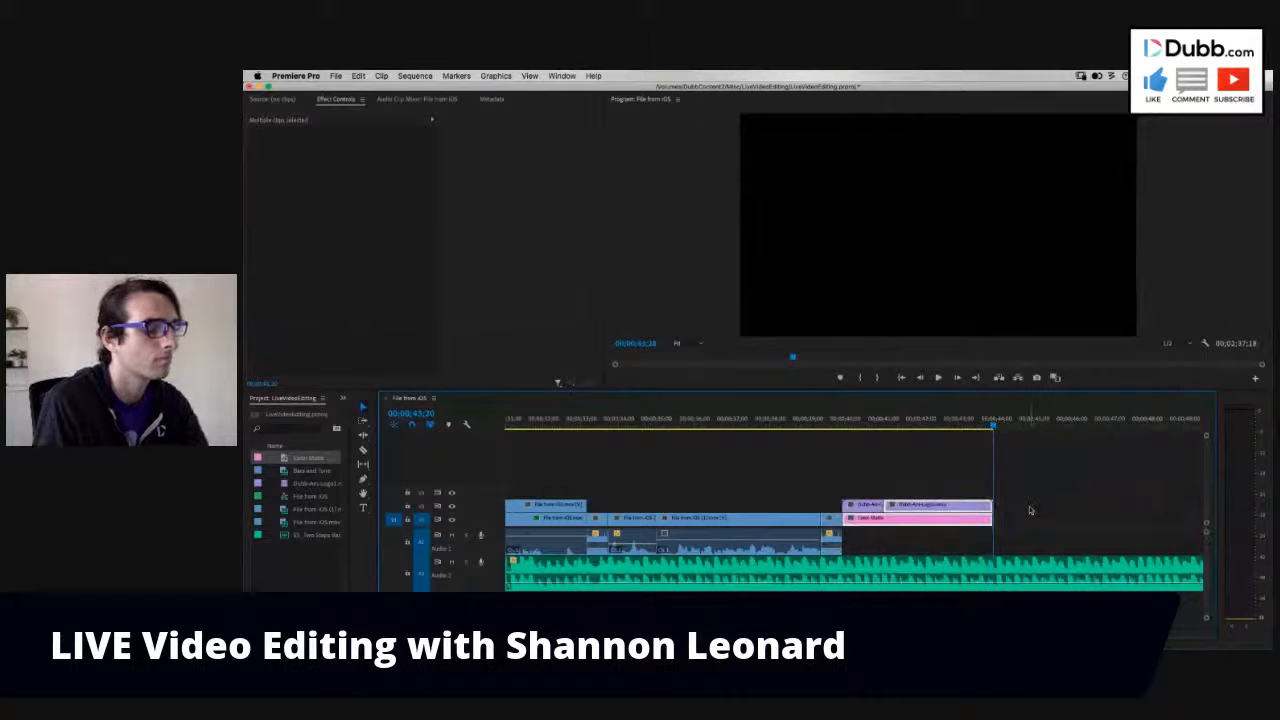
- Review the last part of the first clip and its transition into the first Bars and Tone insert
key("minus")
key("minus")
left_click(665, 425)
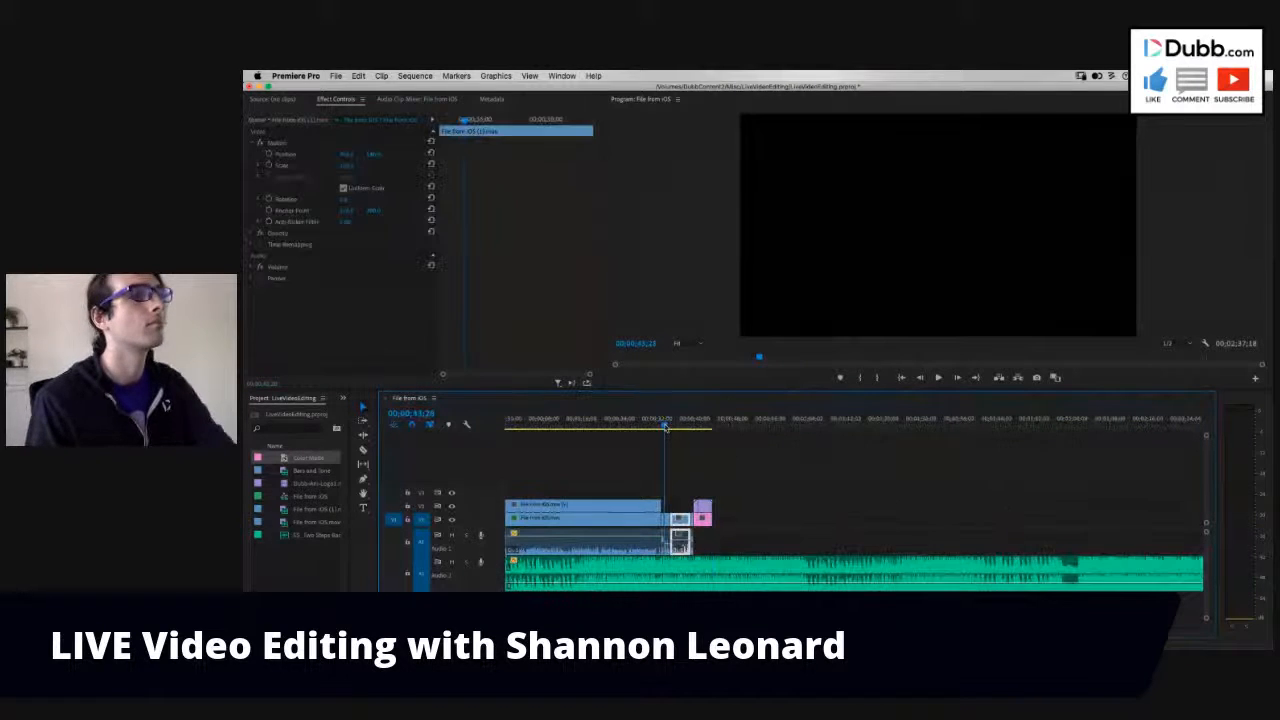
key("equal")
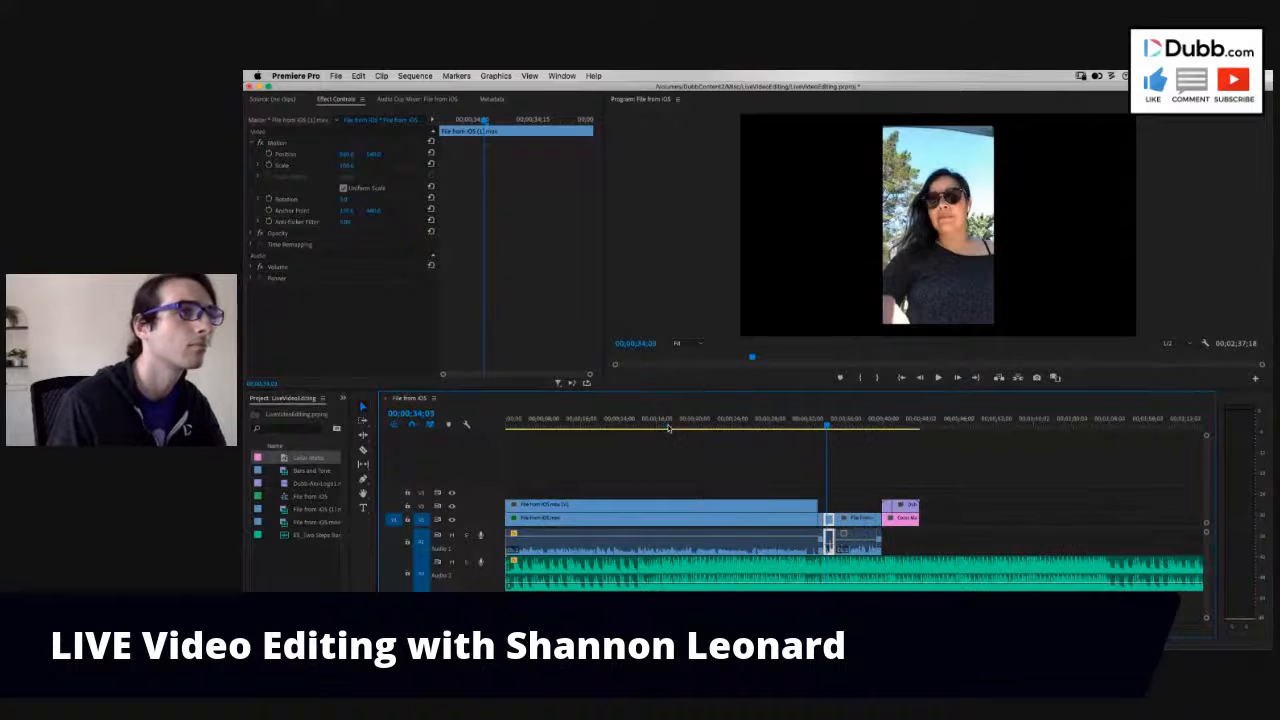
key("equal")
key("space")
left_click(797, 424)
key("minus")
left_click_drag(723, 428, 744, 427)
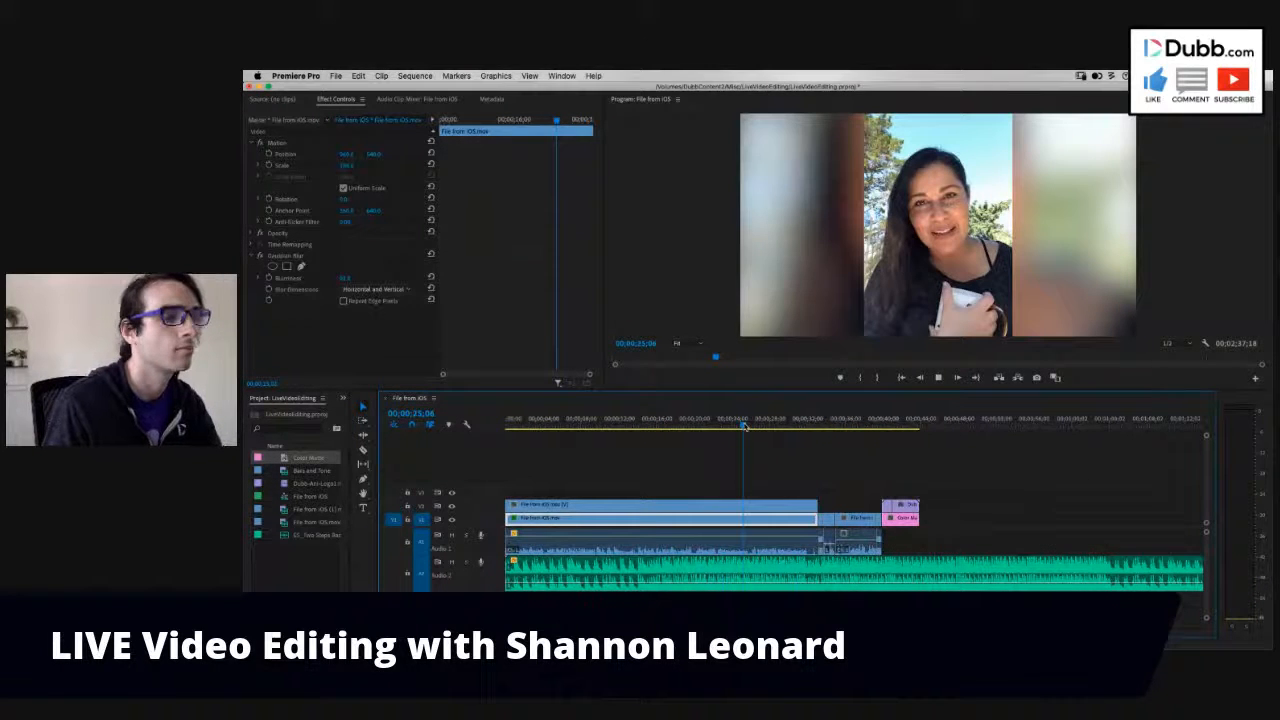
left_click_drag(743, 427, 774, 427)
key("space")
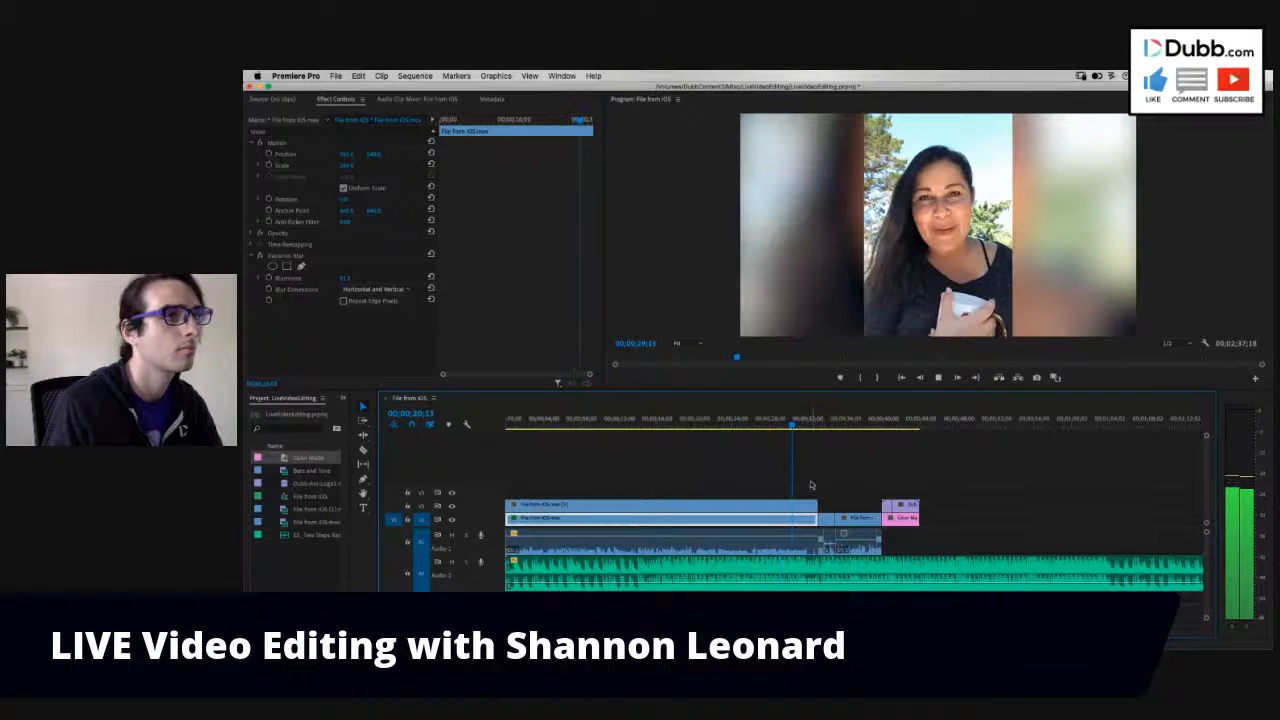
key("space")
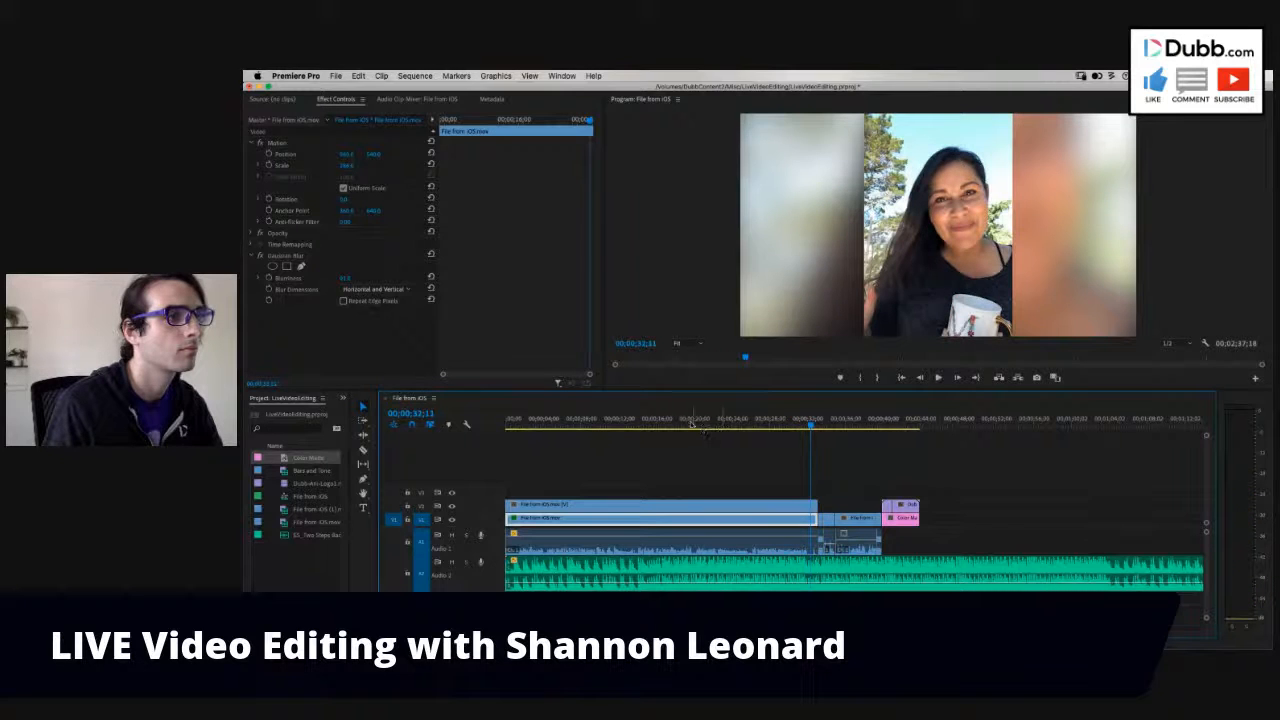
- Review the opening, set the playhead to 00;00;07;06, and add the Dubb-Bug animation from Finder to V3 there
left_click(563, 424)
key("space")
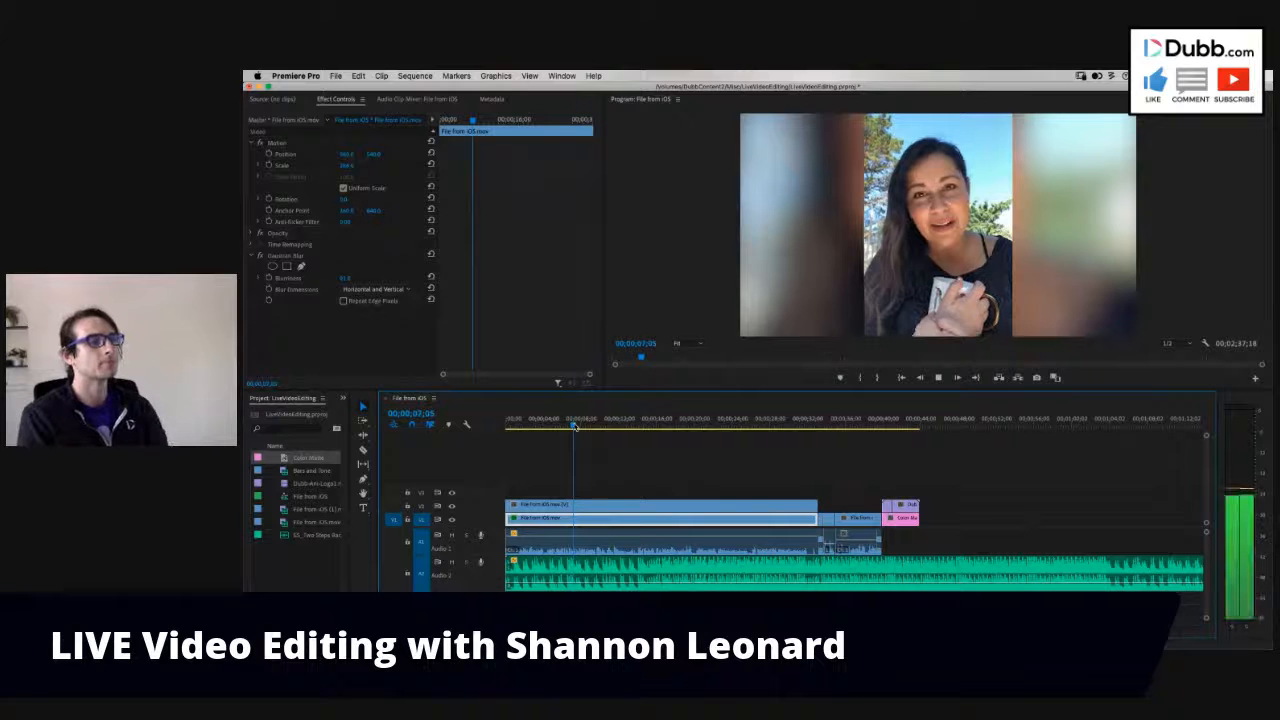
left_click(546, 424)
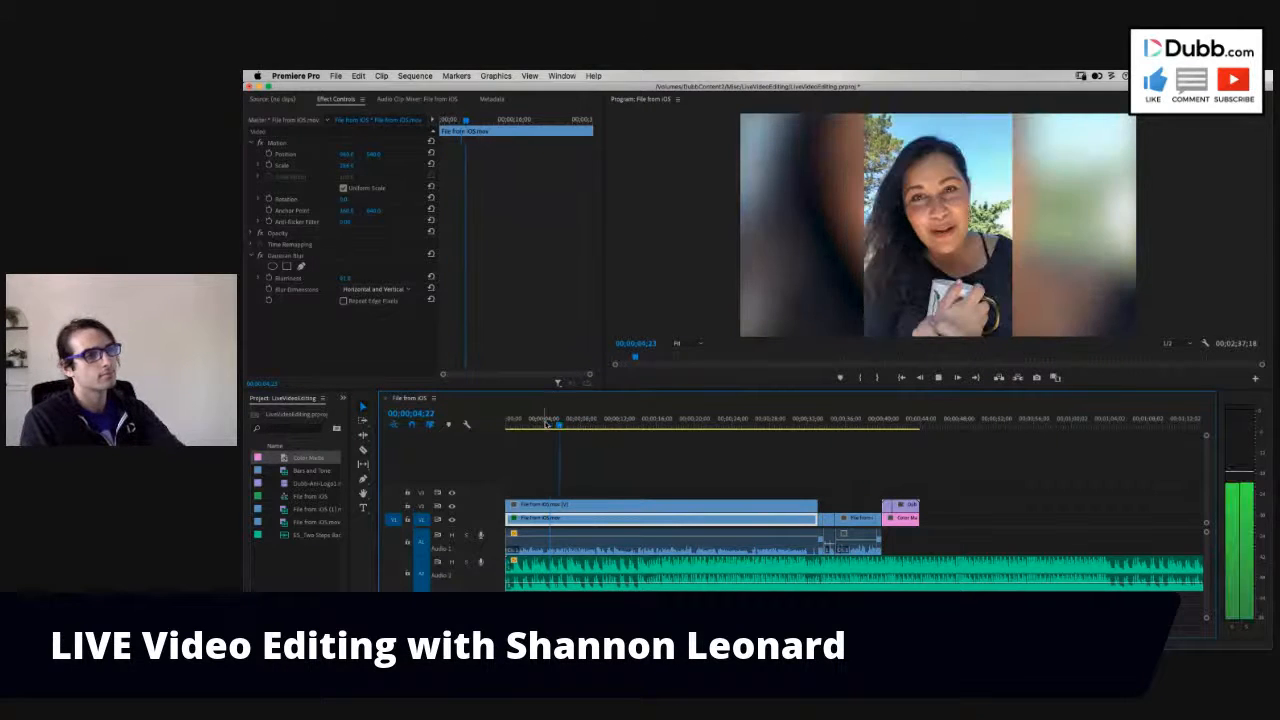
left_click(571, 427)
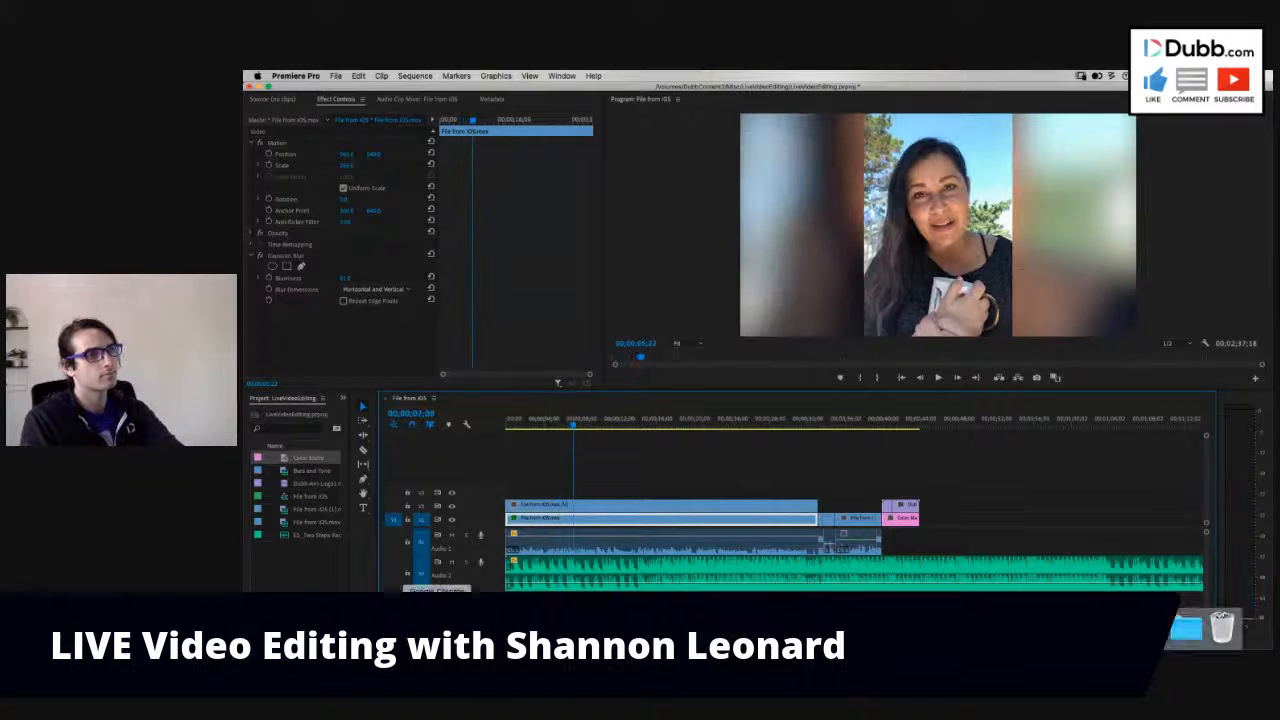
left_click(293, 628)
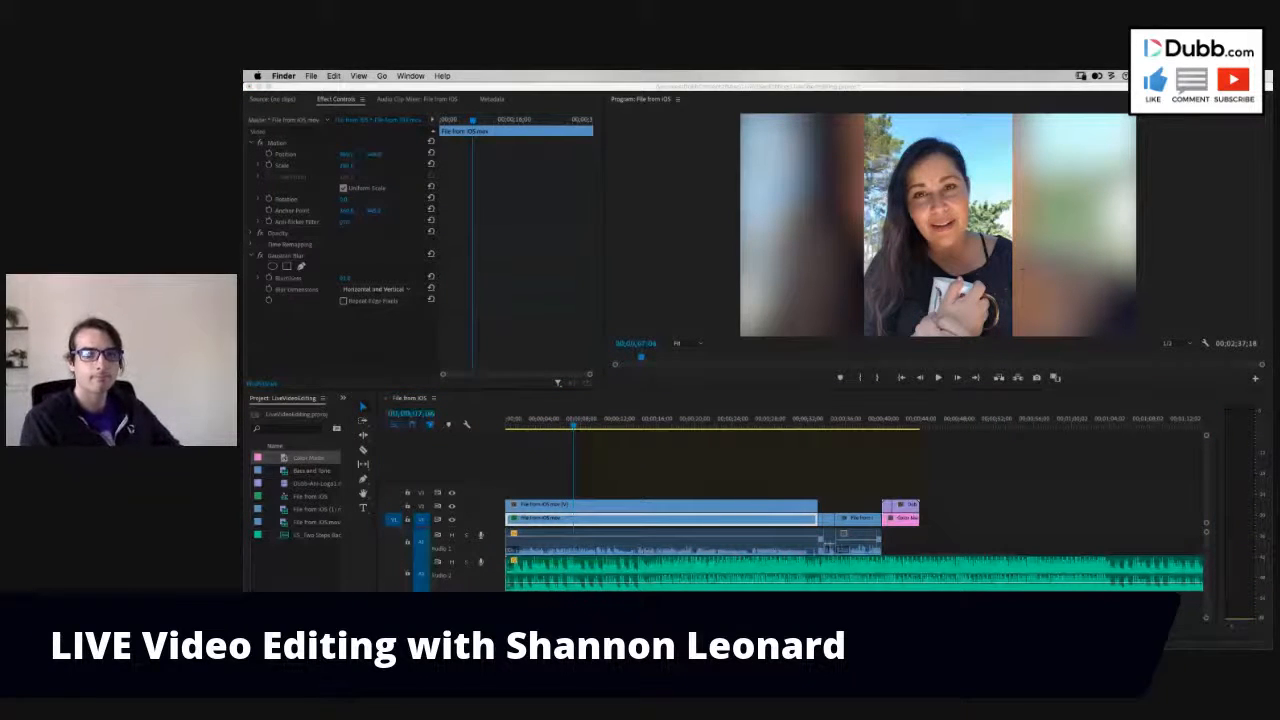
left_click_drag(660, 460, 581, 497)
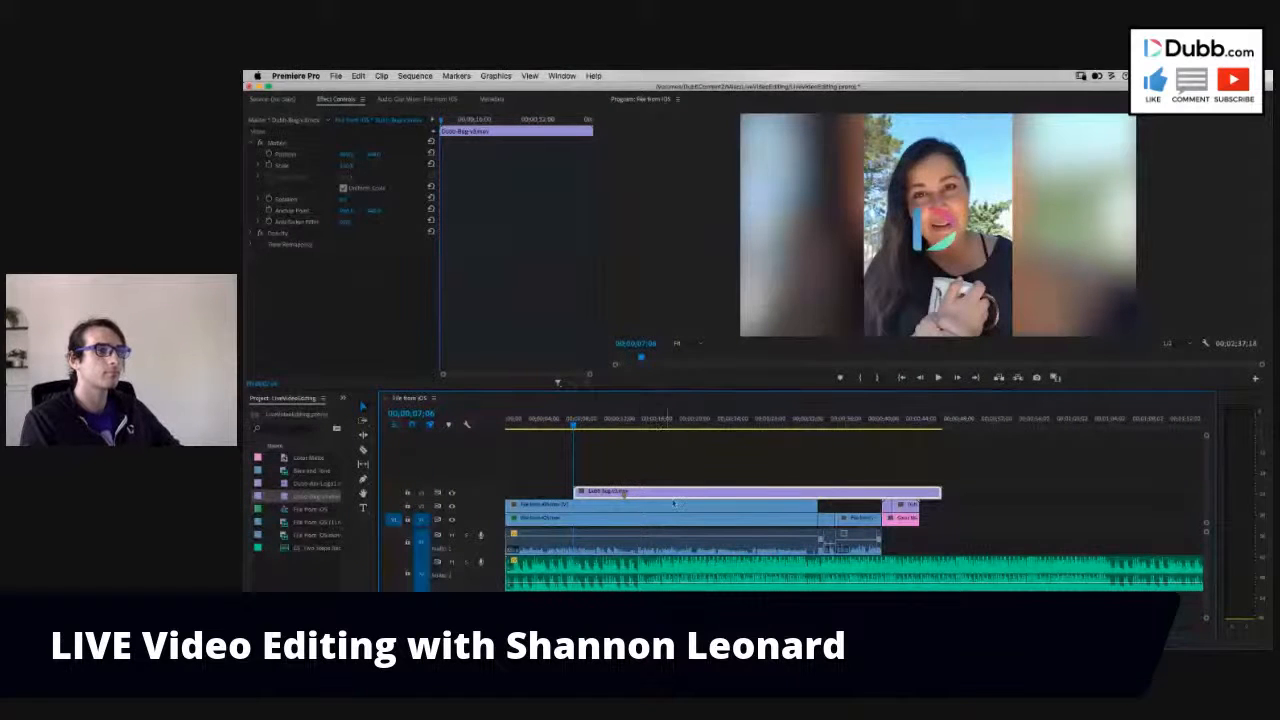
- Scale down the Dubb-Bug animation and reposition it in the upper-right corner of the video frame
left_click_drag(344, 154, 346, 155)
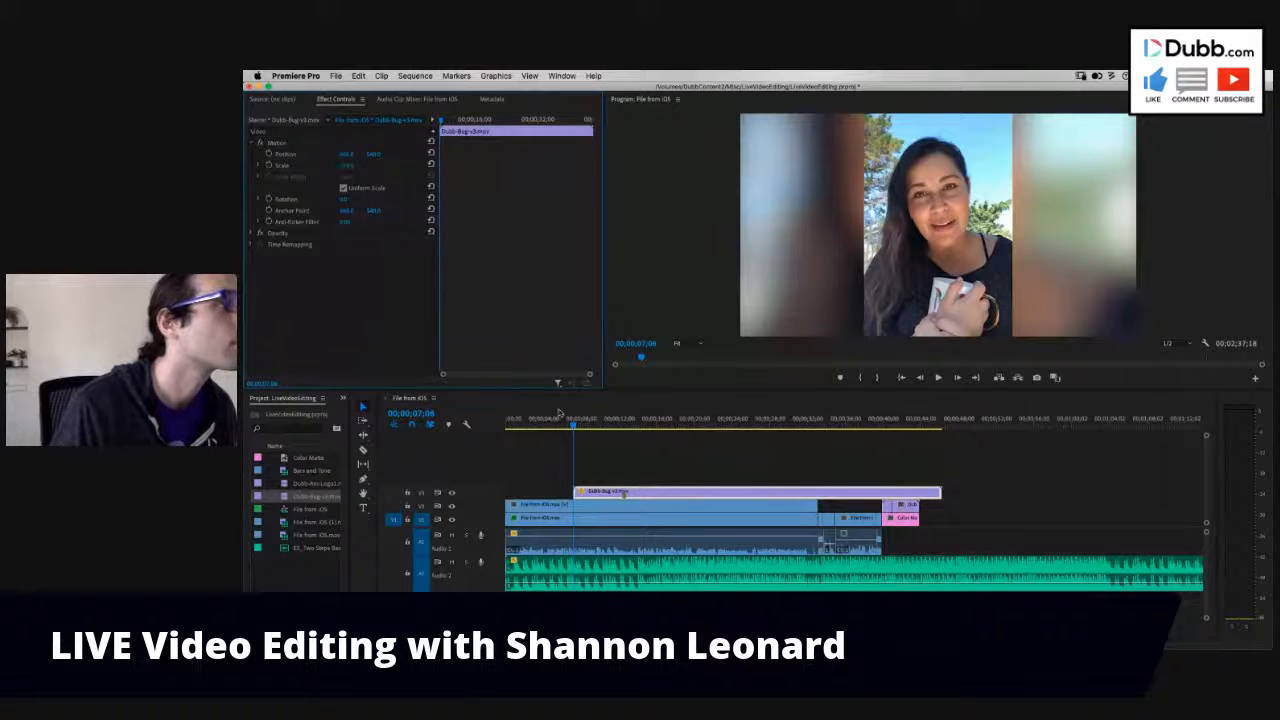
left_click(588, 426)
left_click_drag(346, 167, 341, 166)
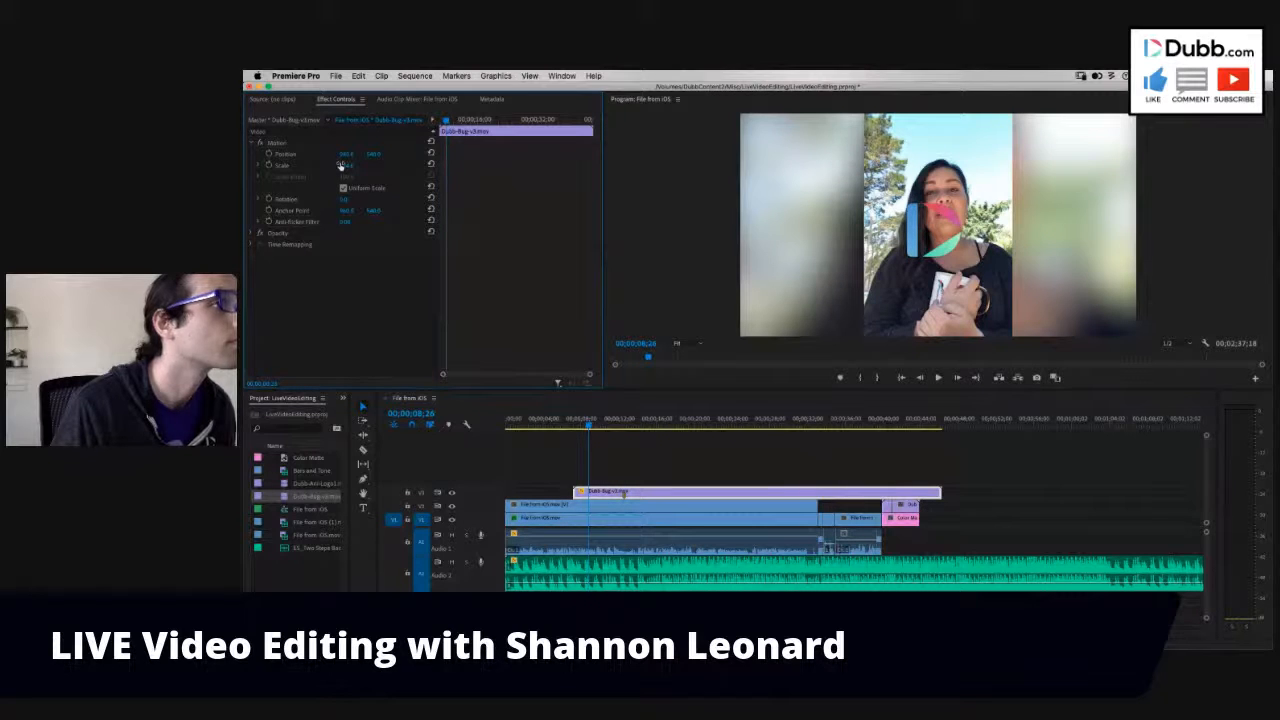
left_click_drag(340, 166, 330, 166)
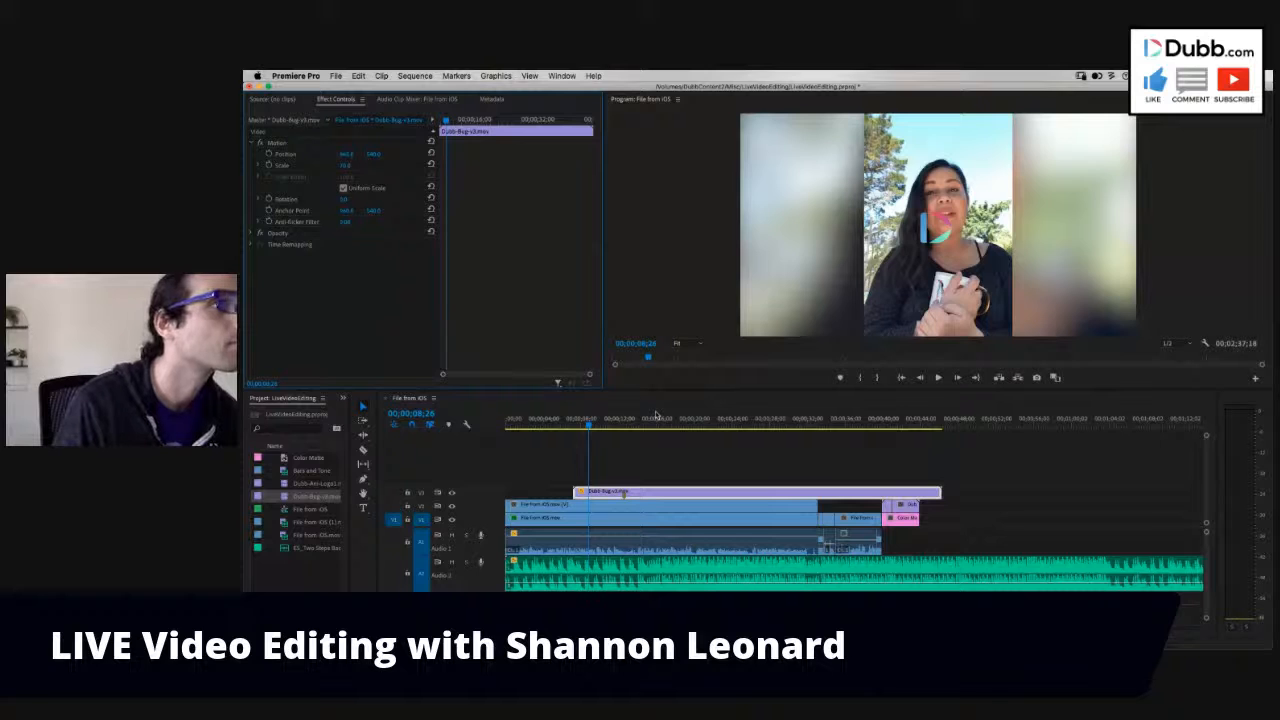
left_click(676, 418)
left_click_drag(342, 155, 376, 156)
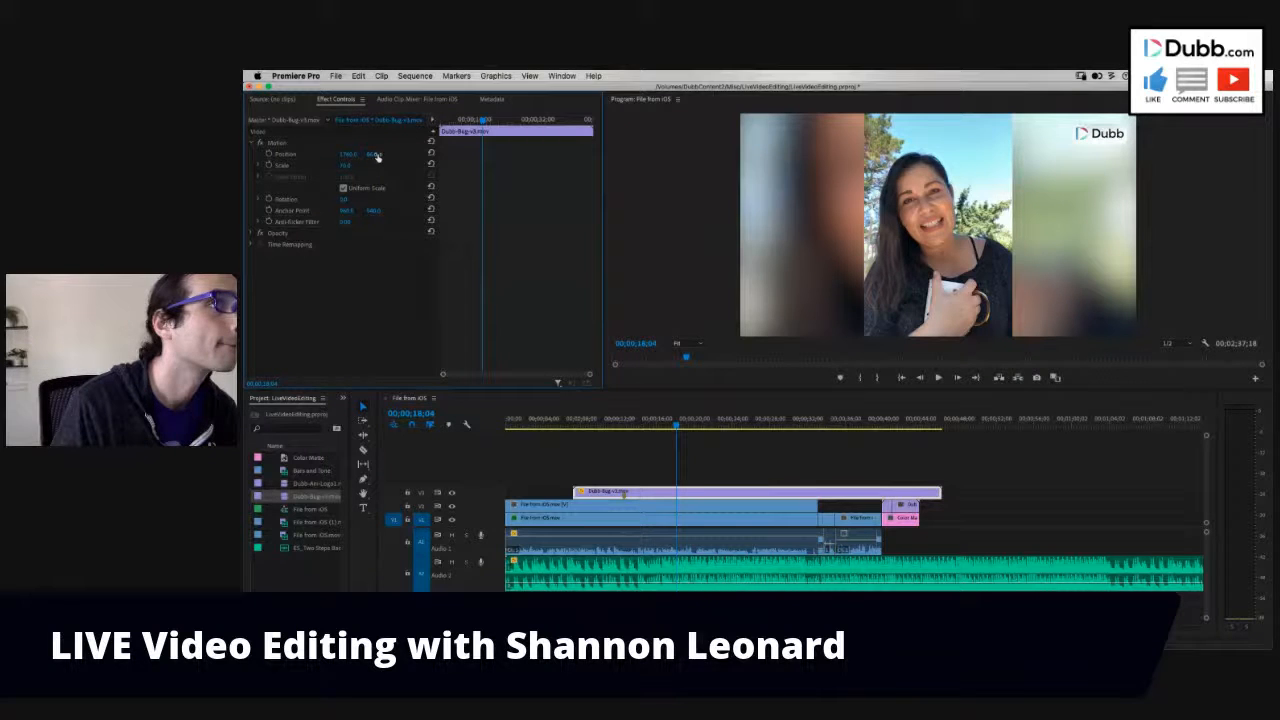
left_click_drag(378, 157, 349, 158)
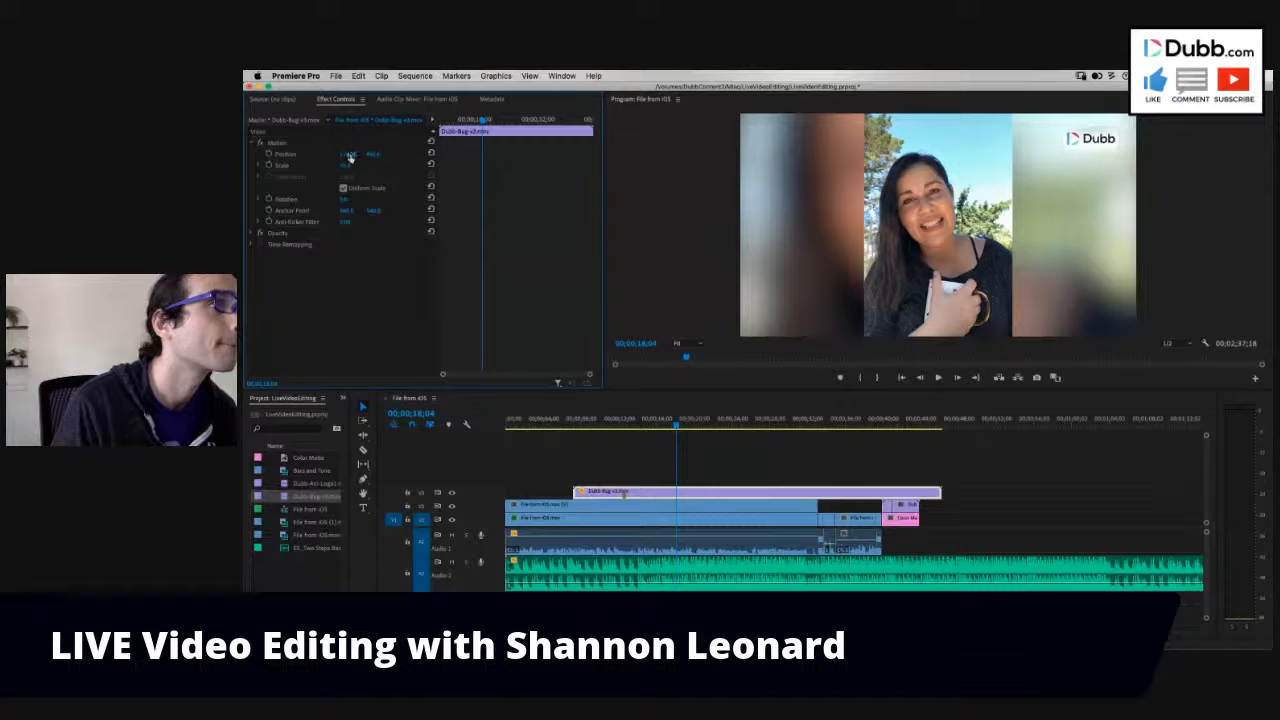
- Preview the bug, trim its start to 00;00;11;15, and apply cross dissolves to both of its ends
left_click(587, 427)
left_click(590, 427)
key("space")
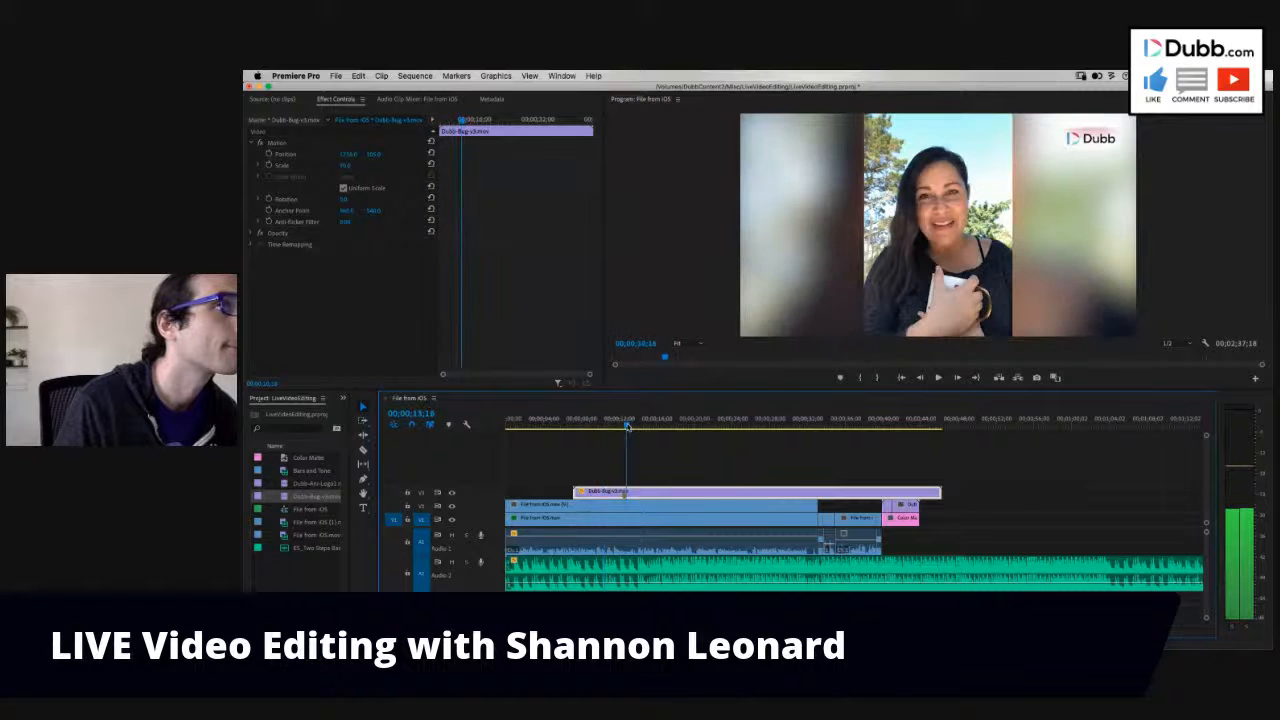
left_click_drag(626, 428, 615, 430)
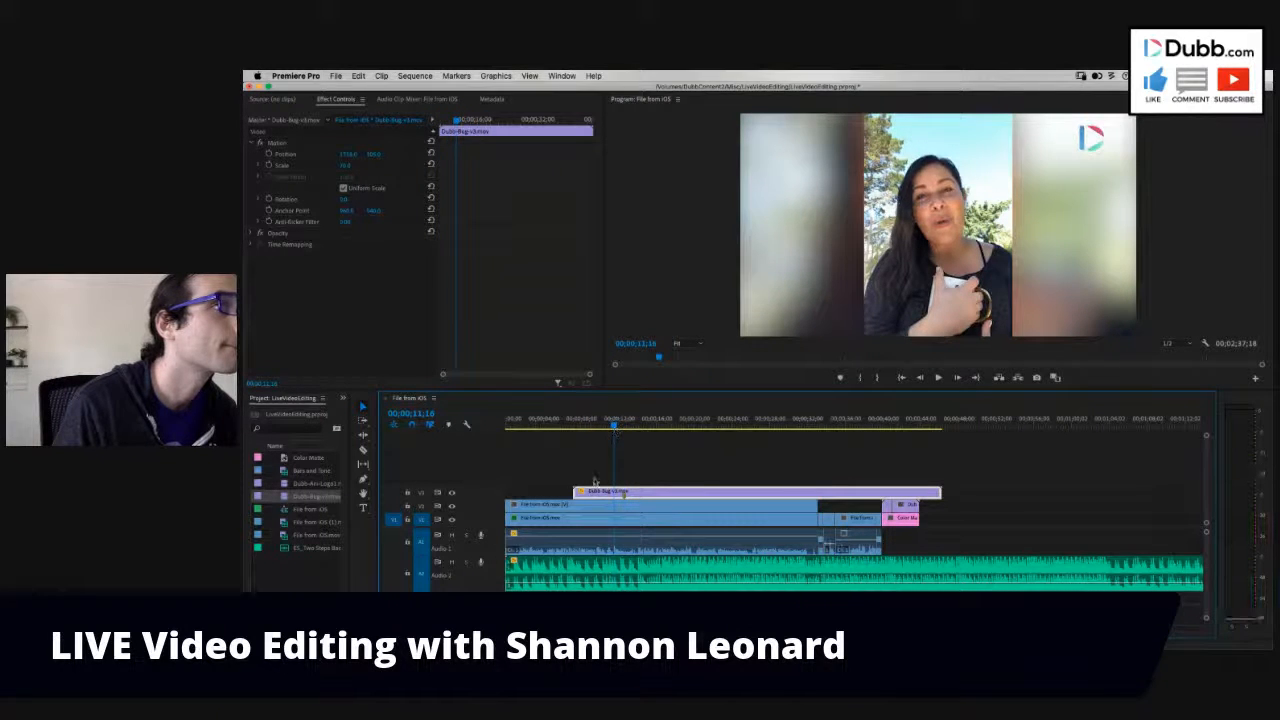
left_click_drag(575, 495, 615, 492)
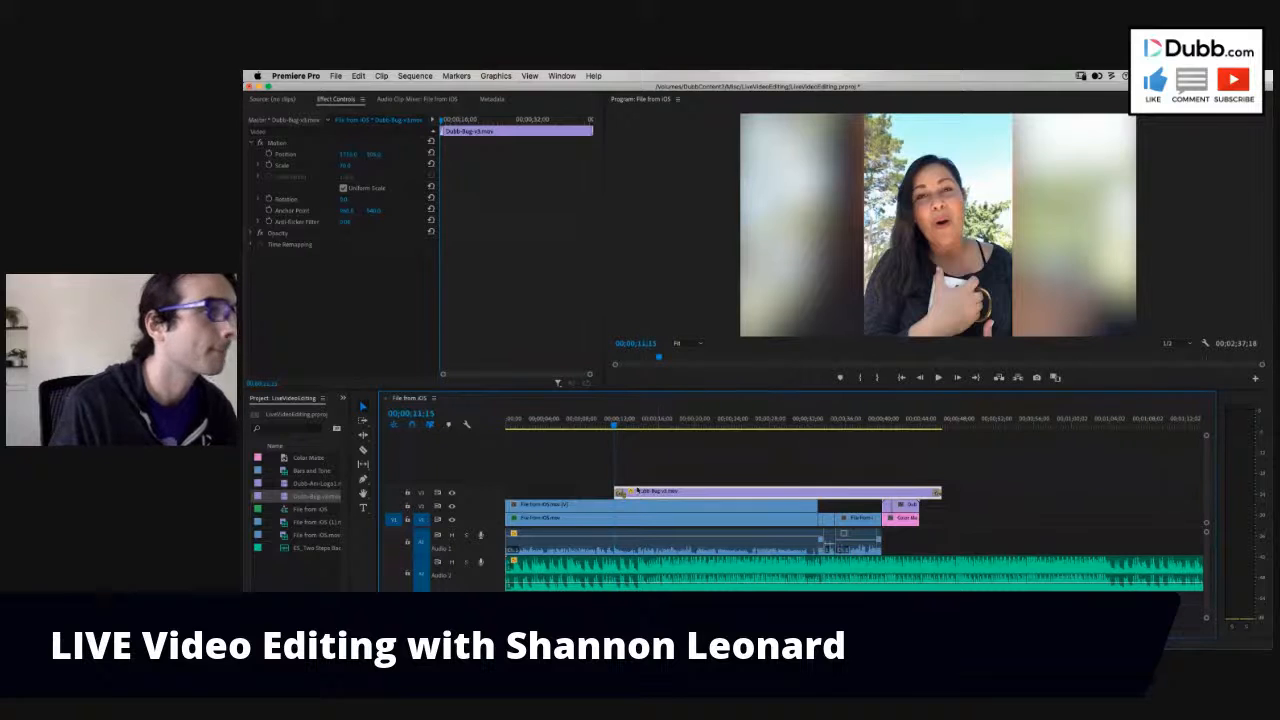
- Play the opening around 00;00;06;13 and shift the bug on V3 about 6 seconds earlier
key("=")
key("=")
left_click_drag(692, 421, 691, 460)
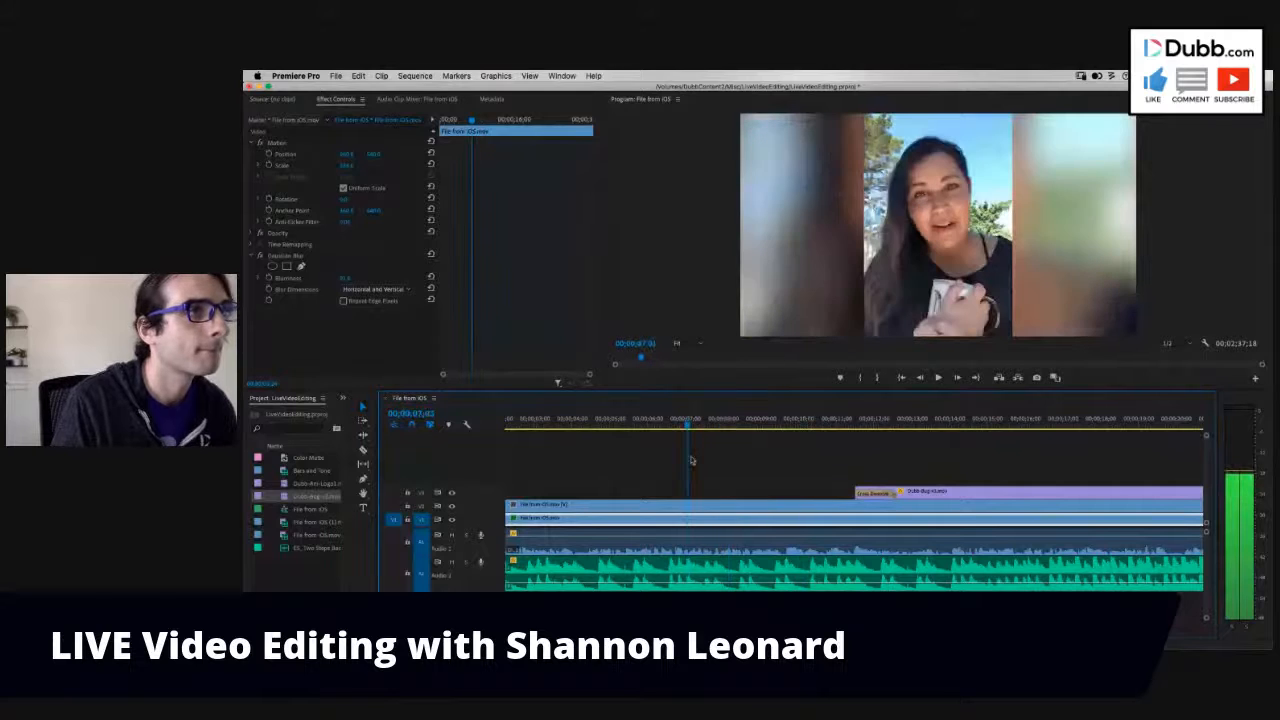
key("space")
left_click_drag(630, 487, 658, 485)
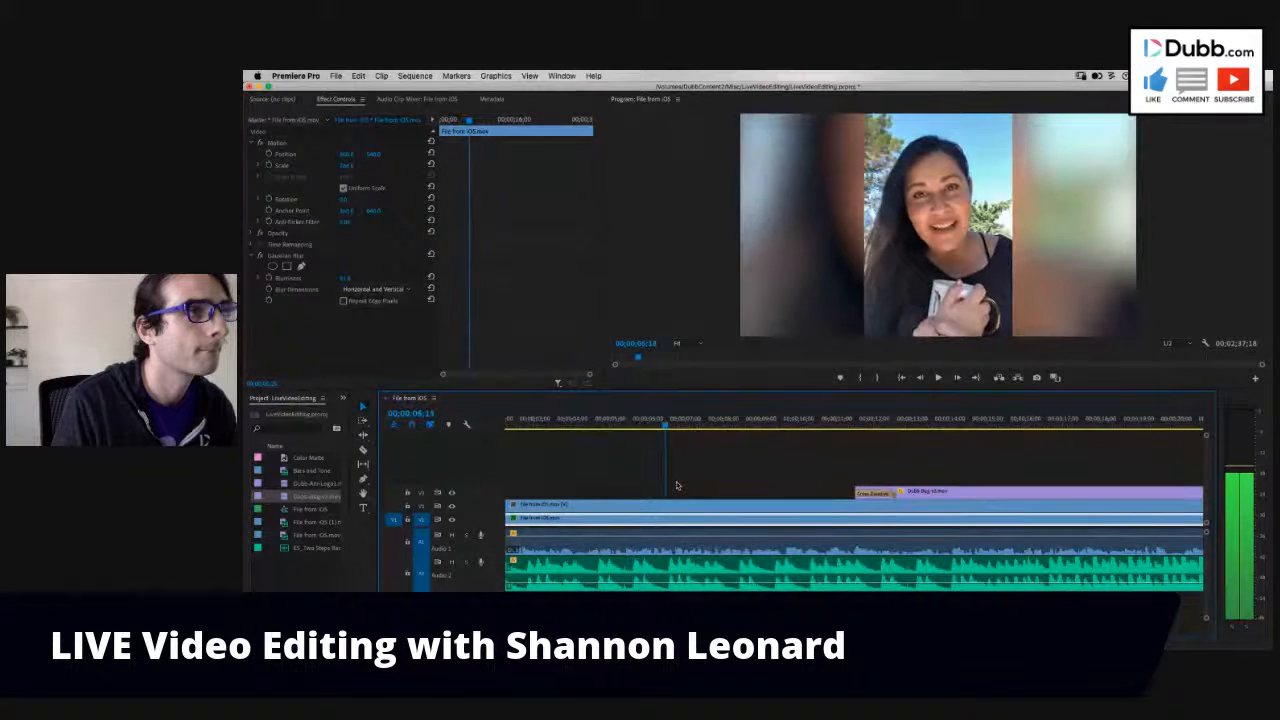
key("space")
left_click_drag(938, 488, 711, 492)
- Play the bug's fade-in over the first clip to check its timing
left_click(624, 424)
key("minus")
left_click(718, 523)
key("space")
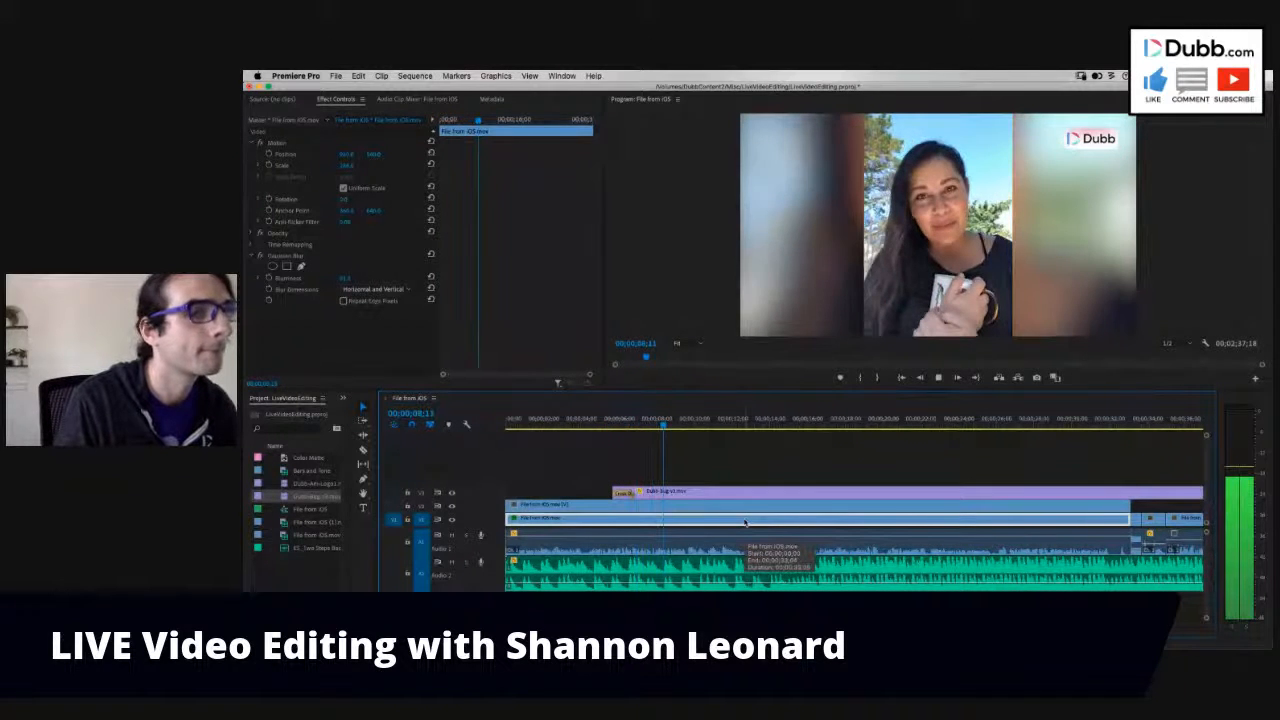
key("minus")
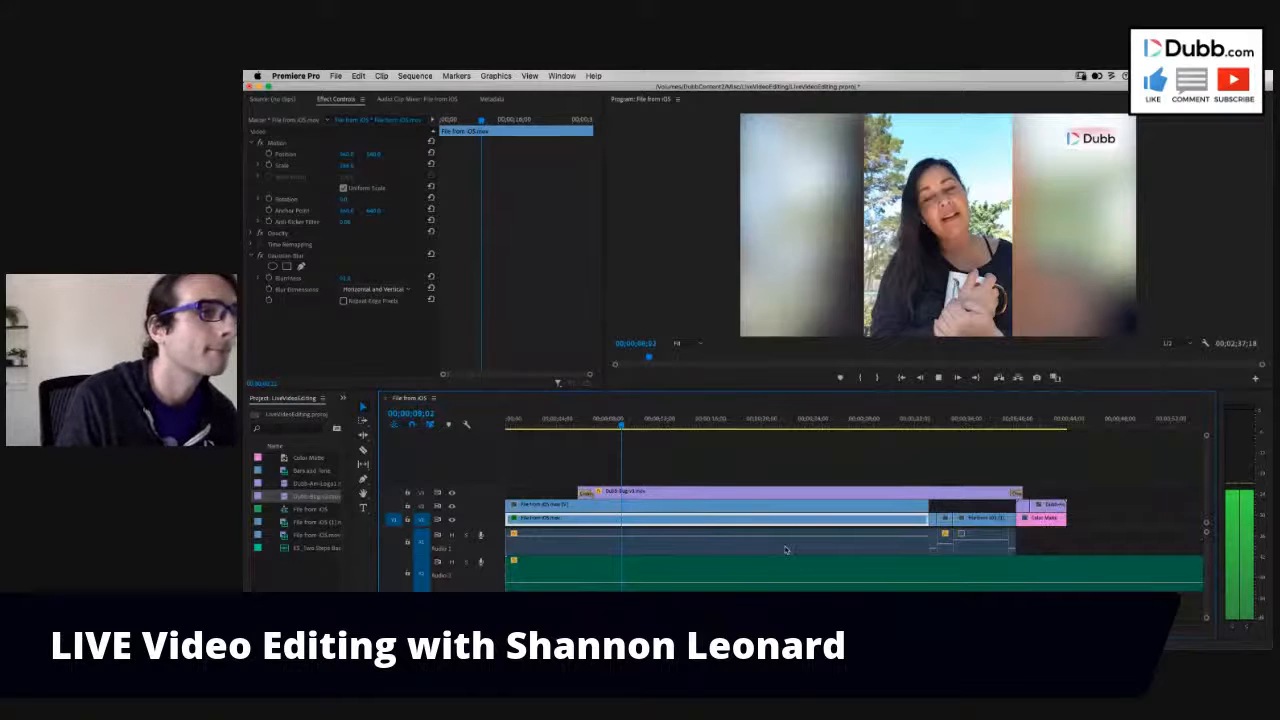
- Trim the bug to end where the closing logo begins and remove its ending cross dissolve
key("minus")
left_click(857, 492)
key("Delete")
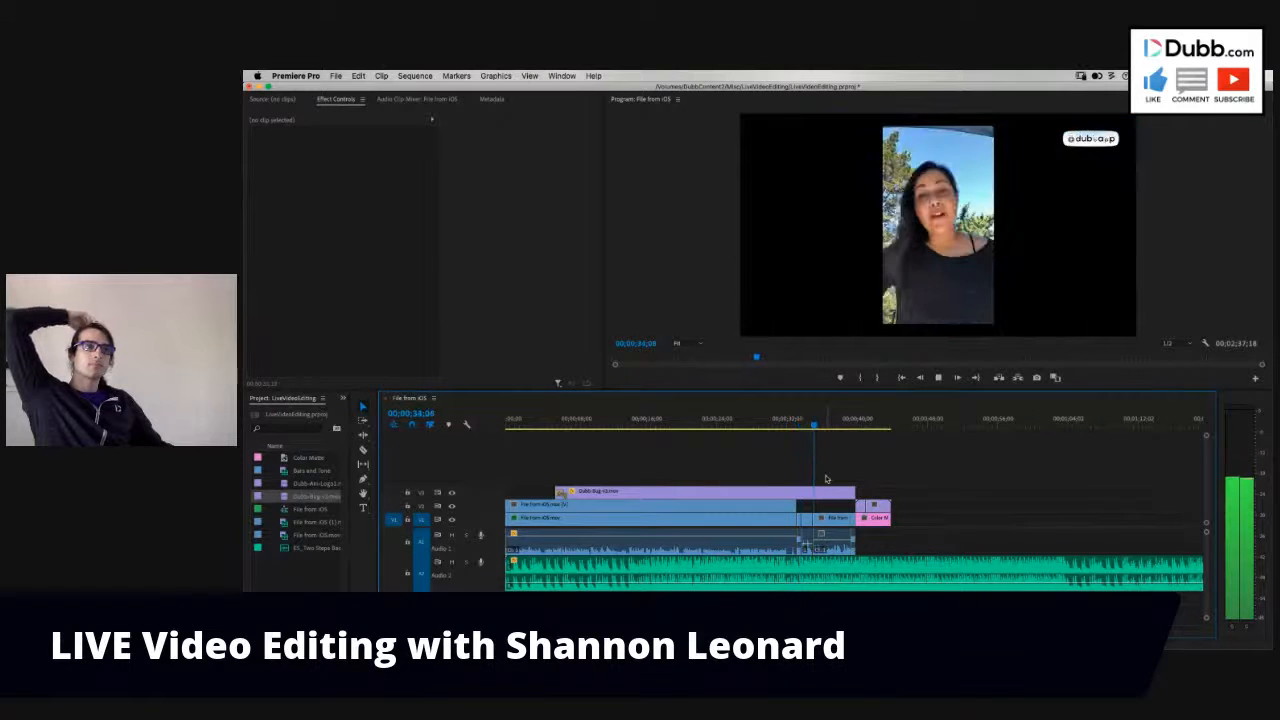
- Review the transition into the second clip and play through its segments up to the second Bars and Tone insert
left_click(798, 424)
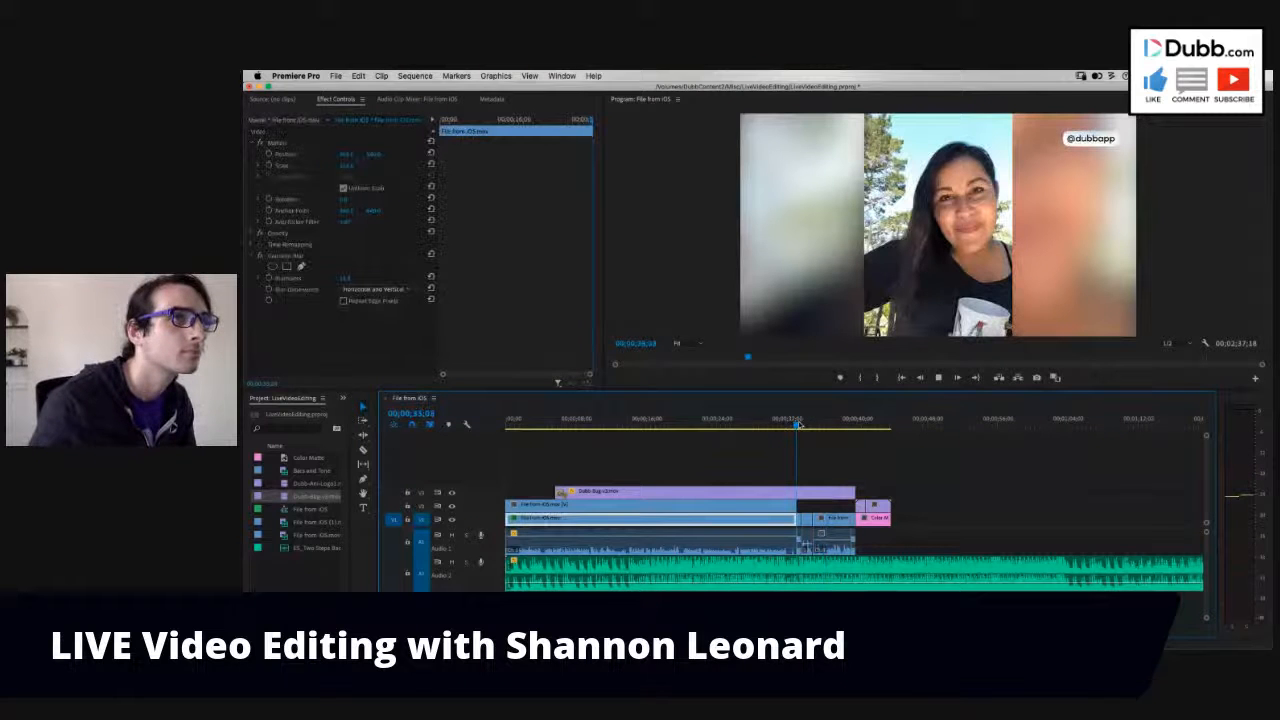
left_click(939, 379)
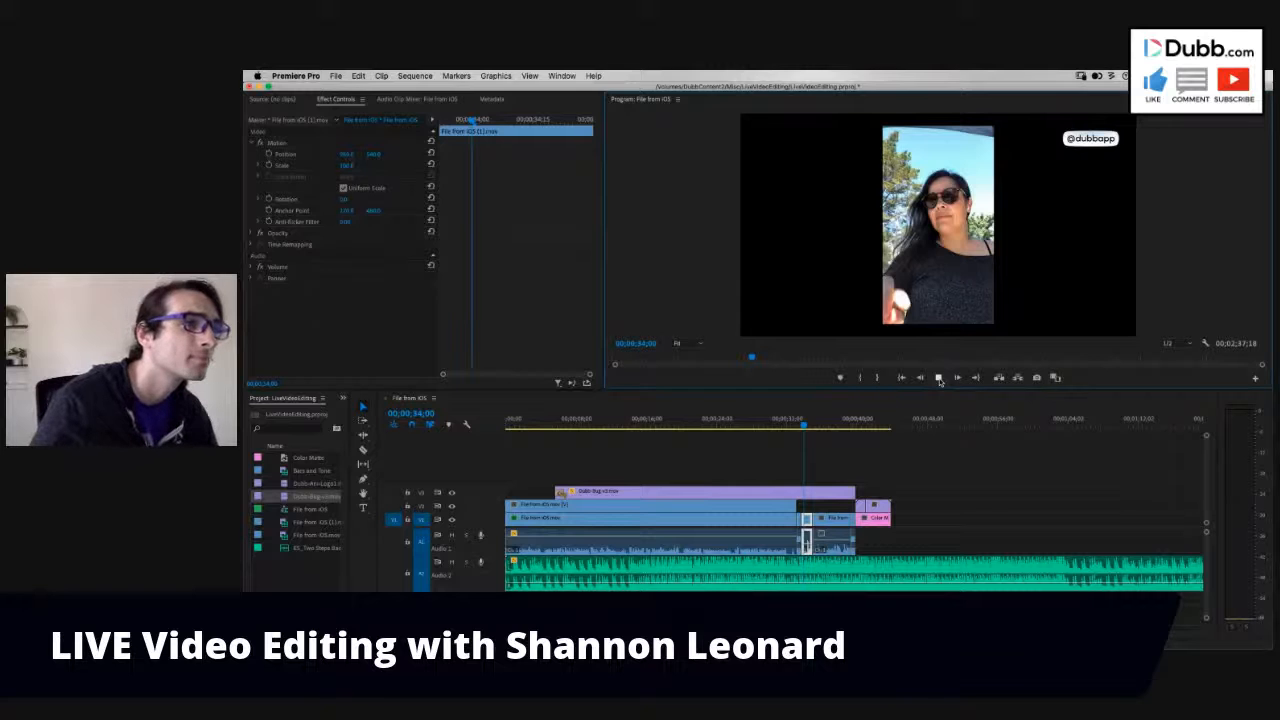
left_click(868, 588)
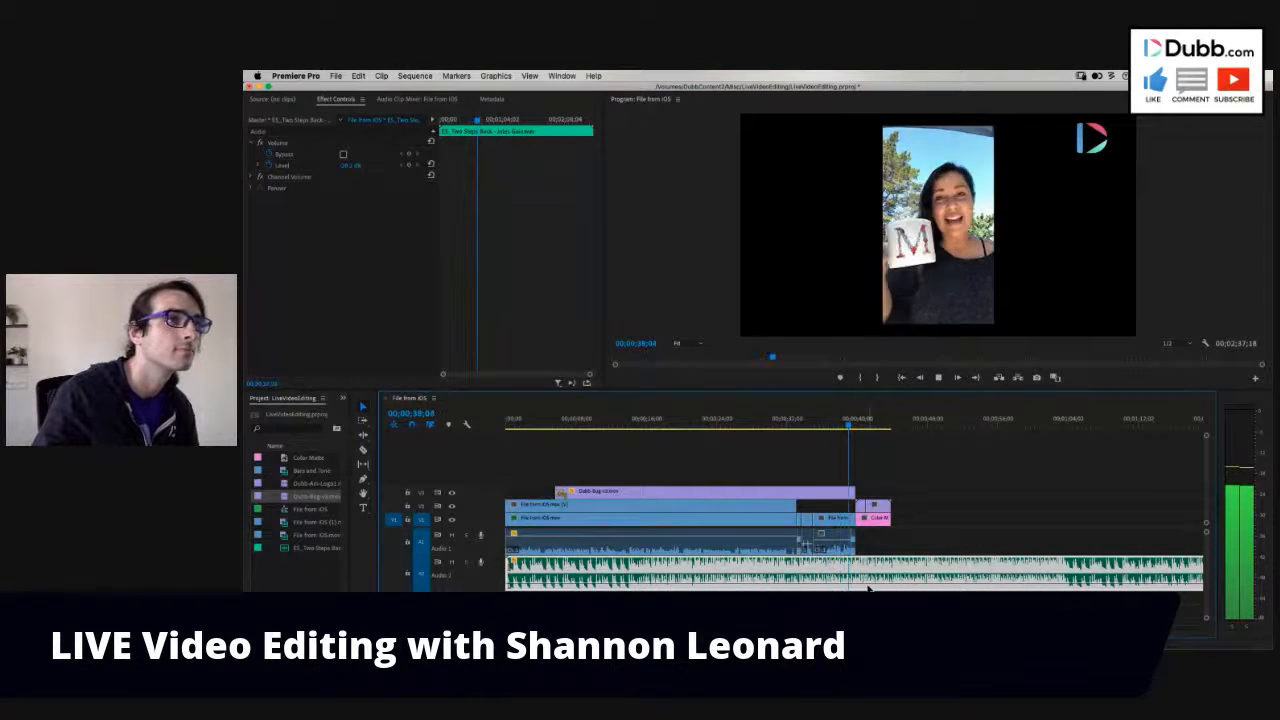
left_click(806, 427)
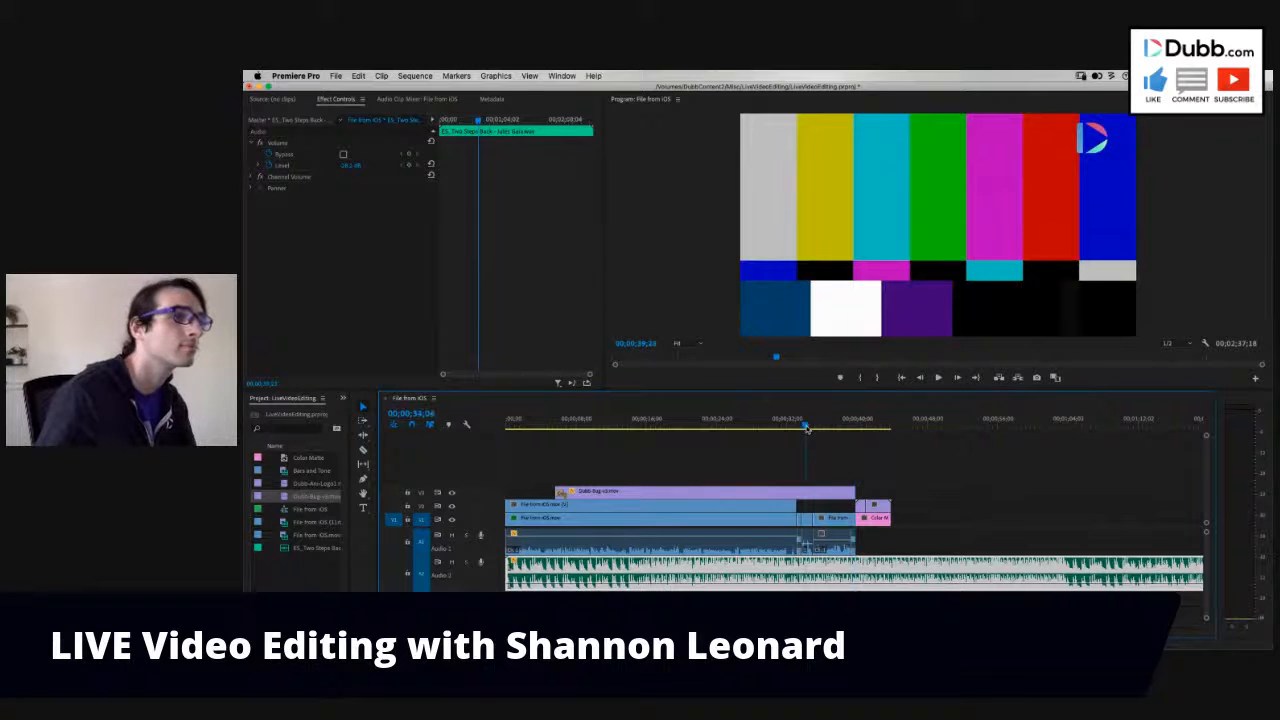
left_click(835, 520)
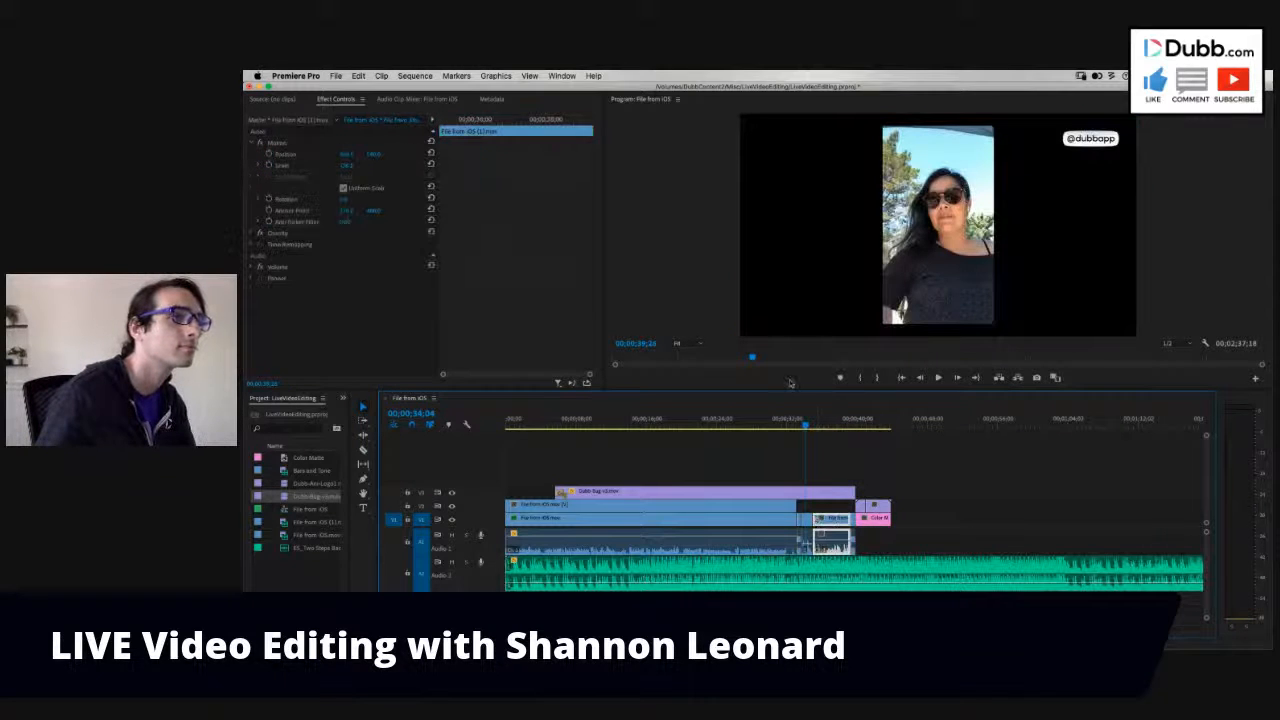
left_click(782, 420)
left_click_drag(790, 417, 809, 418)
- Duplicate both video segments of the second clip from V1 onto V2 directly above them
left_click(806, 520)
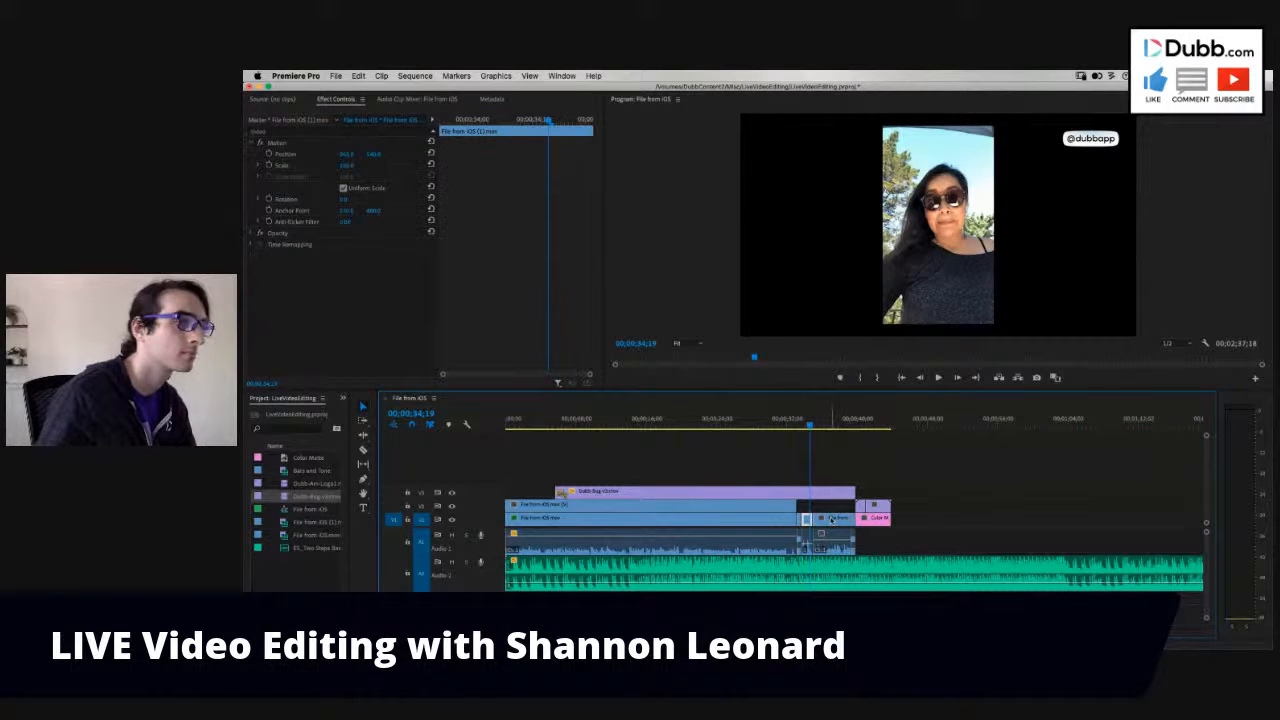
left_click(831, 519)
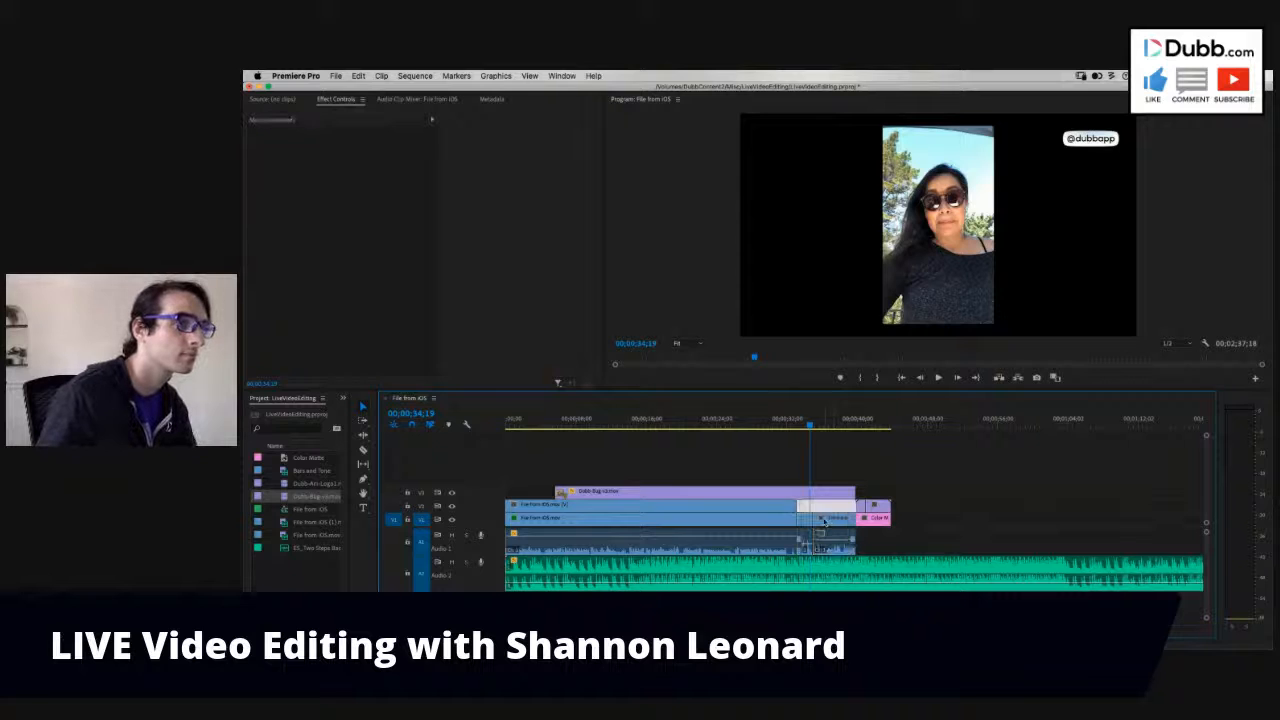
left_click(823, 507)
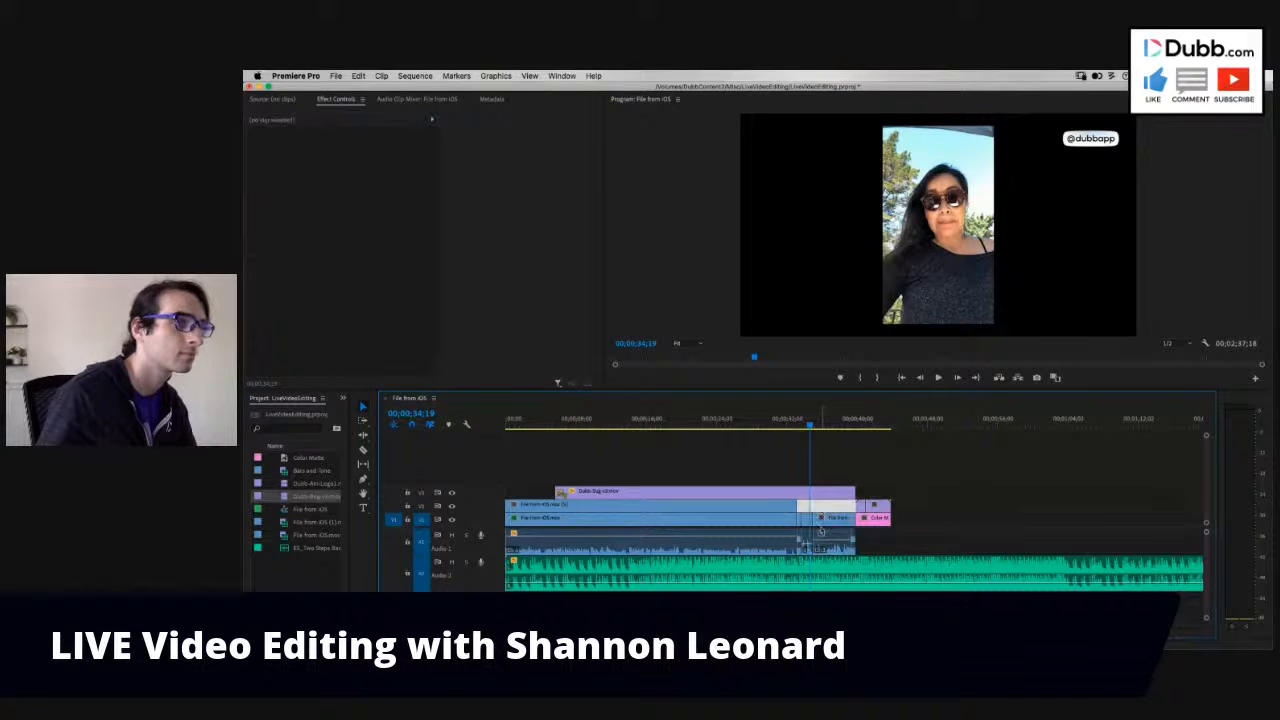
left_click(824, 519)
left_click(821, 505)
left_click(824, 519, "alt")
left_click(807, 519, "alt+shift")
mouse_move(826, 520)
left_mouse_down()
mouse_move(826, 507)
mouse_move(829, 530)
mouse_move(829, 508)
left_mouse_up()
- Select the first clip's background on V1 and examine its Motion and Gaussian Blur effects
left_click(780, 521)
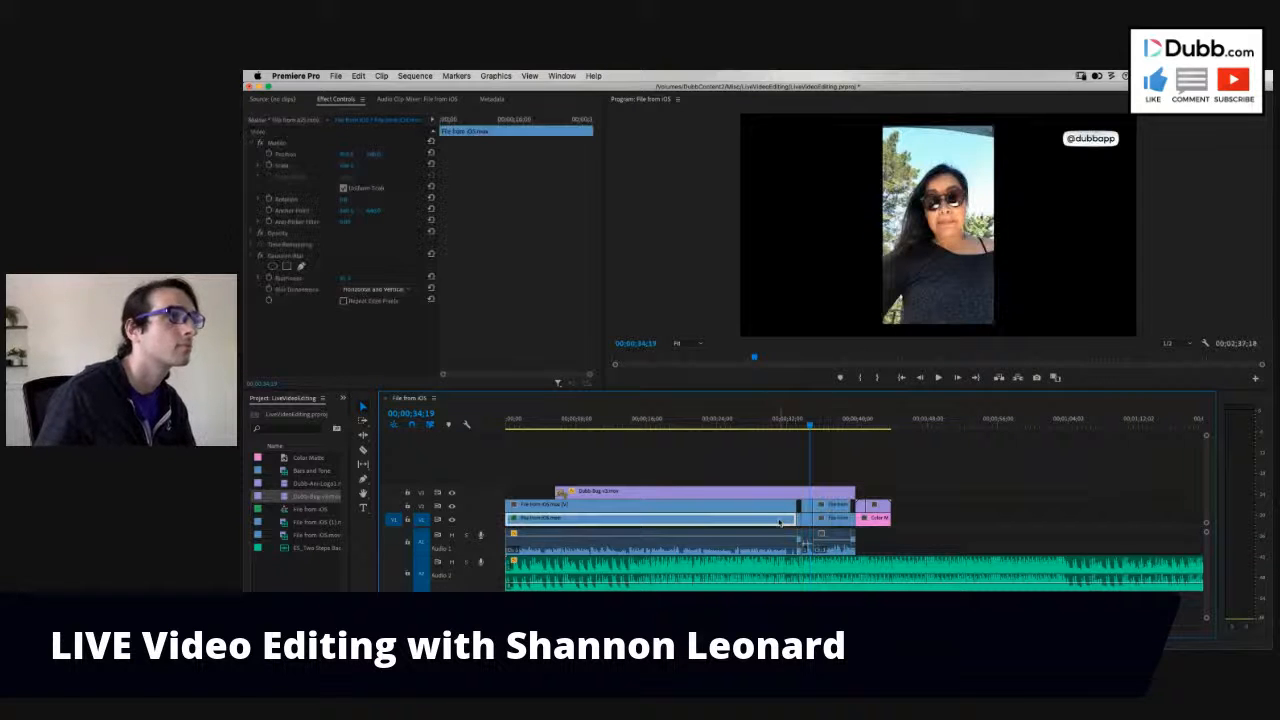
left_click(289, 256)
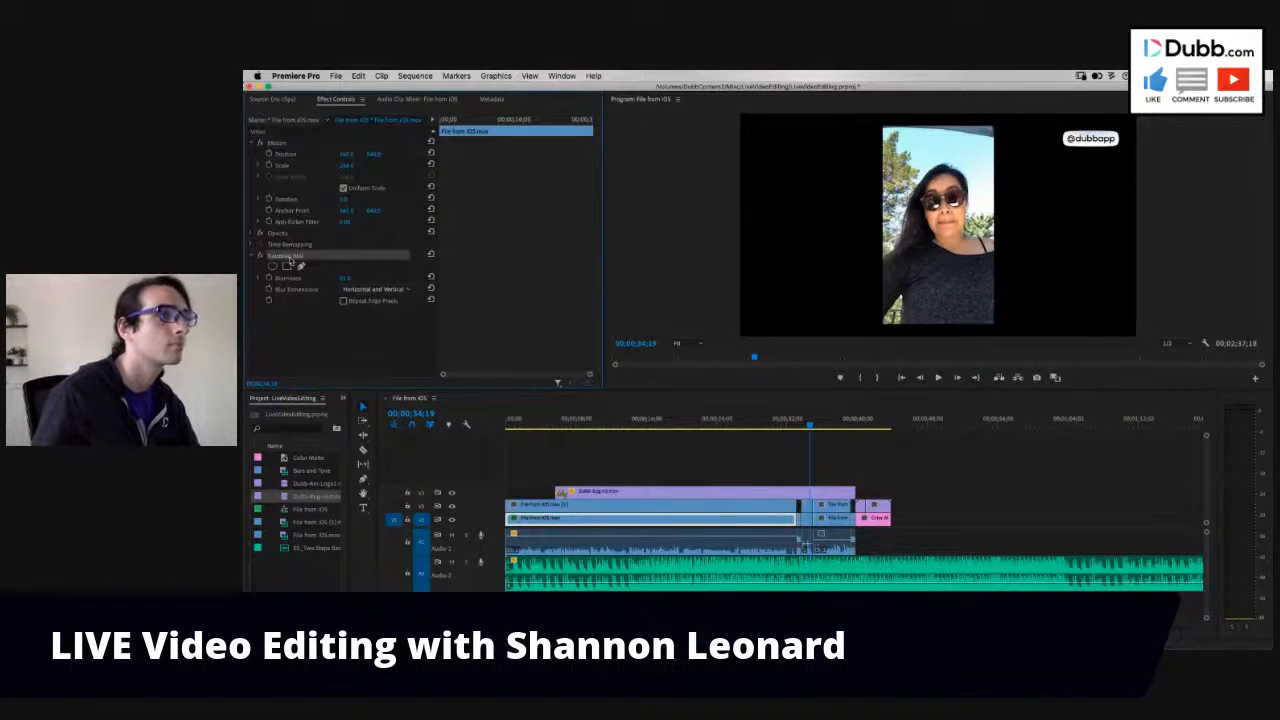
left_click(289, 149)
left_click(281, 144)
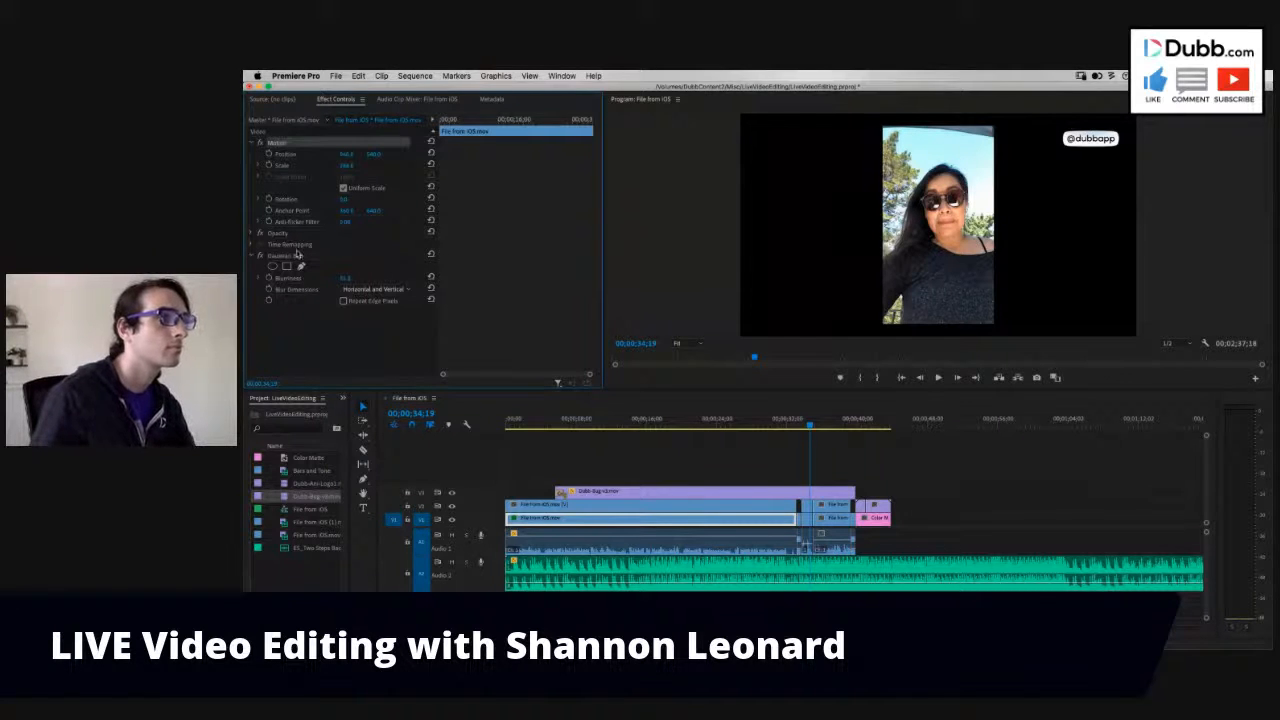
left_click(300, 256)
left_click(281, 144)
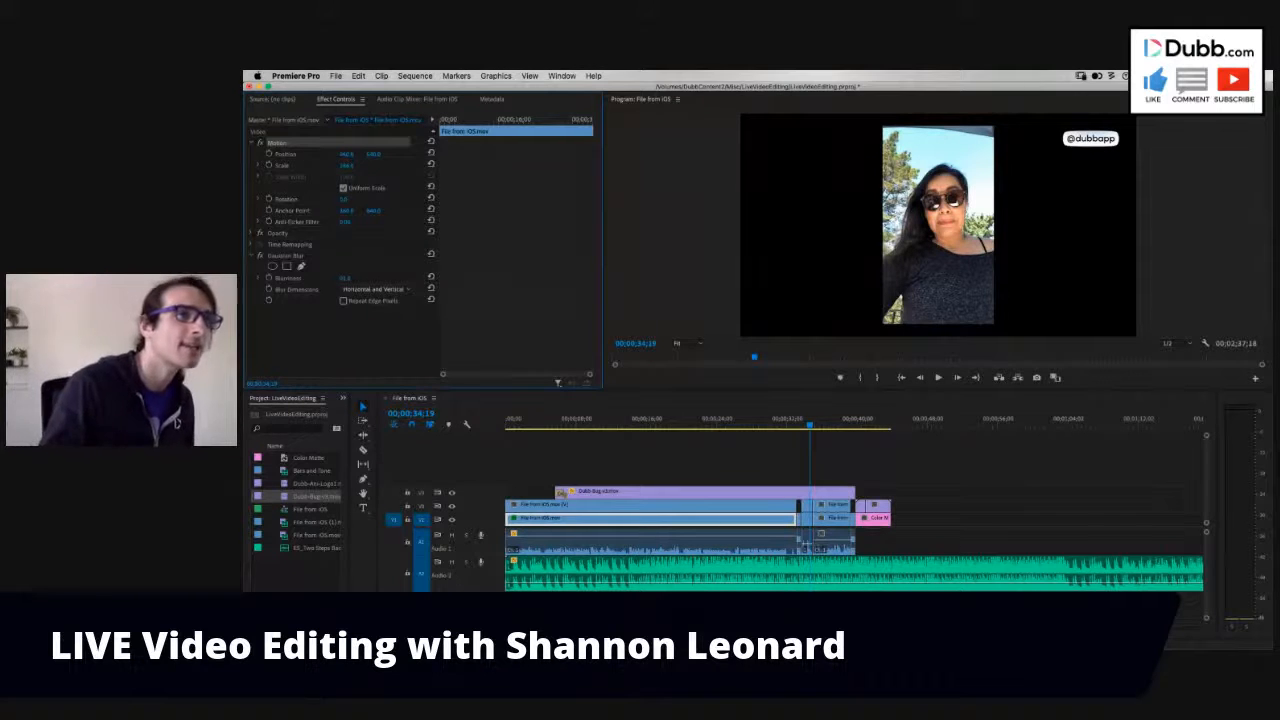
left_click(1131, 503)
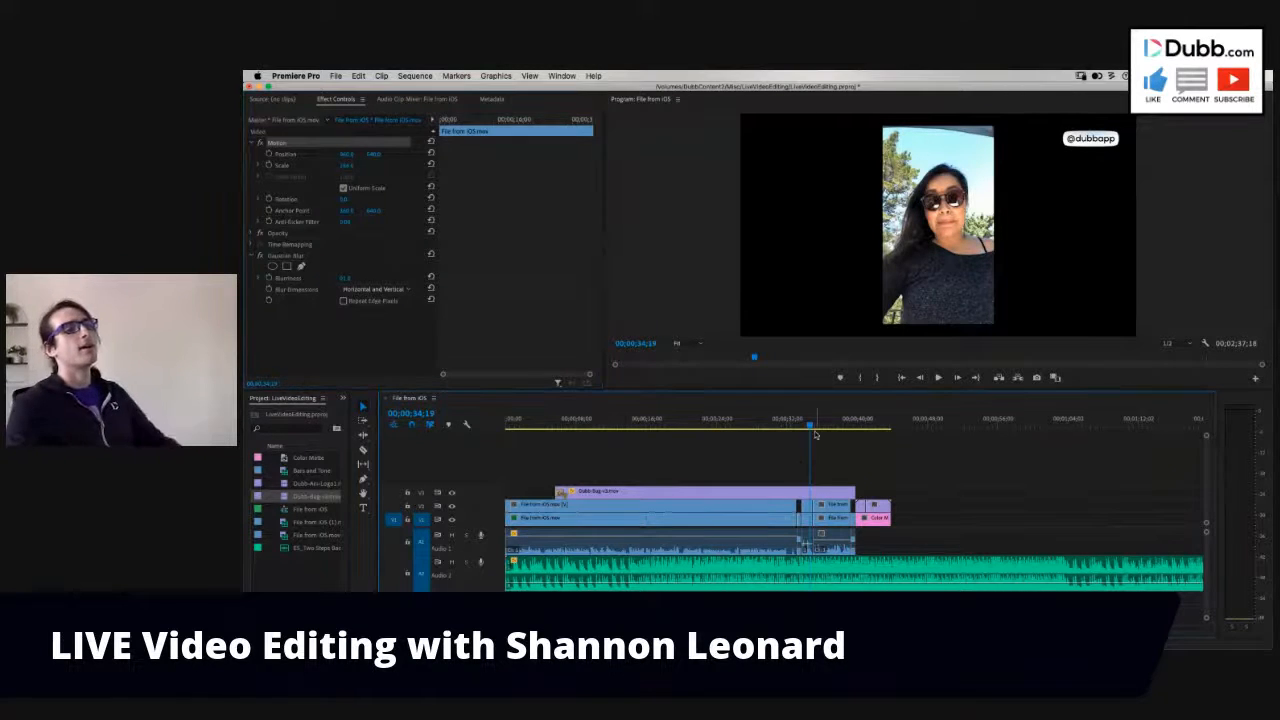
- At 00;00;34;08, scale up the V2 copy of the second clip's first segment to fill the frame height
left_click(817, 426)
left_click(822, 427)
left_click_drag(827, 427, 865, 428)
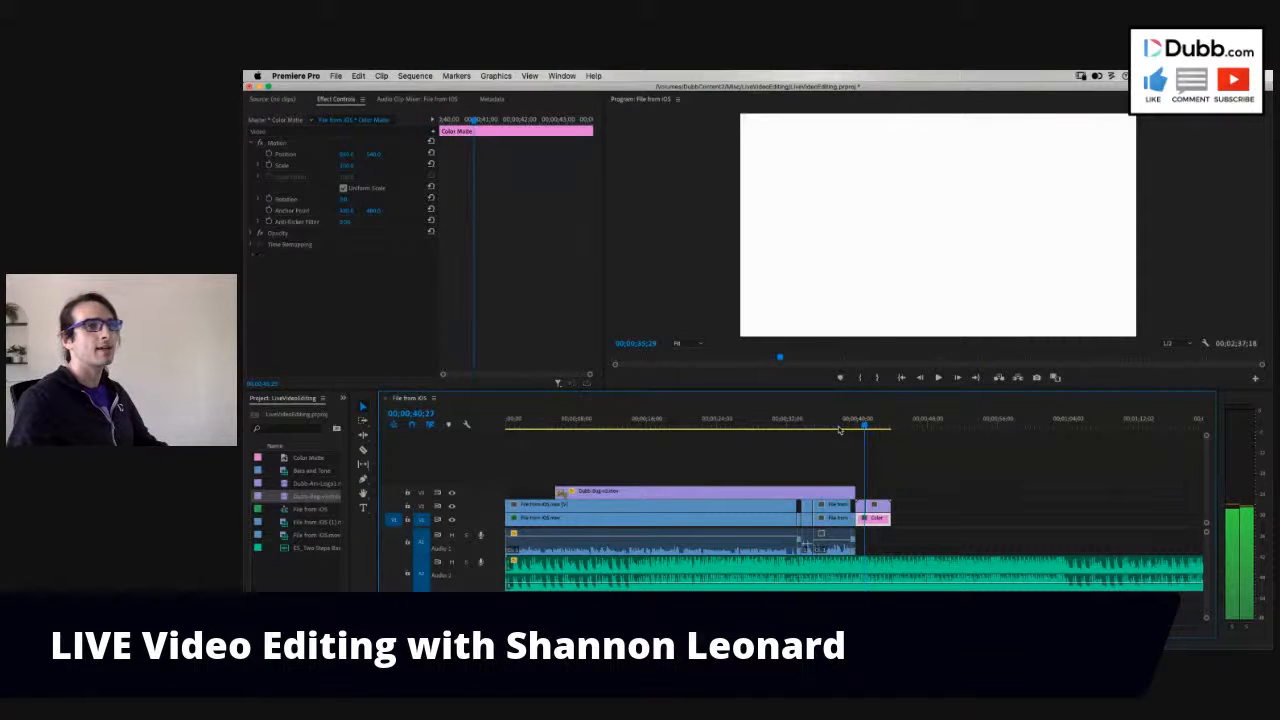
left_click(806, 428)
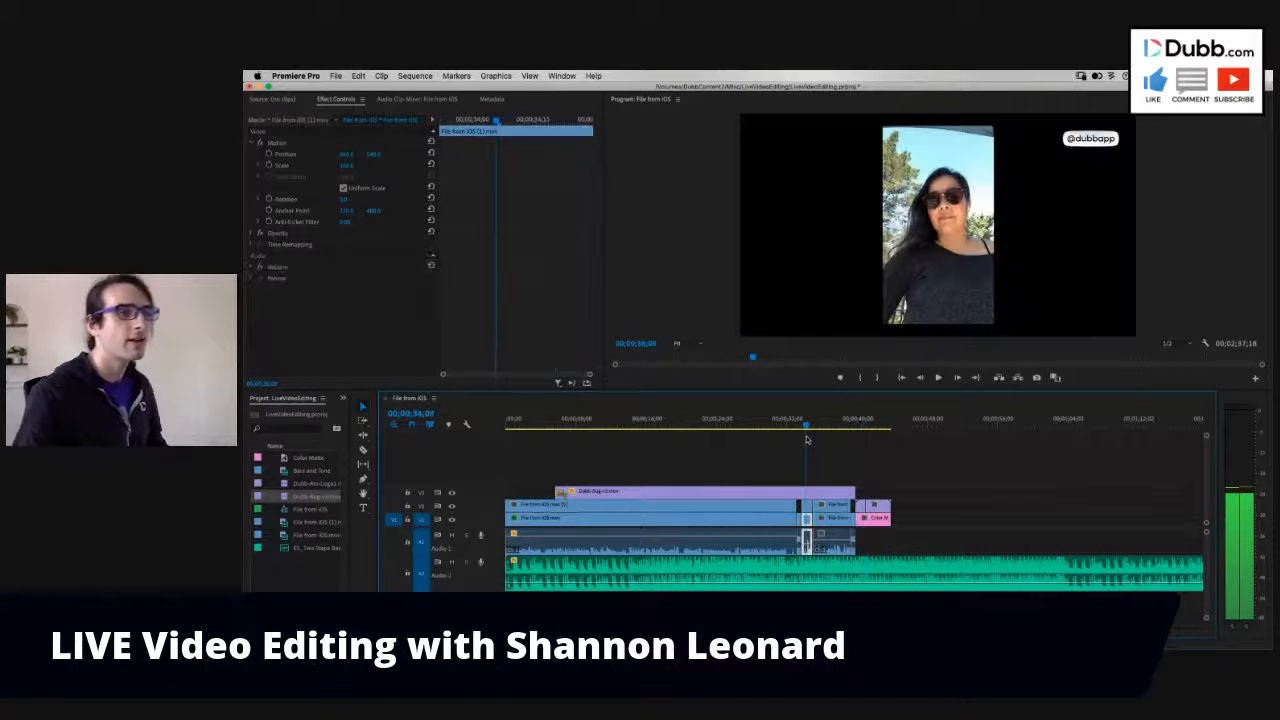
left_click(806, 505)
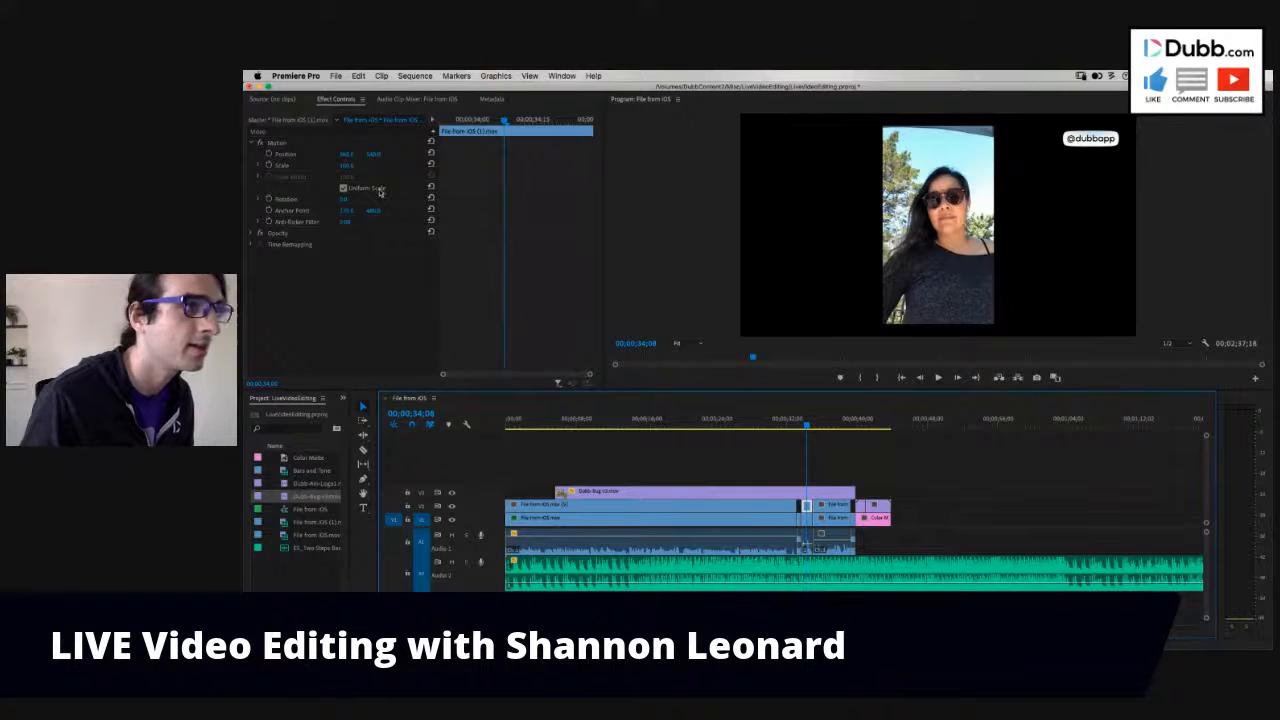
left_click_drag(346, 166, 352, 166)
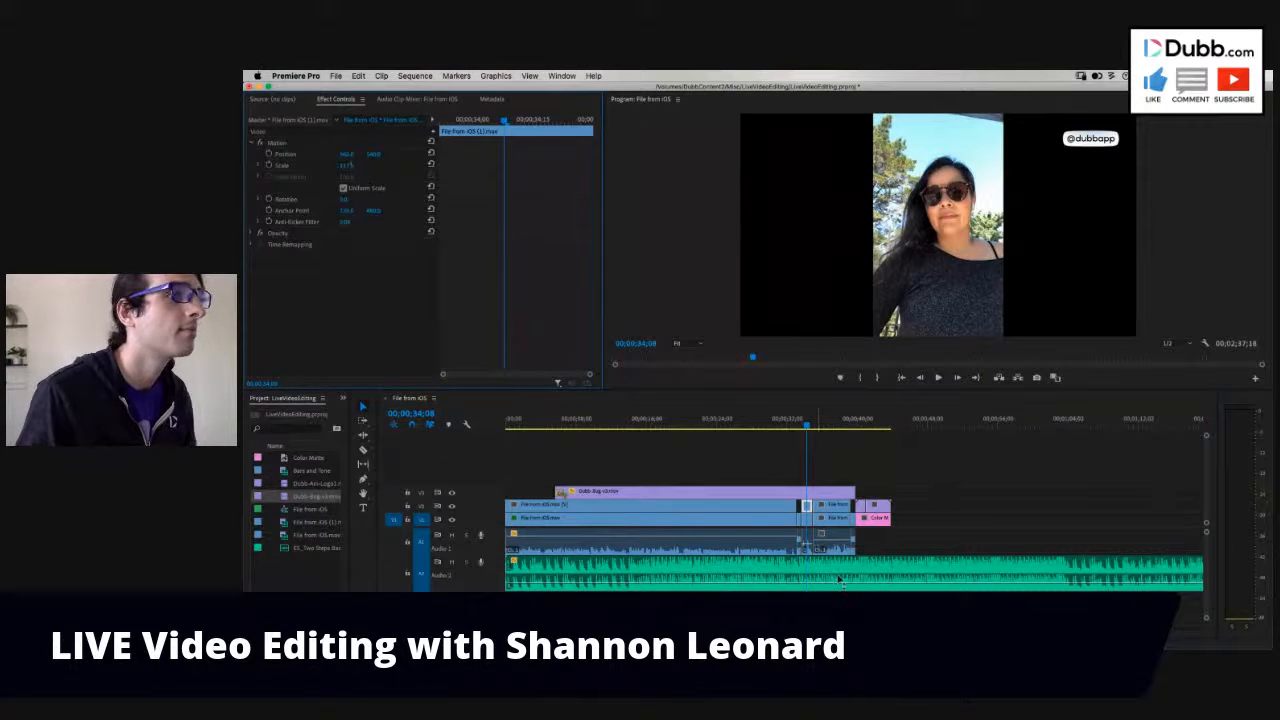
- Copy the Motion and Gaussian Blur effects from the first clip's V1 background onto both V1 segments of the second clip and preview them
left_click(620, 518)
left_click(300, 256)
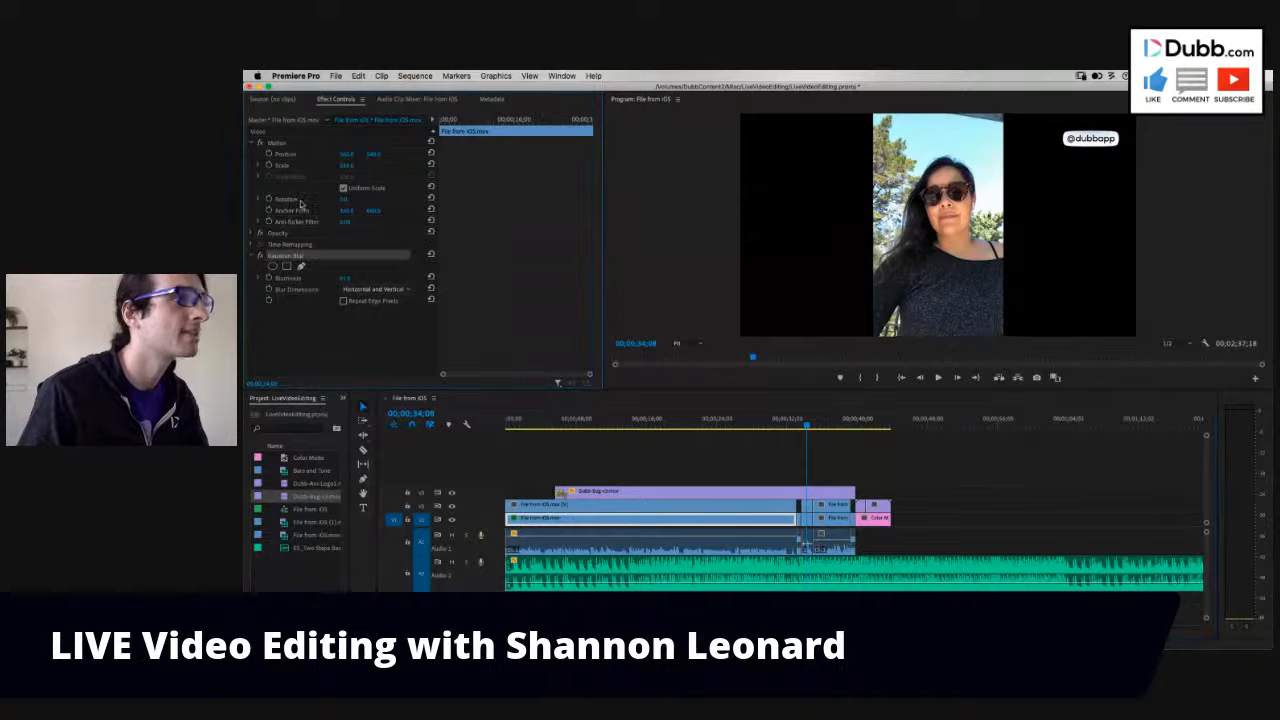
left_click(282, 143)
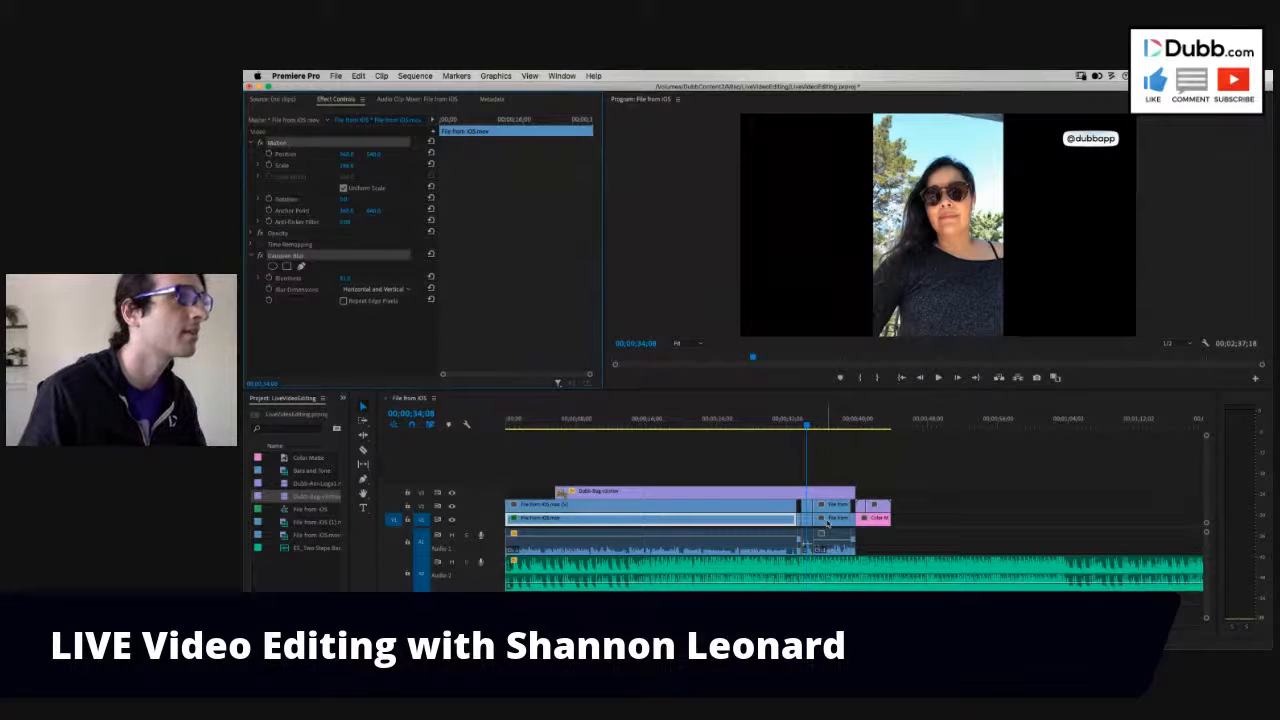
left_click(828, 522)
left_click(808, 522, "shift")
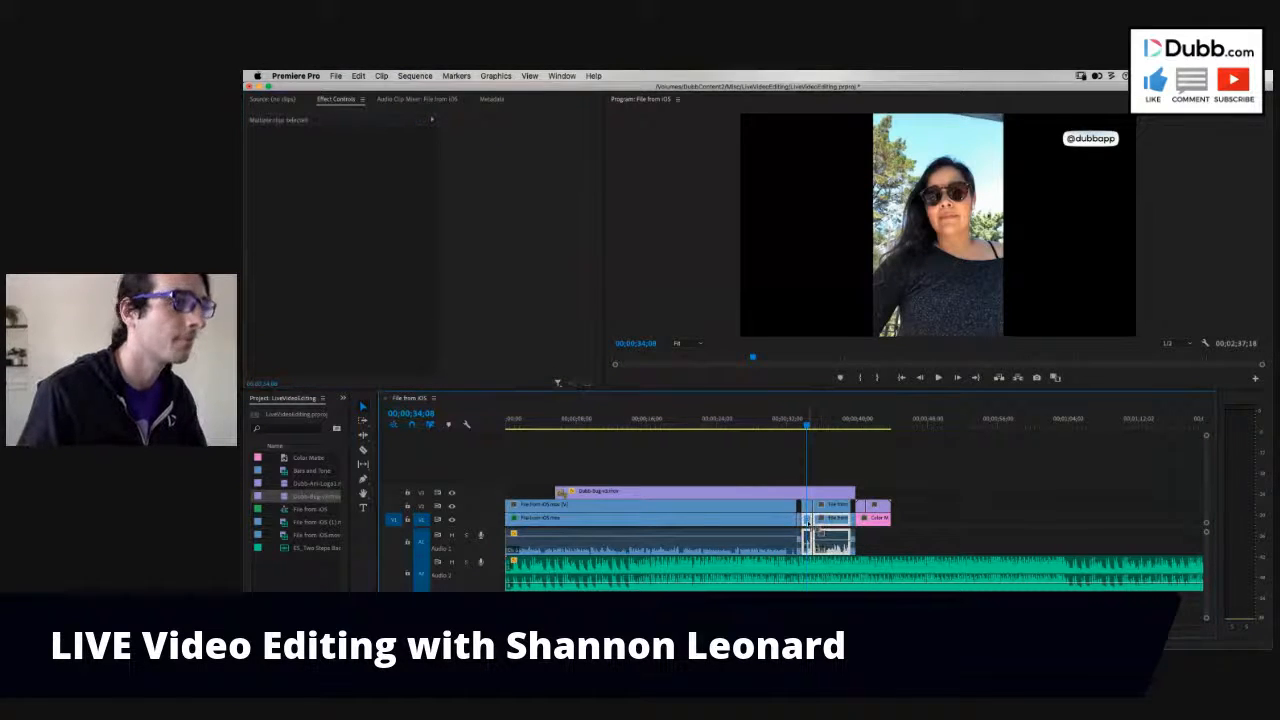
key("super+v")
left_click(788, 424)
key("space")
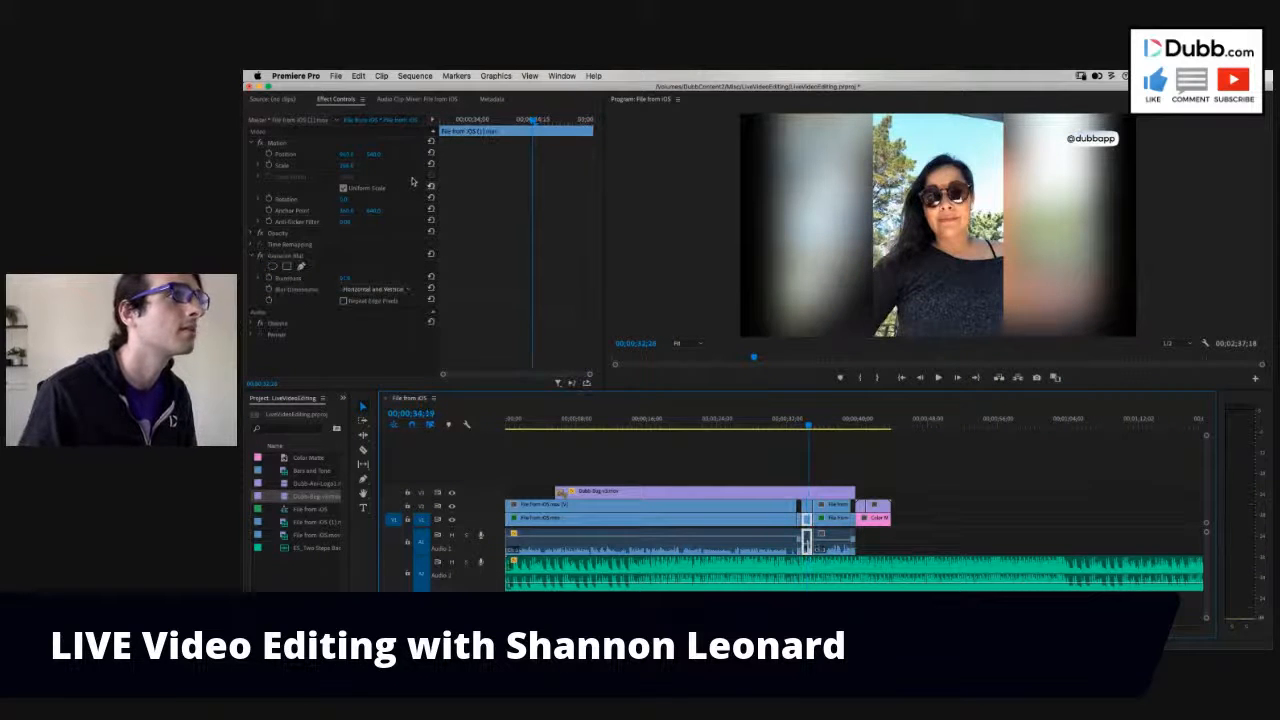
- Copy the Motion settings from the second clip's first segment to its second segment on both V1 and V2
left_click(290, 143)
left_click(830, 518)
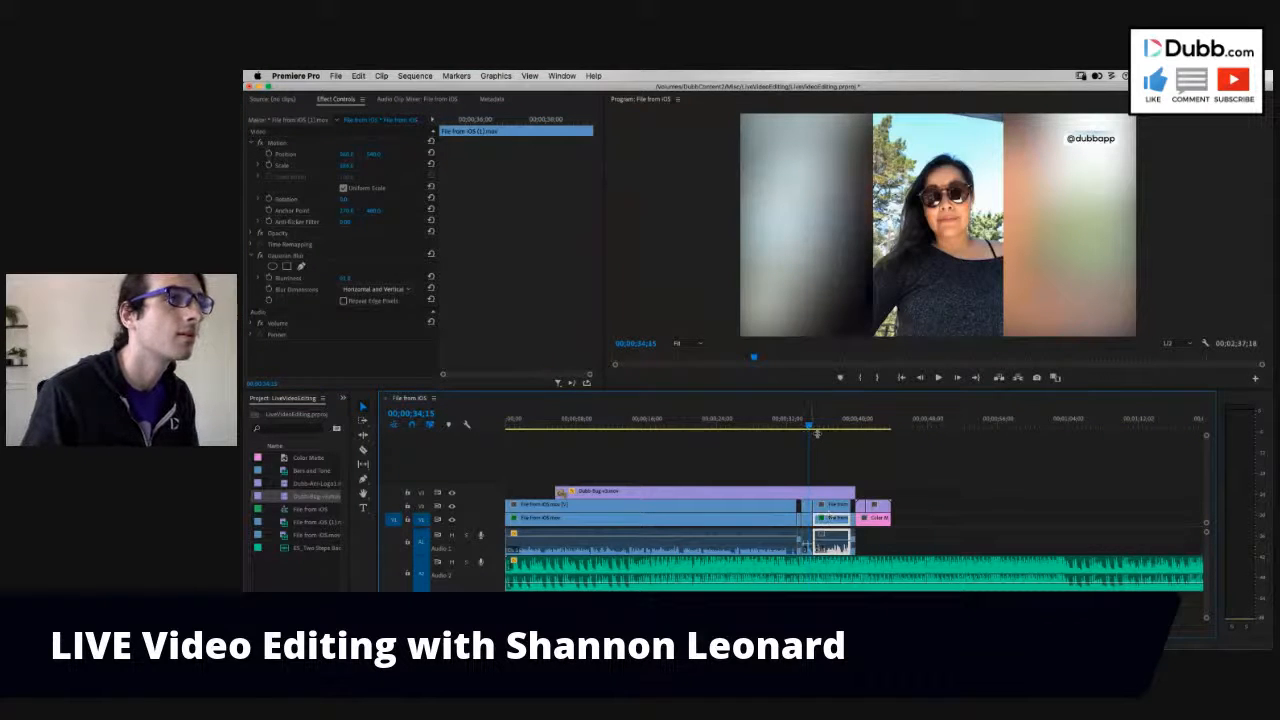
mouse_move(817, 433)
left_mouse_down()
mouse_move(842, 437)
mouse_move(792, 443)
mouse_move(809, 456)
left_mouse_up()
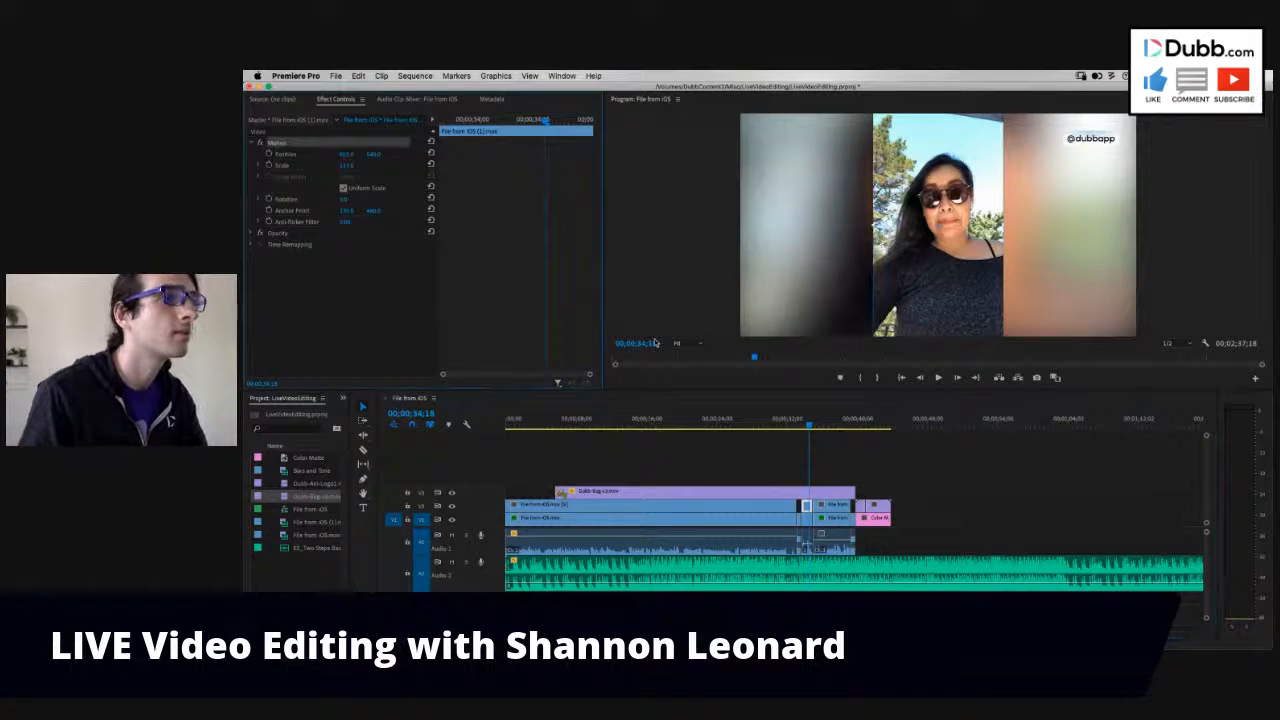
left_click(841, 510)
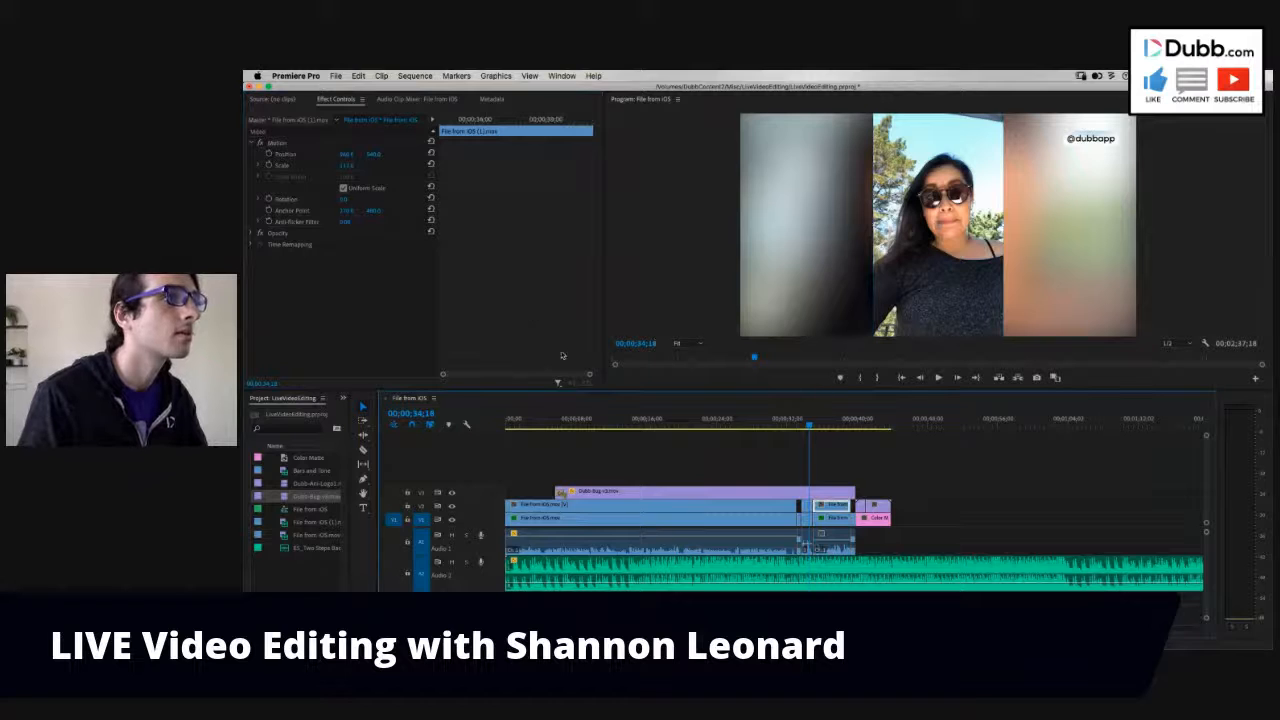
- Review the second clip's last segment through the closing logo, and check the blurred background at the sequence start
left_click_drag(820, 426, 829, 427)
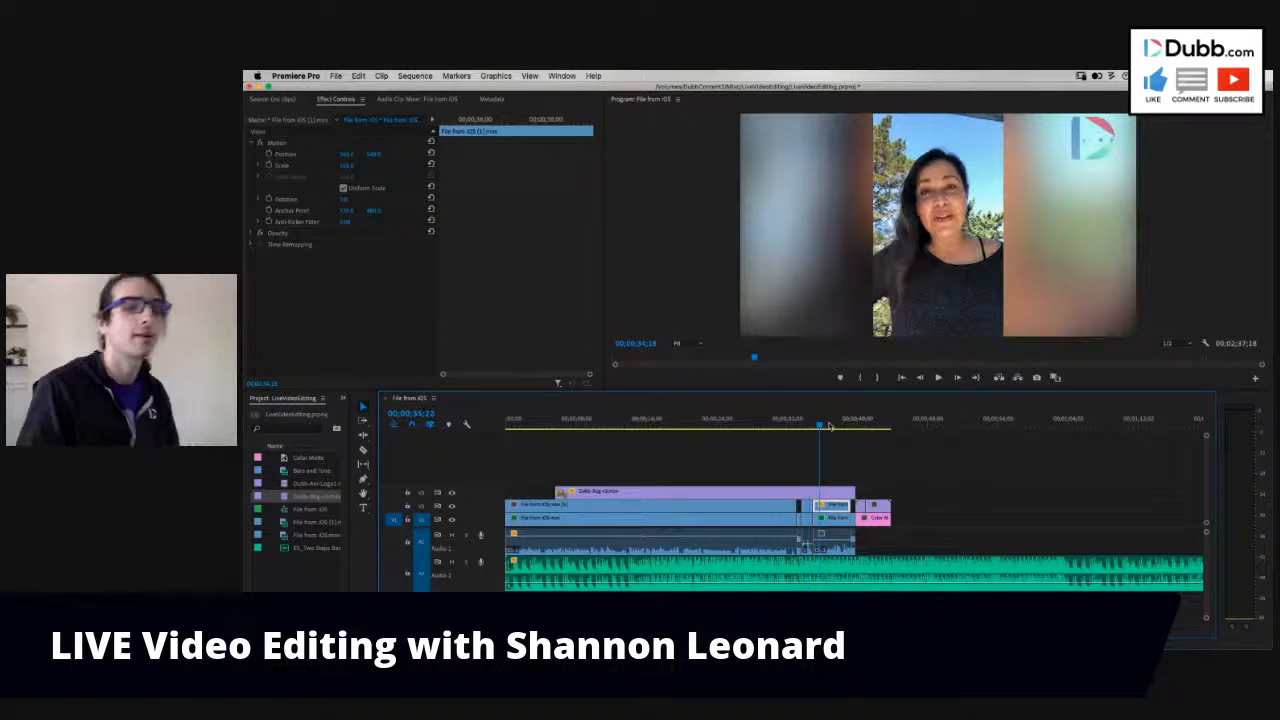
key("space")
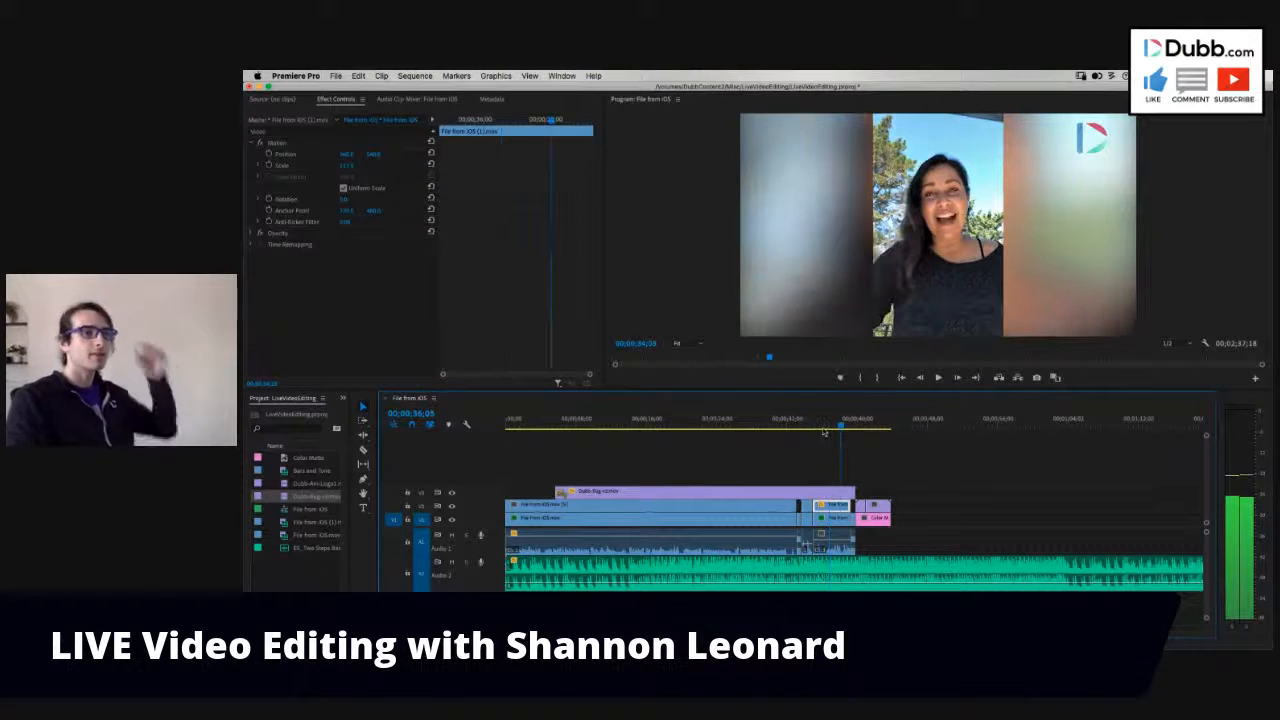
left_click_drag(826, 431, 891, 508)
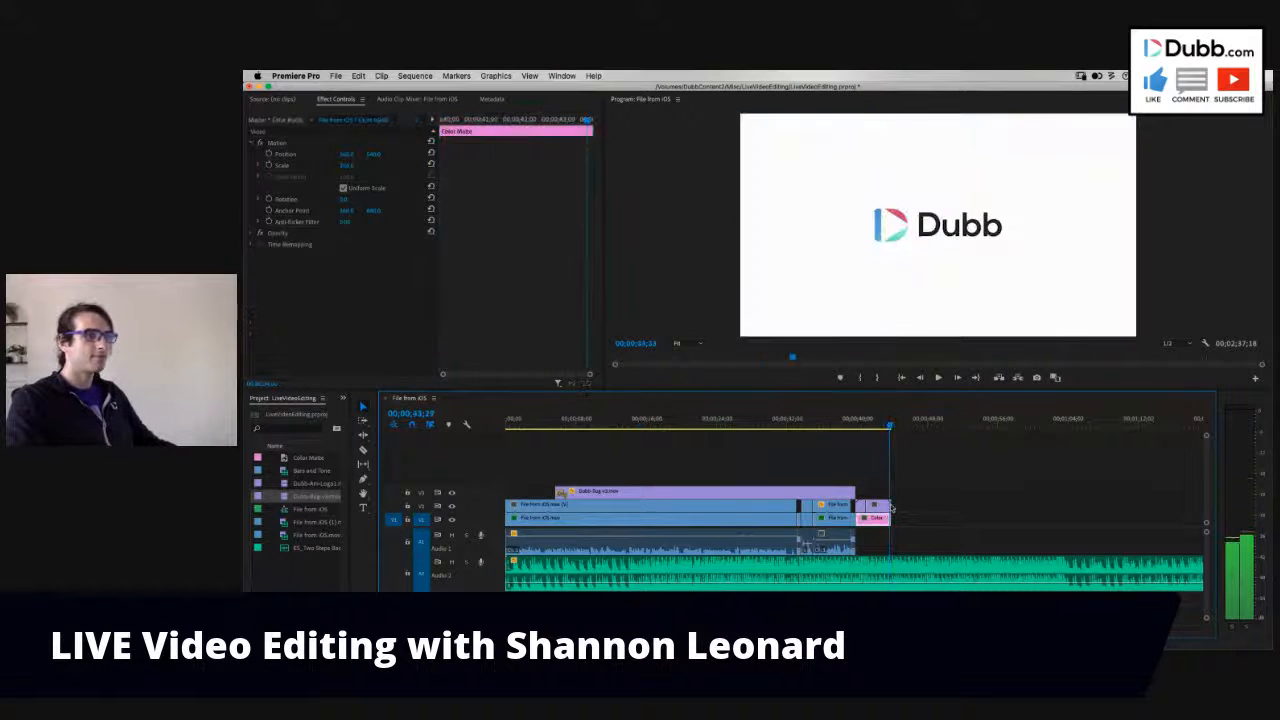
left_click(617, 518)
key("Home")
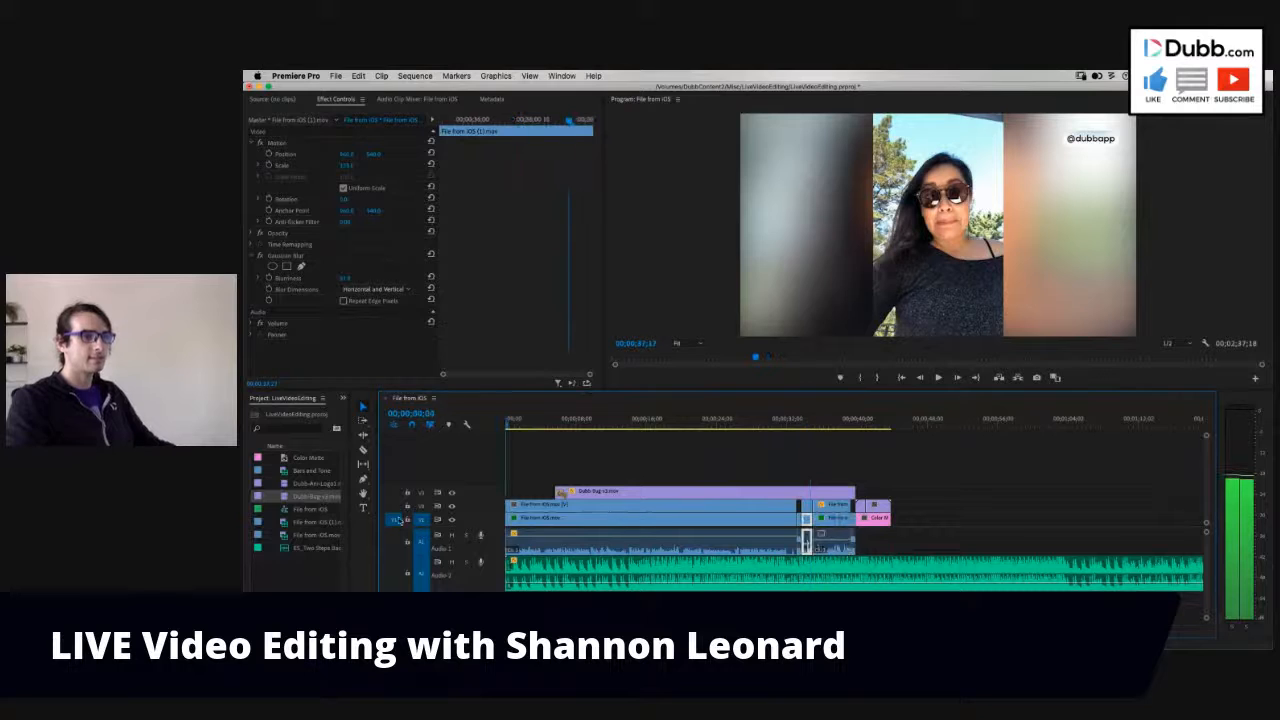
key("space")
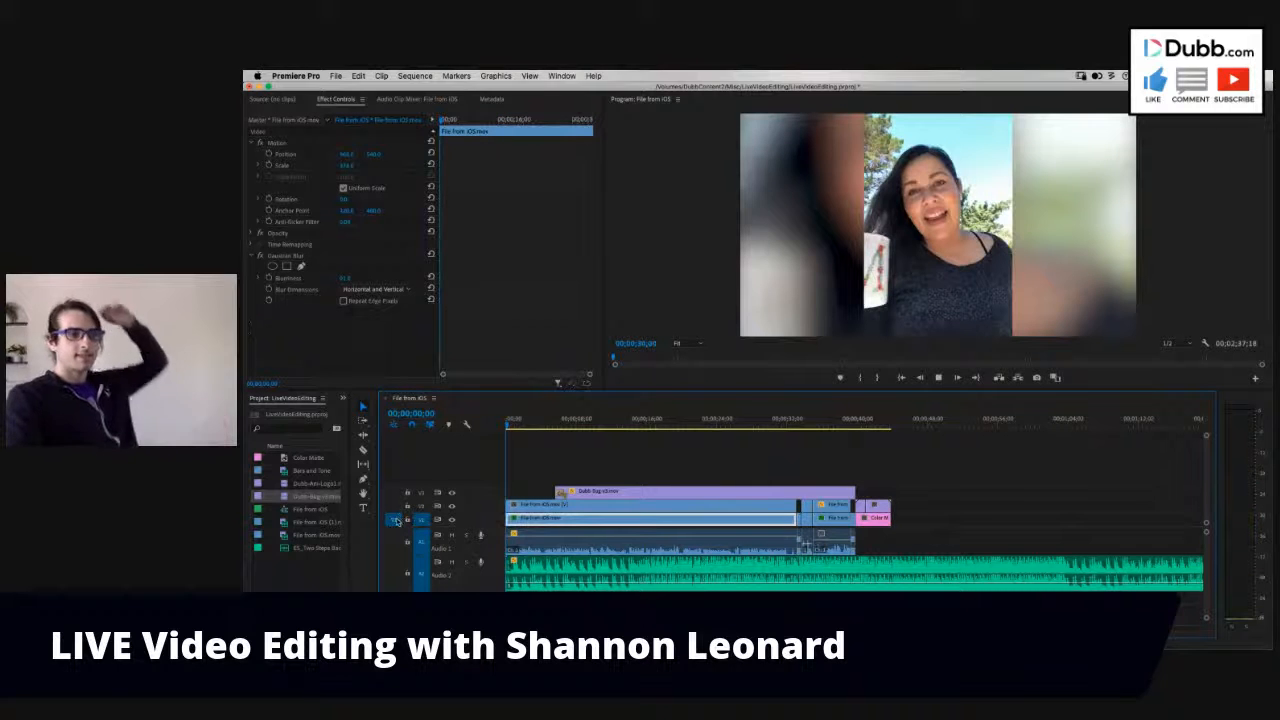
key("space")
- At 00;00;37;02, make the second clip's last V2 segment black and white by setting its Lumetri Color saturation to 0
left_click(831, 419)
left_click(831, 518)
left_click(831, 509)
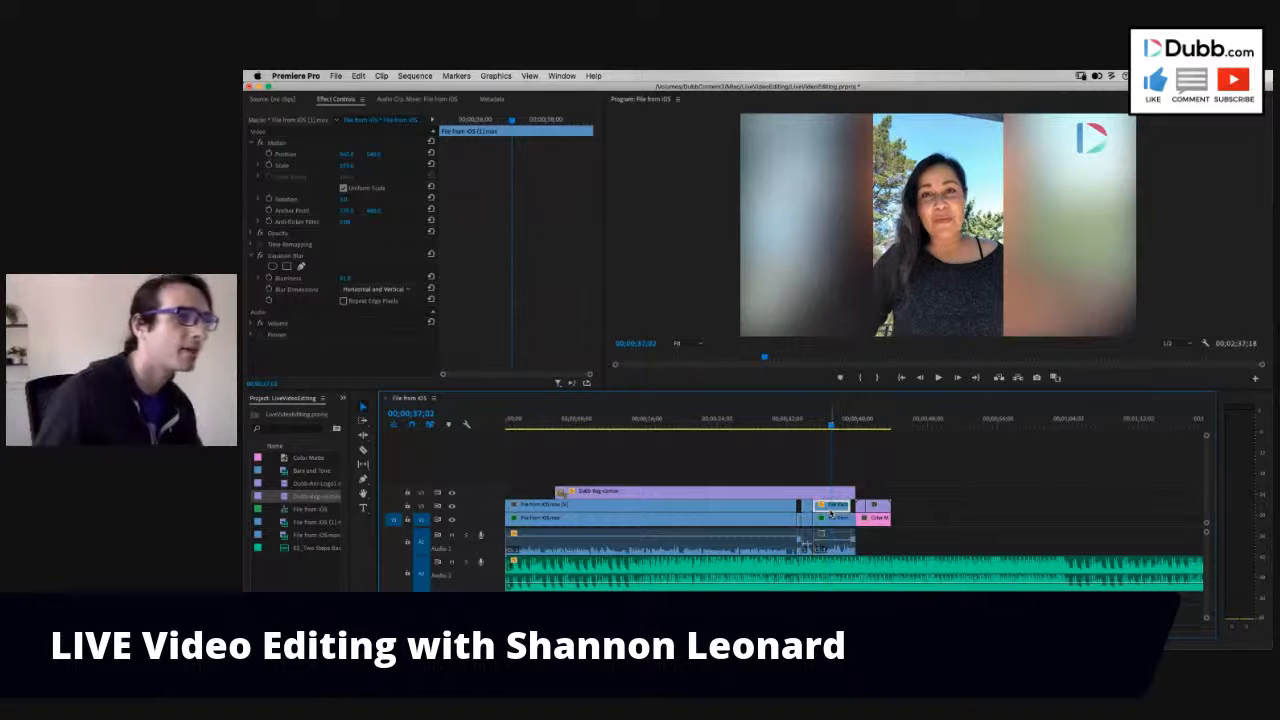
left_click(992, 473)
left_click(831, 506)
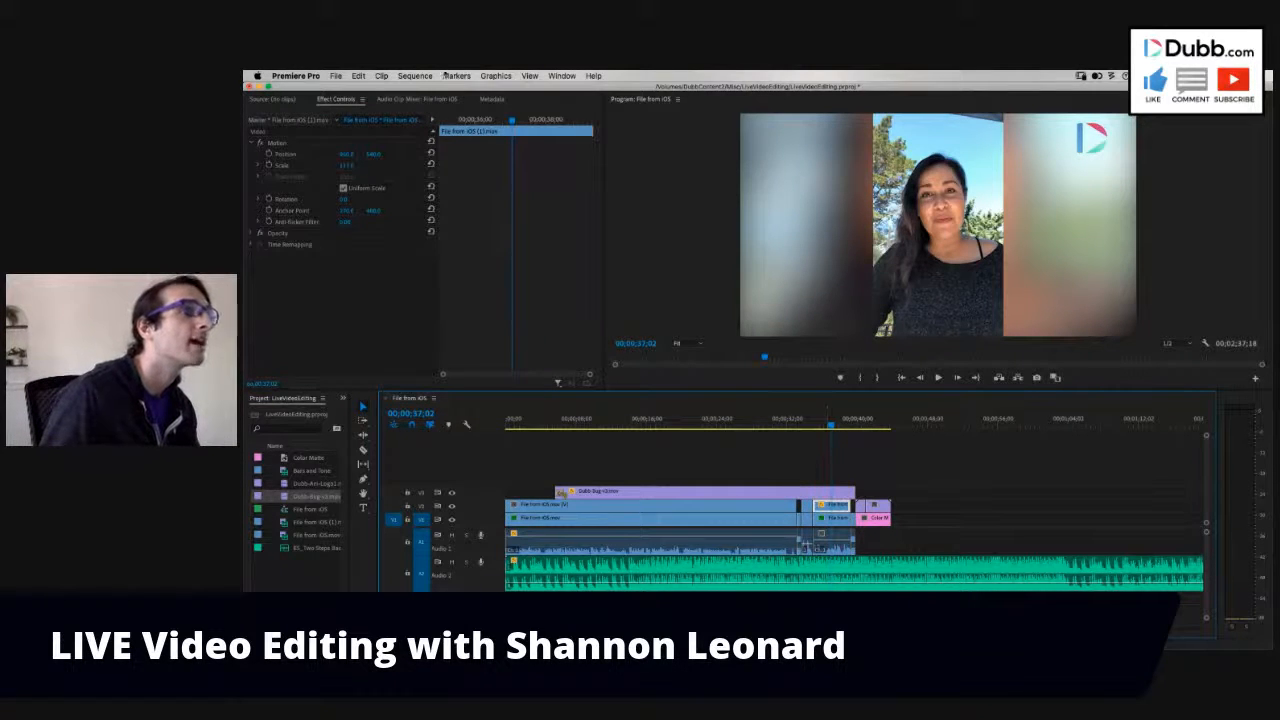
left_click(343, 399)
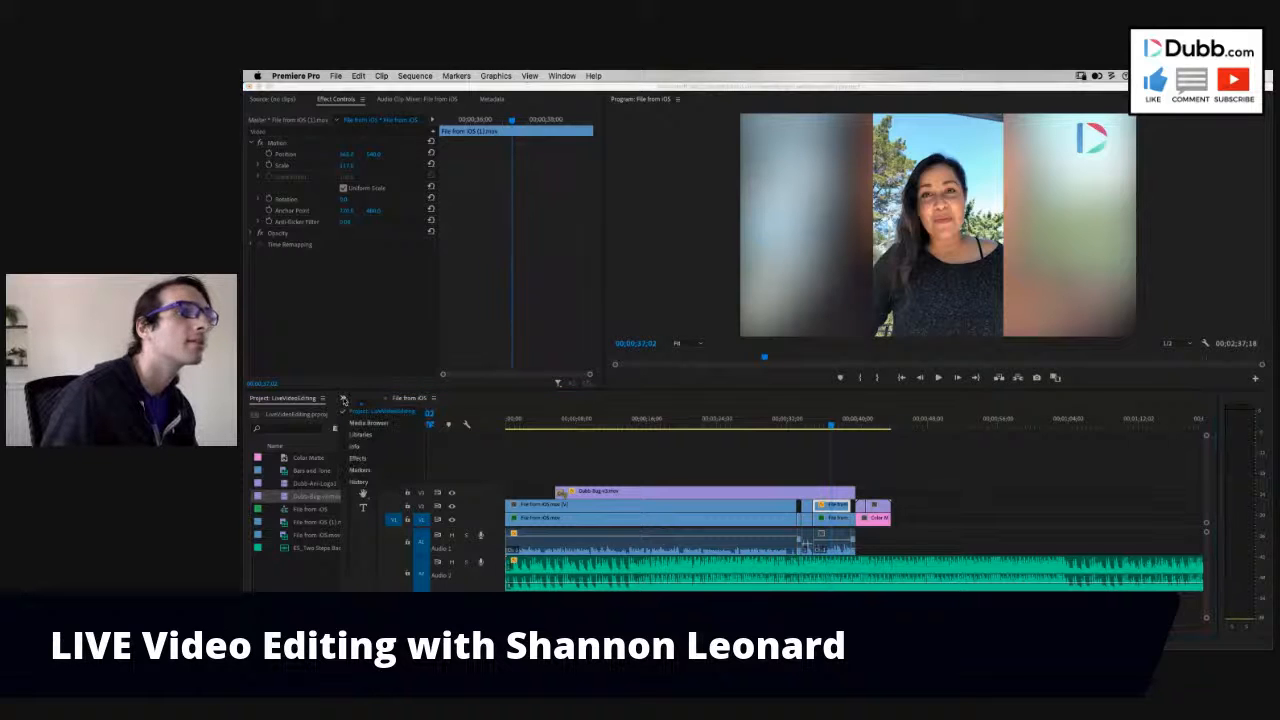
left_click(343, 399)
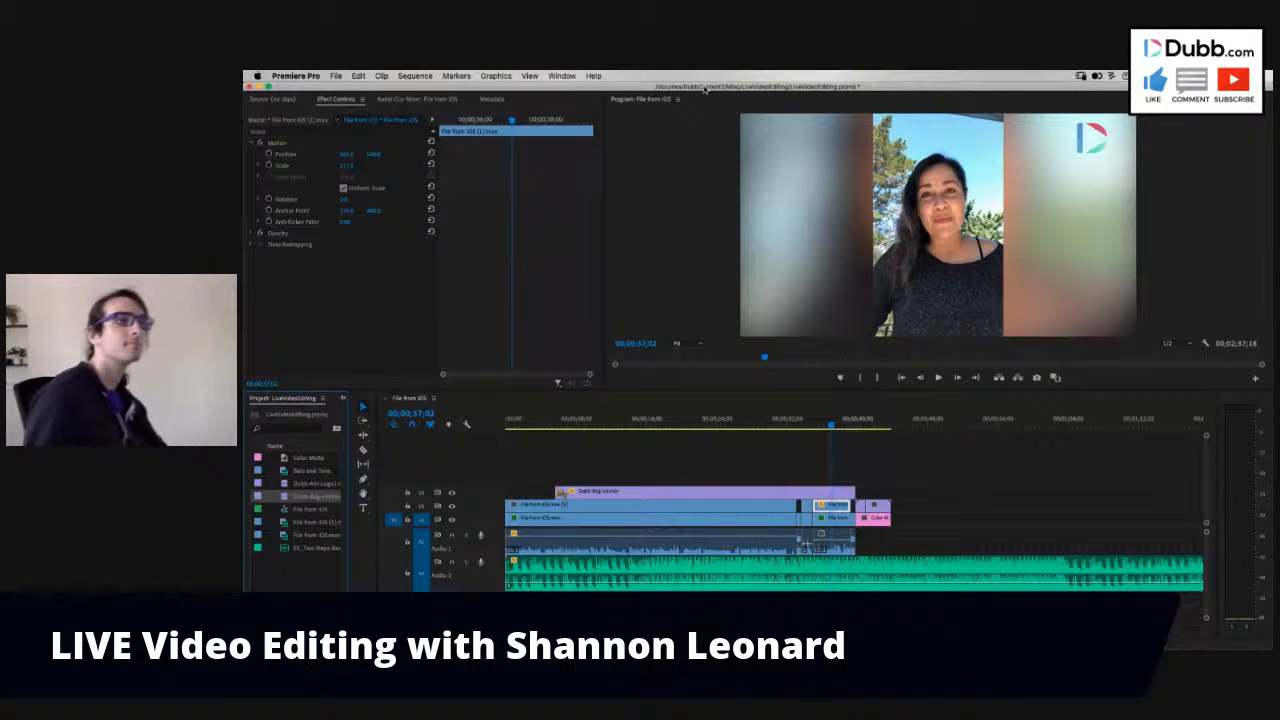
left_click(455, 76)
mouse_move(561, 76)
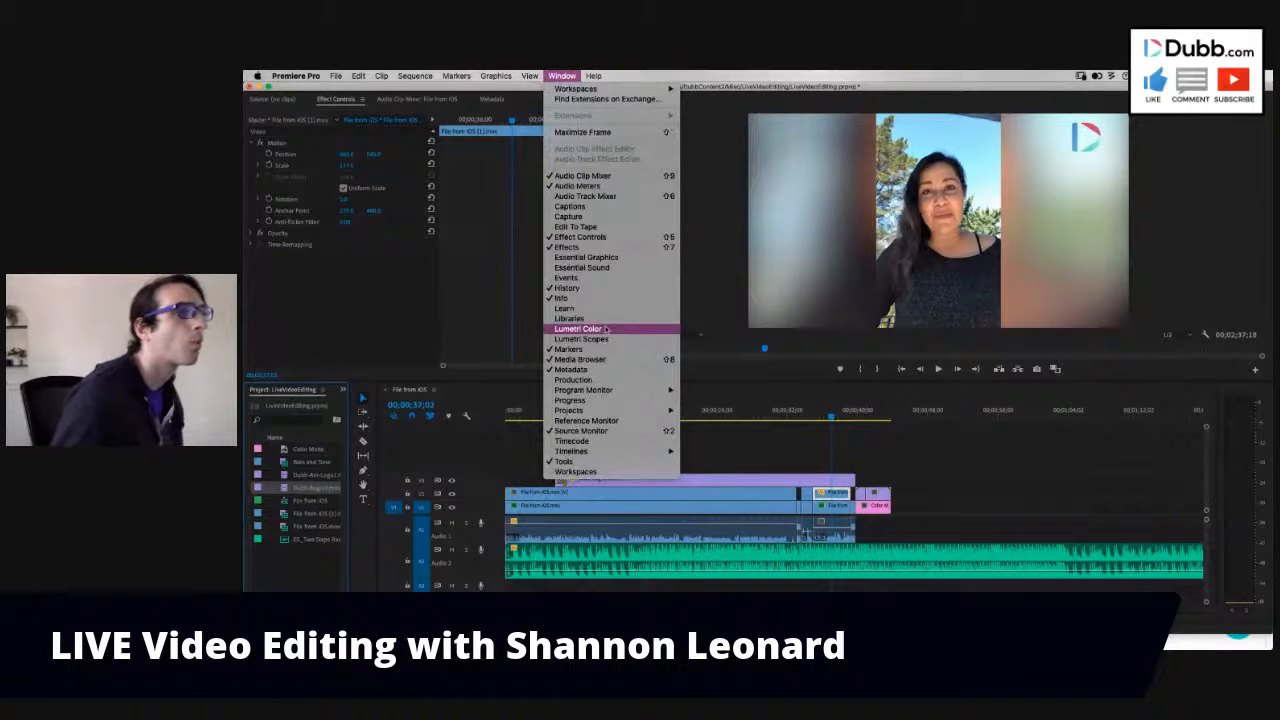
left_click(605, 329)
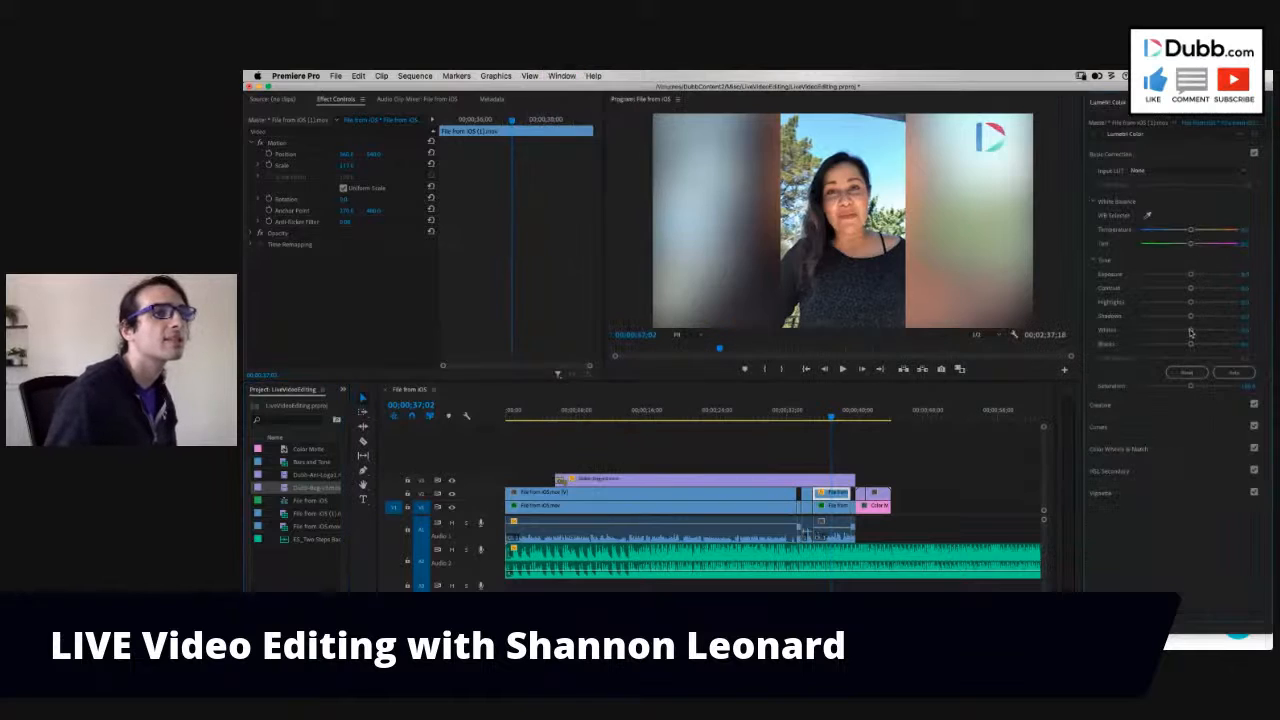
left_click(1128, 388)
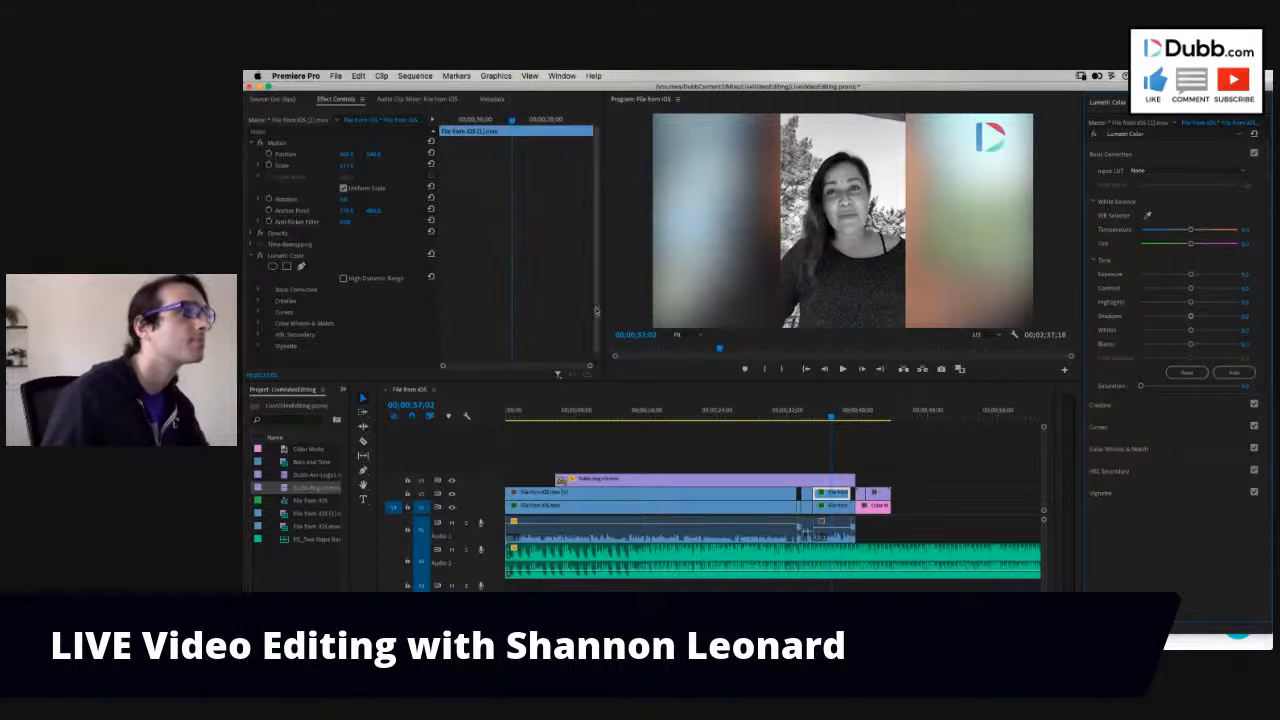
- Copy the Lumetri Color effect onto the V1 background of the second clip's last segment and onto both layers of its first segment
left_click(312, 258)
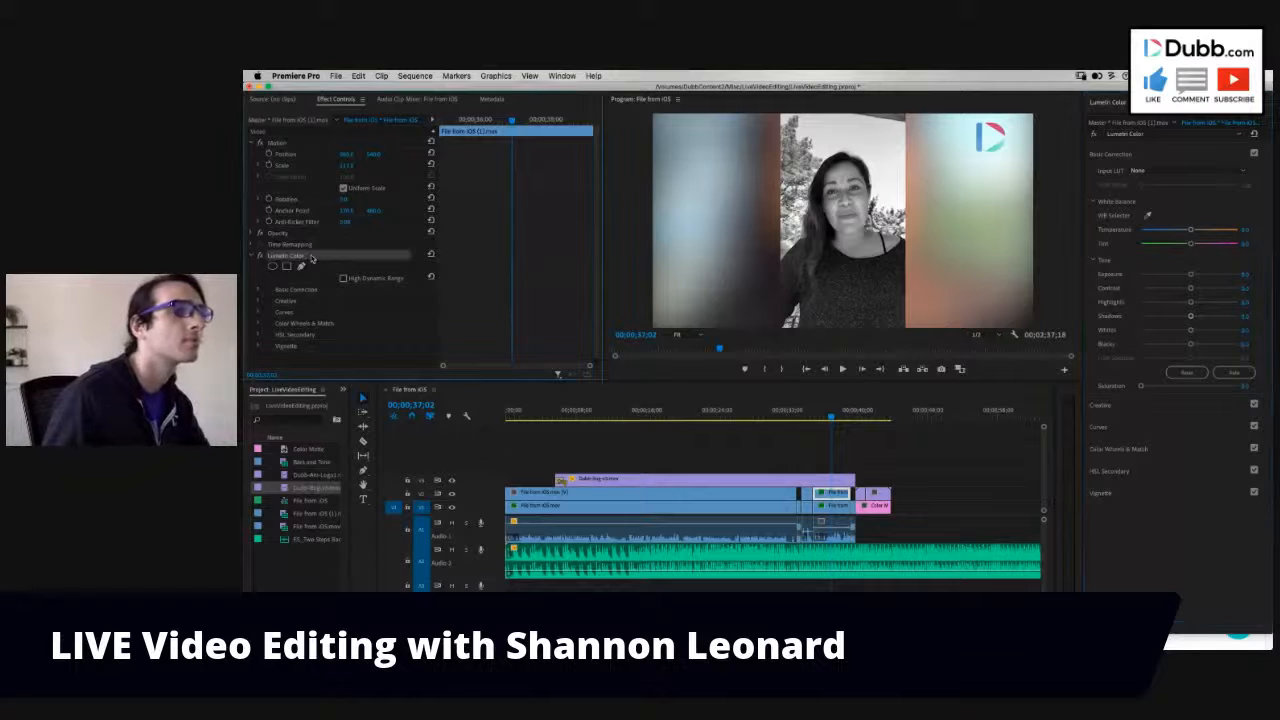
left_click(838, 507)
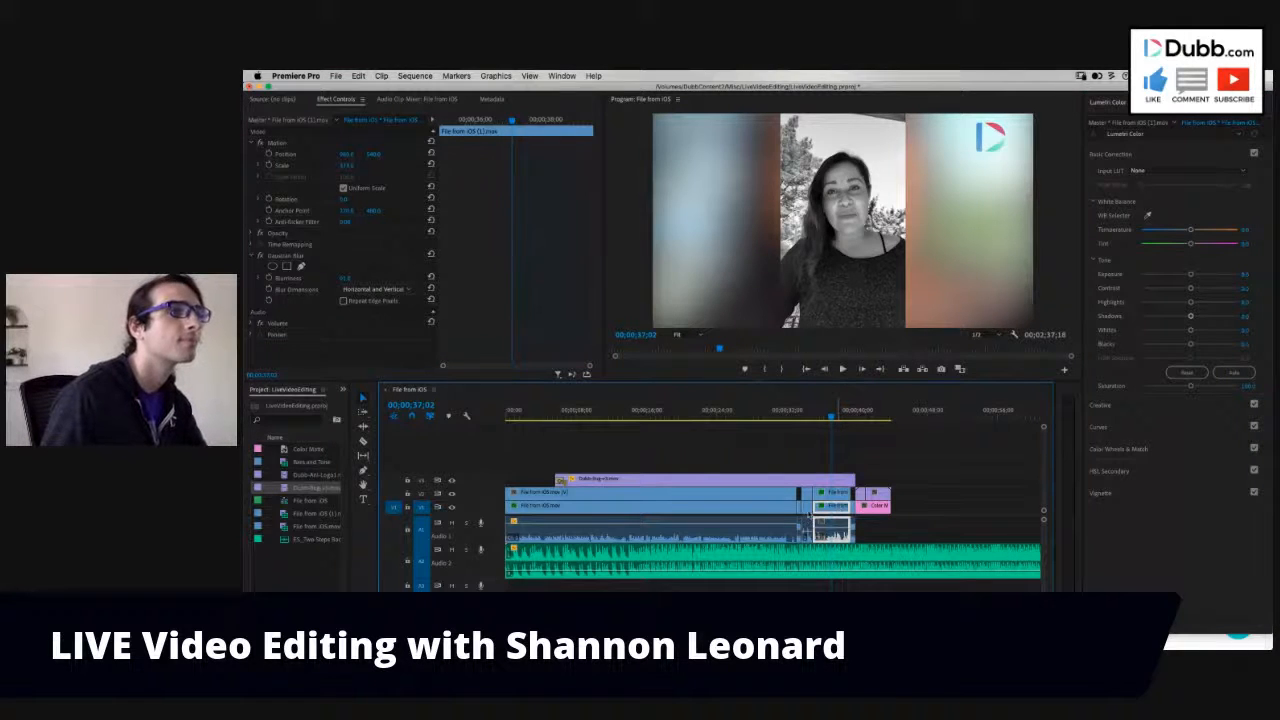
key("super+v")
left_click(807, 507)
key("super+v")
left_click(807, 494)
key("super+v")
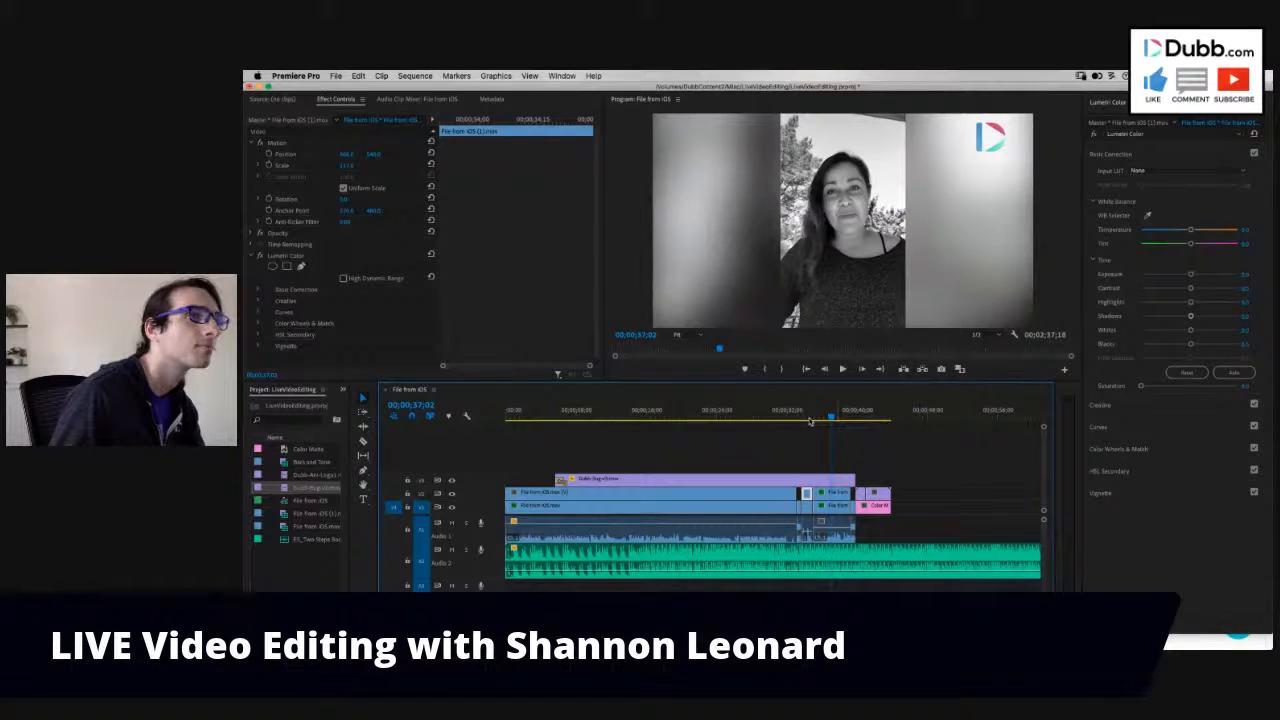
- Play the black-and-white segments through to the end of the closing logo and return to the sequence start
left_click(800, 416)
key("space")
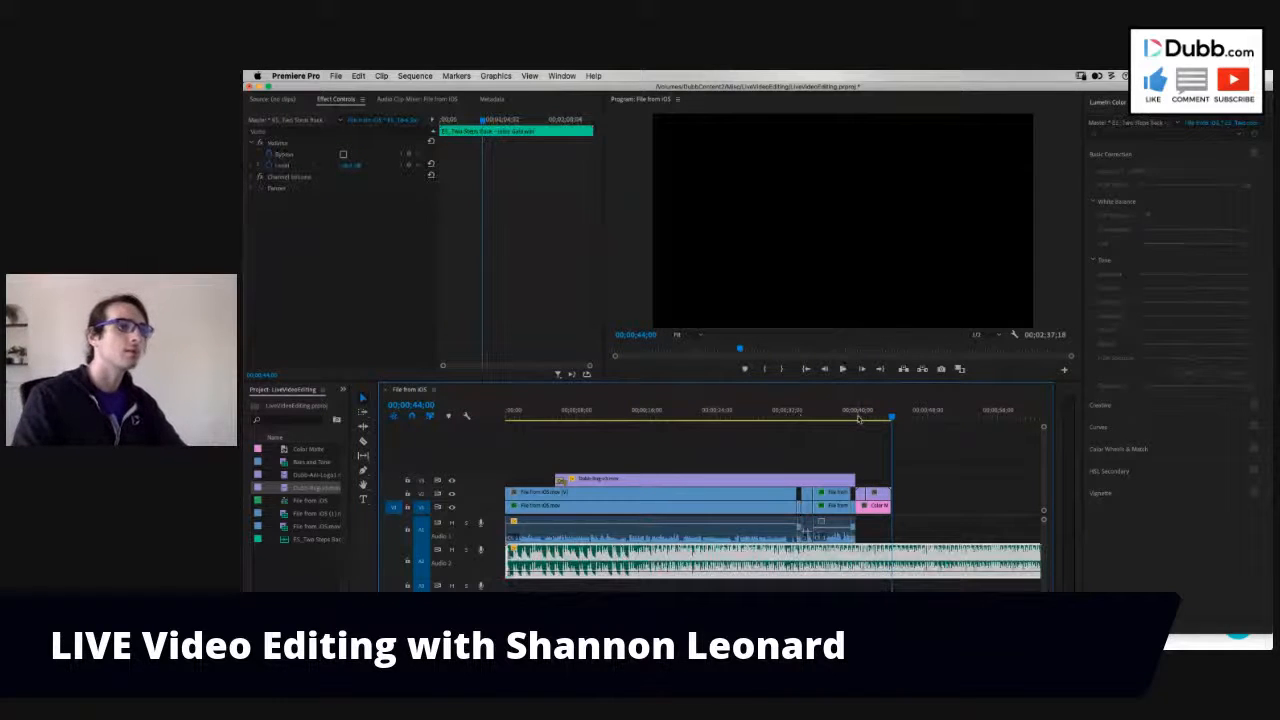
left_click_drag(858, 416, 505, 416)
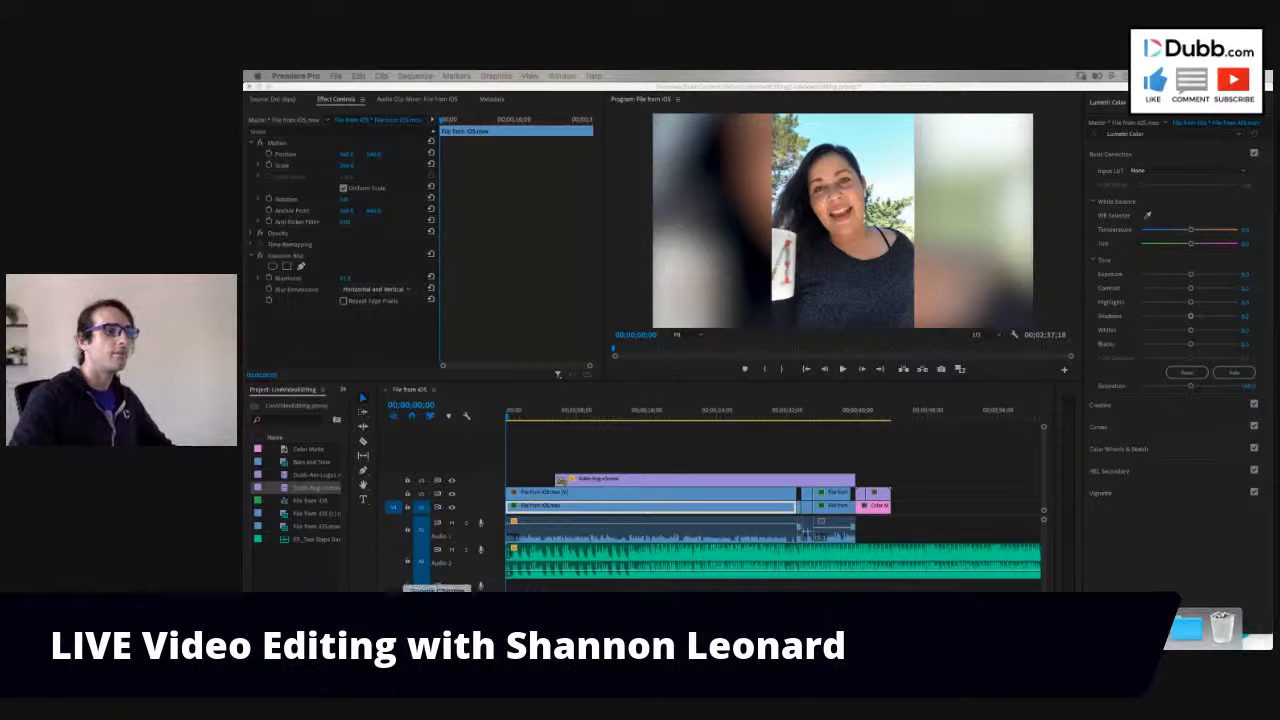
- Switch to Chrome and view the Re:Think 2020 speakers section and the Video Marketing Masterclass talk page
left_click(437, 612)
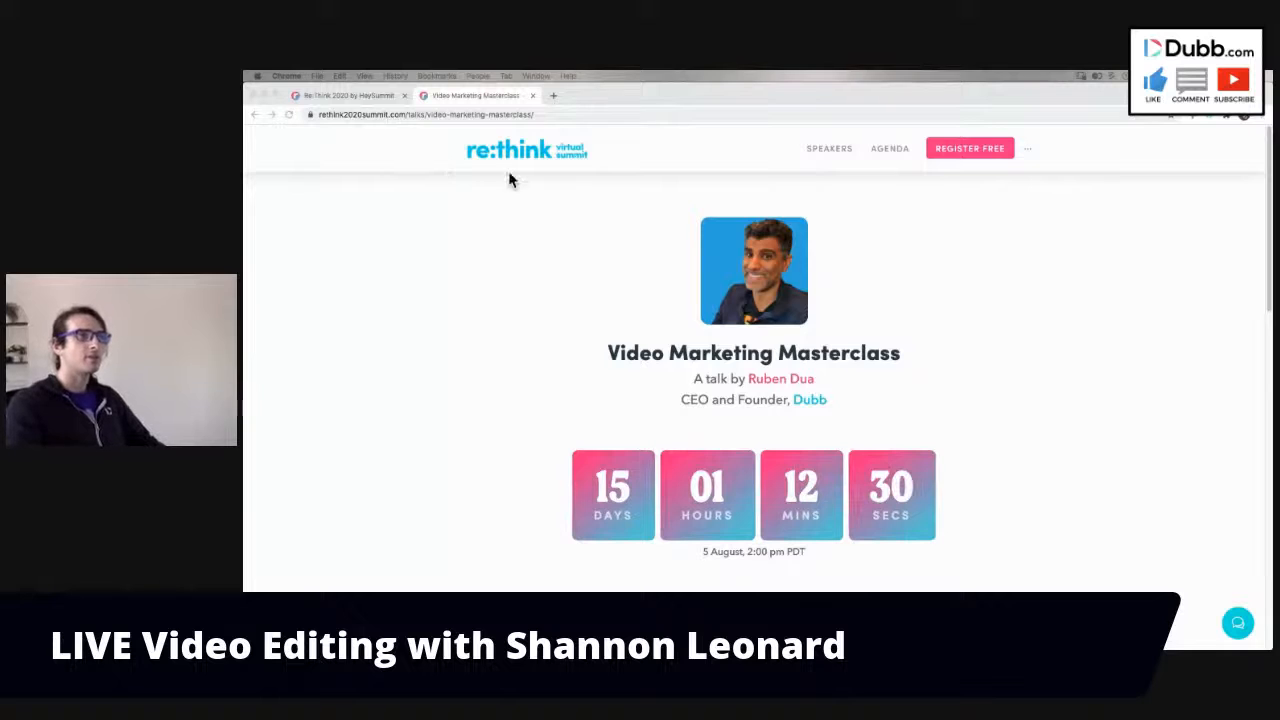
left_click(379, 101)
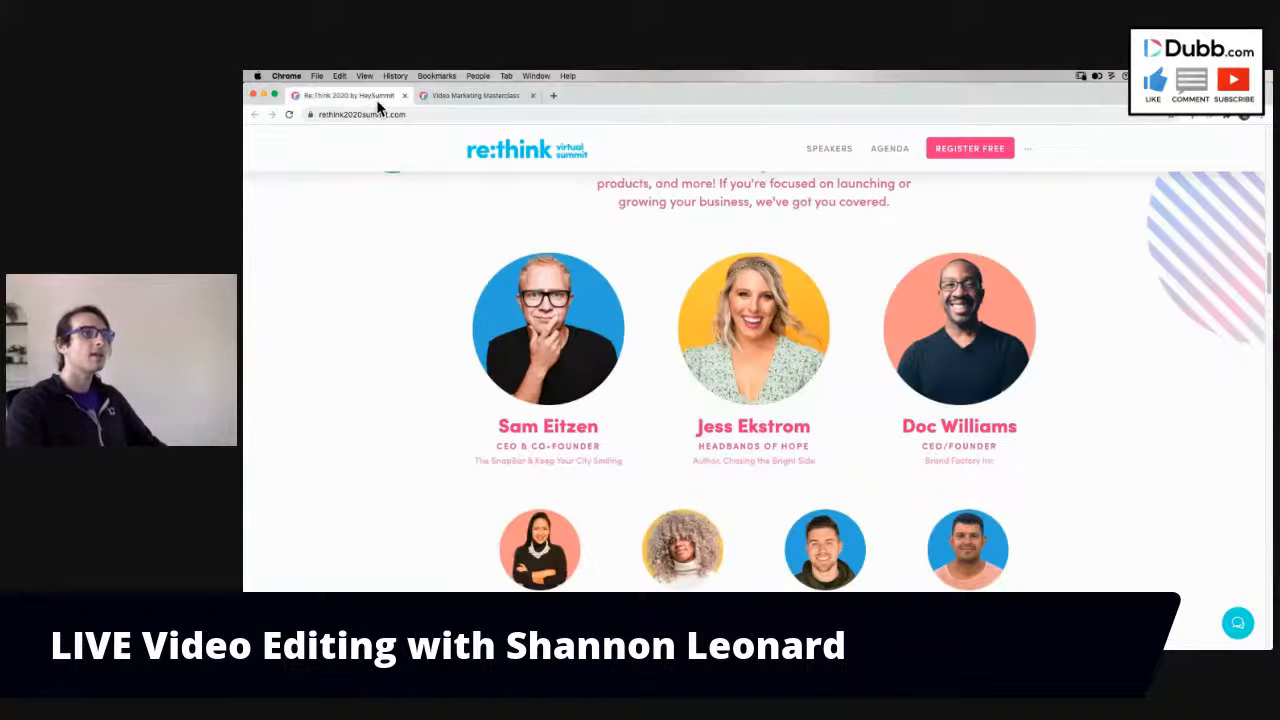
left_click(475, 95)
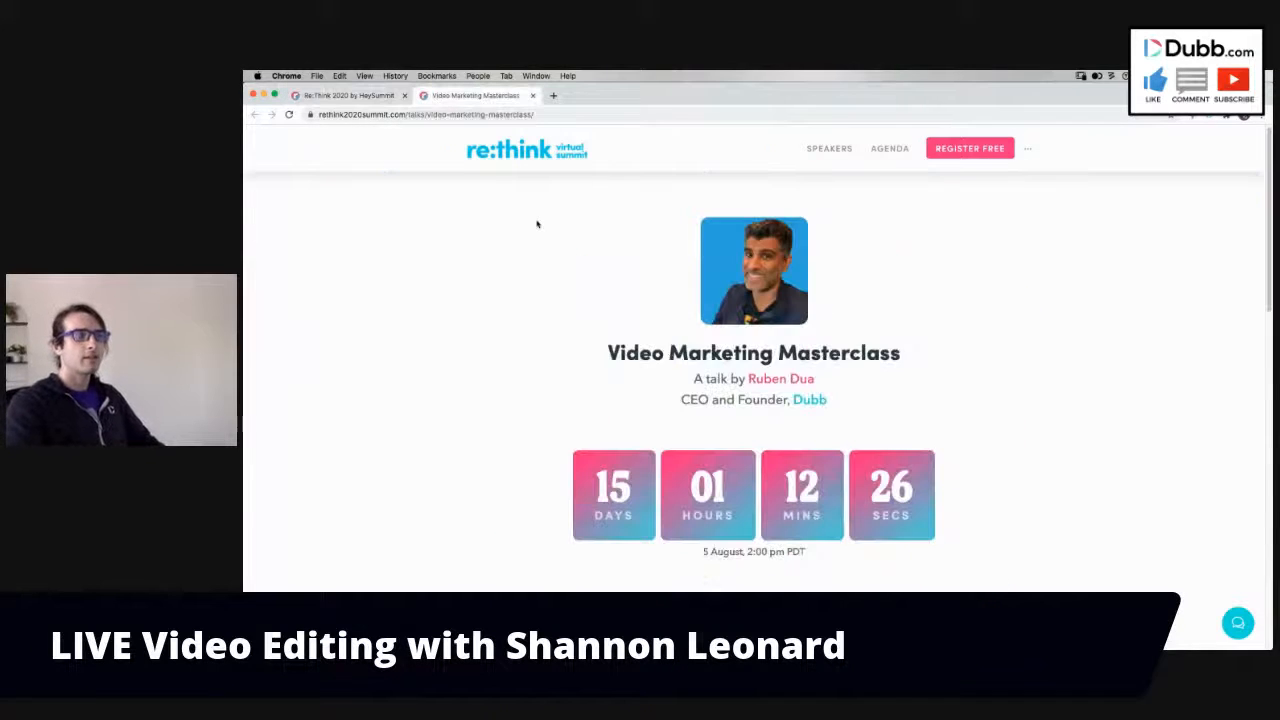
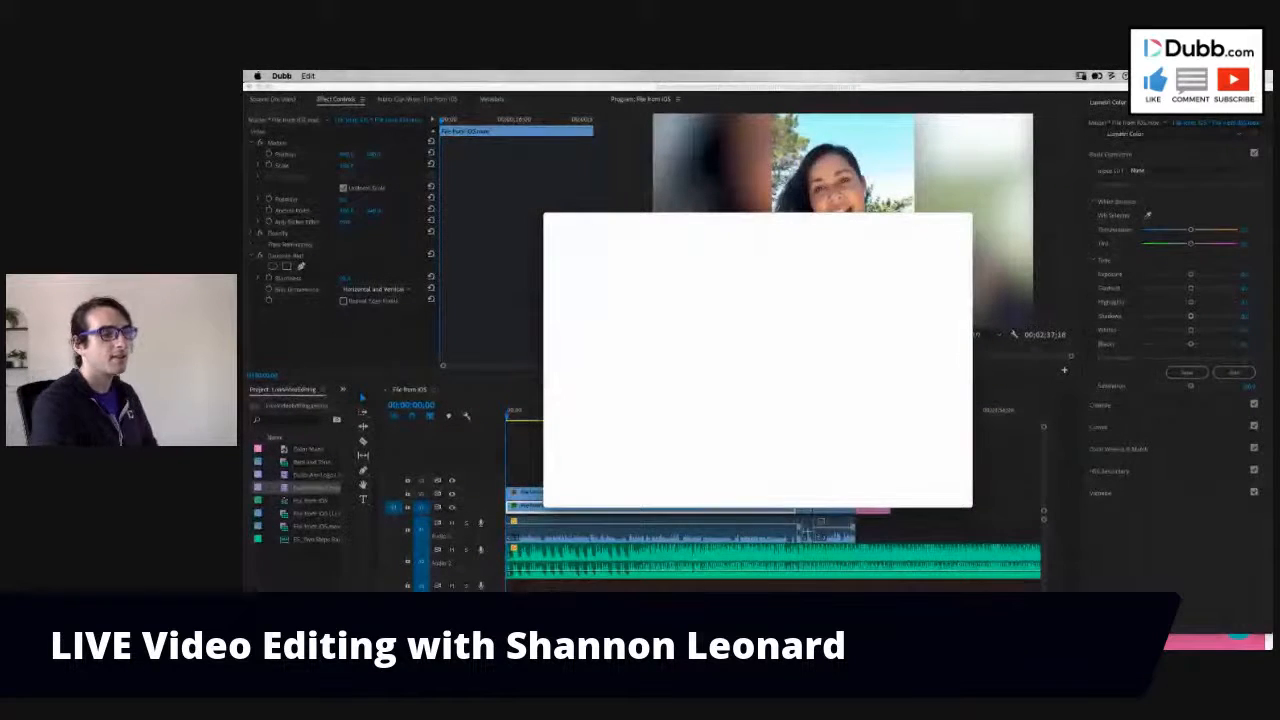
- Switch to the Re:Think 2020 summit page in Chrome and close the Dubb video preview window over it
key("super+Tab")
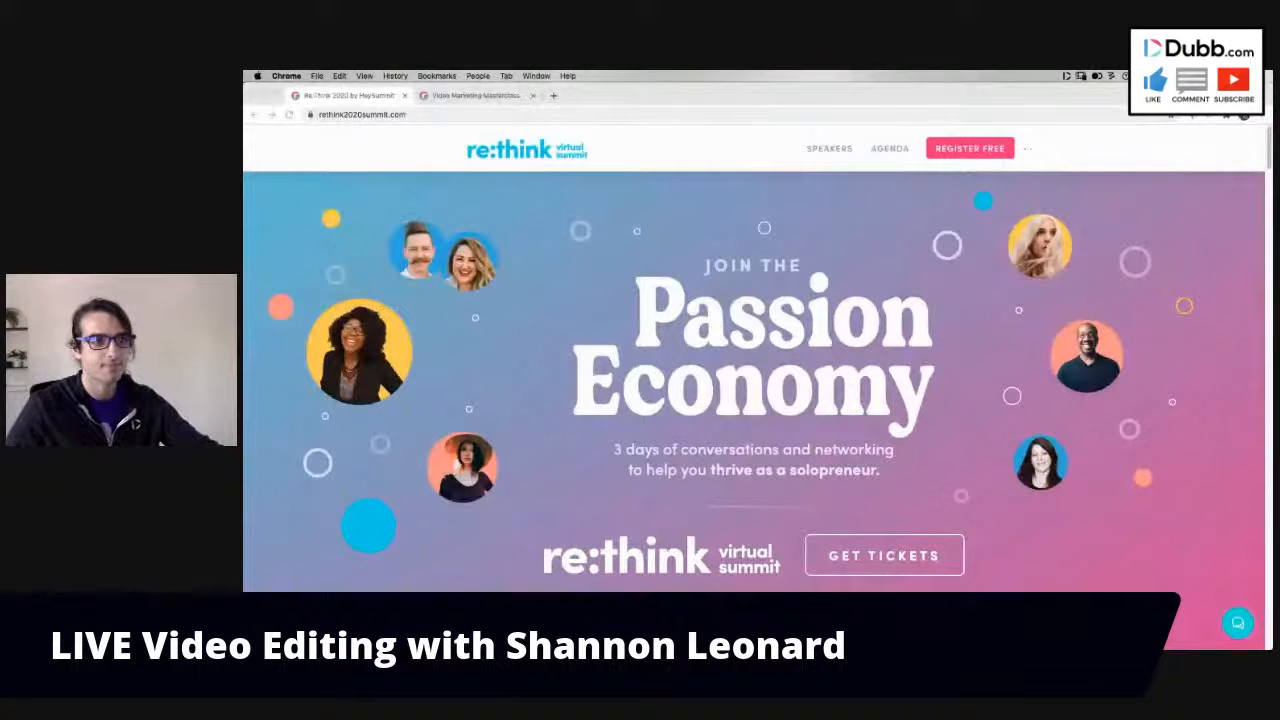
scroll(993, 367, "down", 10)
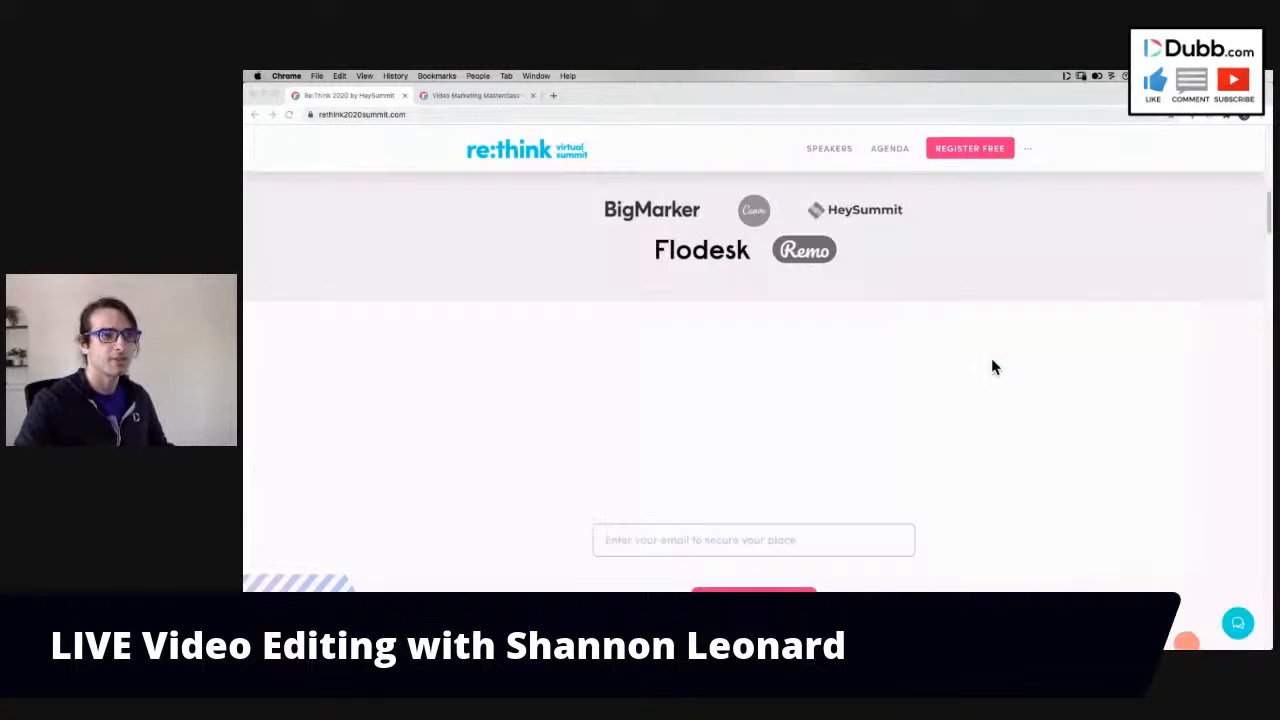
scroll(993, 367, "up", 10)
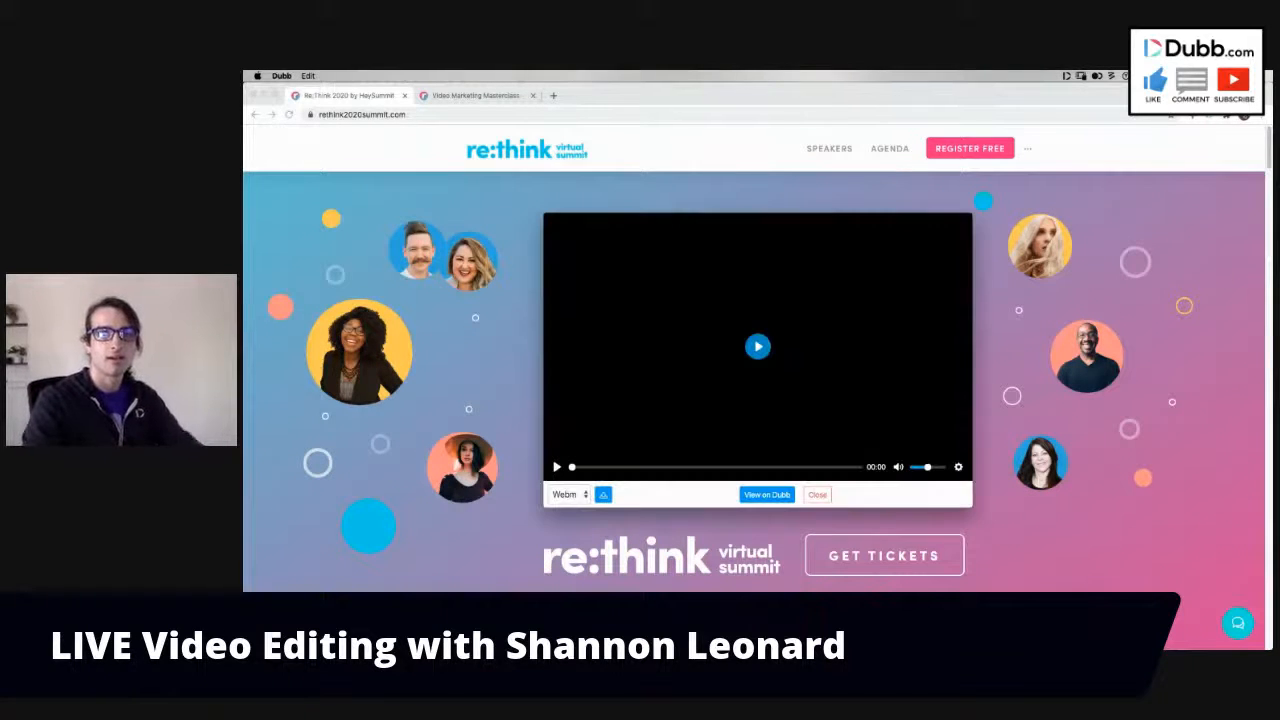
left_click(817, 496)
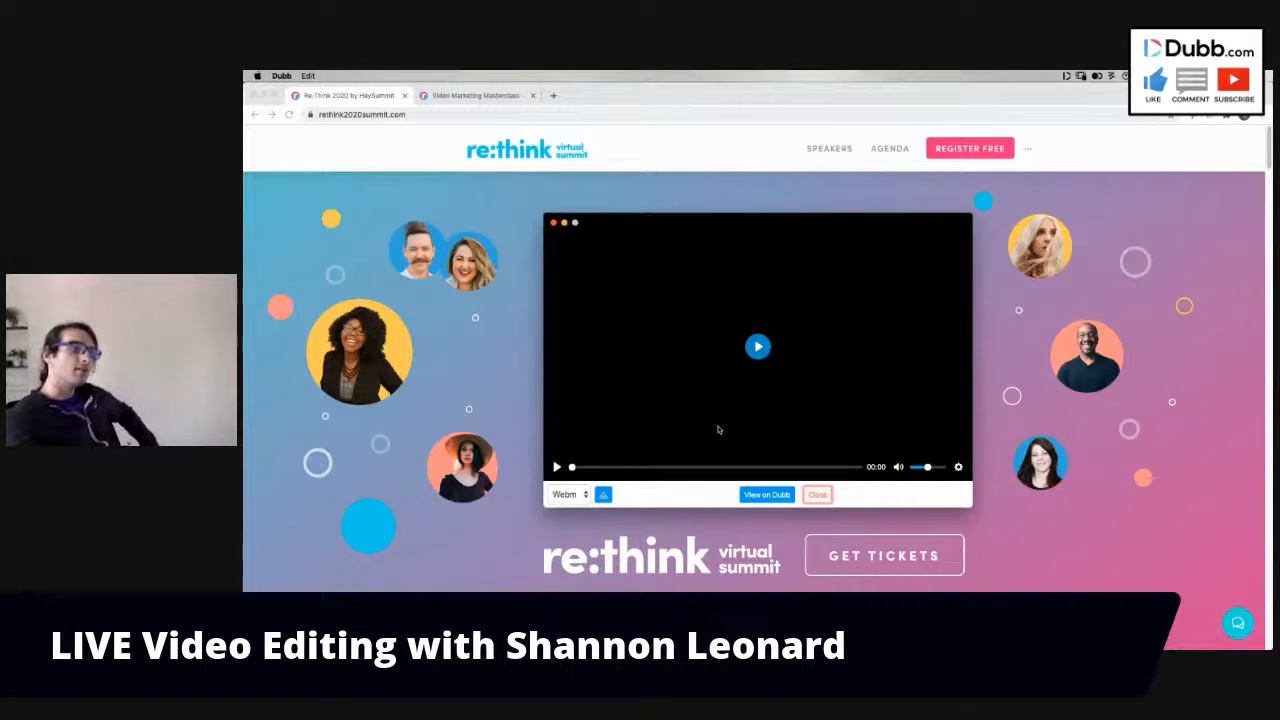
left_click(817, 494)
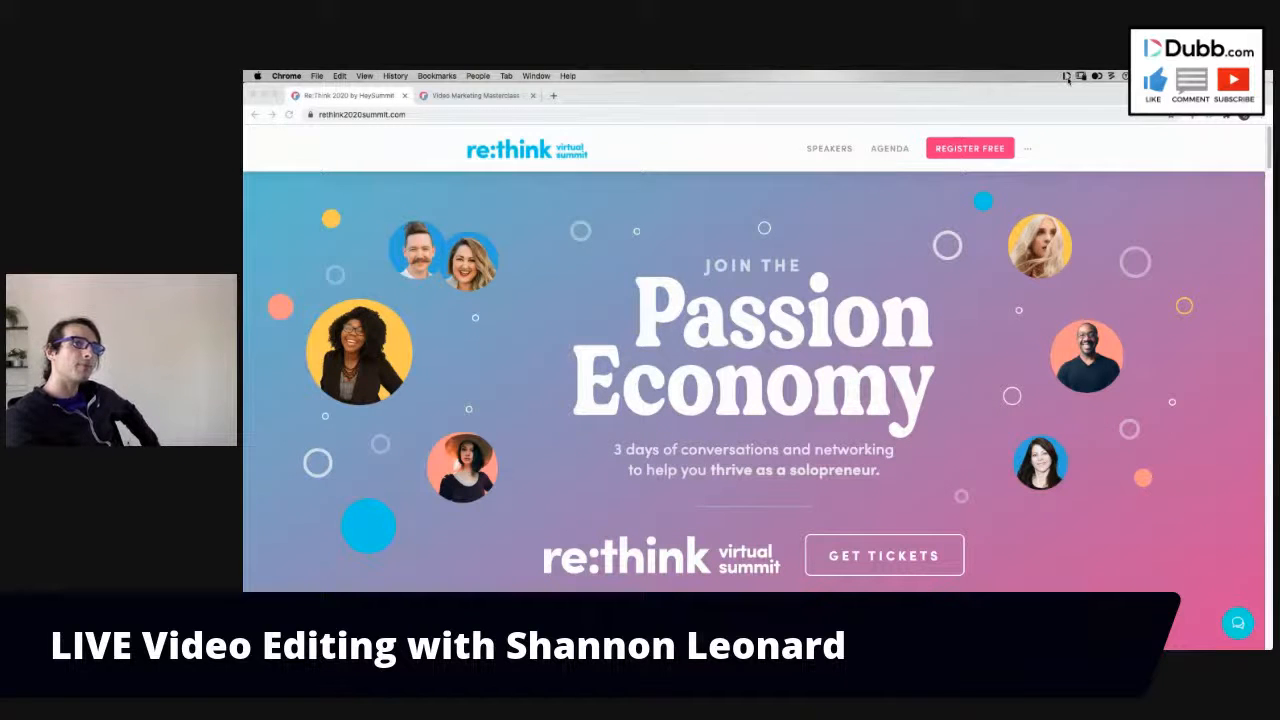
- Turn the Dubb recorder's webcam overlay on and back off over the Re:Think page
left_click(1067, 77)
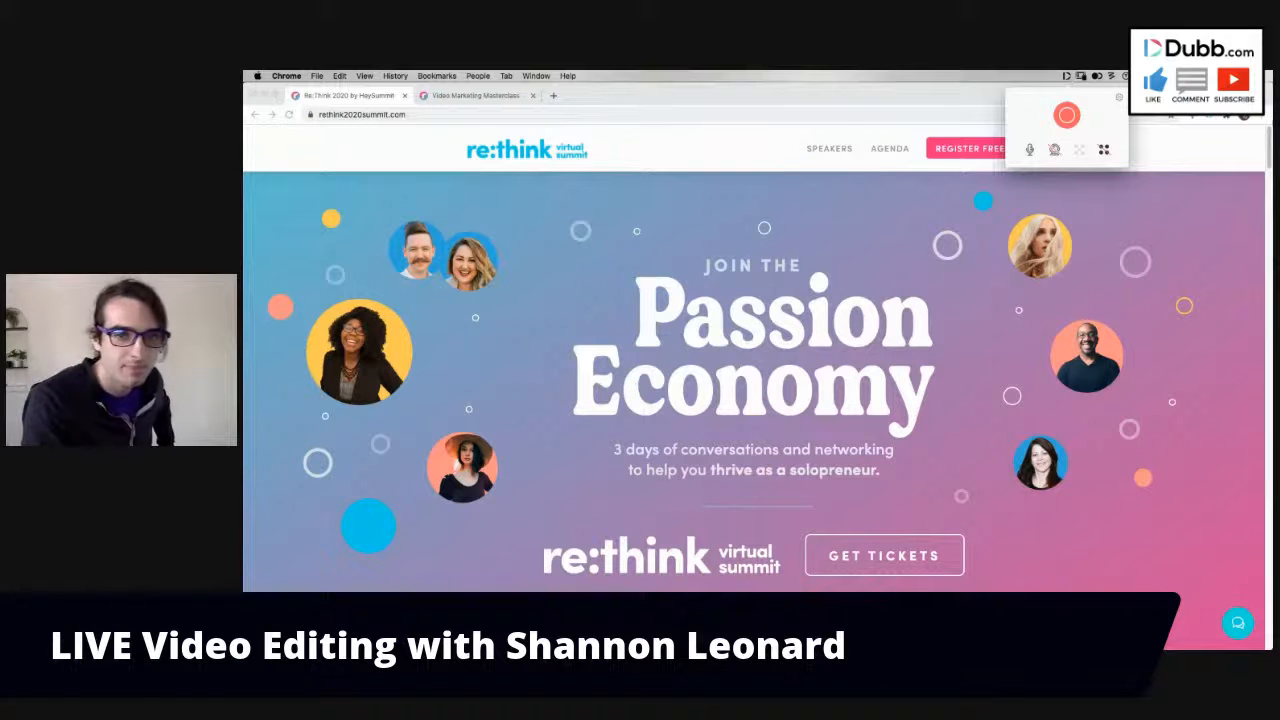
left_click(1055, 150)
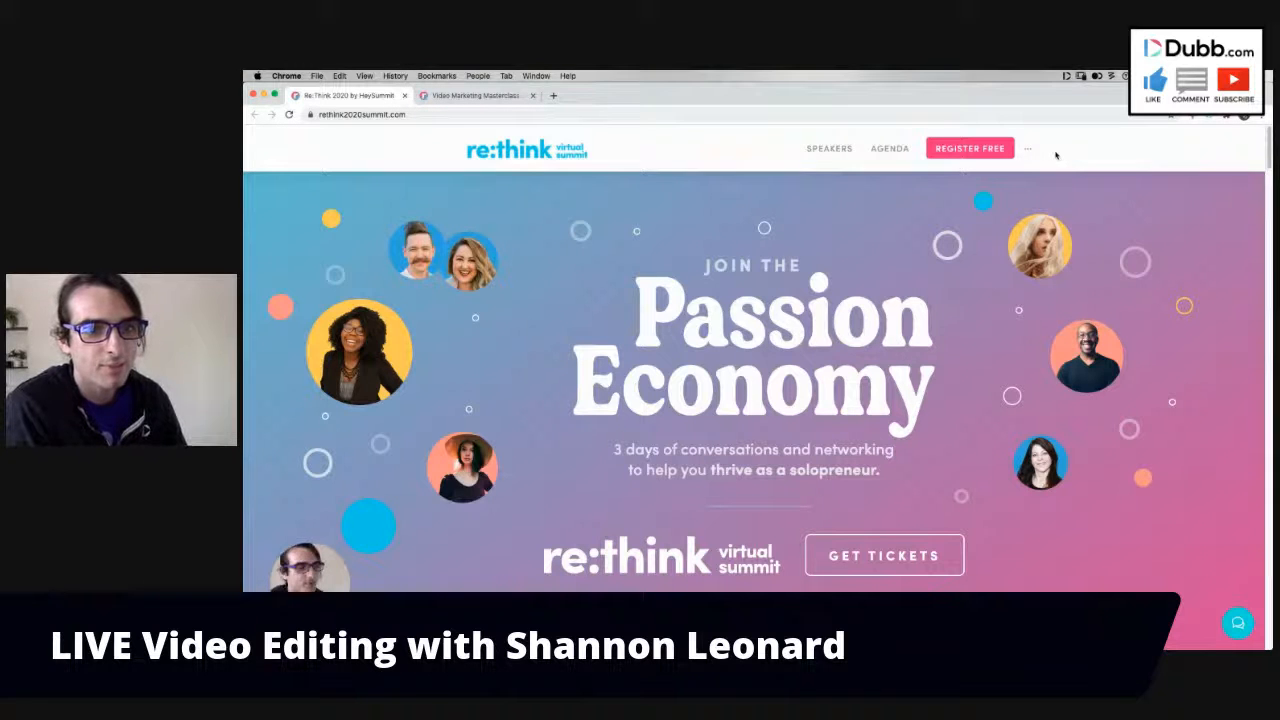
left_click(1052, 76)
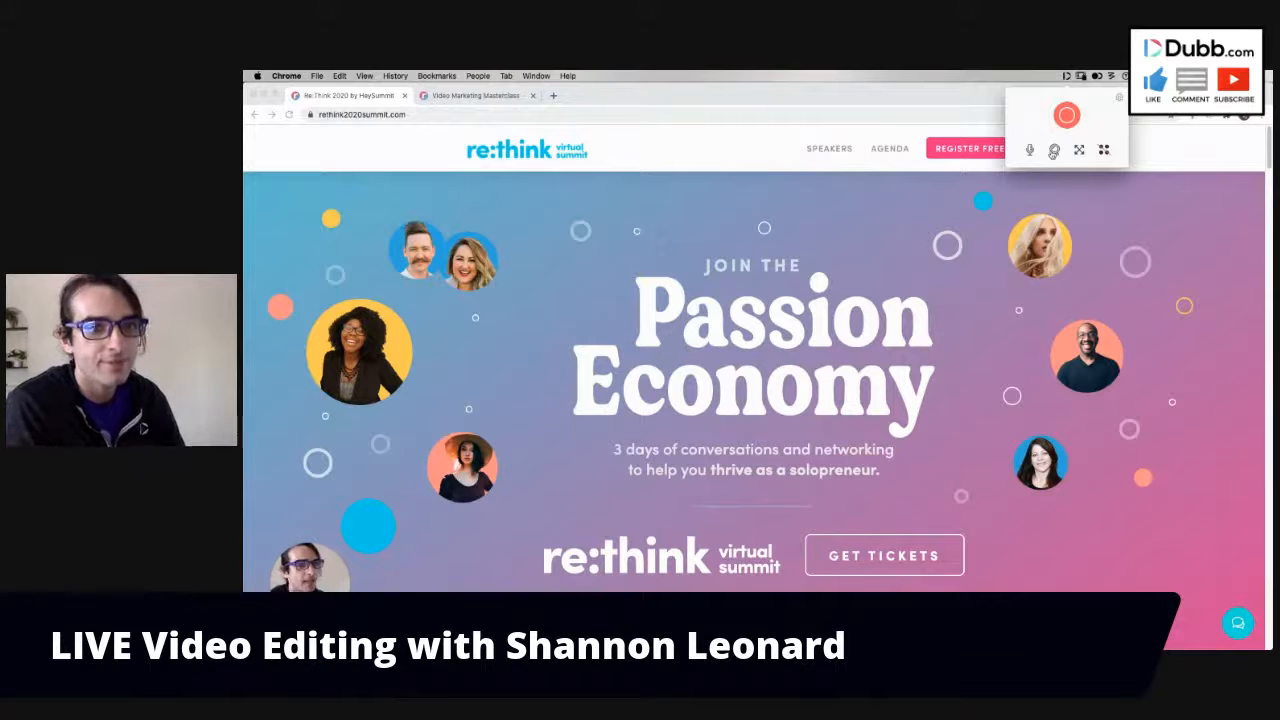
left_click(1053, 151)
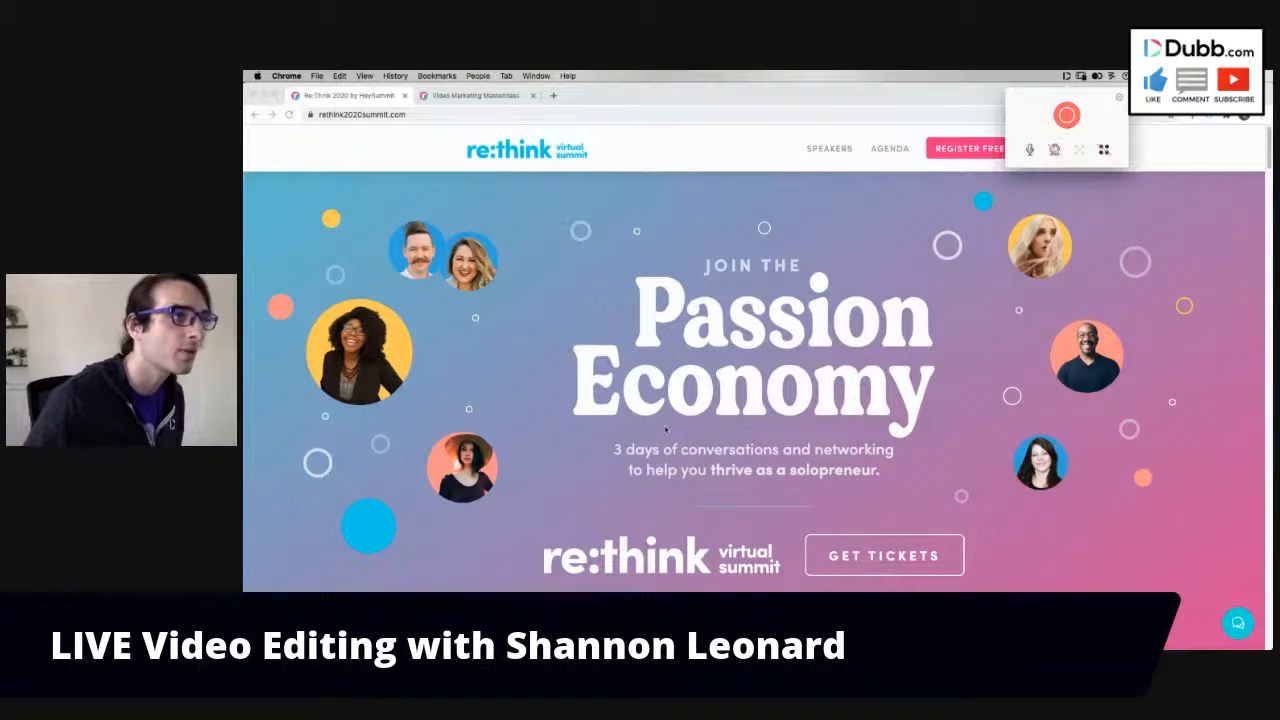
key("super+Tab")
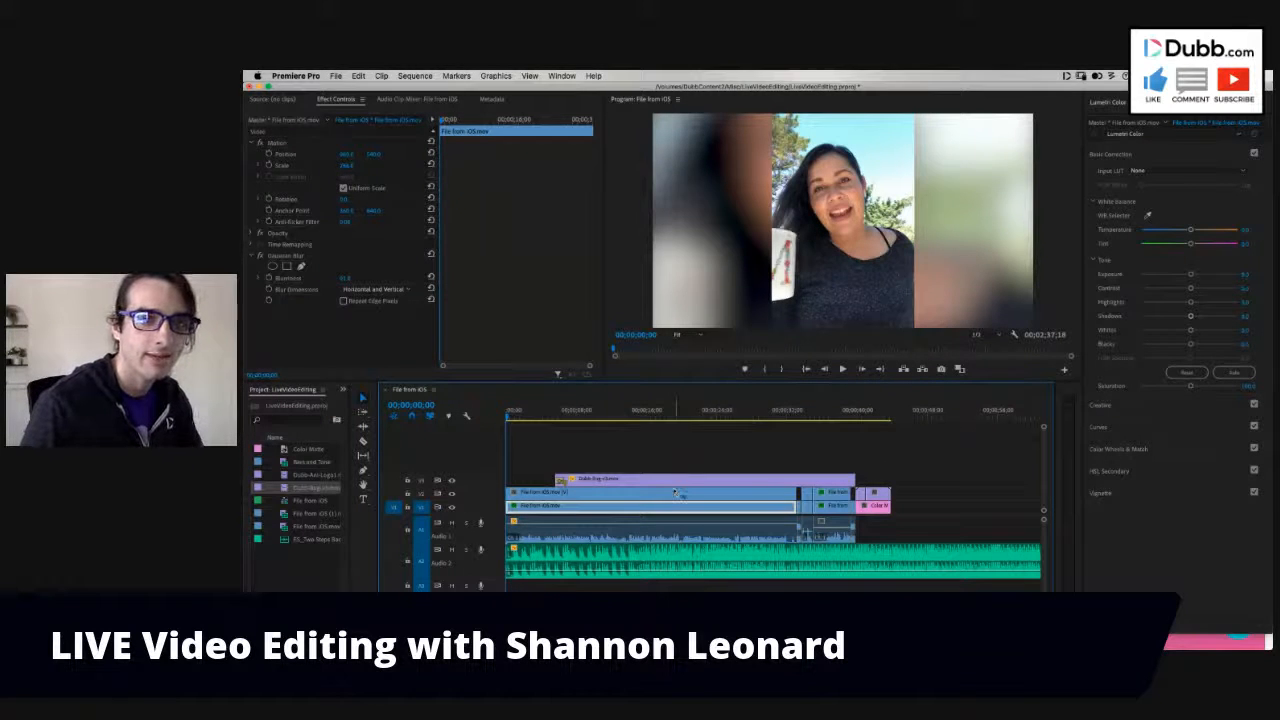
key("super+Tab")
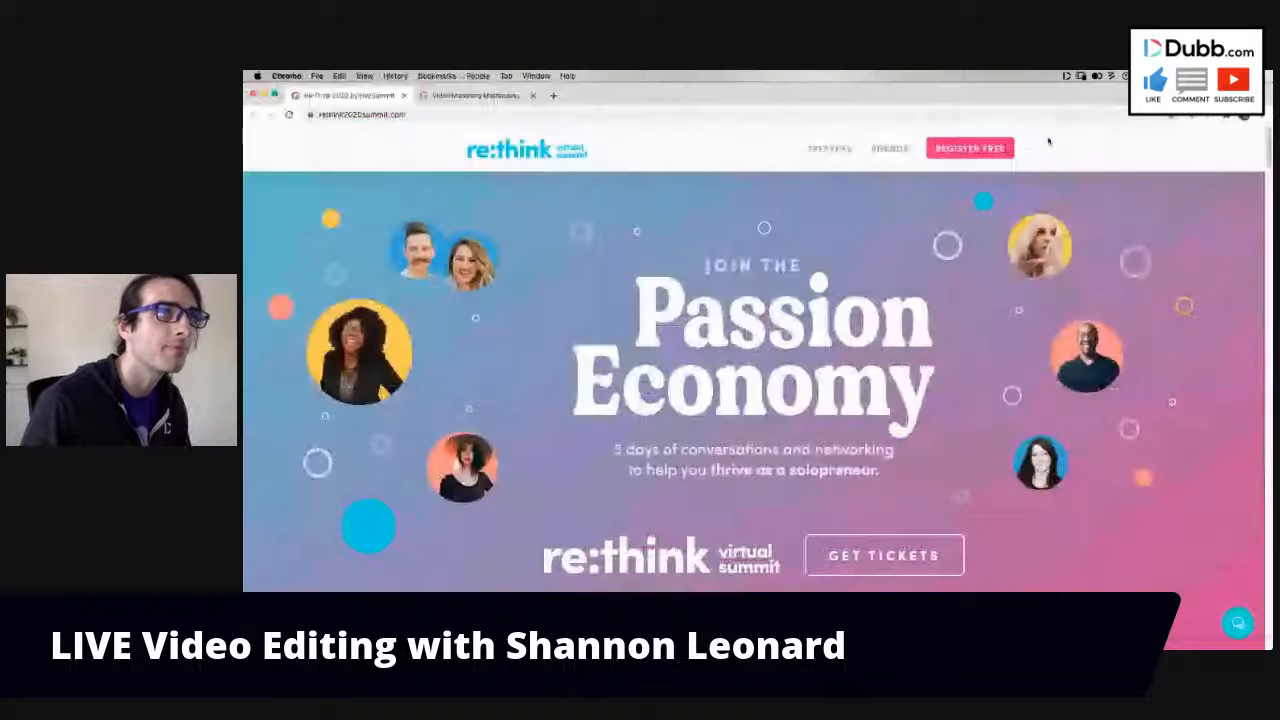
- Start a Dubb screen recording of Screen 1 with the webcam off
left_click(1066, 76)
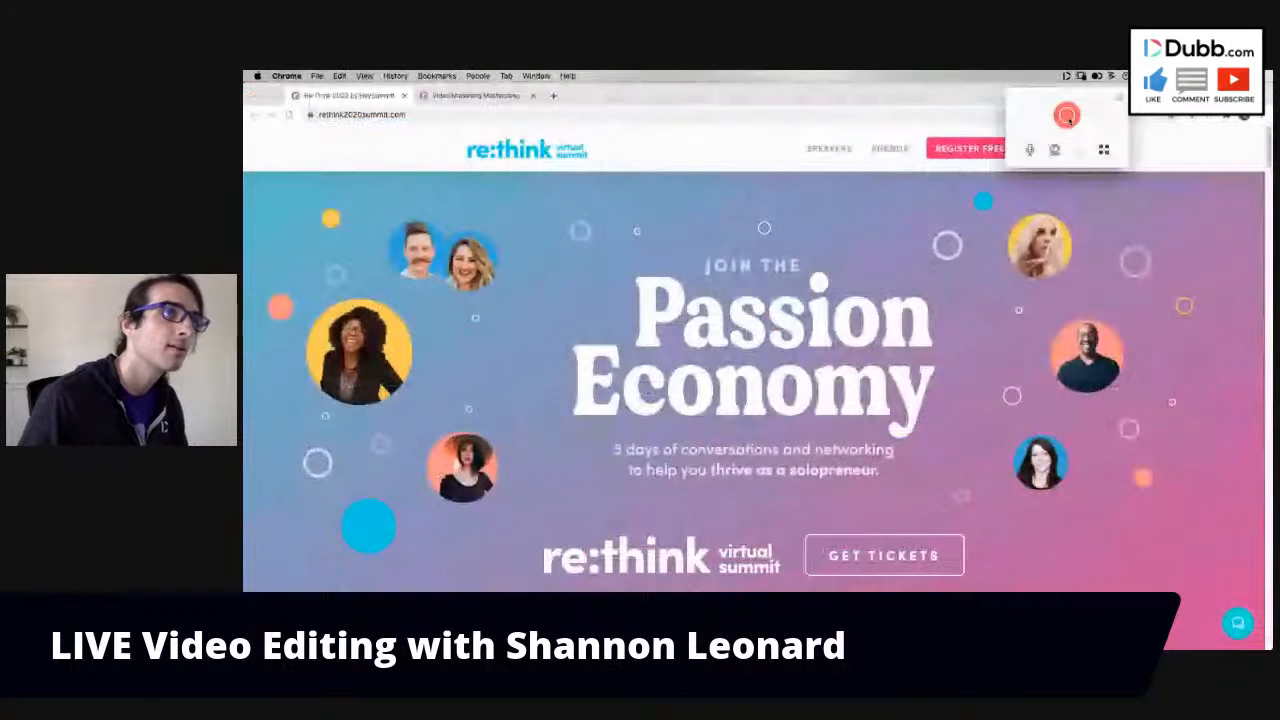
left_click(1066, 115)
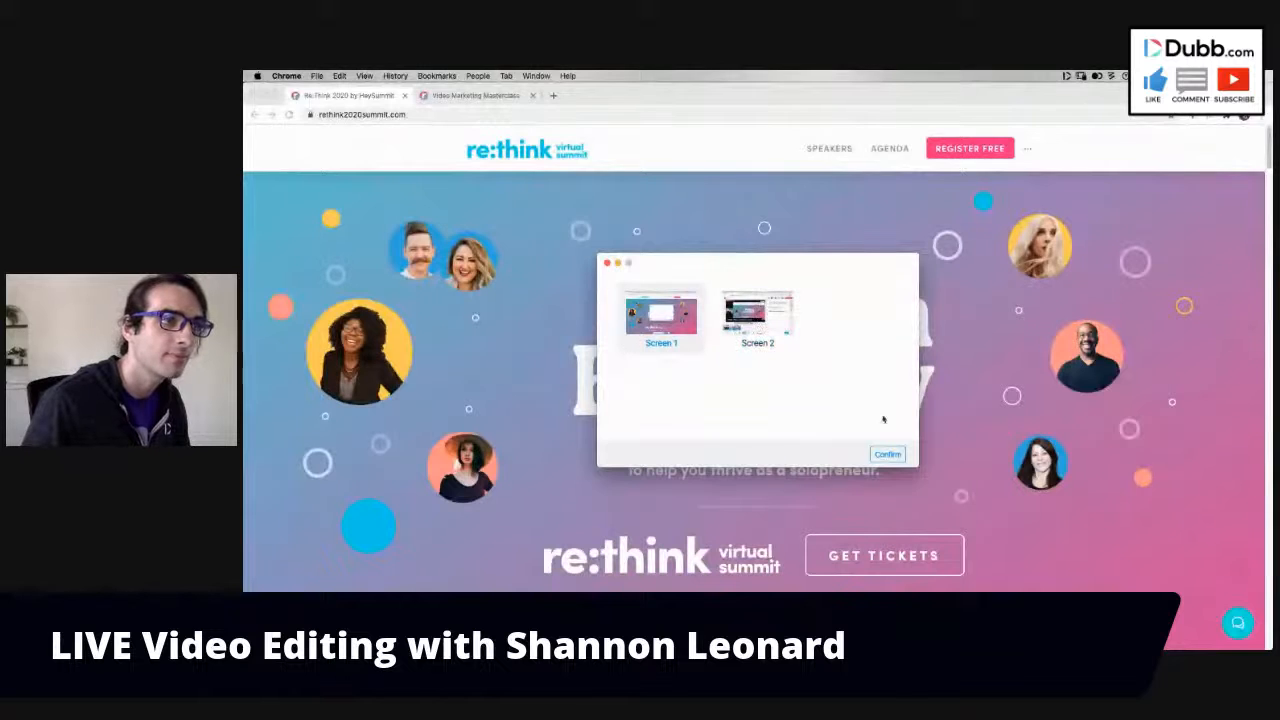
left_click(888, 454)
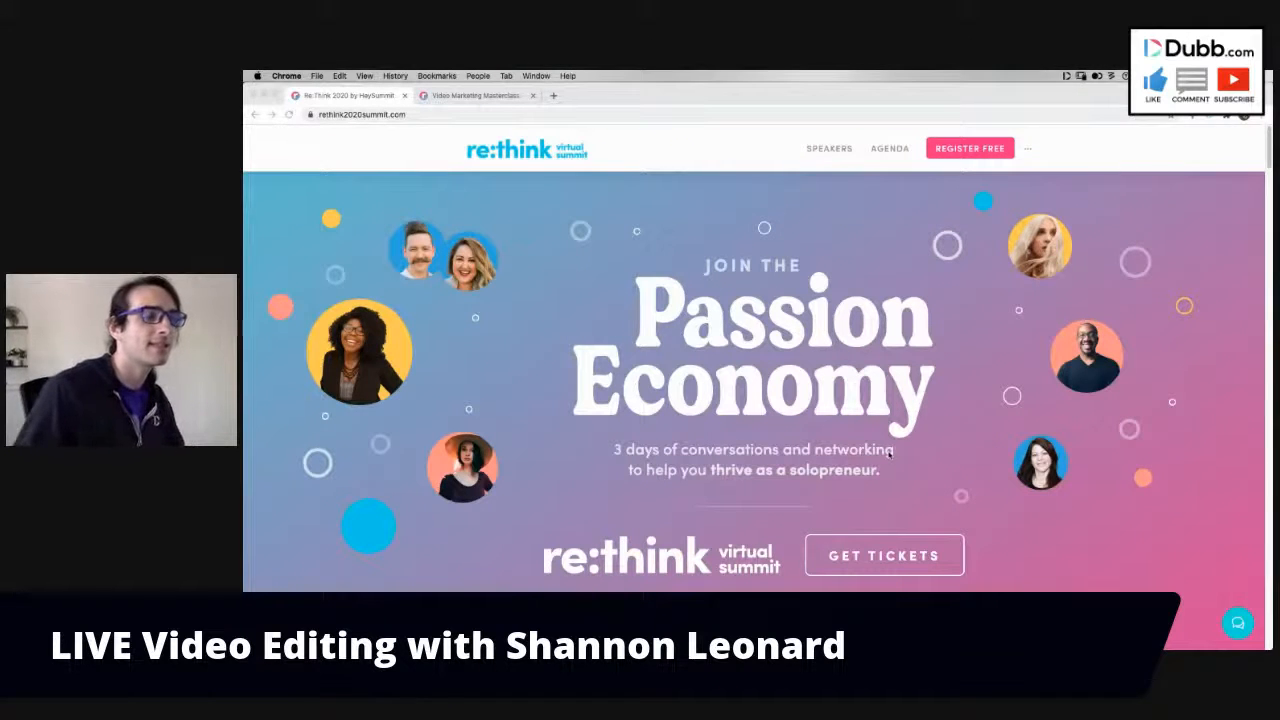
- Record a scroll through the Re:Think page from the opening banner past the speakers to the Agenda section, and finish the recording
scroll(1125, 520, "down", 2)
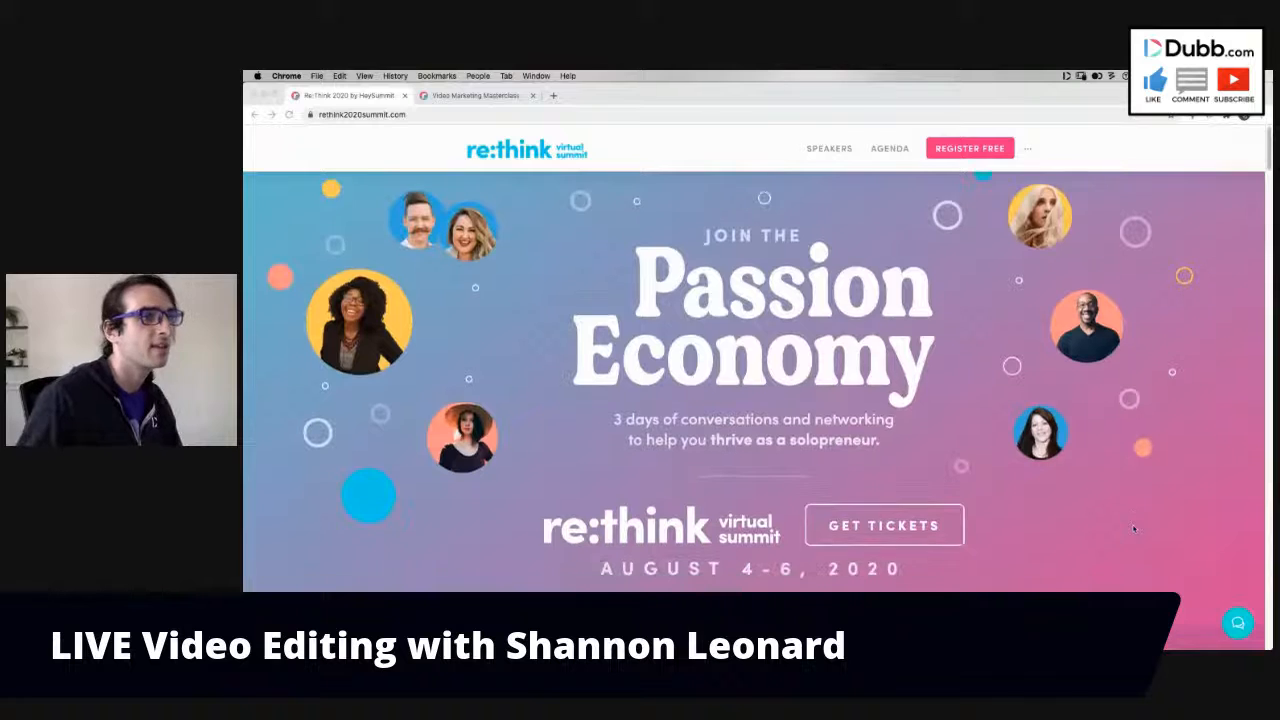
scroll(1133, 529, "down", 3)
scroll(1133, 529, "down", 5)
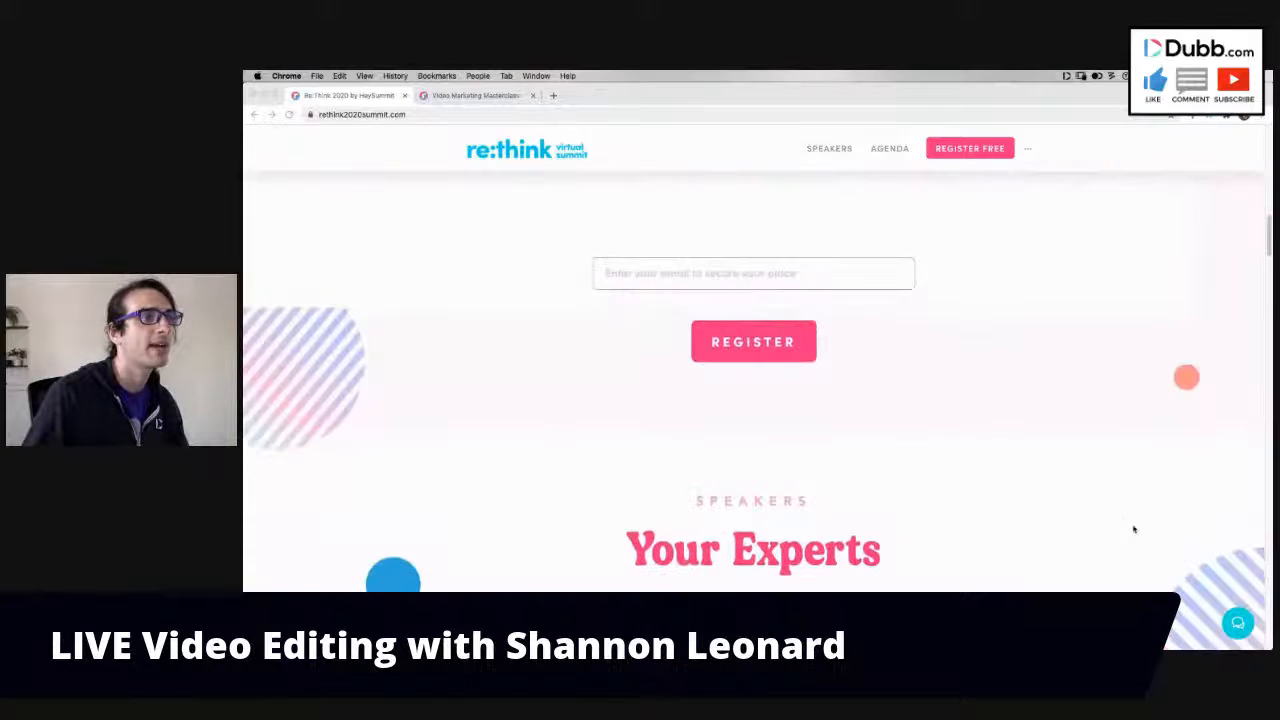
scroll(1133, 529, "down", 4)
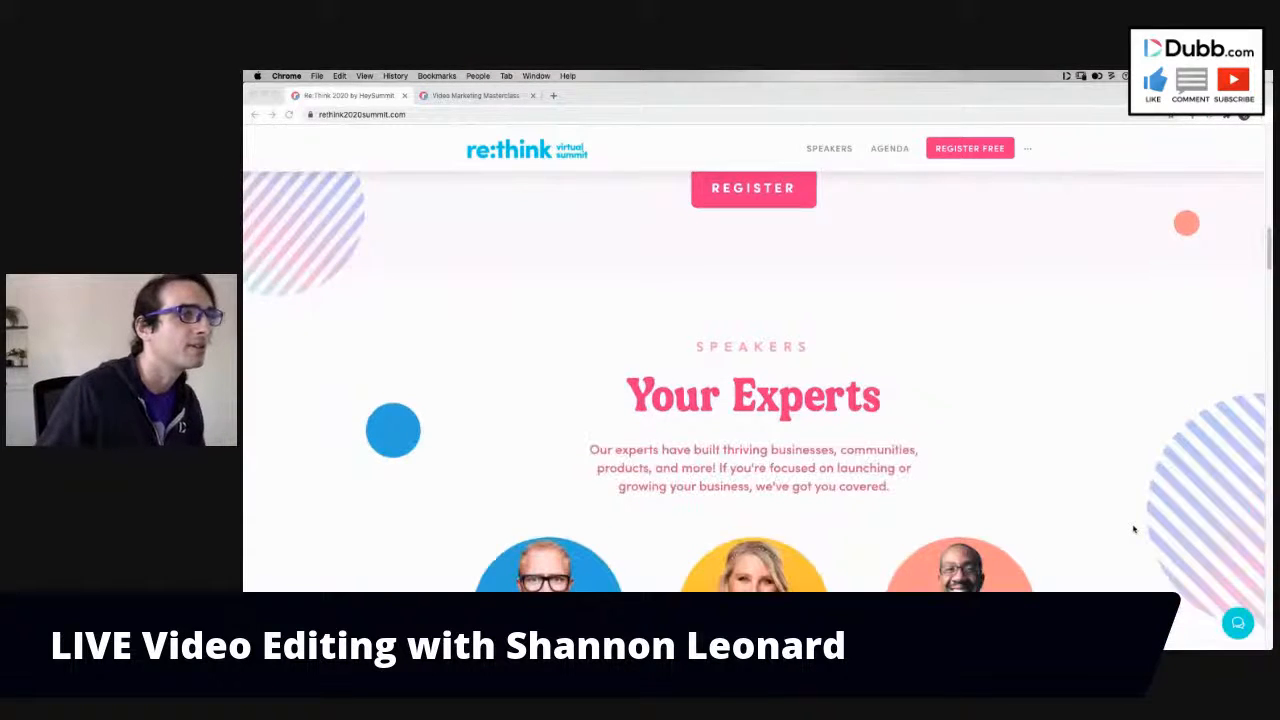
scroll(1133, 529, "down", 10)
scroll(1133, 529, "down", 12)
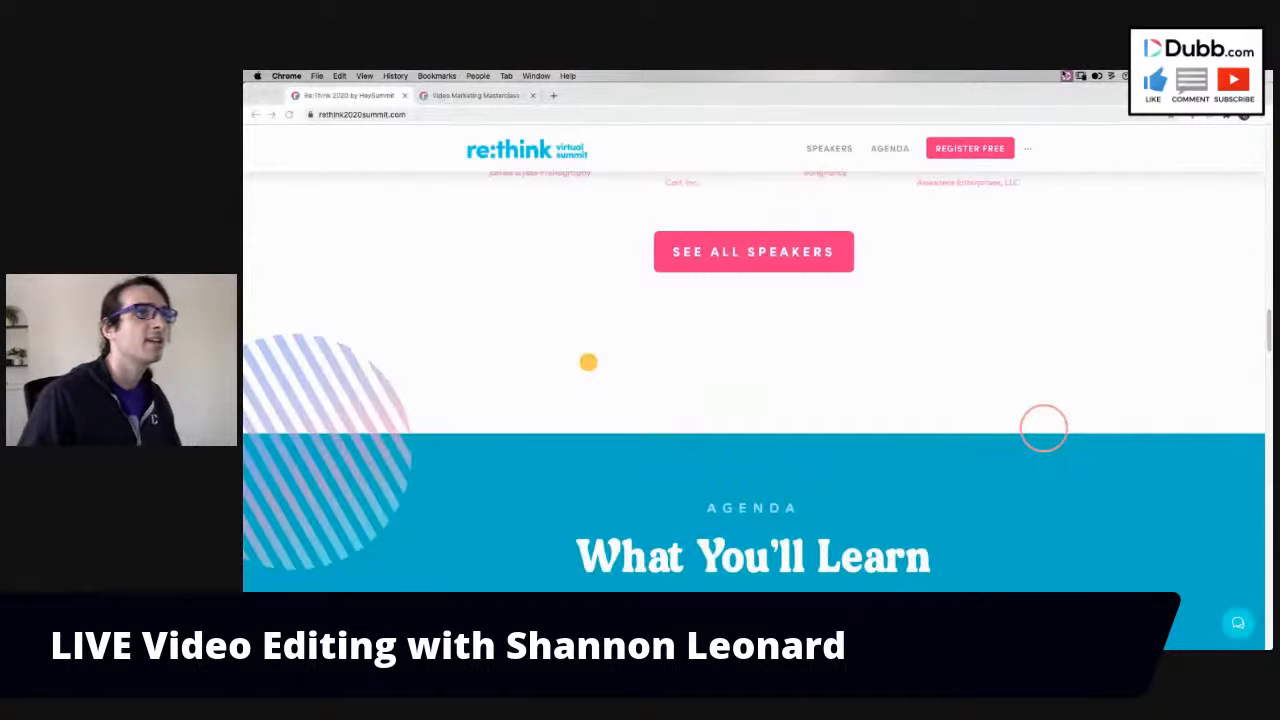
left_click(1066, 75)
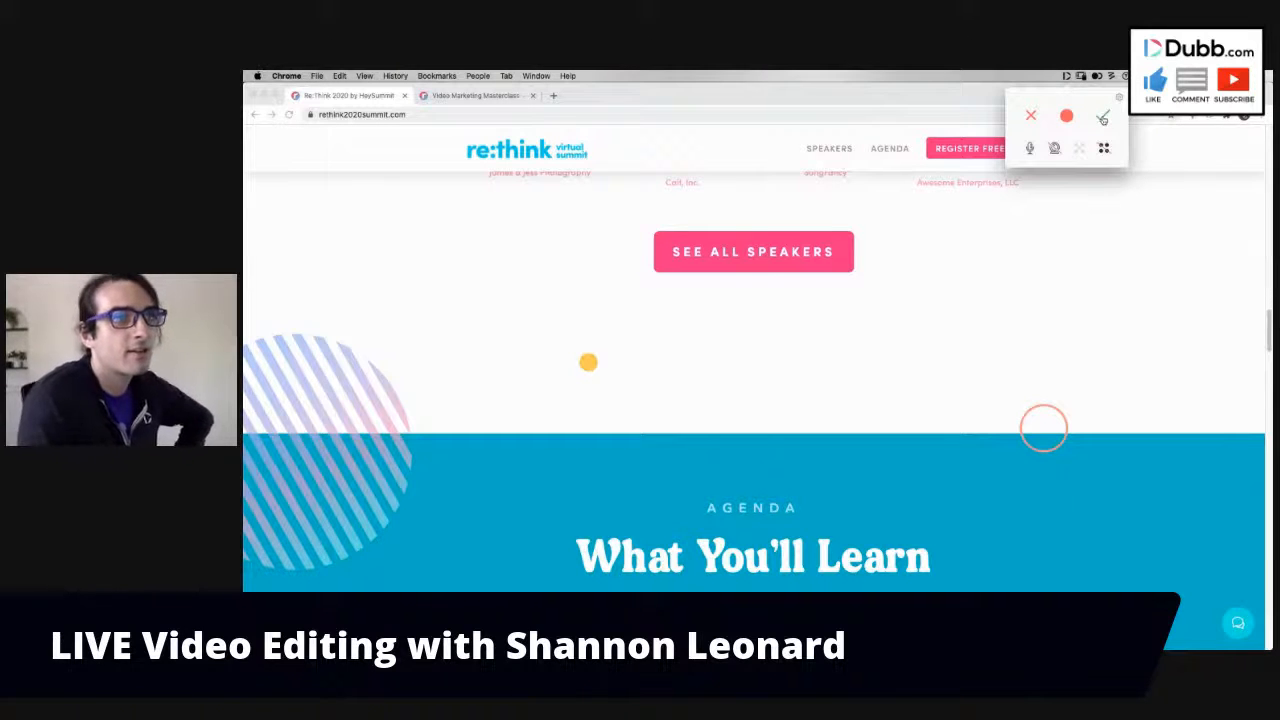
left_click(1103, 118)
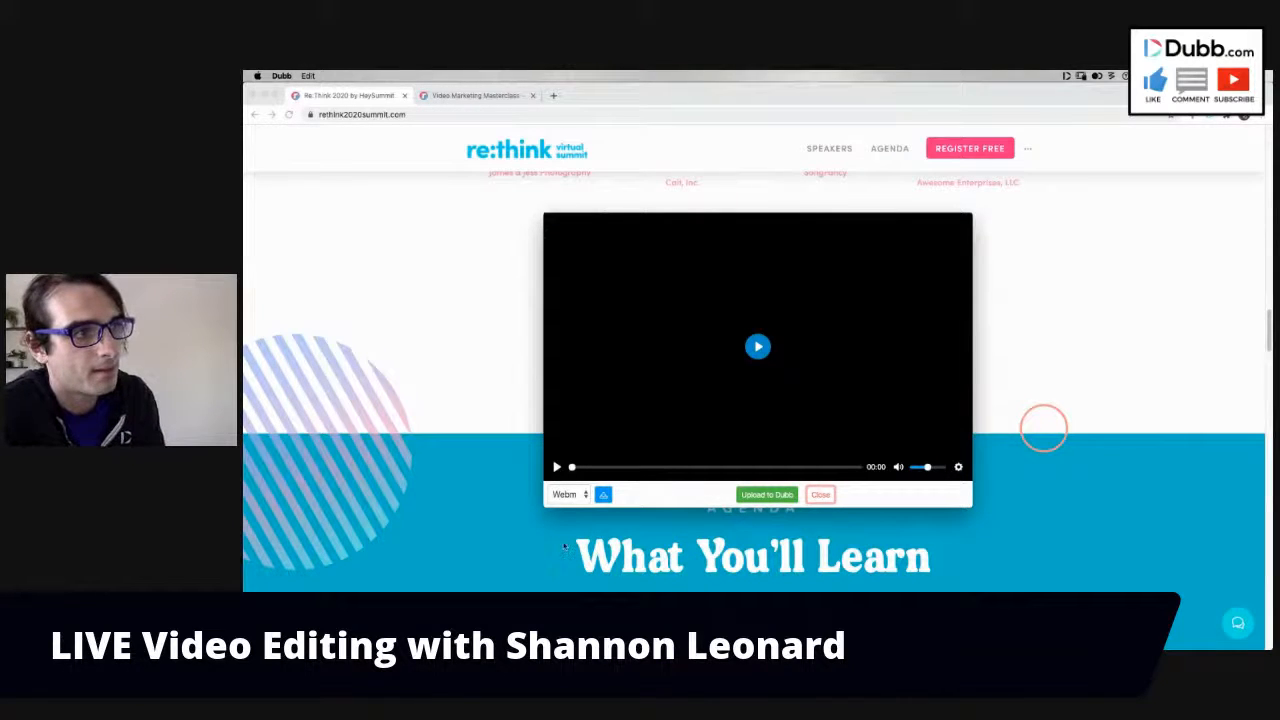
- Briefly test the recording's playback and set its download format to Mp4
left_click(557, 467)
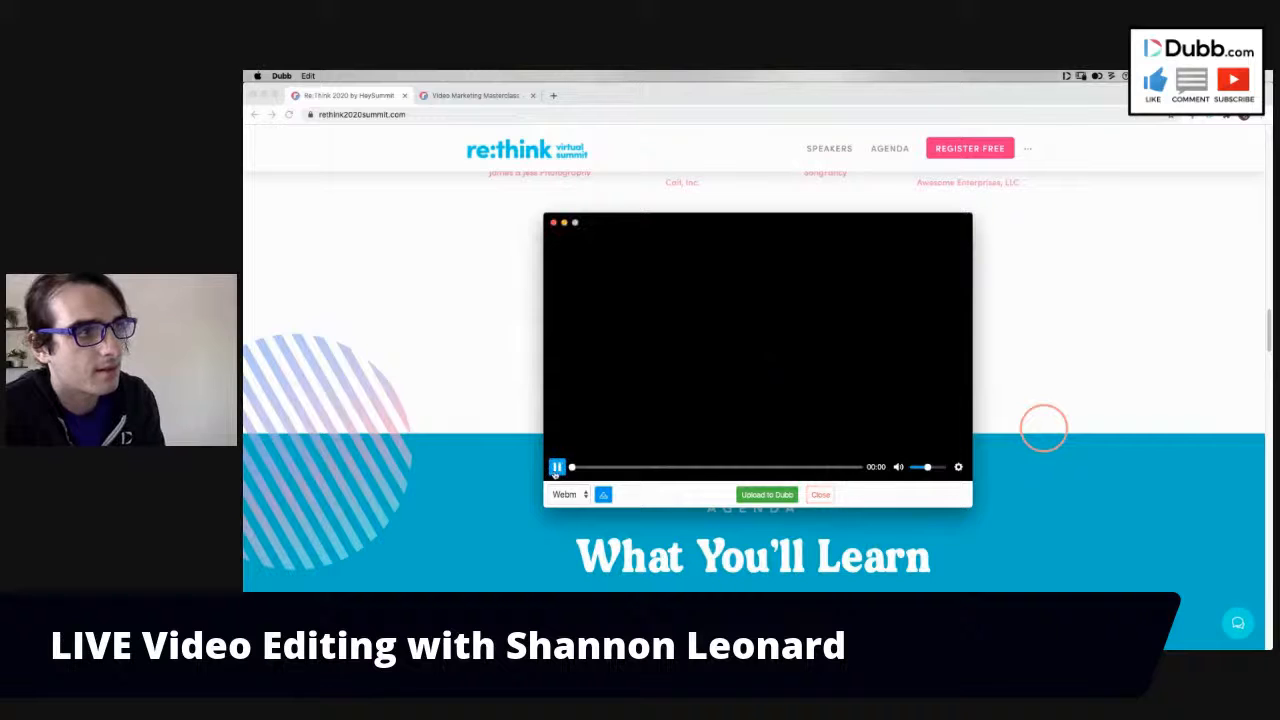
left_click(557, 467)
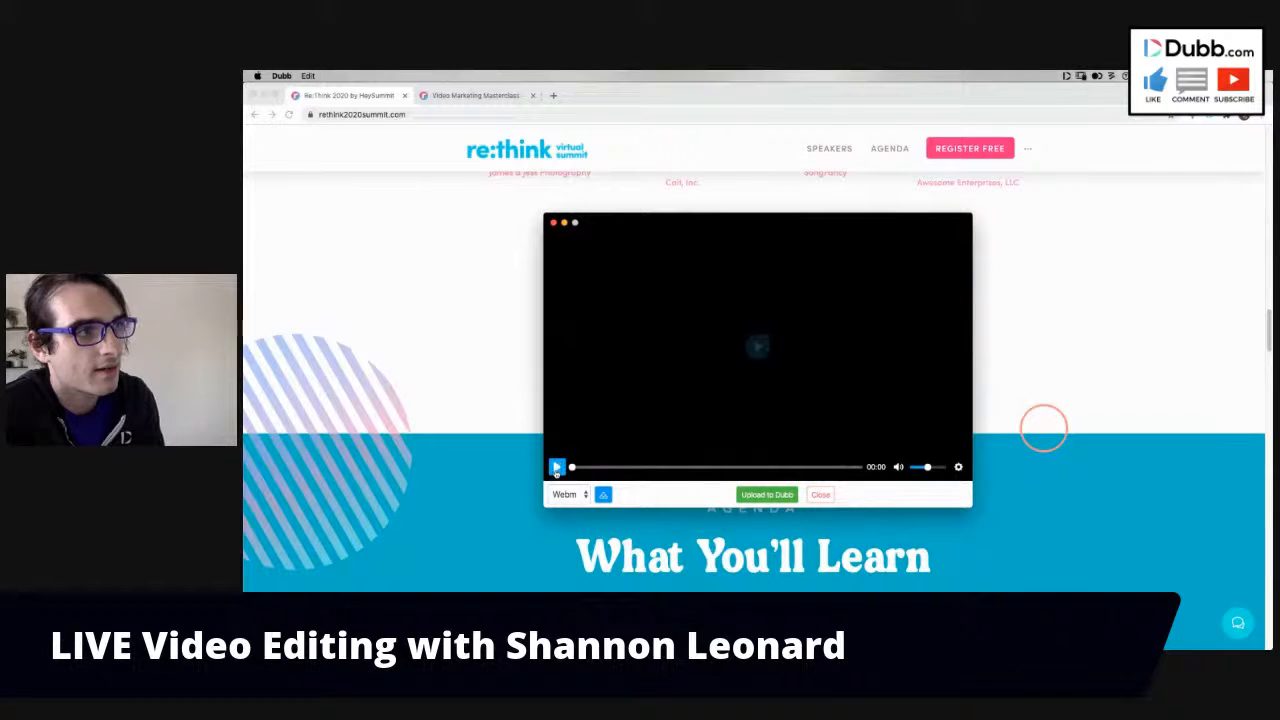
left_click(566, 494)
left_click(565, 508)
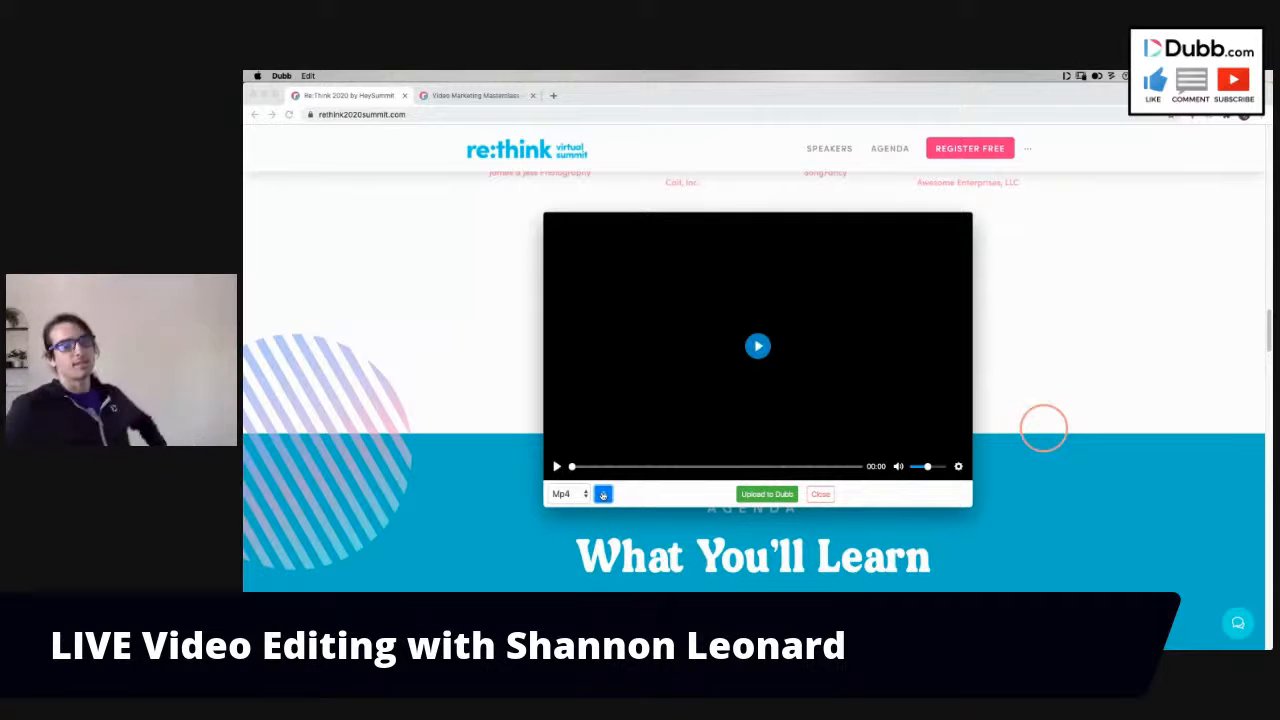
- Download the recording as "Dubb Desktop Recording - 07, 21, 2020" into the first subfolder of Misc on DubbContent2
left_click(603, 495)
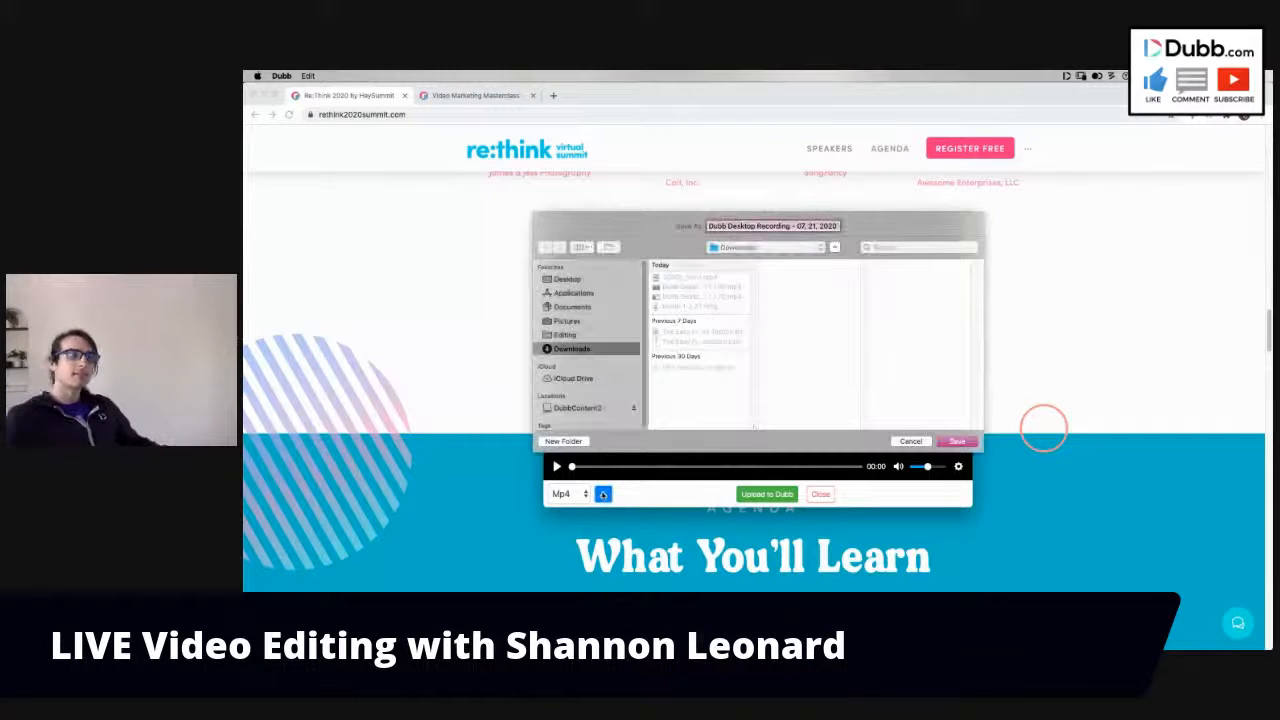
left_click(590, 408)
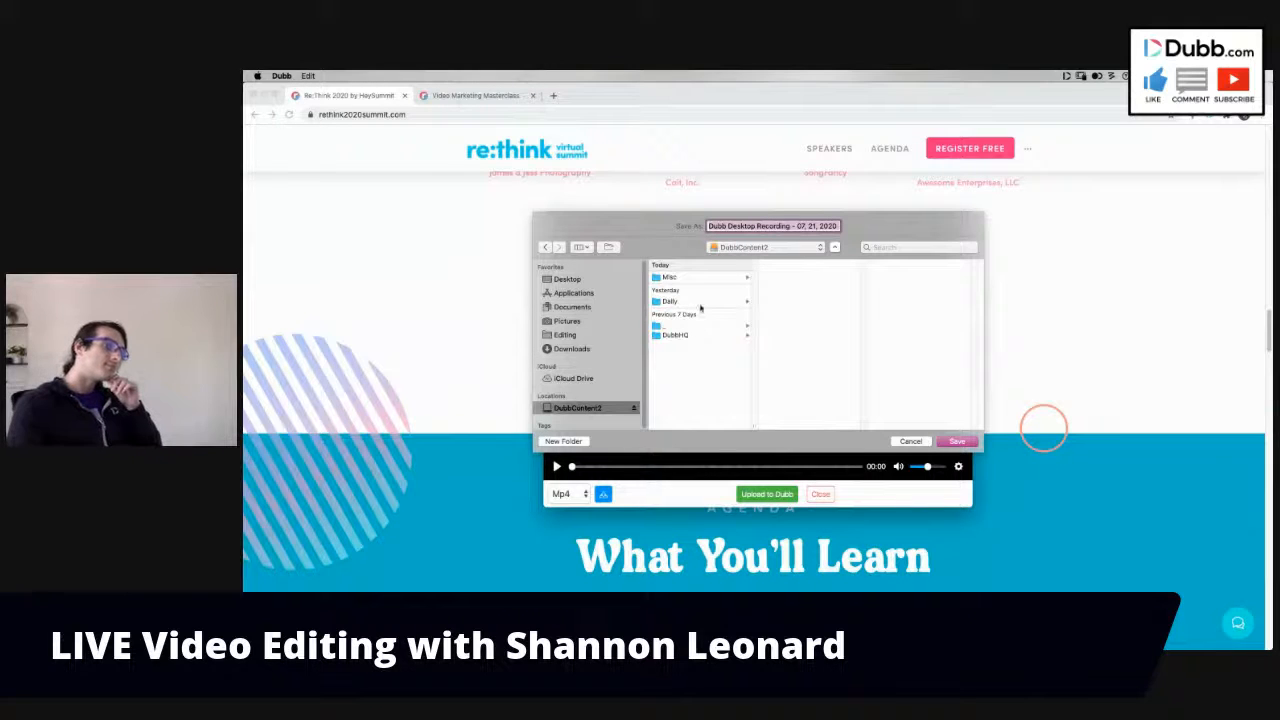
left_click(707, 335)
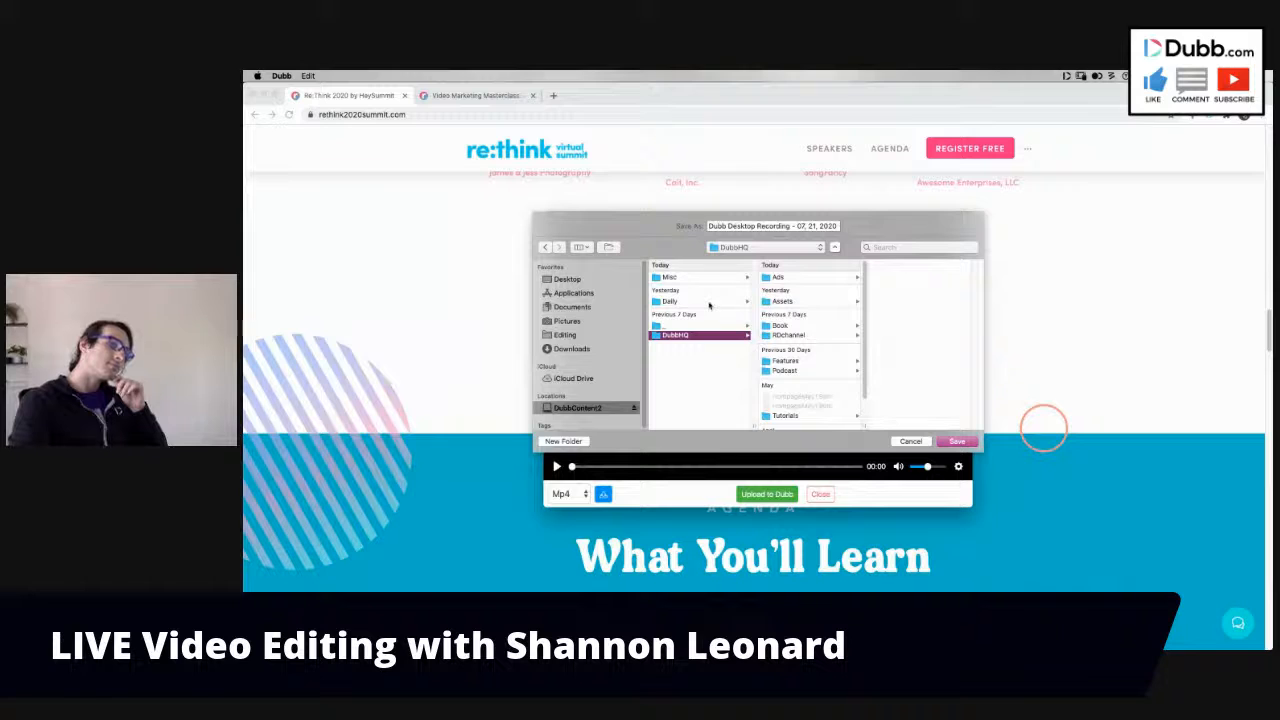
left_click(670, 277)
left_click(797, 277)
left_click(950, 442)
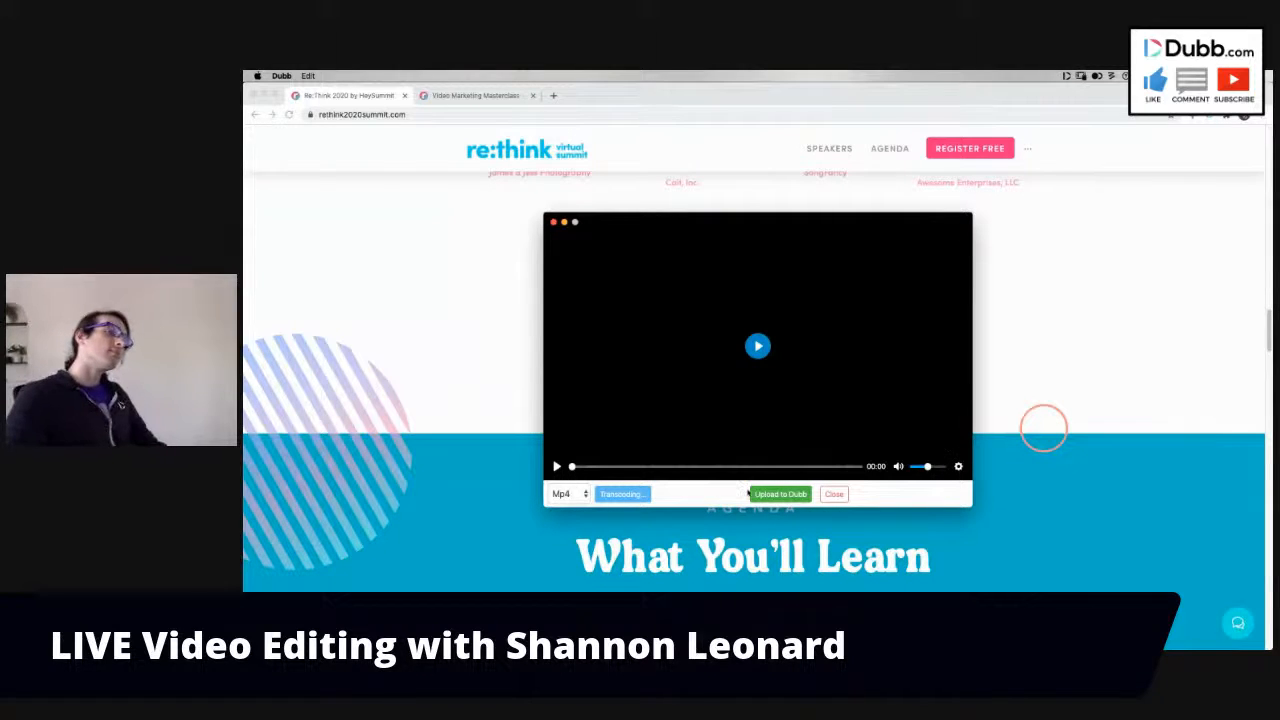
left_click(565, 494)
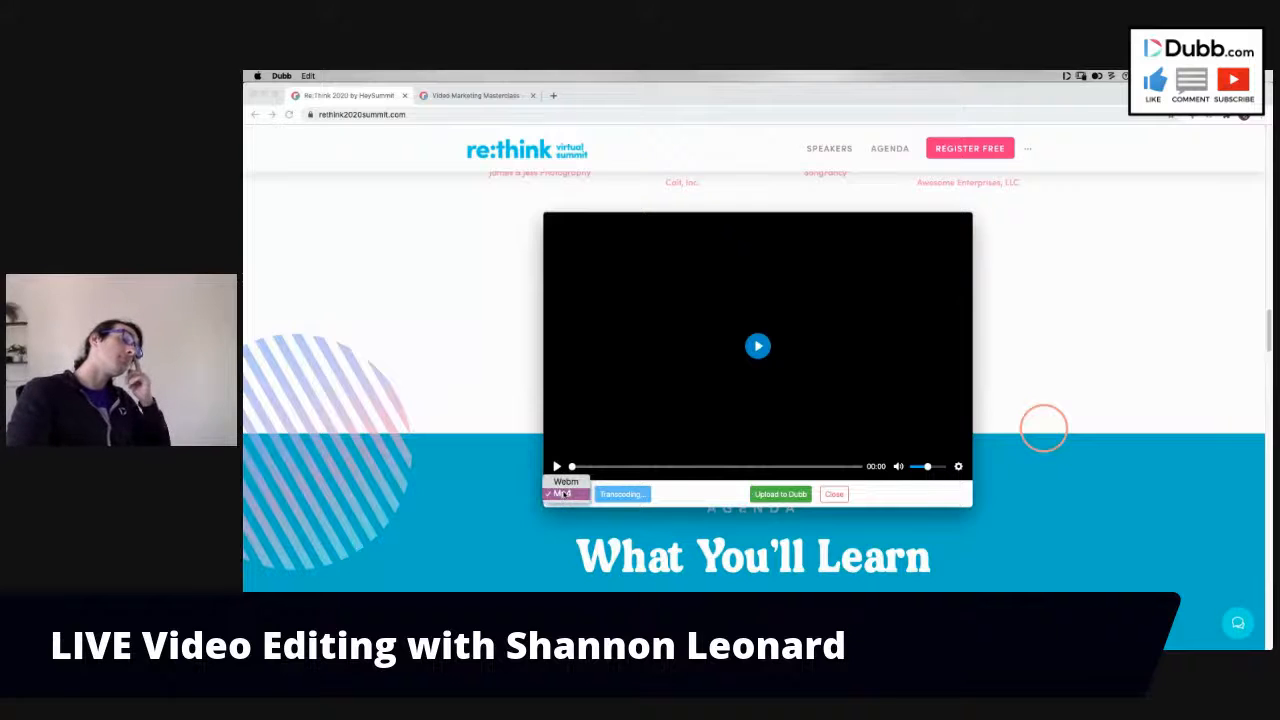
left_click(654, 503)
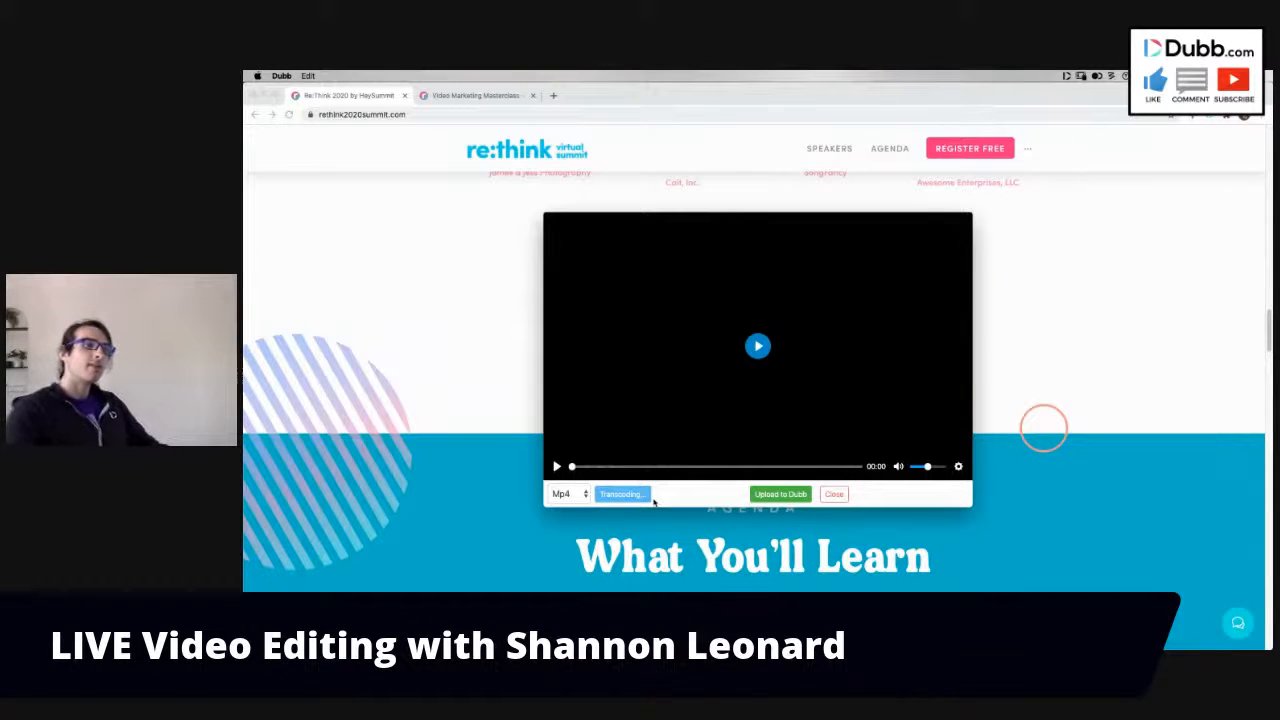
- Capture a screenshot of the Re:Think page's Passion Economy banner area and save it to the Desktop
left_click(509, 266)
scroll(509, 267, "up", 3)
scroll(509, 268, "up", 10)
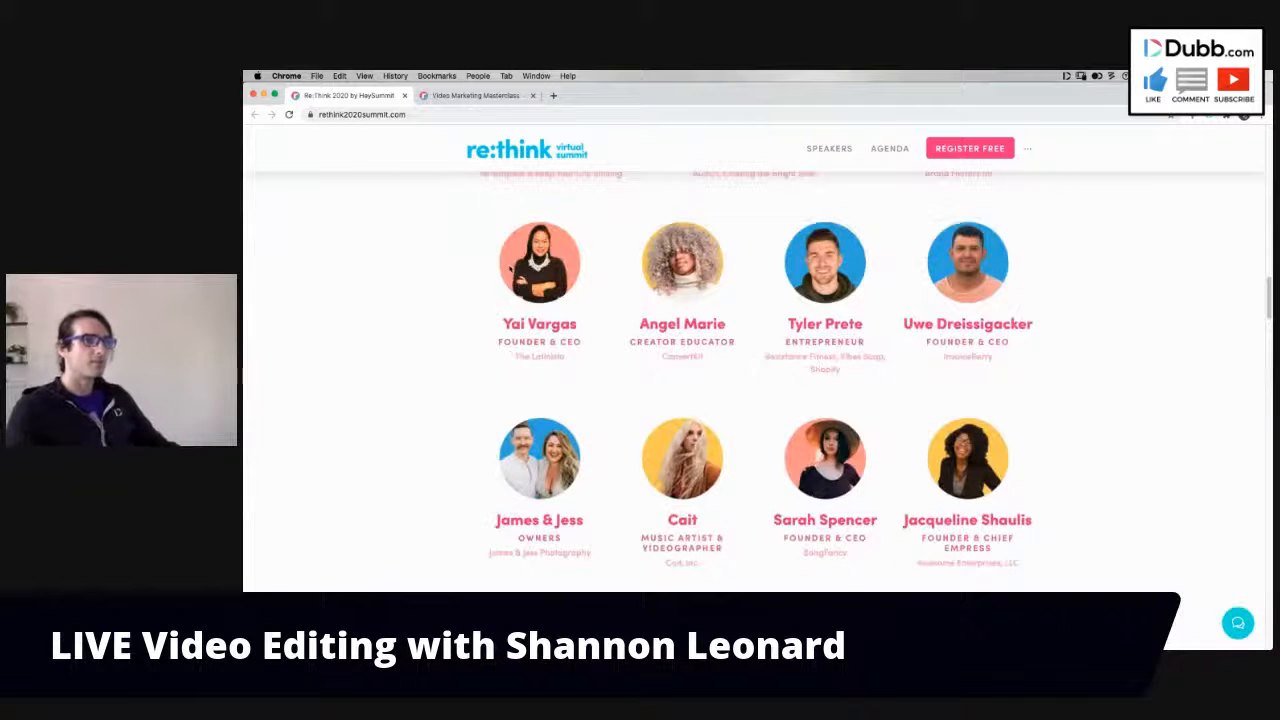
scroll(509, 268, "up", 5)
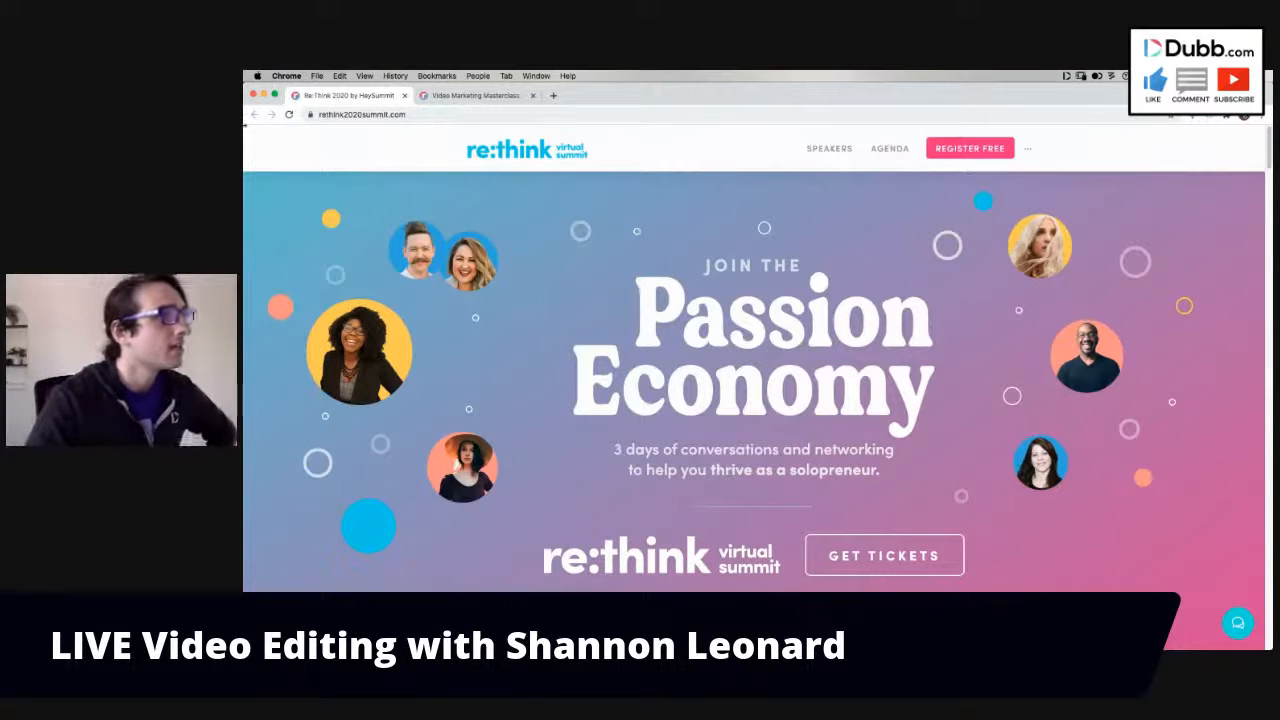
left_click_drag(248, 132, 1250, 612)
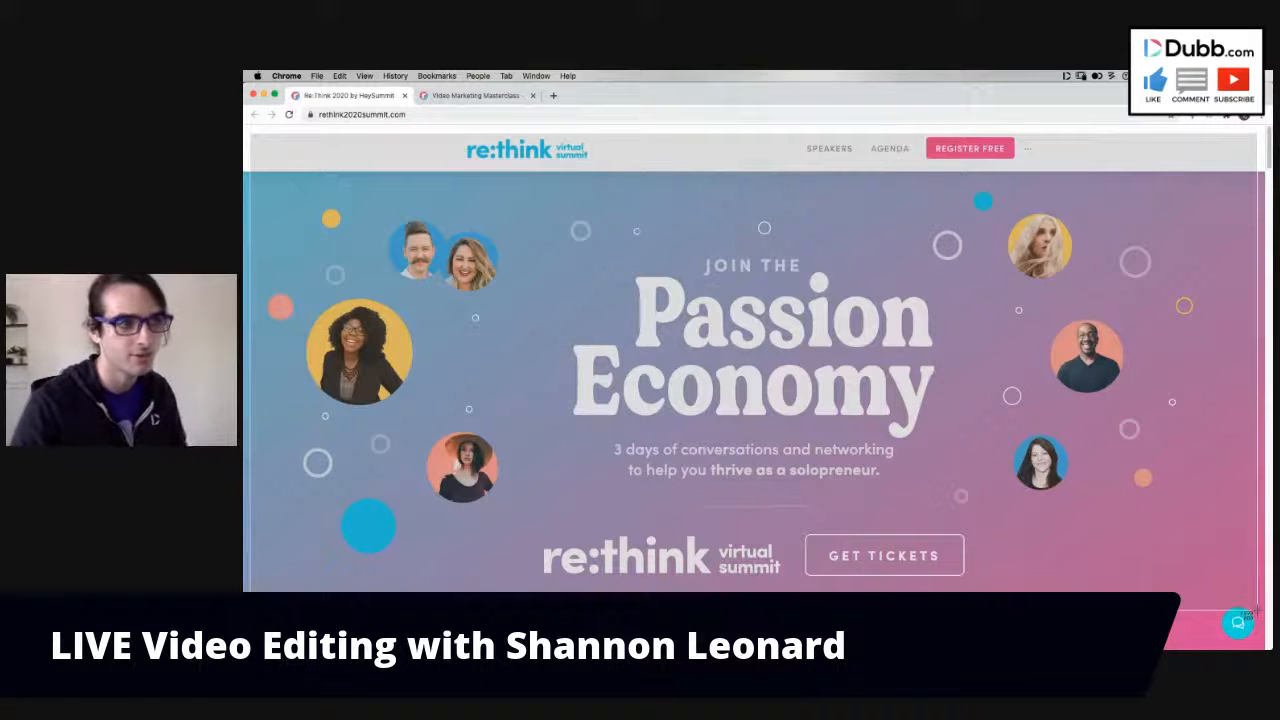
left_click_drag(1258, 611, 1258, 611)
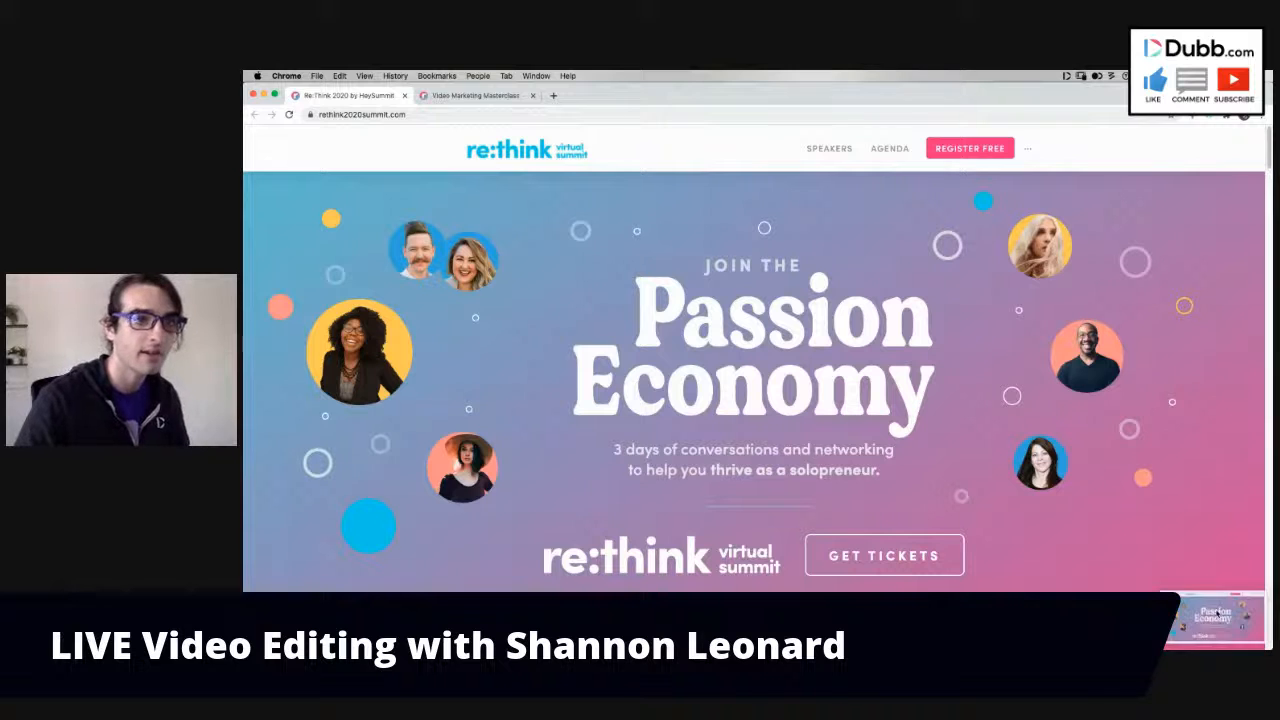
right_click(1196, 628)
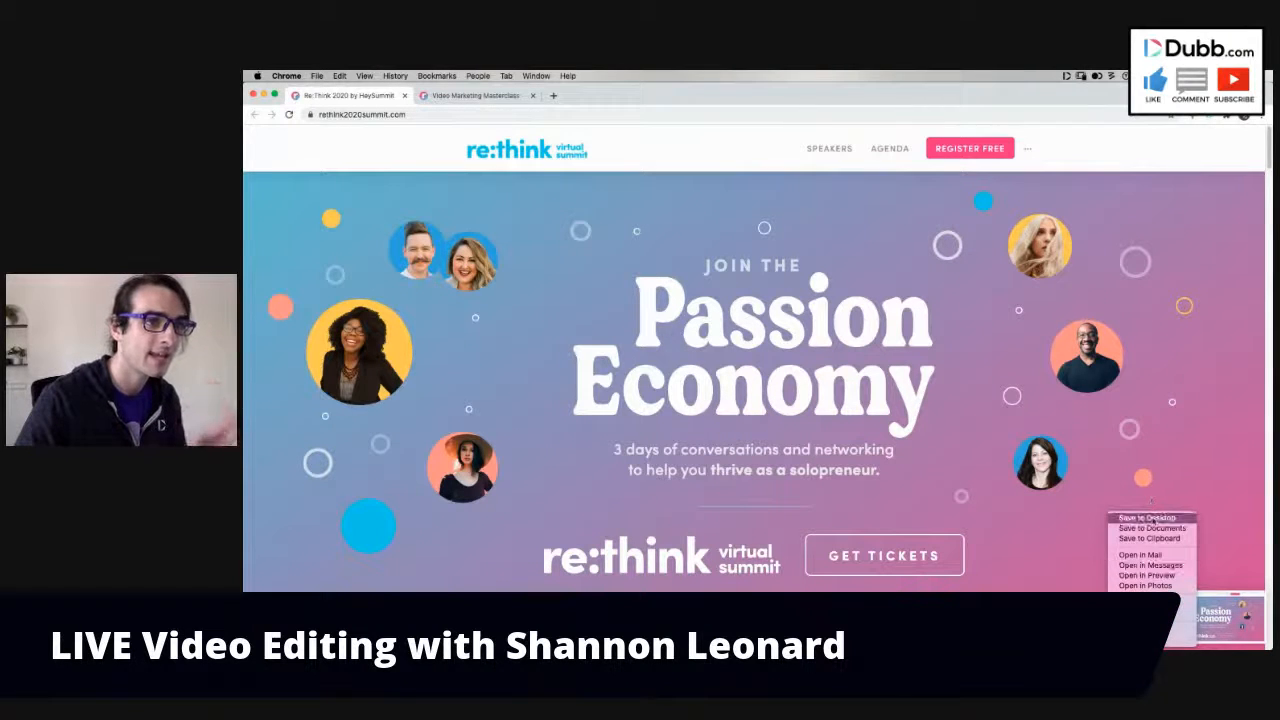
left_click(1154, 520)
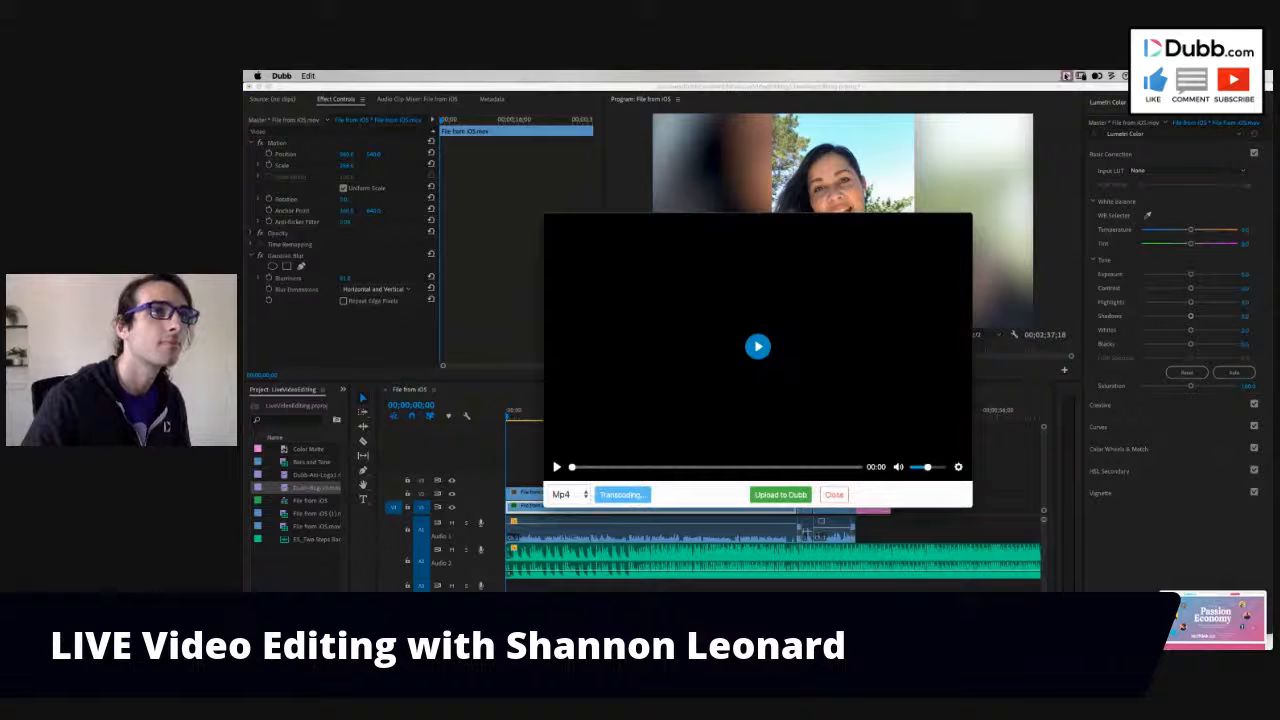
- Quit the Dubb recorder and add the Passion Economy screenshot from the Desktop to a new track above the Dubb-Bug clip
left_click(282, 76)
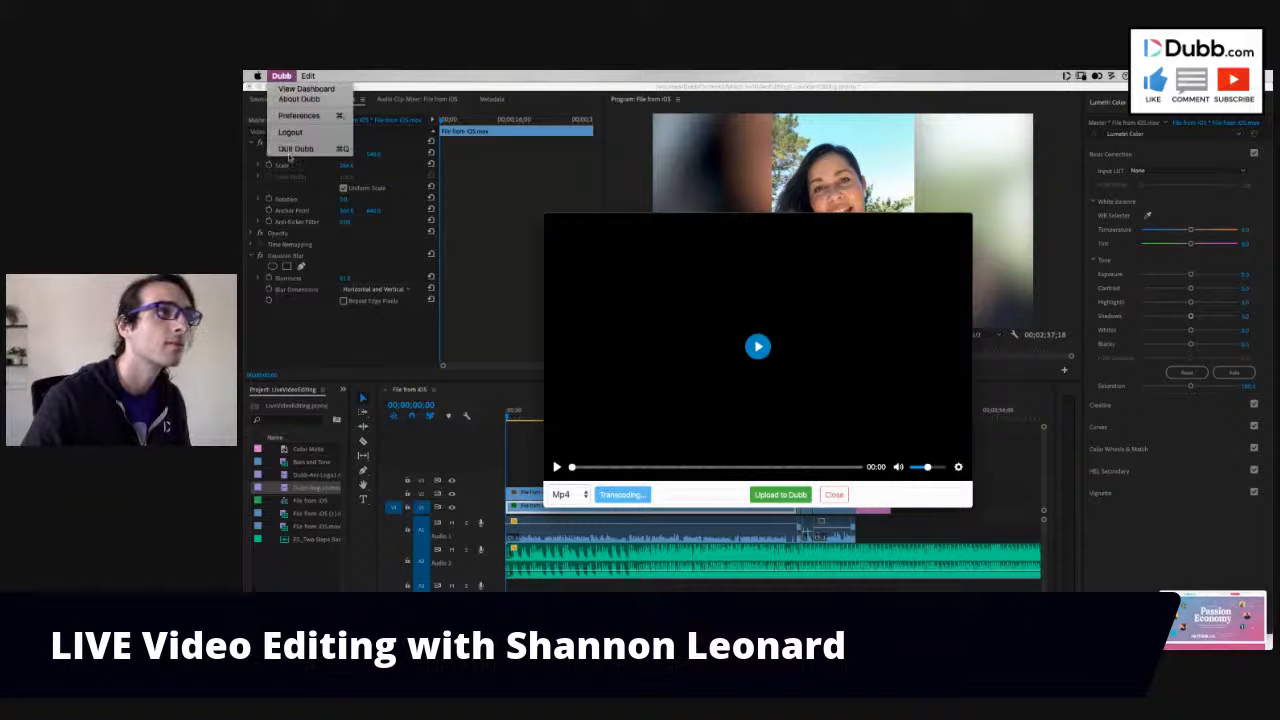
left_click(290, 150)
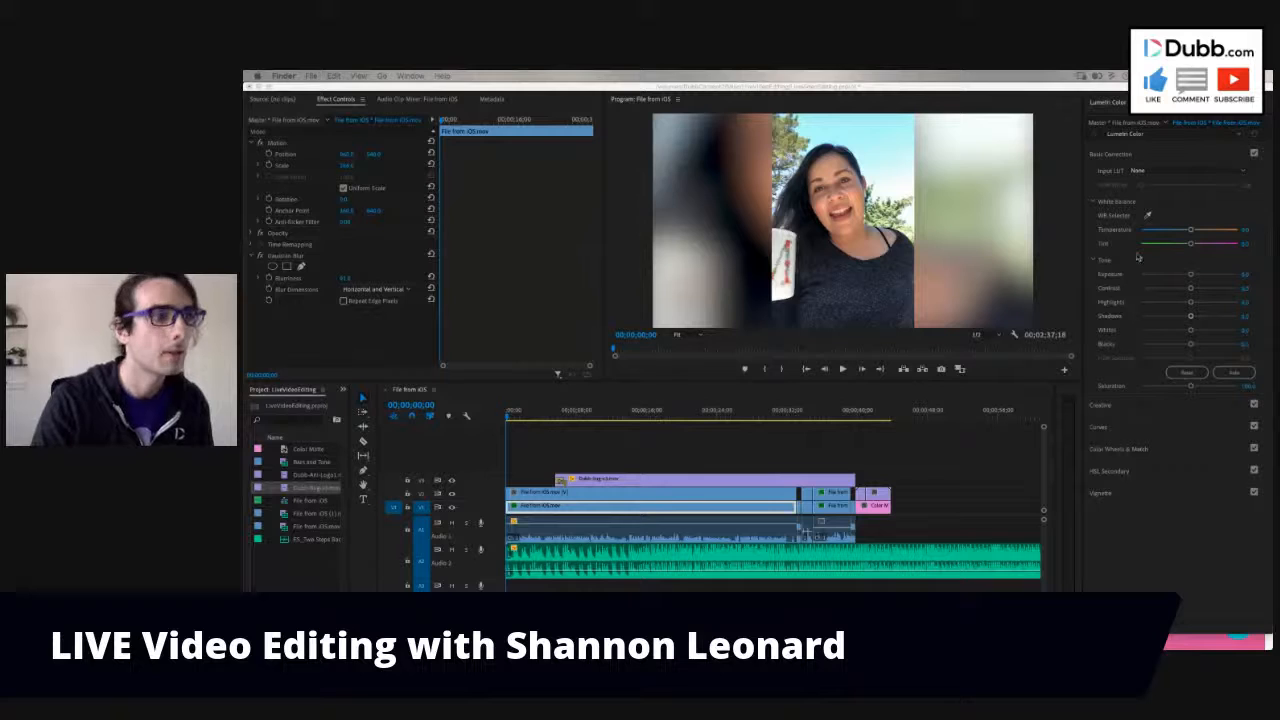
left_click_drag(1137, 257, 563, 481)
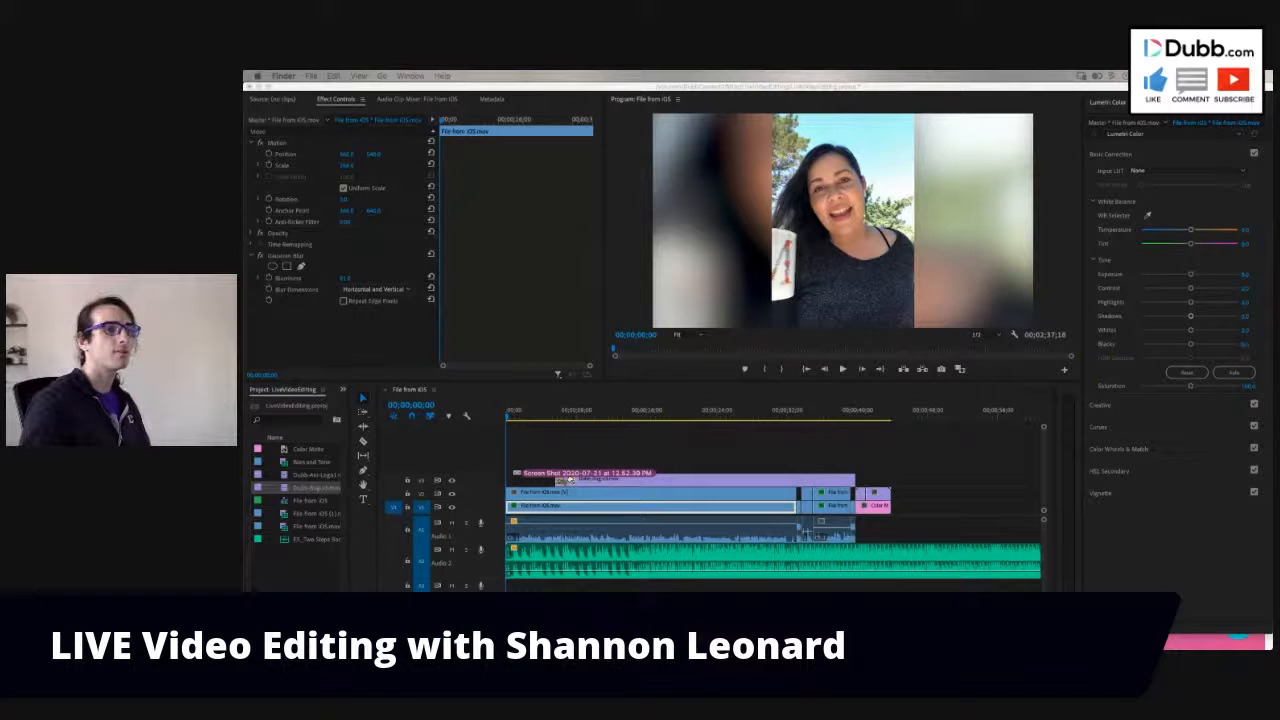
left_click_drag(565, 480, 565, 480)
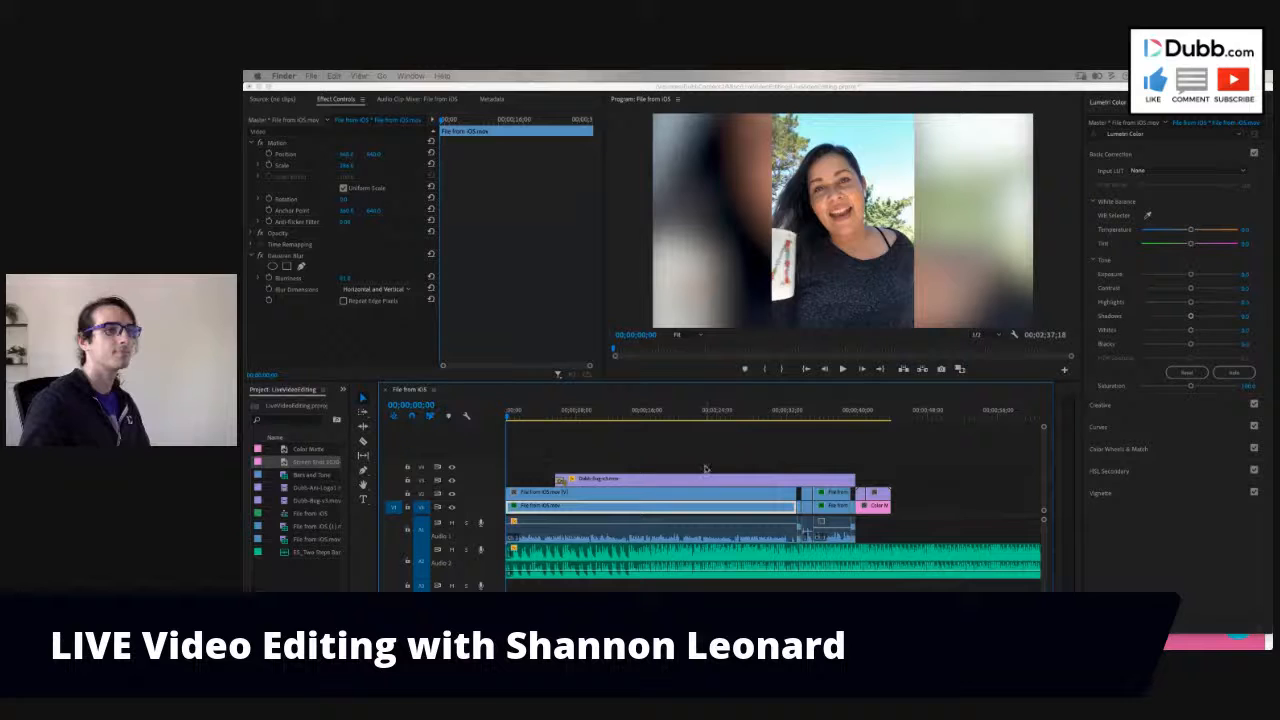
left_click_drag(705, 469, 575, 466)
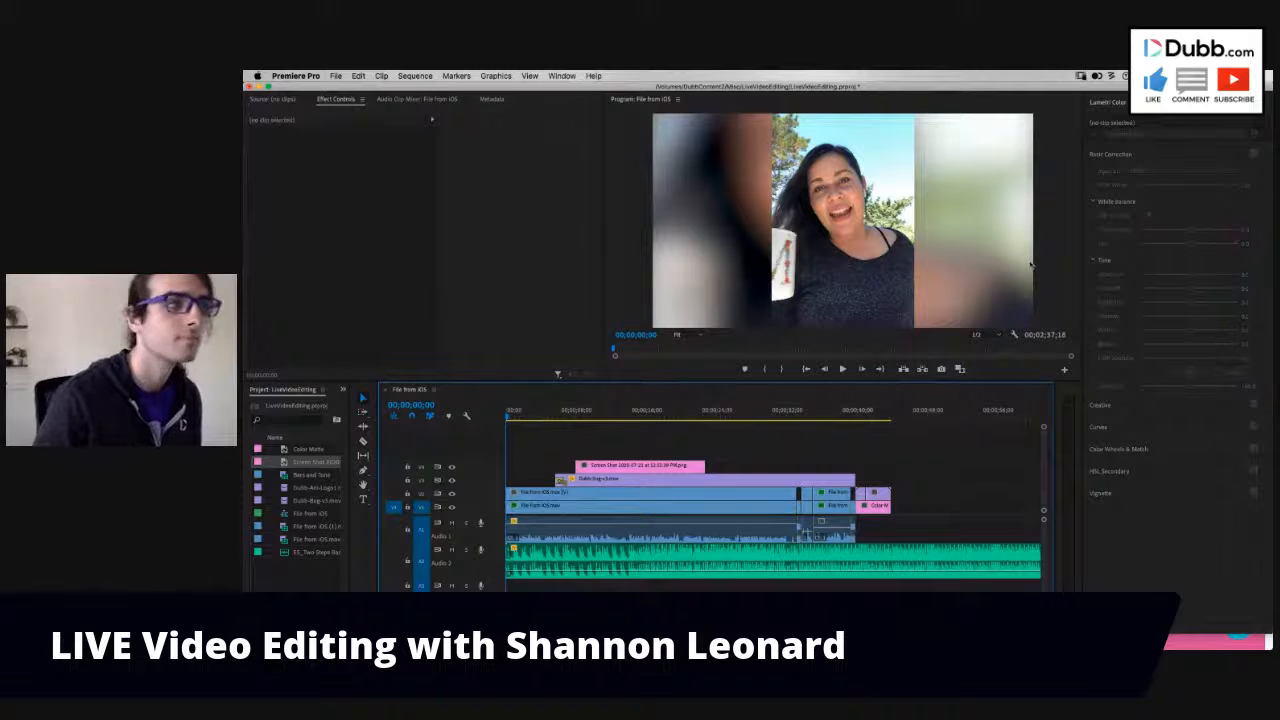
- Play the opening to find the cue and move the screenshot clip's start to about 00;00;01;16
left_click(545, 415)
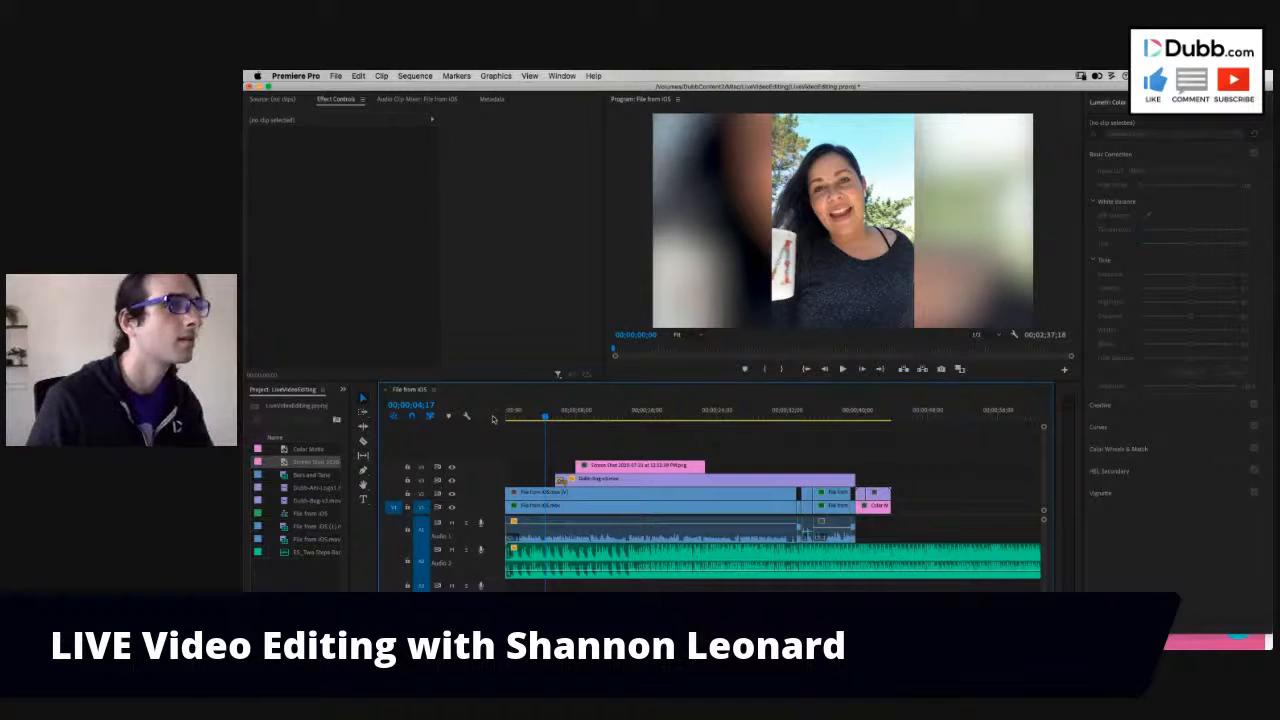
key("space")
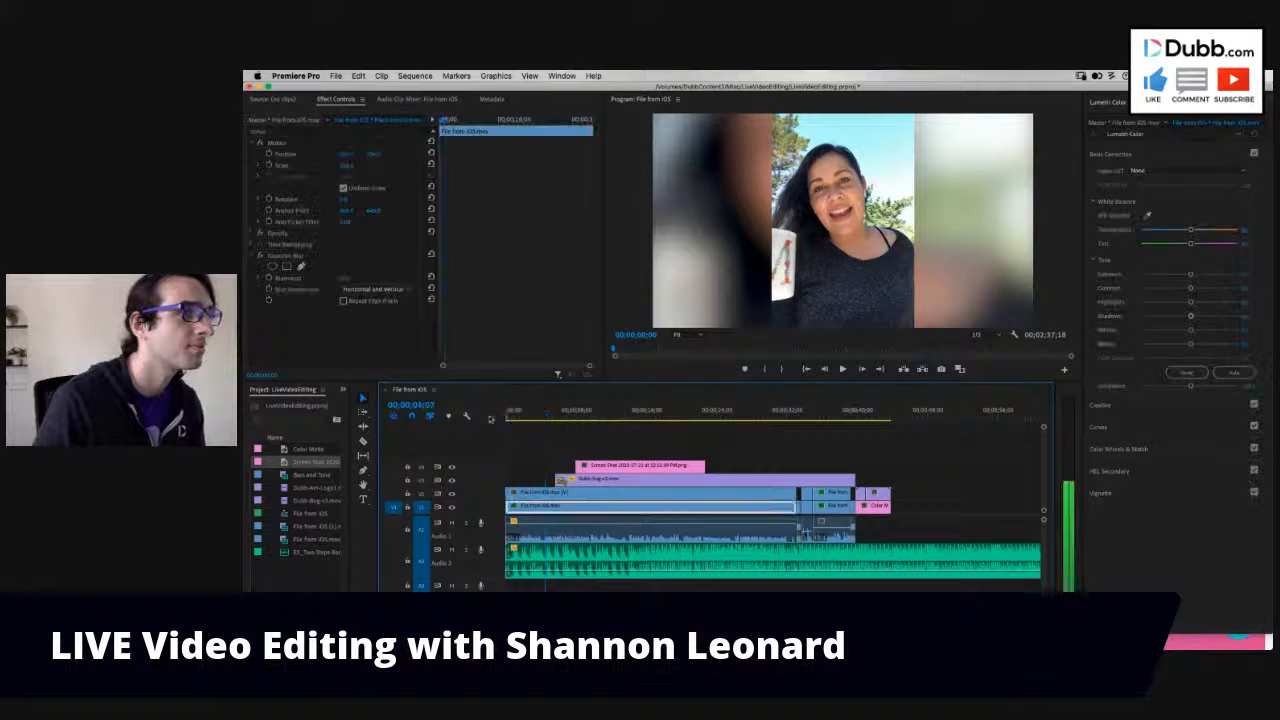
key("=")
key("=")
key("space")
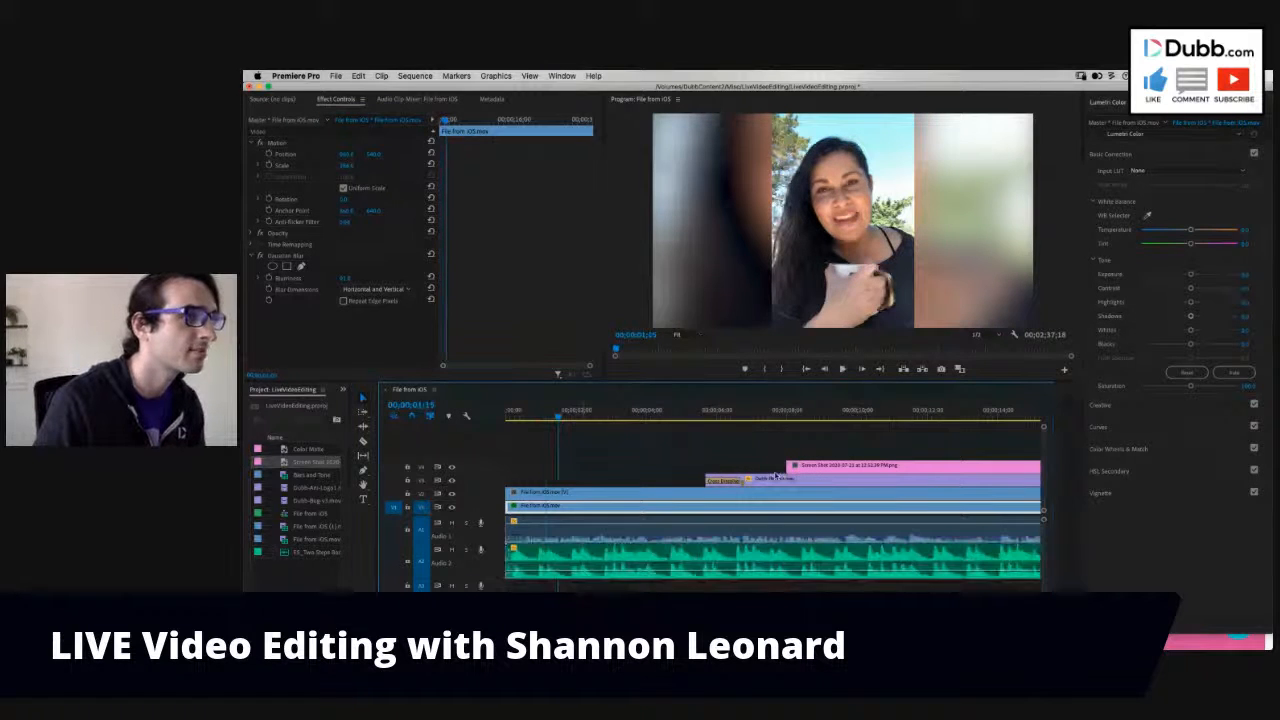
left_click_drag(788, 467, 559, 467)
left_click_drag(560, 417, 571, 418)
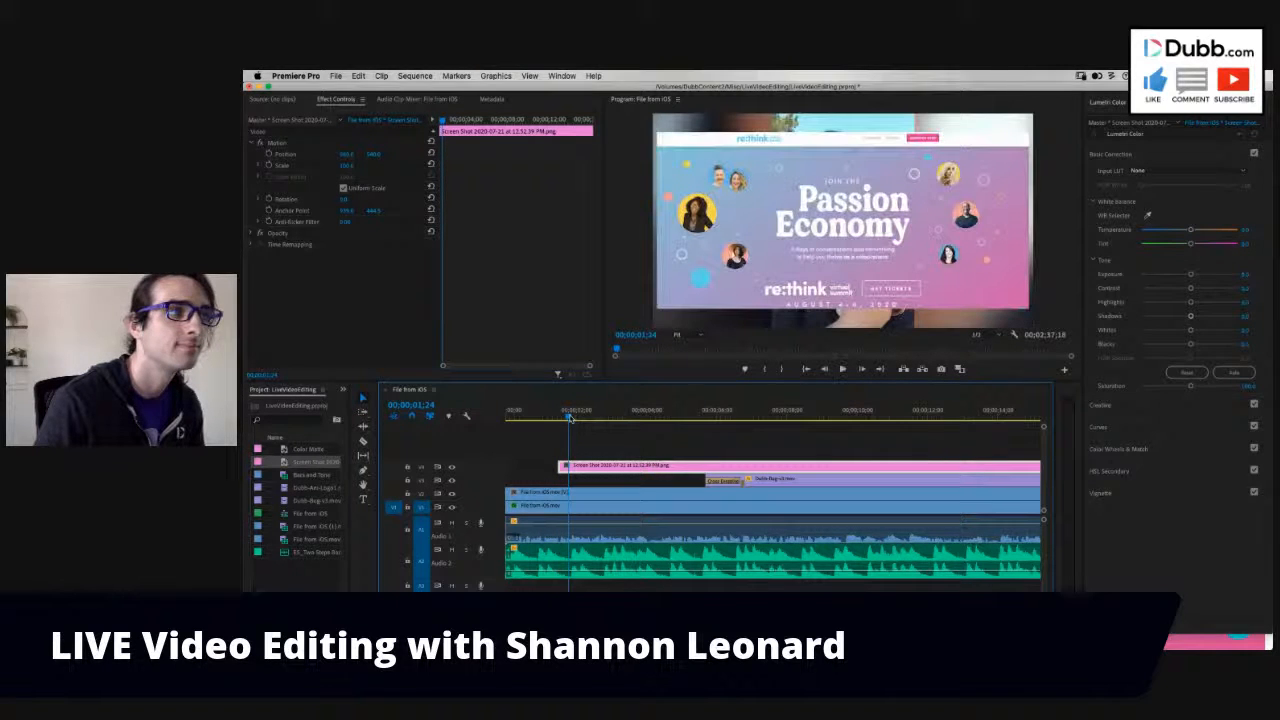
left_click_drag(570, 416, 560, 416)
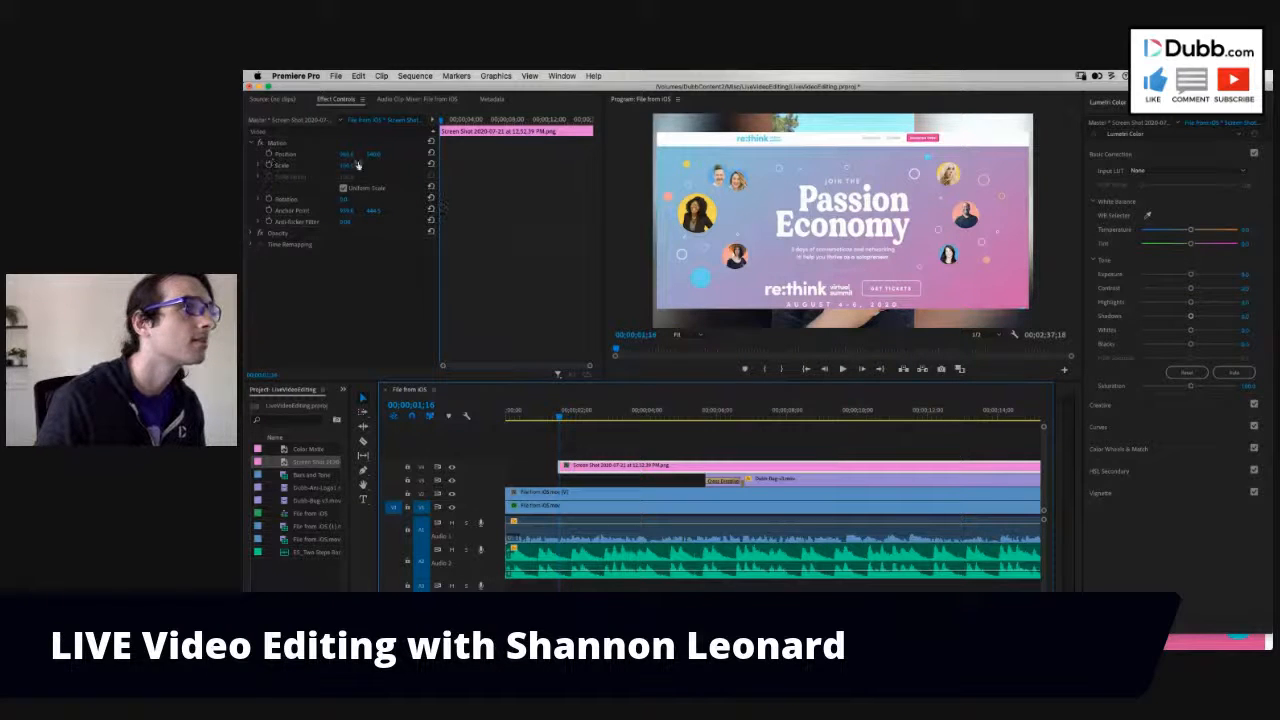
- Scale the screenshot down and shift it toward the frame's left edge, uncovering most of the speaker
left_click_drag(350, 168, 350, 168)
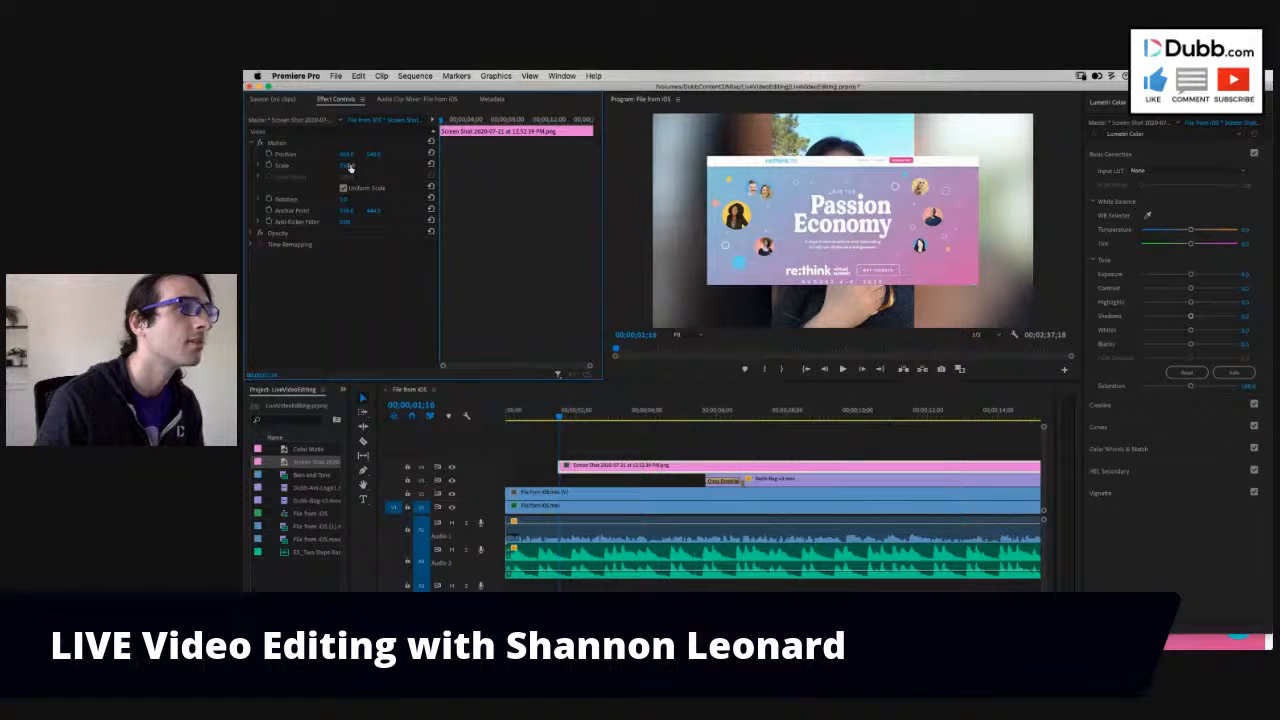
left_click_drag(350, 168, 347, 157)
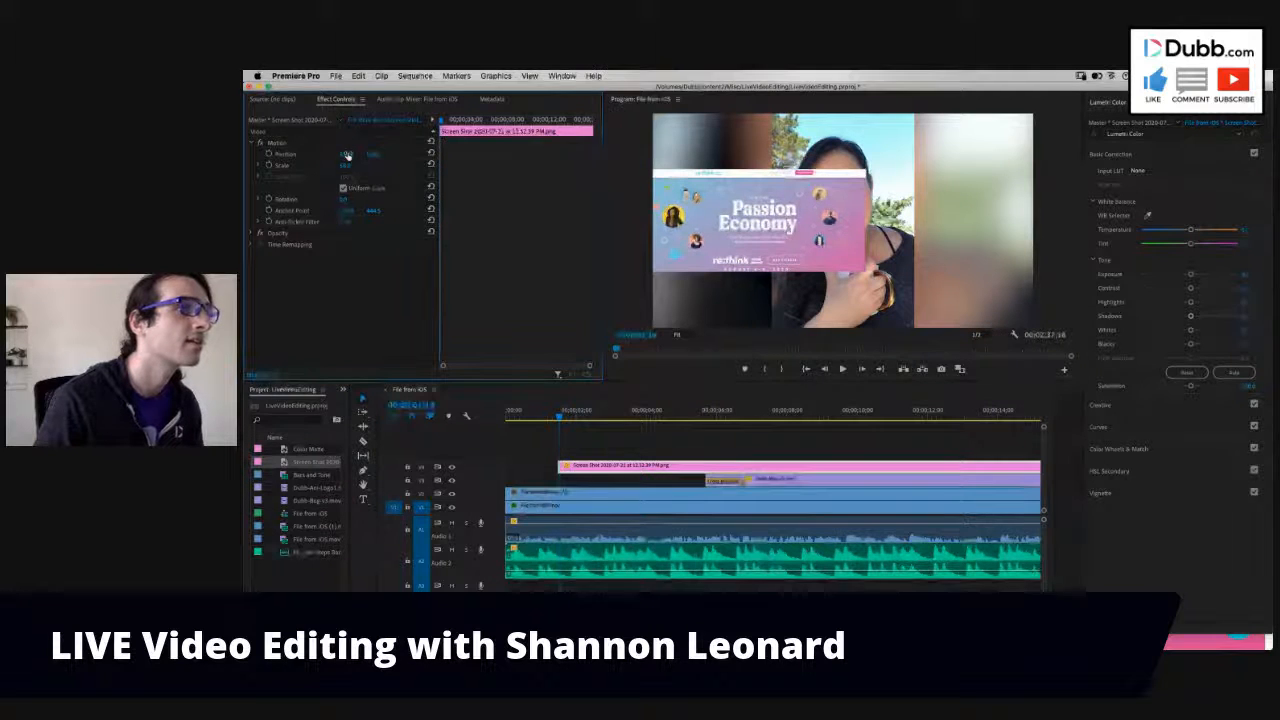
left_click_drag(347, 155, 347, 155)
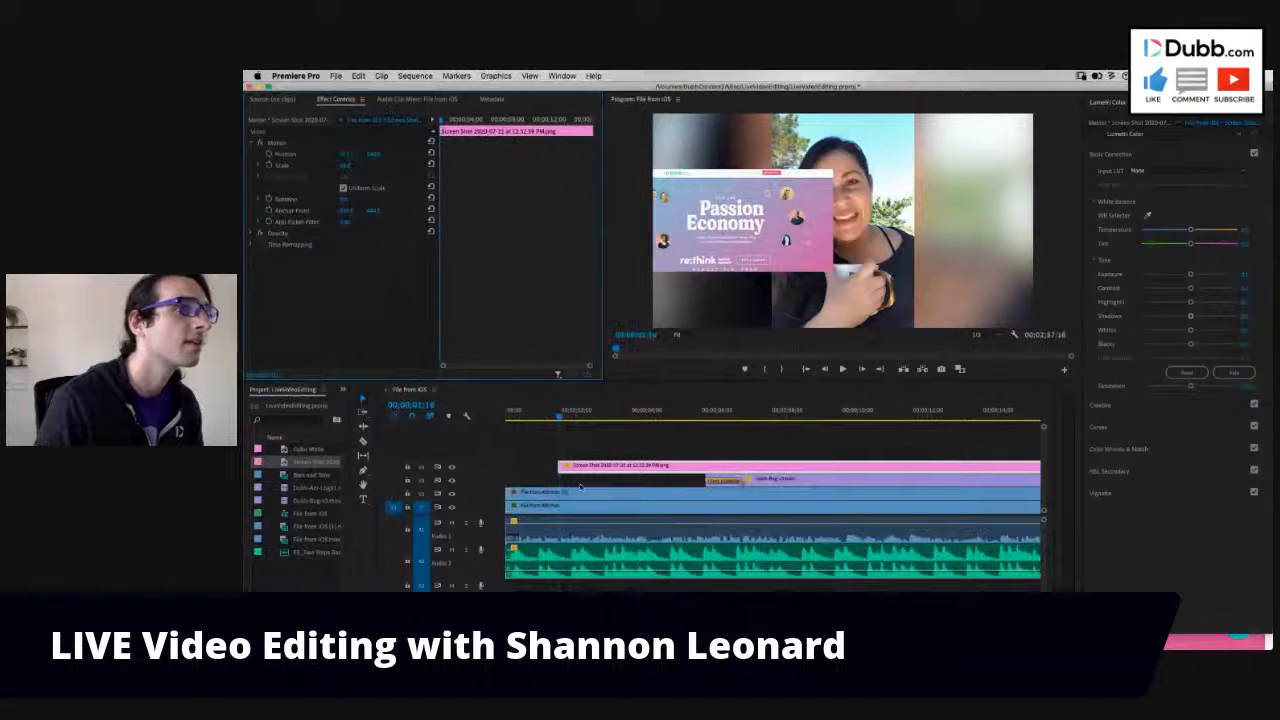
- Play the opening from the start and split both iOS video layers where the screenshot clip begins
left_click_drag(558, 414, 490, 428)
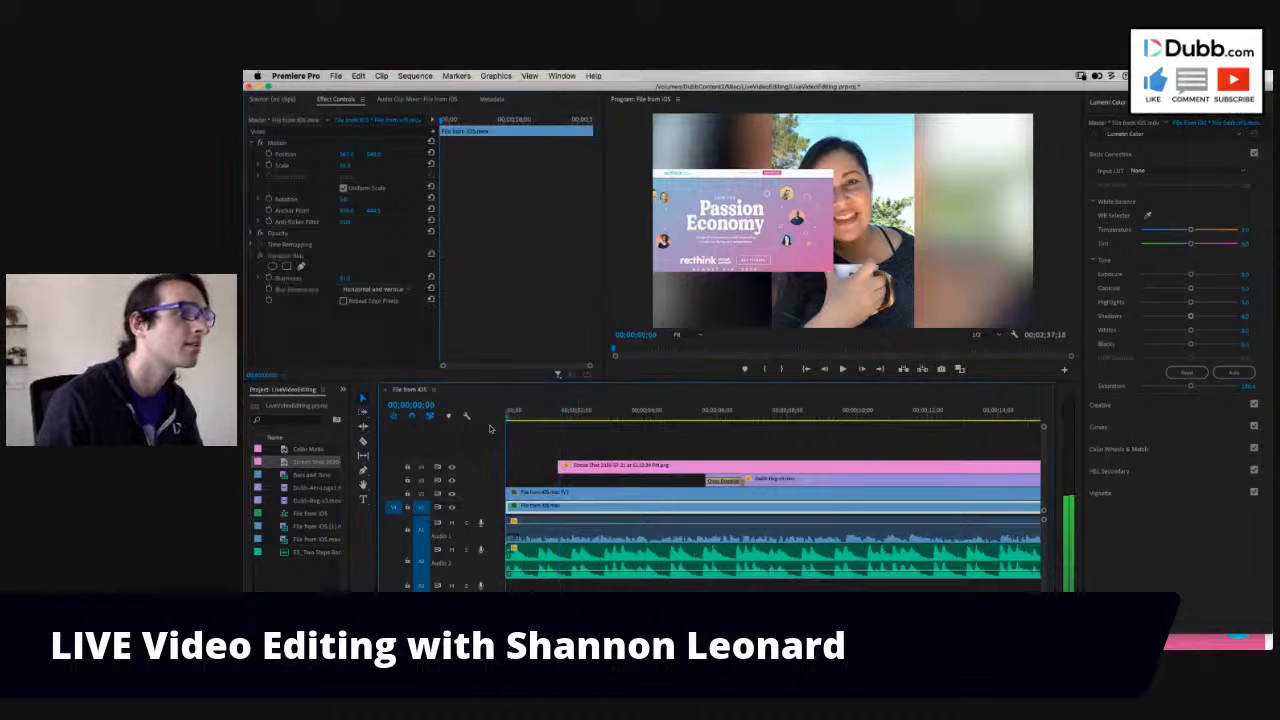
key("space")
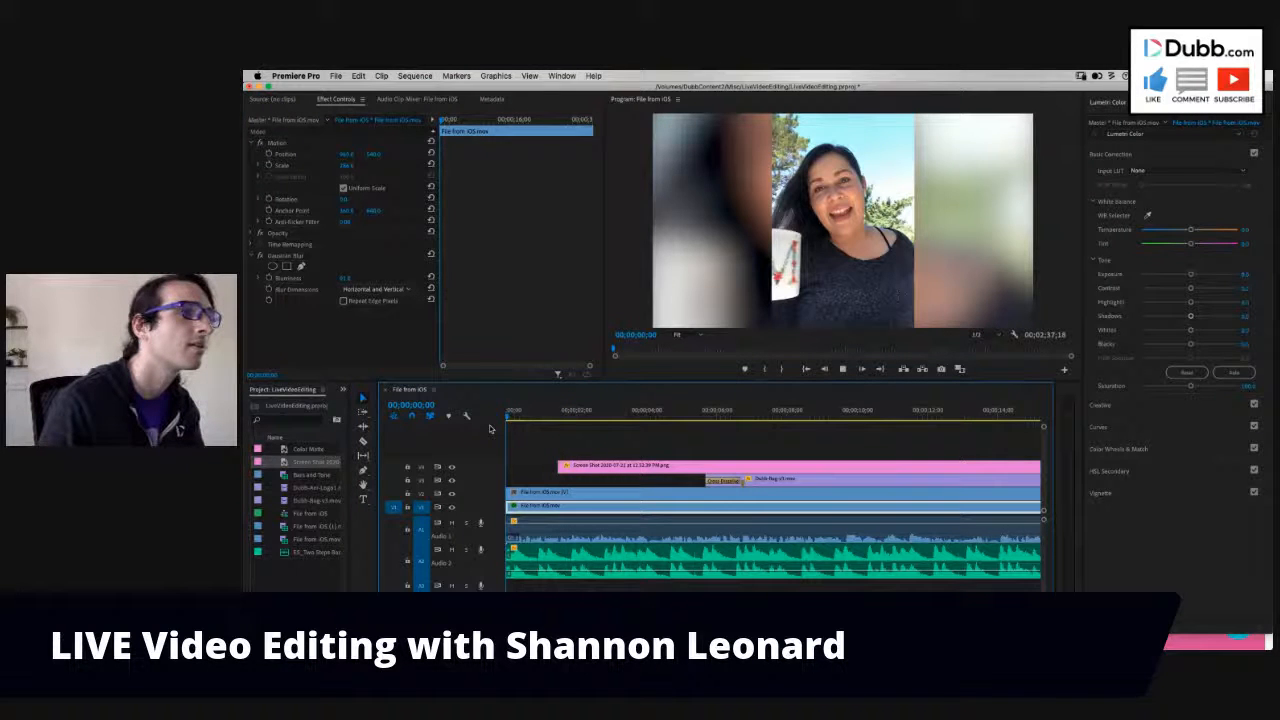
key("space")
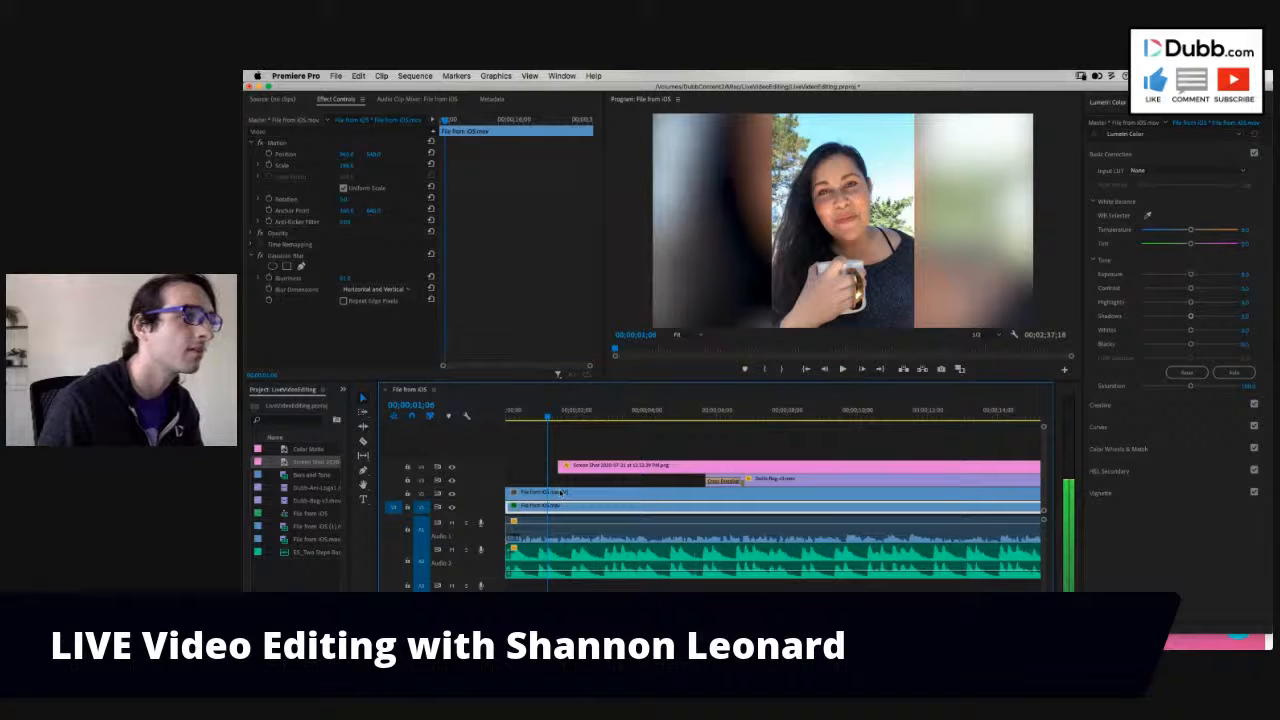
key("c")
left_click(558, 492)
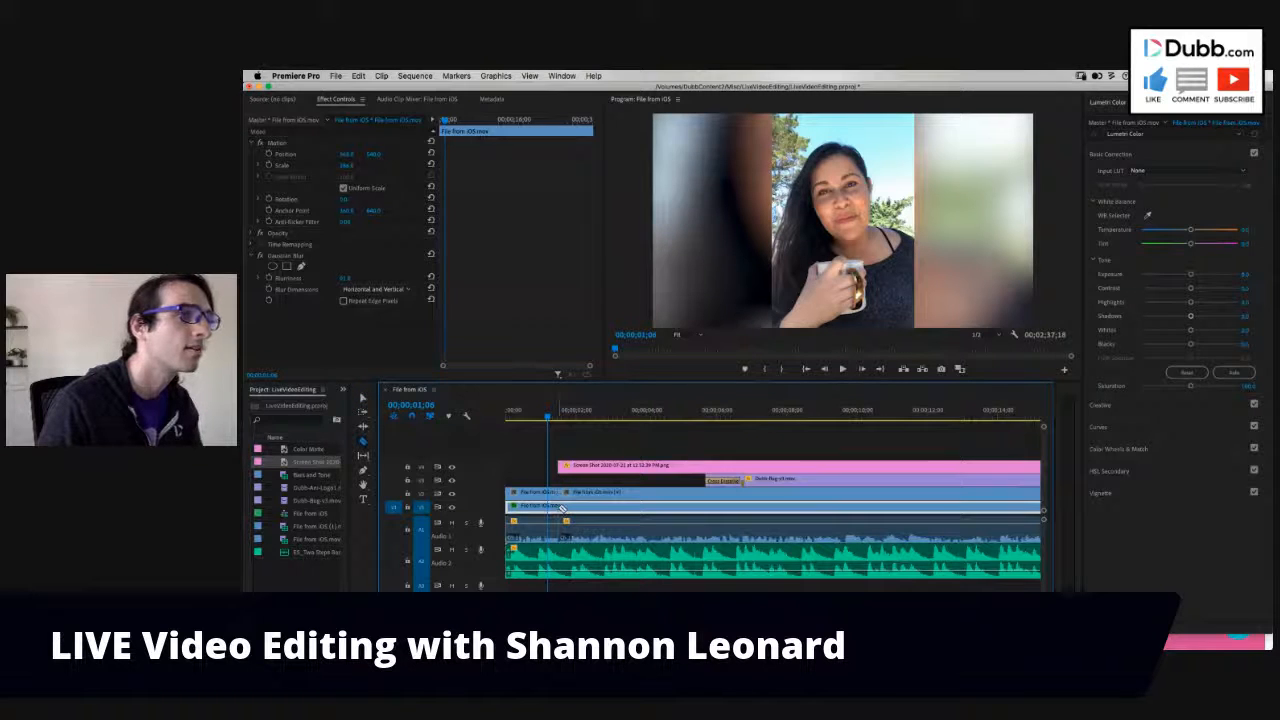
left_click(558, 506)
- Play onward to 00;00;07;14 and split both iOS video layers and the screenshot clip at that point
key("space")
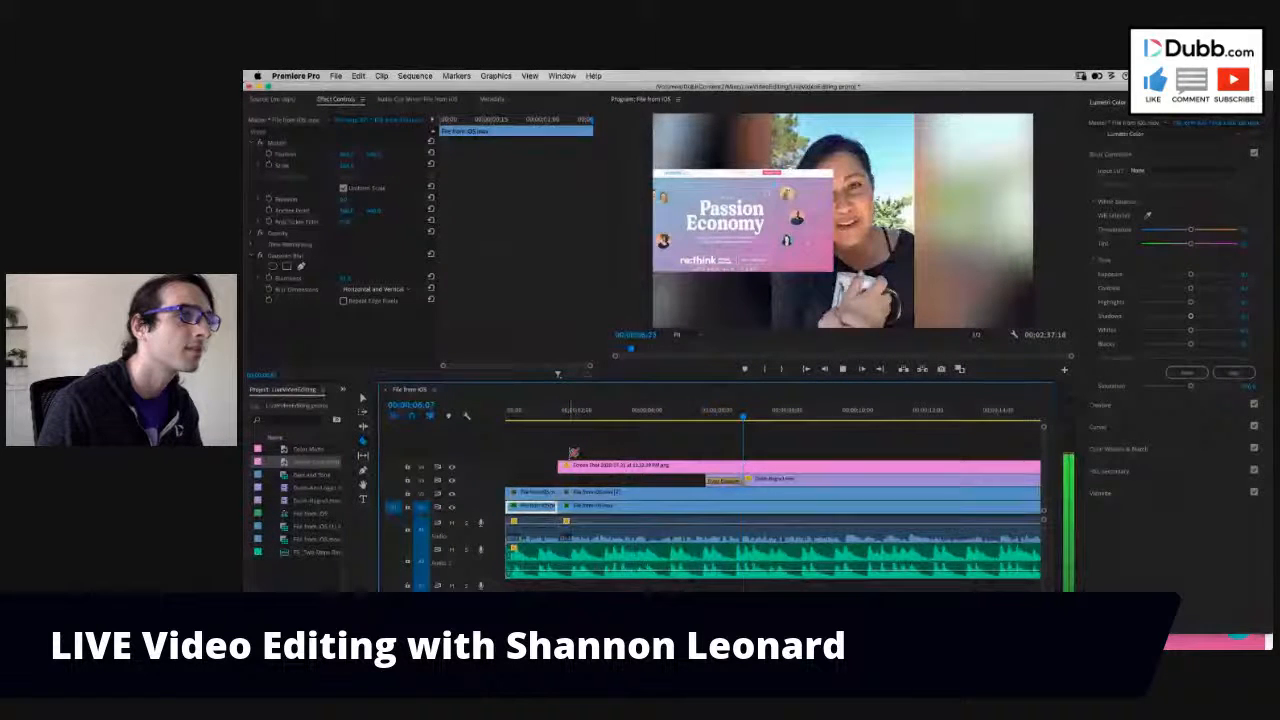
key("space")
key("super+k")
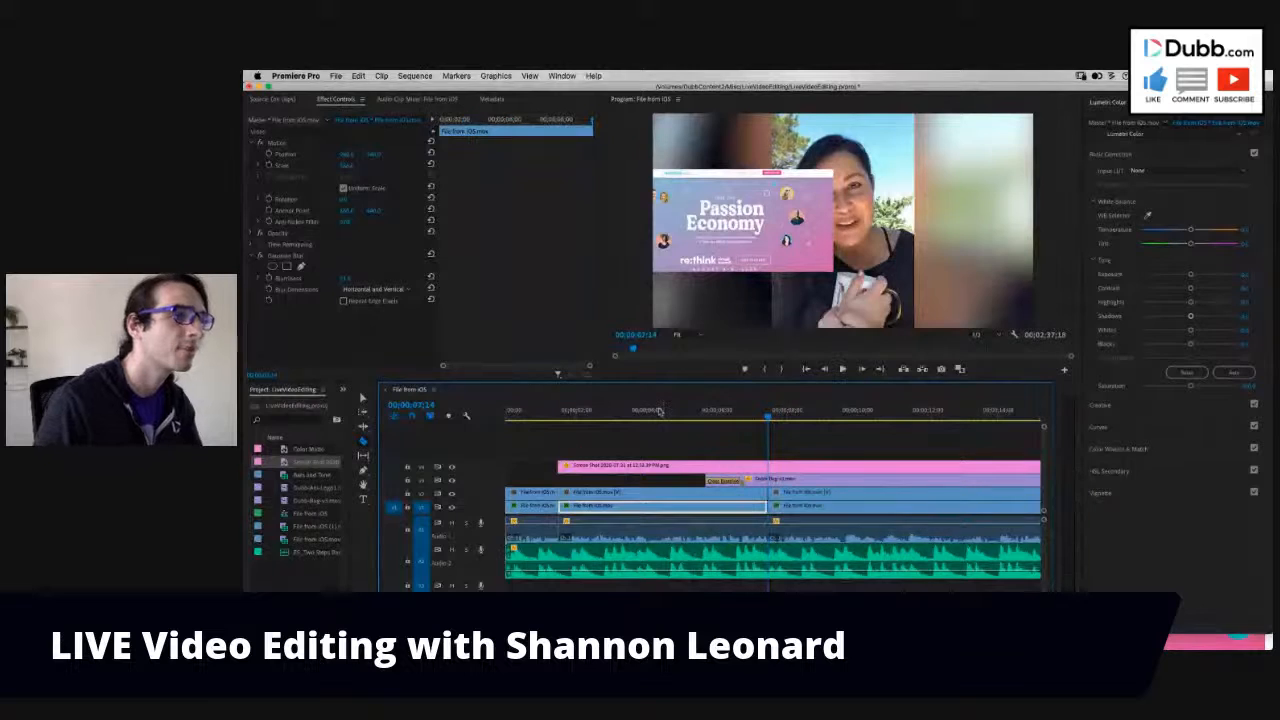
left_click(655, 416)
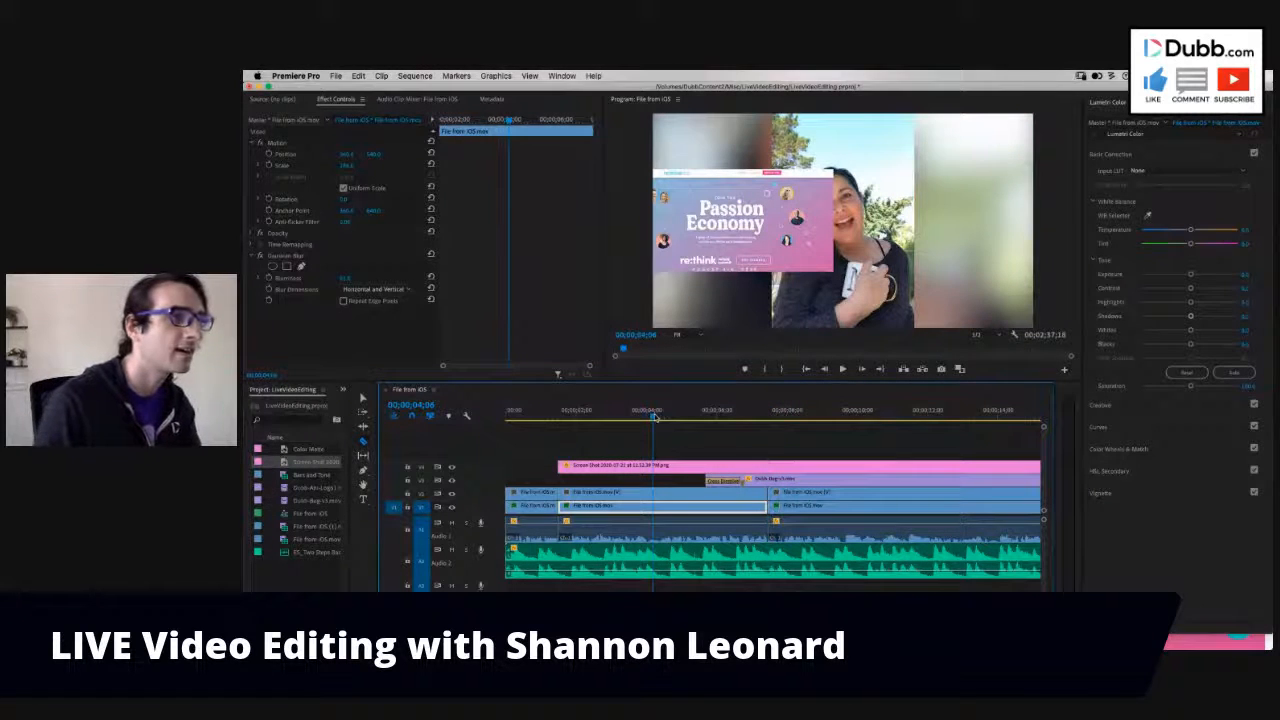
left_click(768, 467)
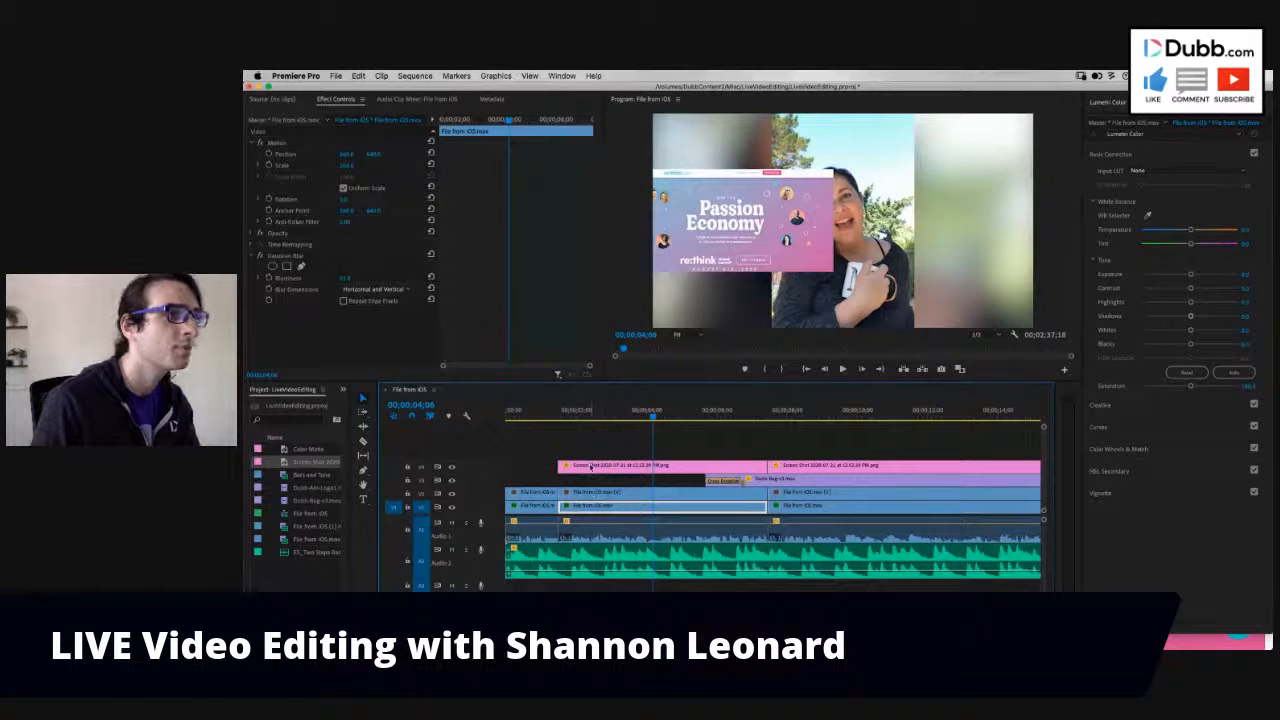
- Move the middle foreground iOS segment above the screenshot, then reposition both to sit side by side over the blurred background
left_click_drag(606, 492, 608, 454)
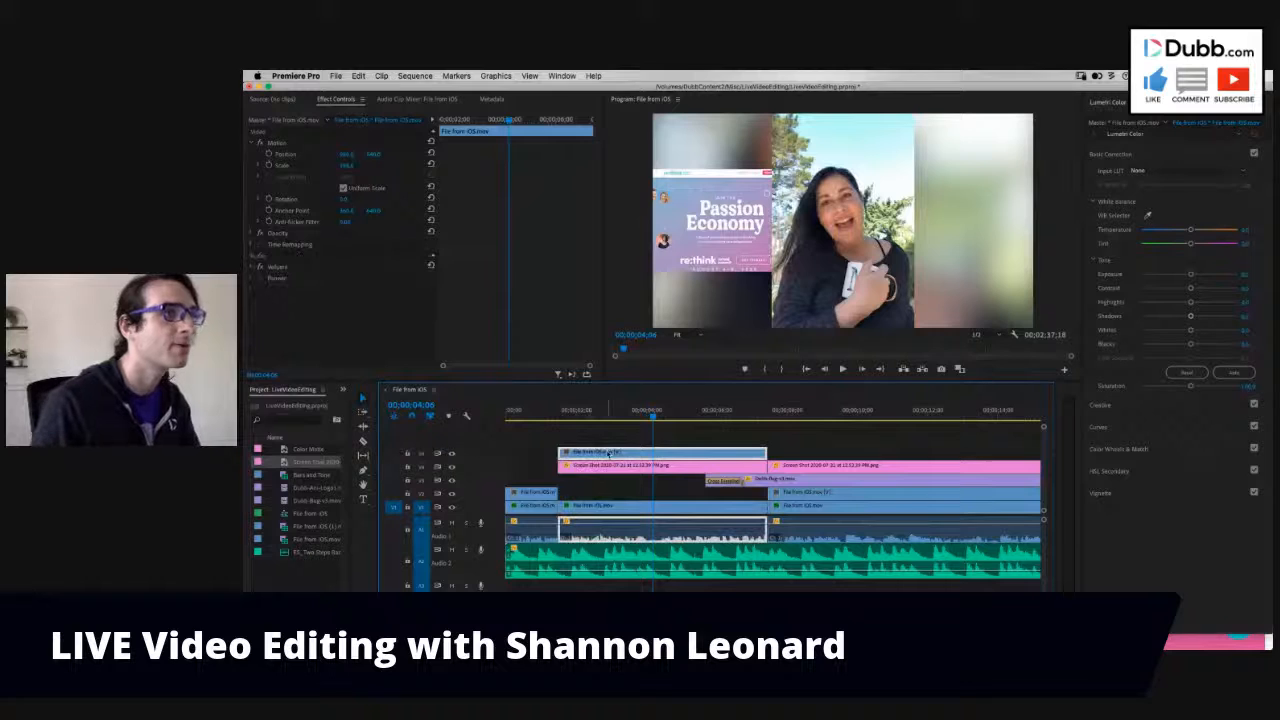
left_click_drag(345, 155, 349, 157)
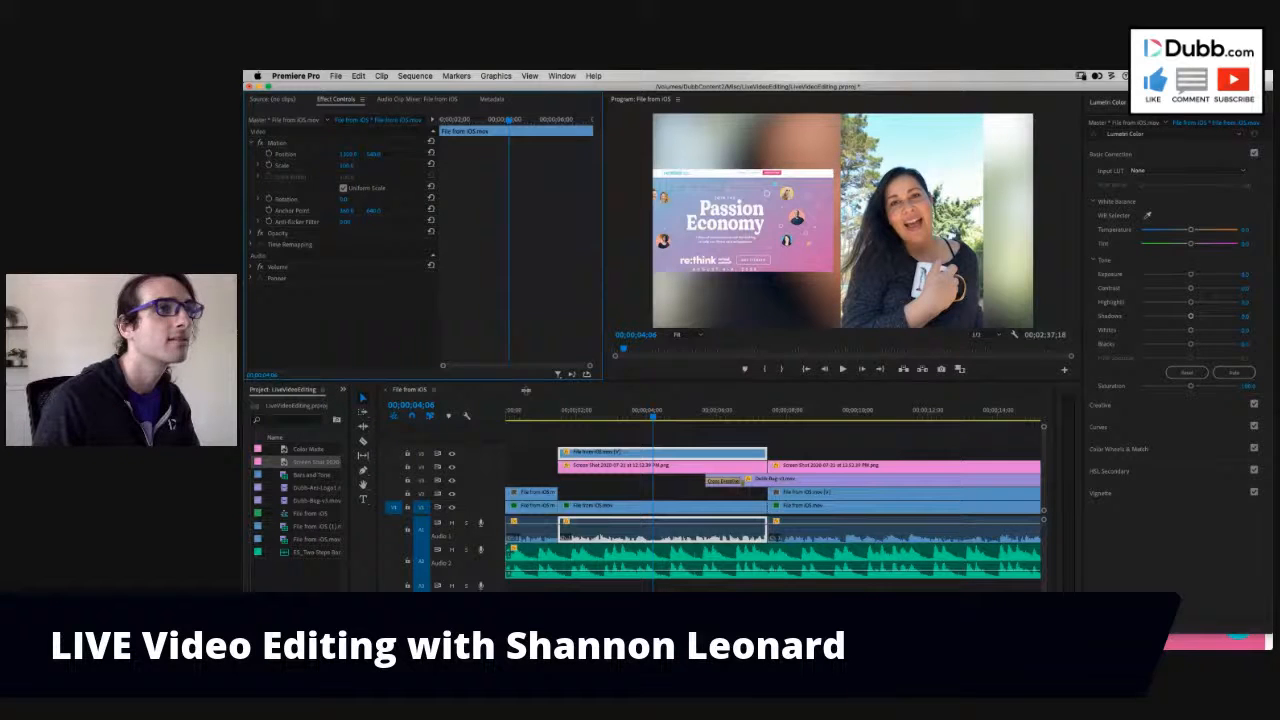
left_click(600, 465)
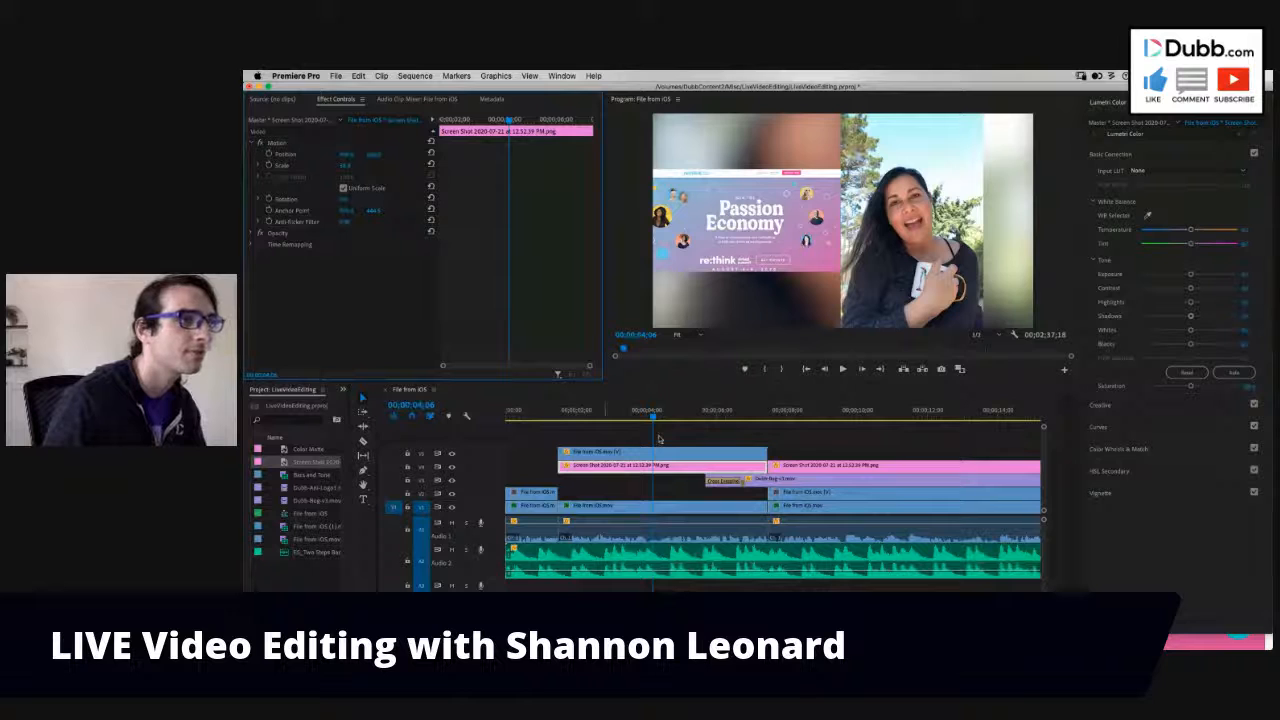
- Delete the leftover screenshot segment after the 00;00;07;14 cut and check the frames around the cut
left_click(771, 420)
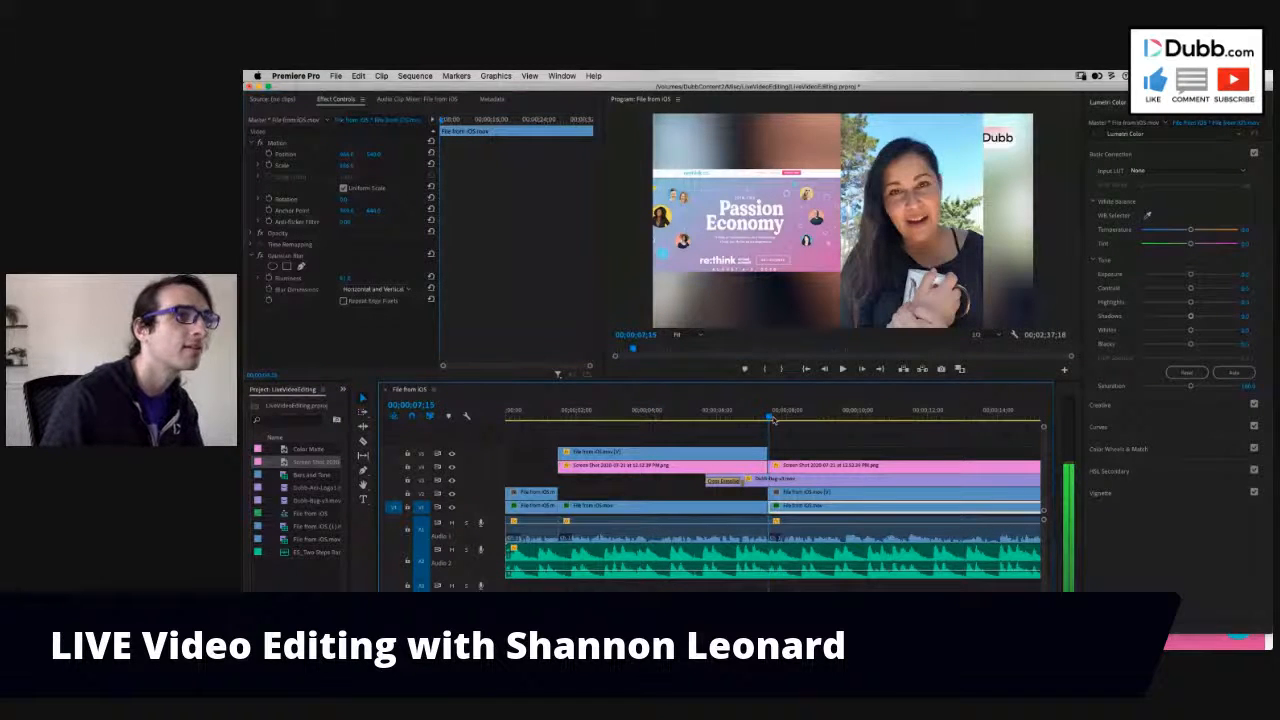
key("super+z")
left_click_drag(767, 418, 752, 415)
left_click(751, 415)
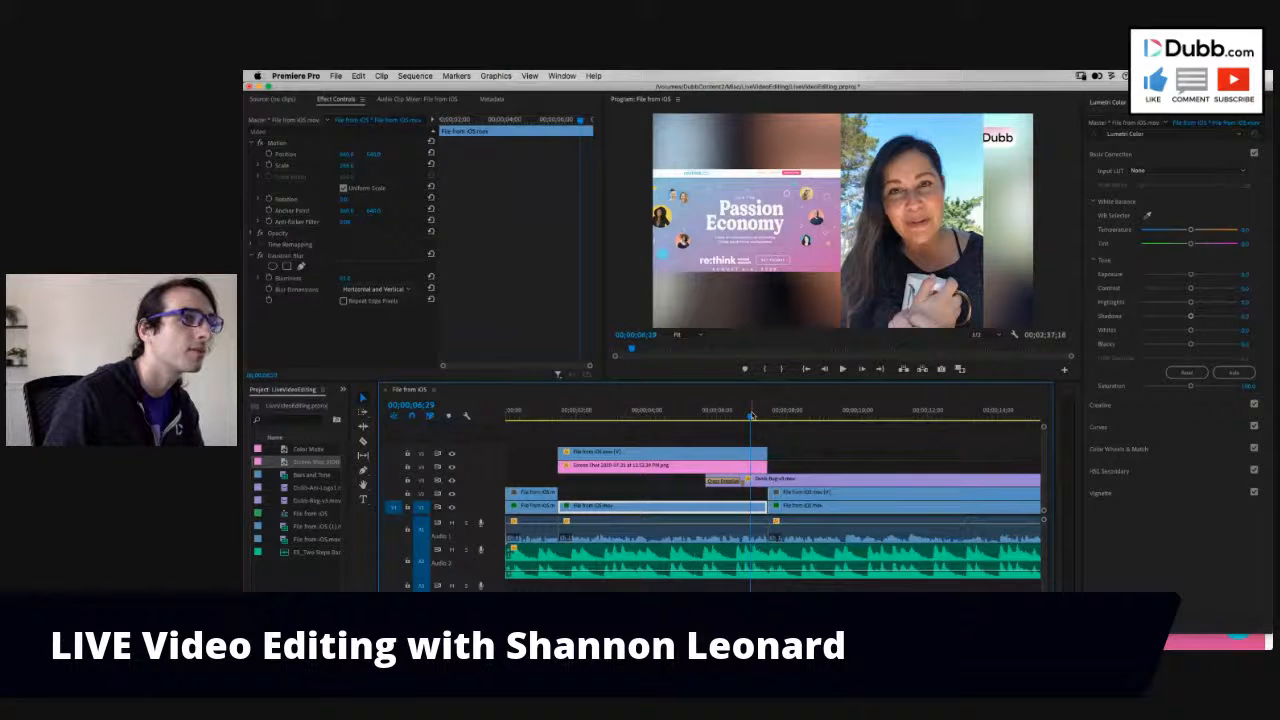
- Move the Dubb-Bug clip to a new top track above the foreground segment and play its entrance
left_click_drag(774, 482, 775, 440)
left_click(709, 417)
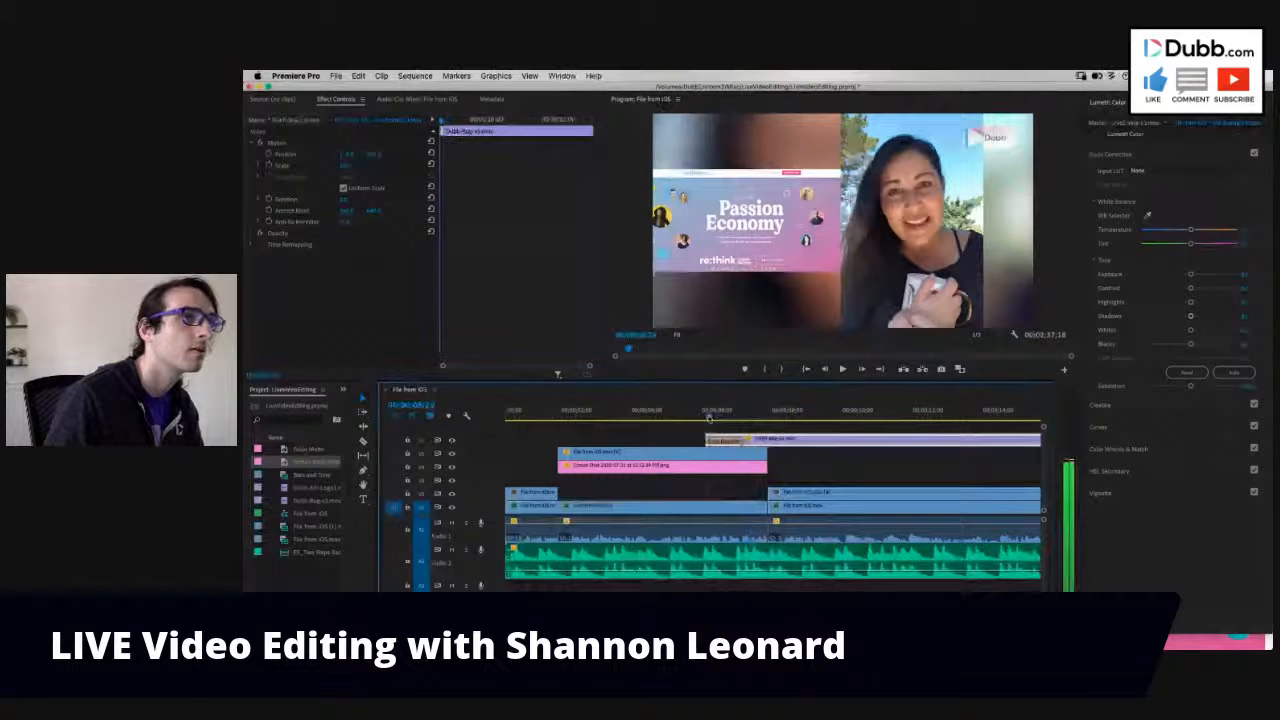
left_click(703, 418)
key("space")
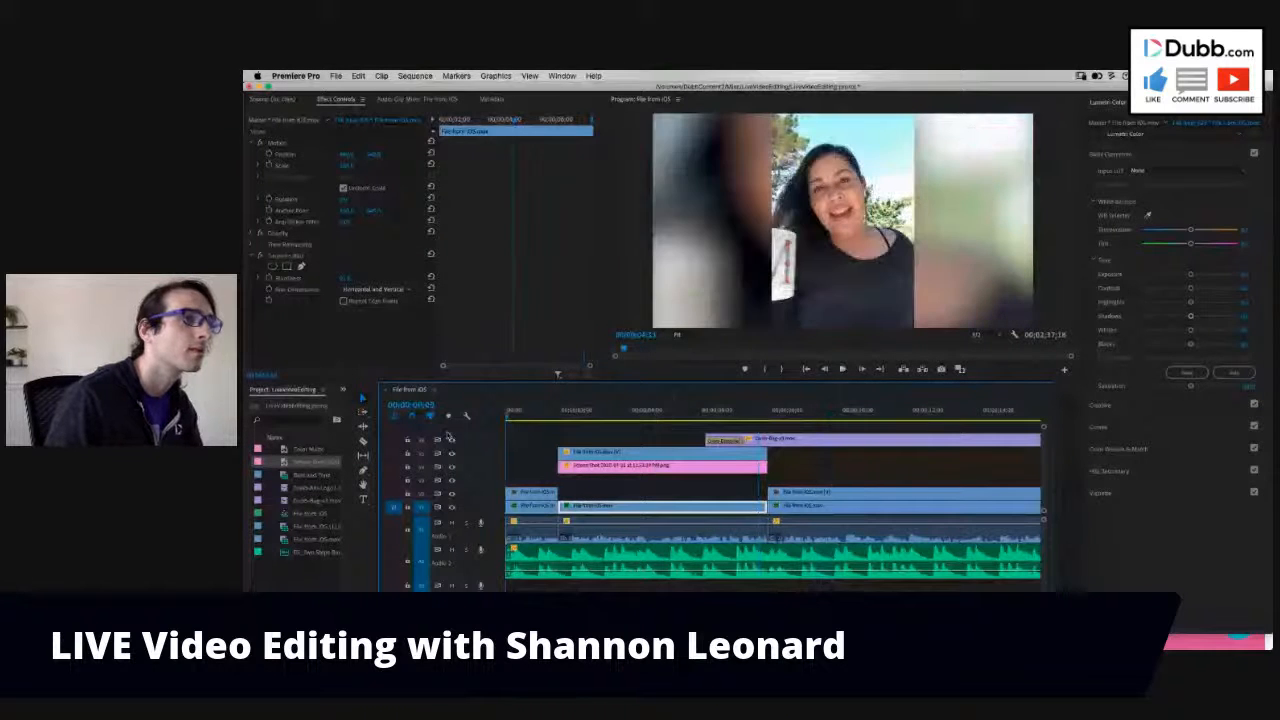
- Play the sequence from the beginning to review the side-by-side section, and fit the whole timeline in view
key("space")
key("Home")
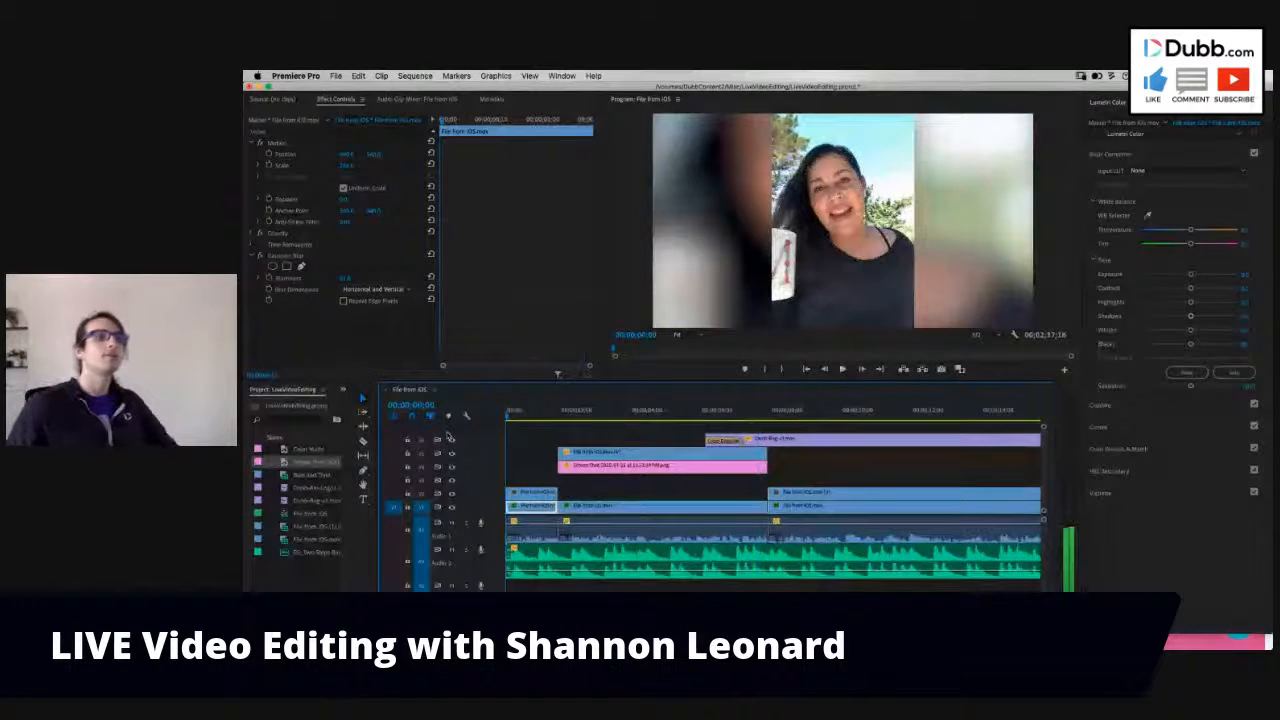
key("space")
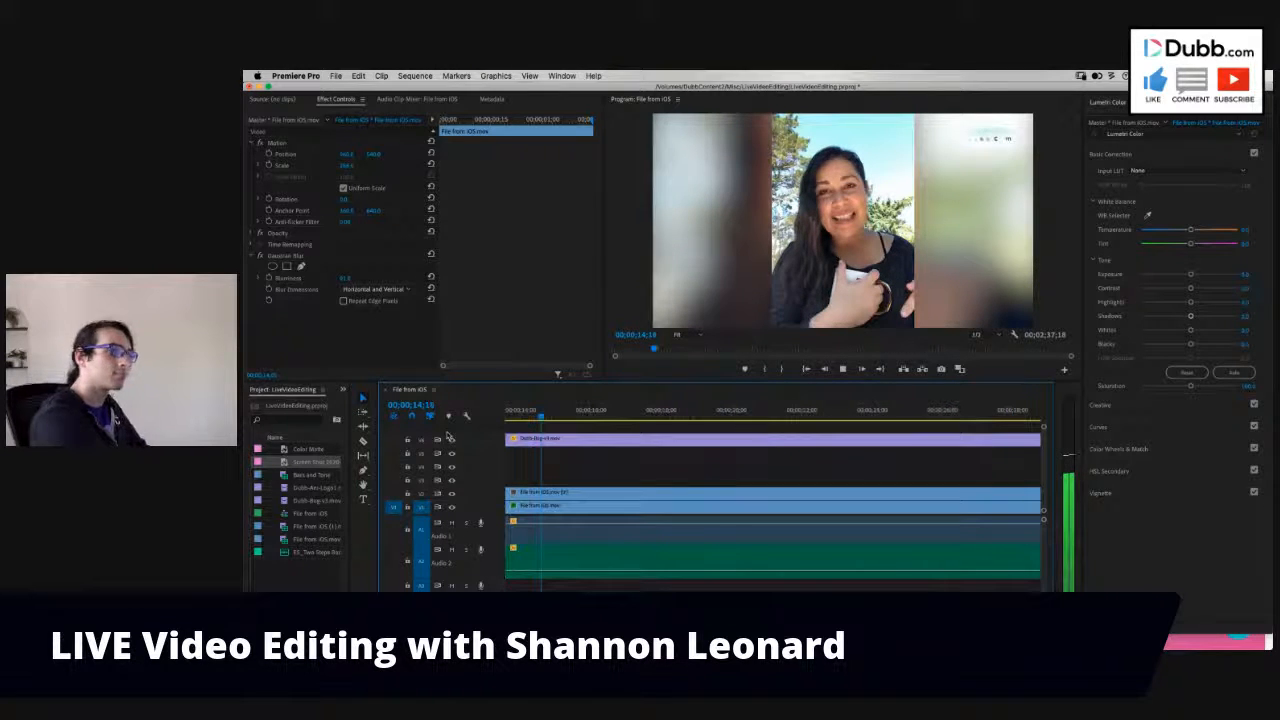
key("backslash")
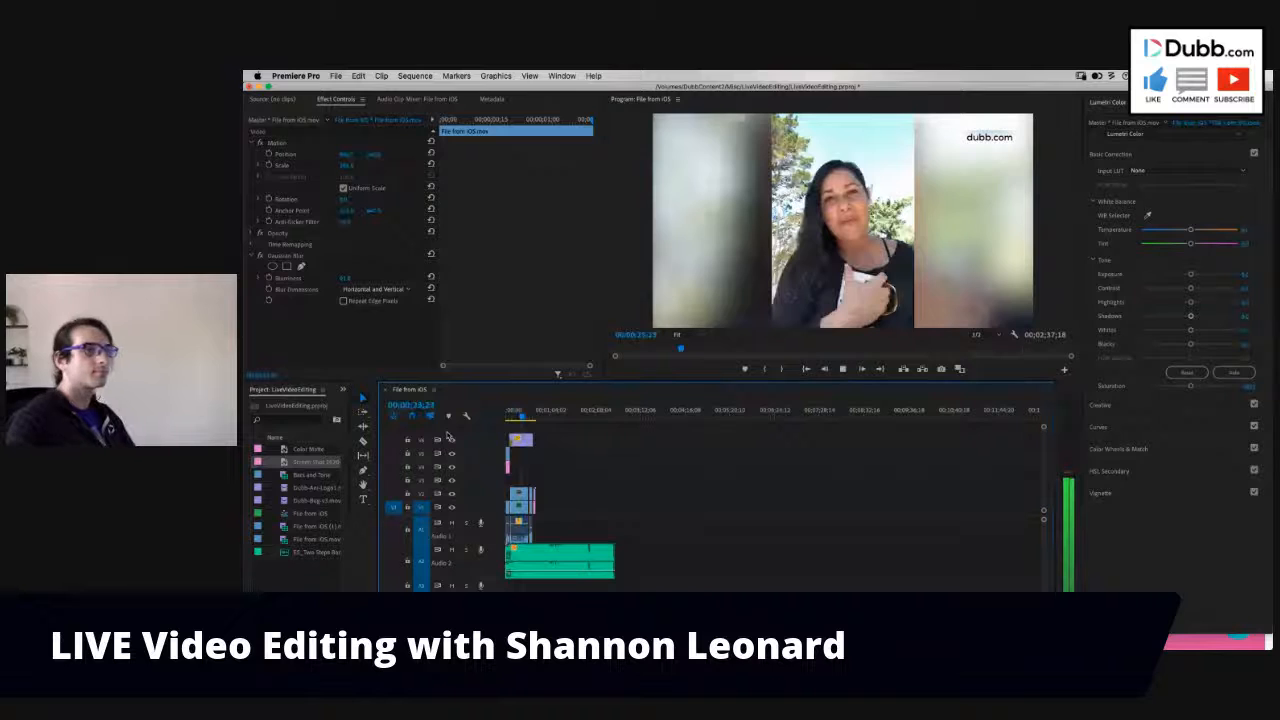
- Examine the selected music clip around the closing Dubb logo and Color Matte, with the playhead at 00;00;42;05
left_click(535, 558)
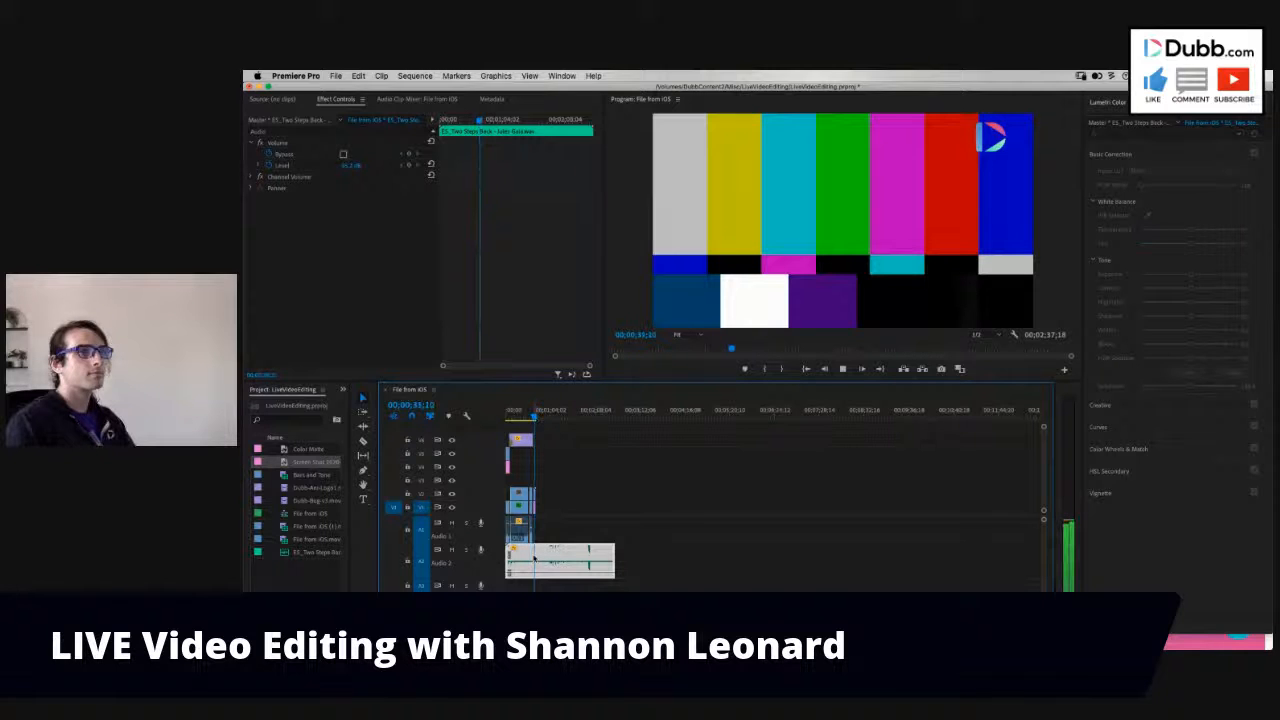
key("=")
key("=")
key("=")
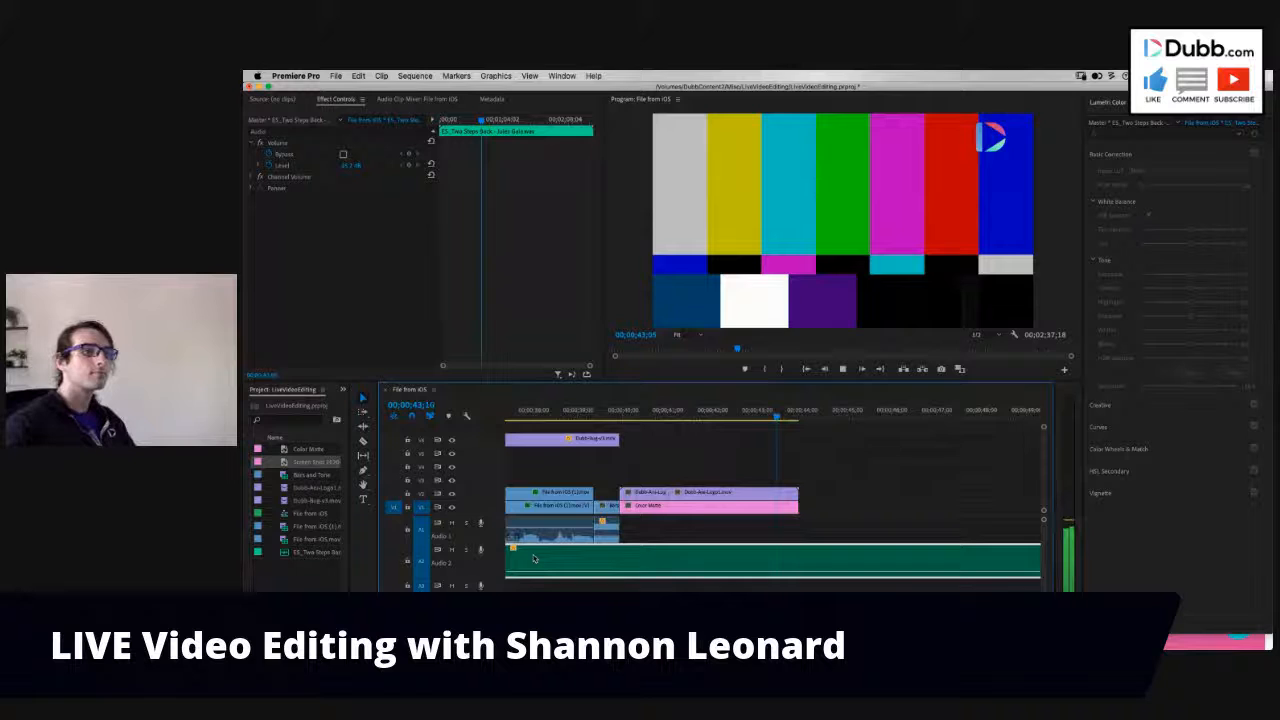
scroll(788, 508, "up", 3)
scroll(788, 508, "down", 5)
left_click(696, 417)
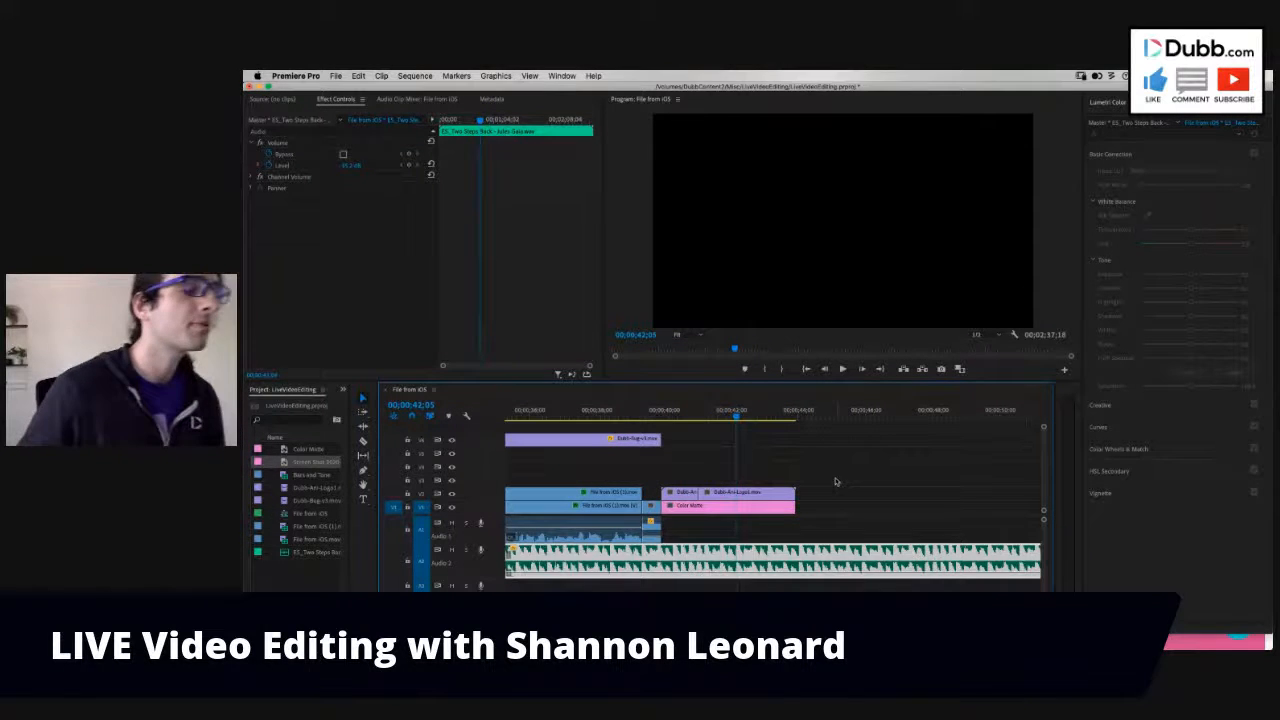
scroll(836, 482, "down", 3)
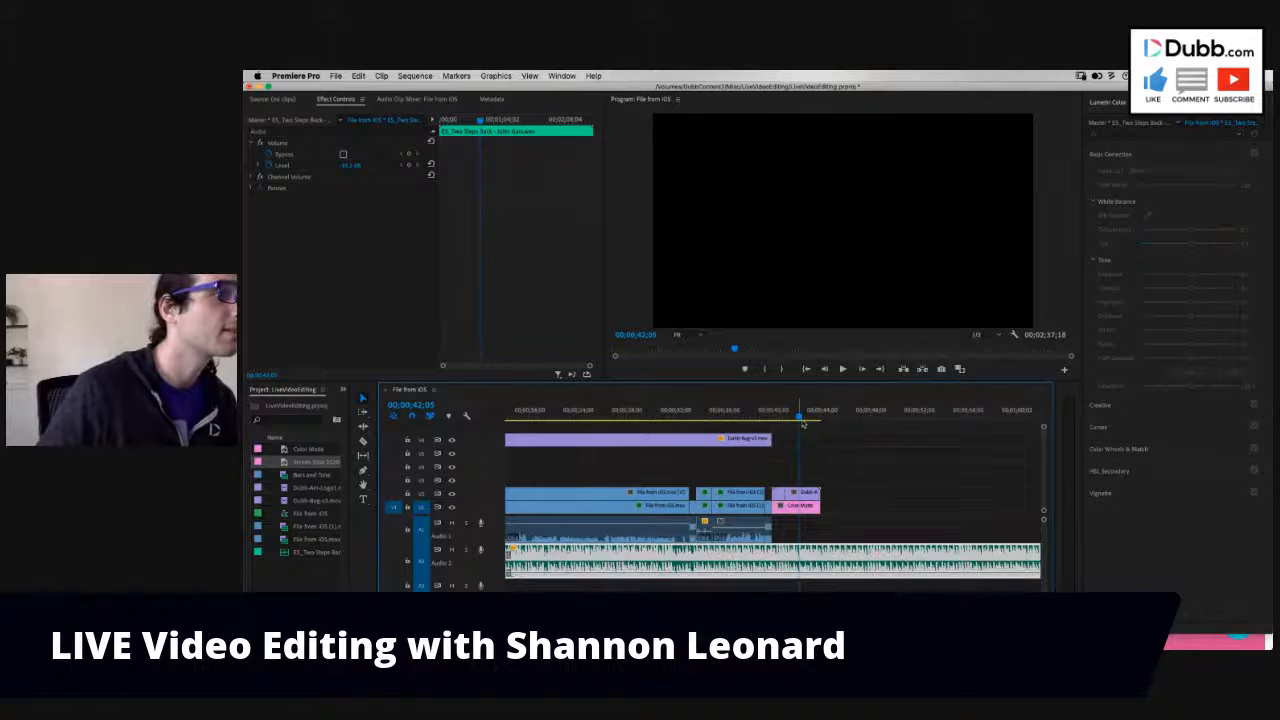
- Check the color setting of the closing Color Matte beneath the Dubb logo and keep it white
scroll(767, 495, "up", 1)
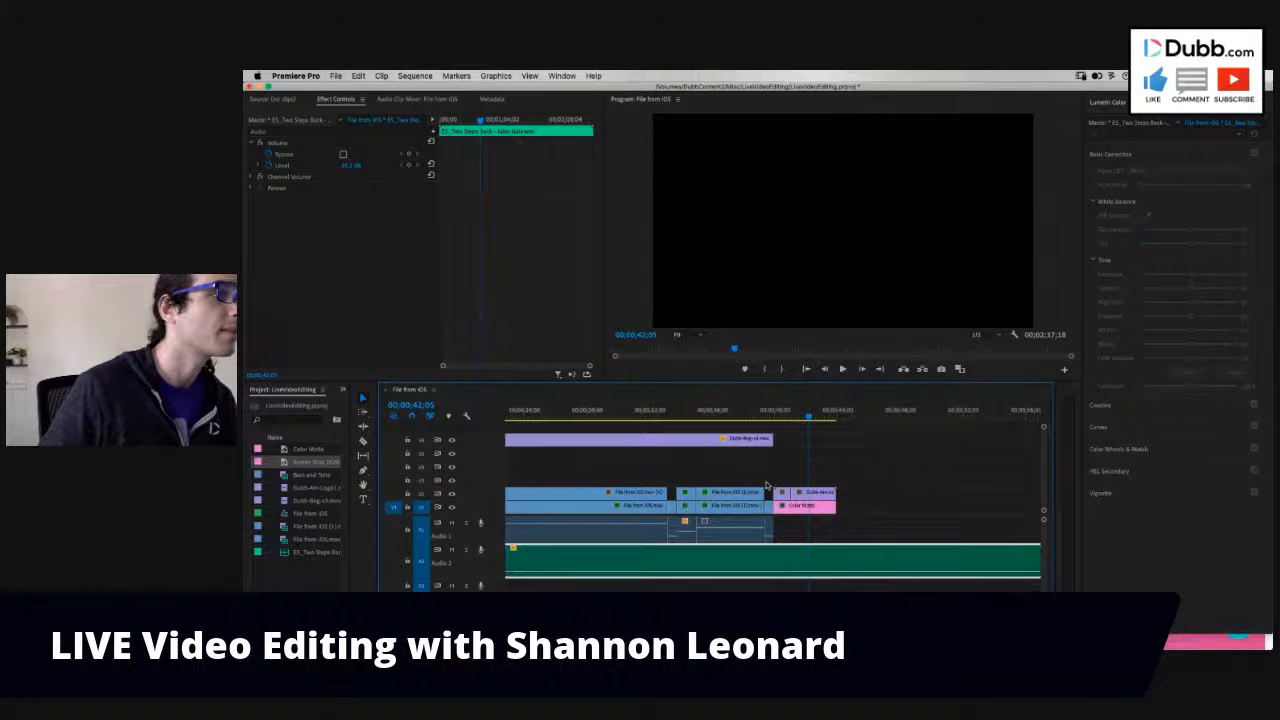
left_click(806, 507)
double_click(808, 508)
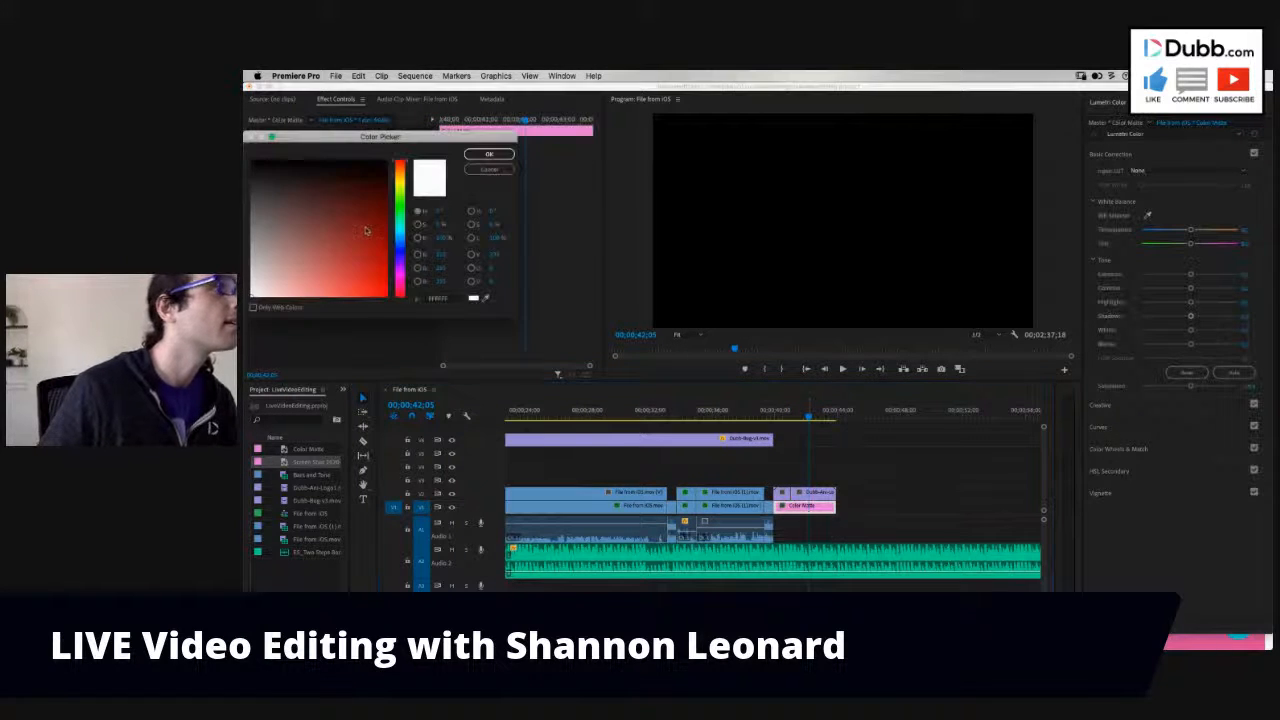
left_click(479, 156)
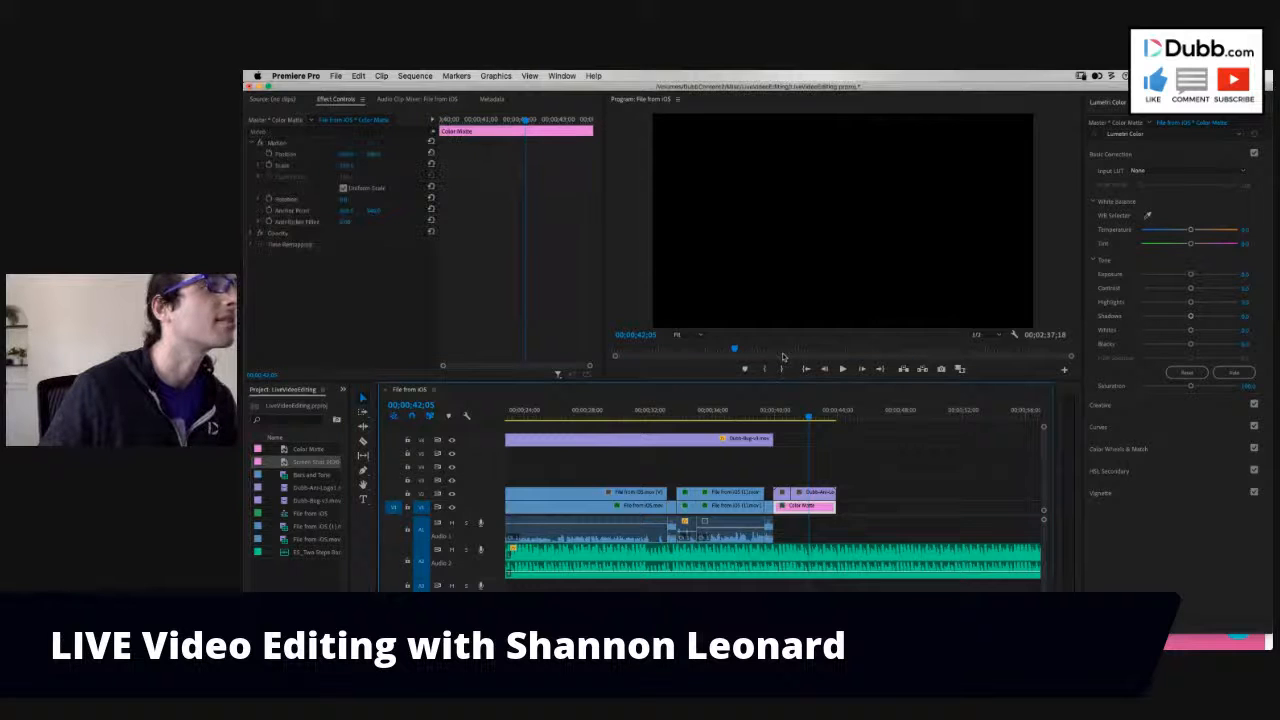
- Play the closing Dubb logo animation over the Color Matte from 00;00;40;20
left_click(769, 427)
left_click(786, 418)
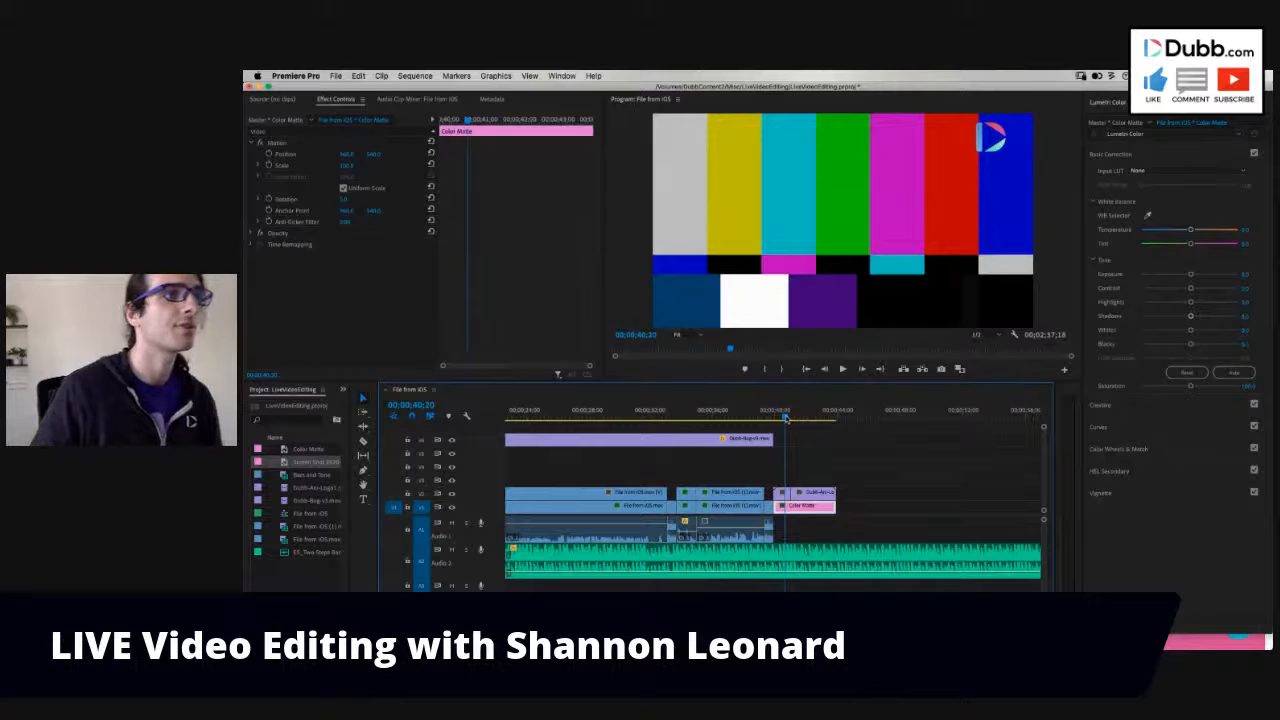
key("space")
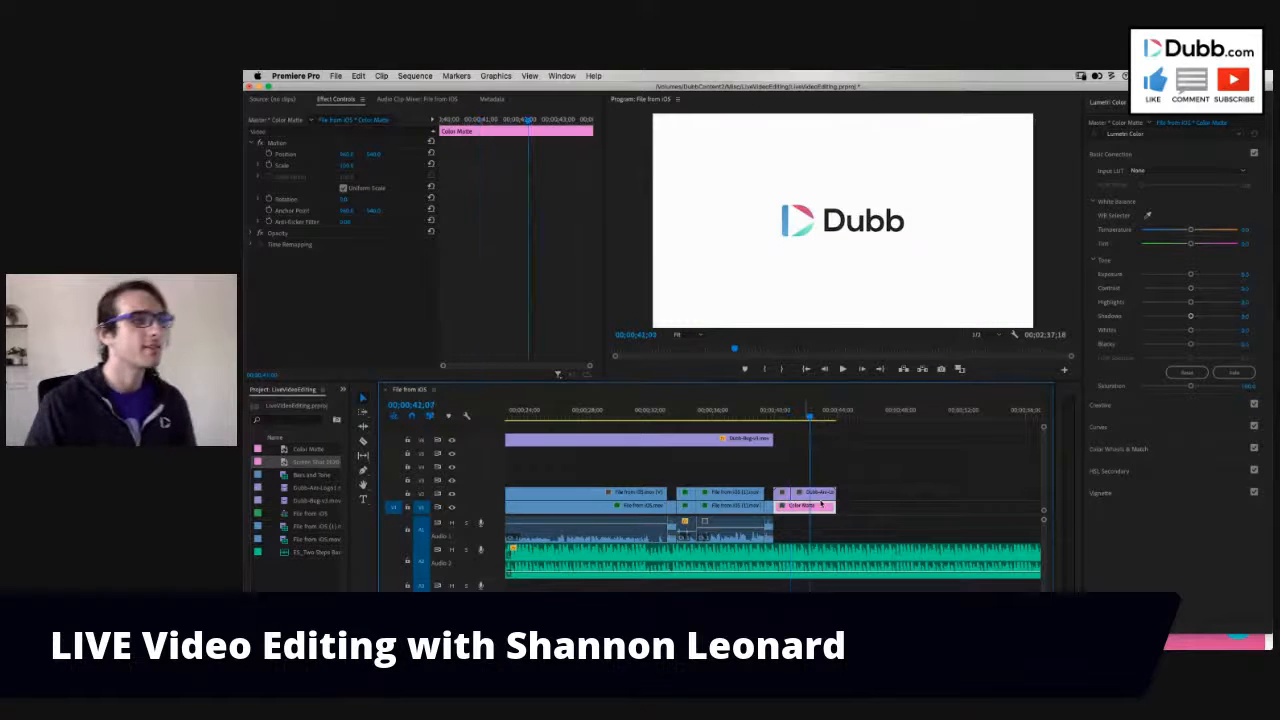
- Bring the whole edit into view and return the playhead to the sequence start at 00;00;00;00
key("minus")
key("minus")
left_click(544, 411)
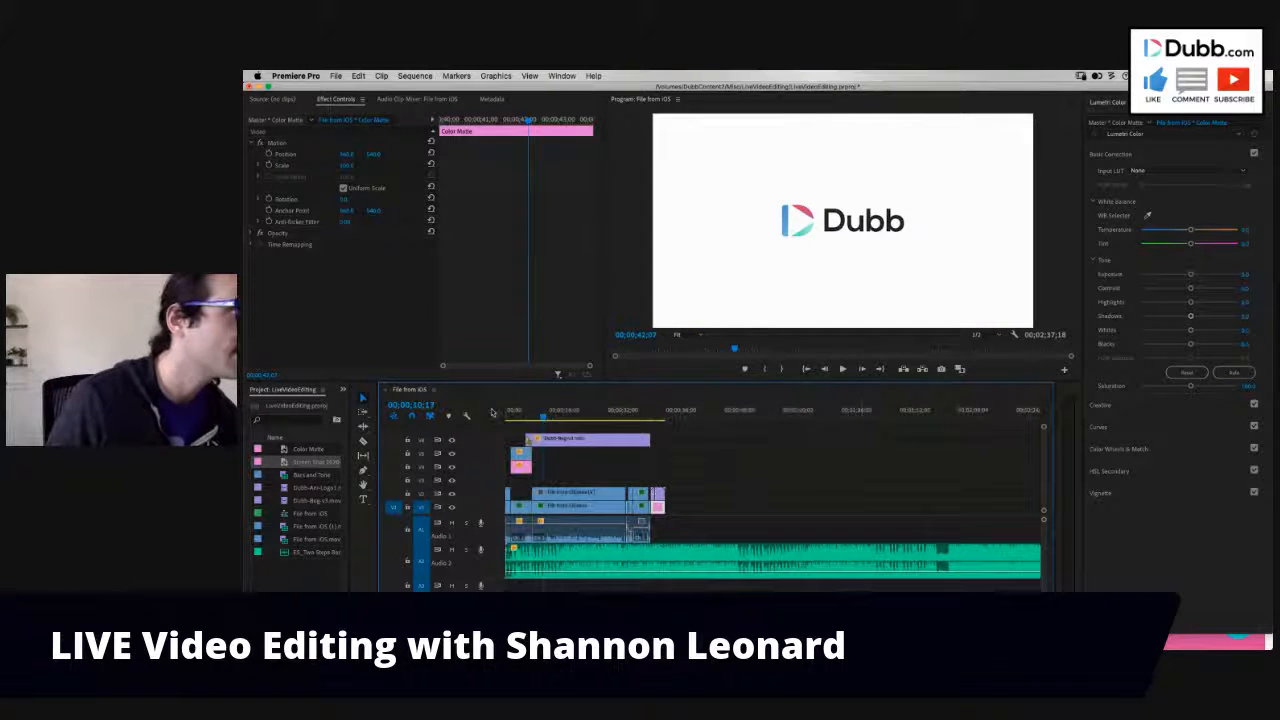
left_click_drag(492, 412, 479, 412)
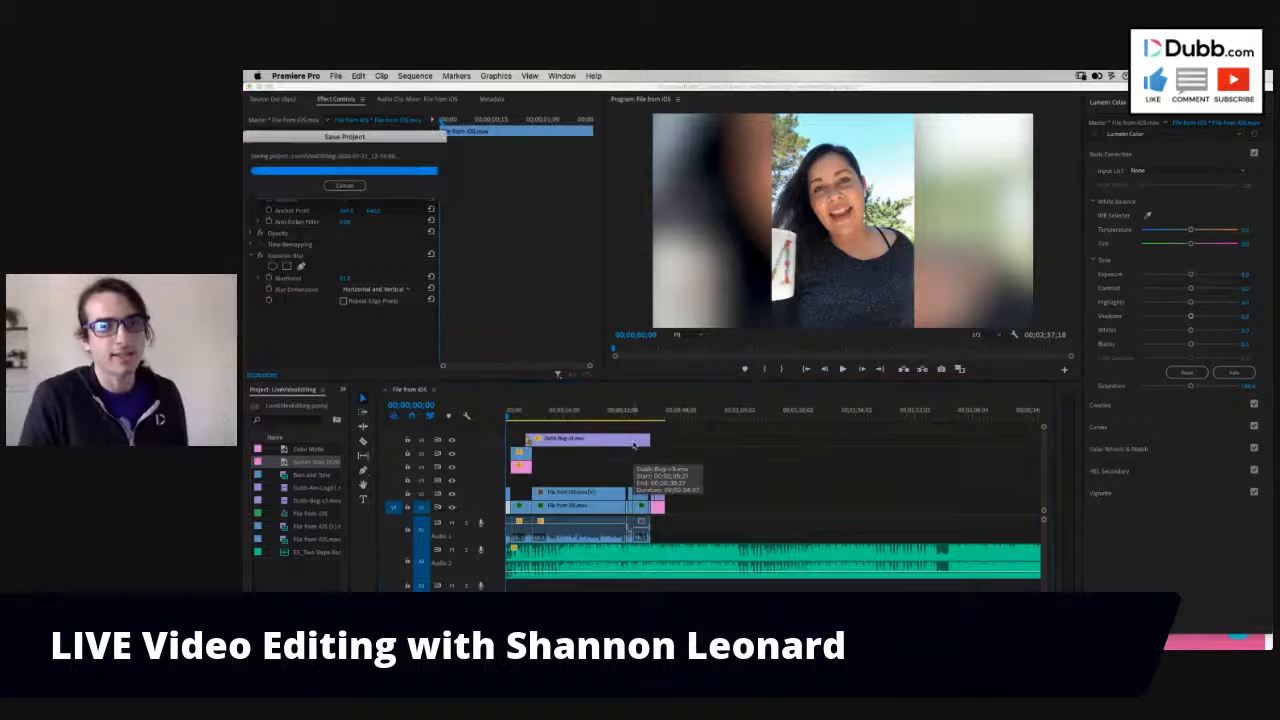